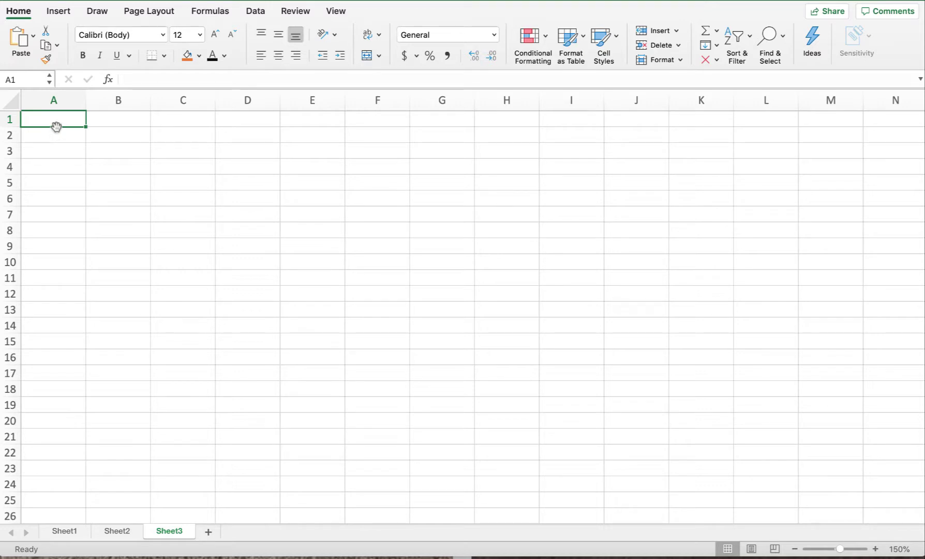
Enter the column headings "Per unit" in B1 and "% of sales" in C1, leaving A1 empty
{"action": "type", "text": "5"}
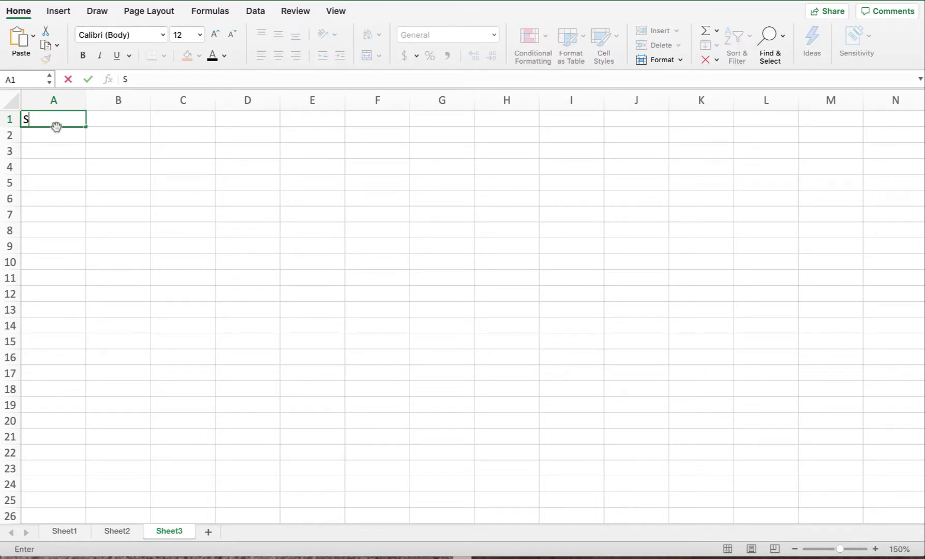
{"action": "key", "text": "BackSpace"}
{"action": "key", "text": "Tab"}
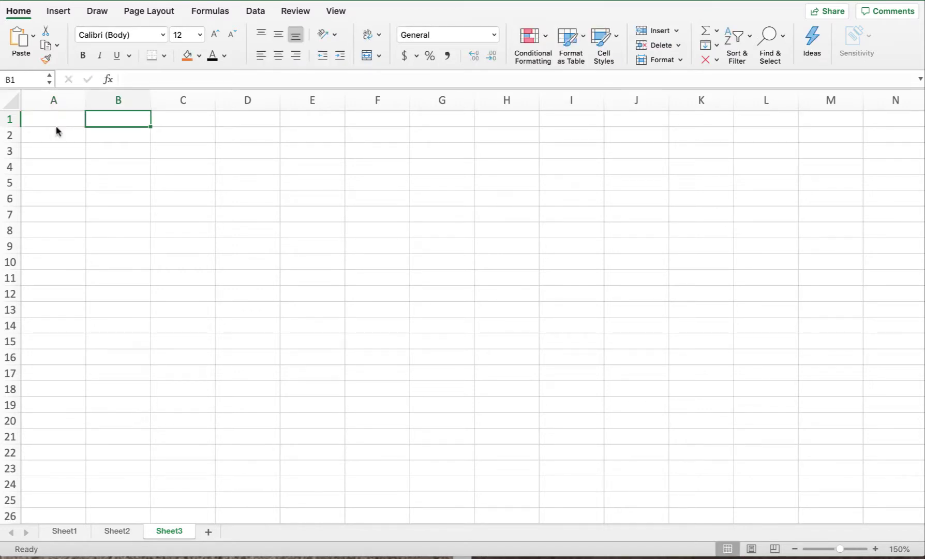
{"action": "type", "text": "Per "}
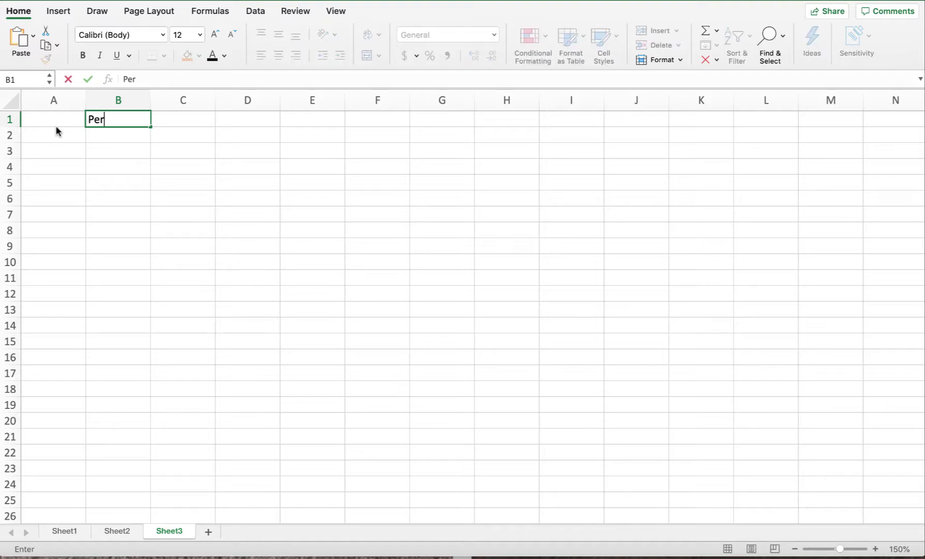
{"action": "type", "text": "unit"}
{"action": "key", "text": "Tab"}
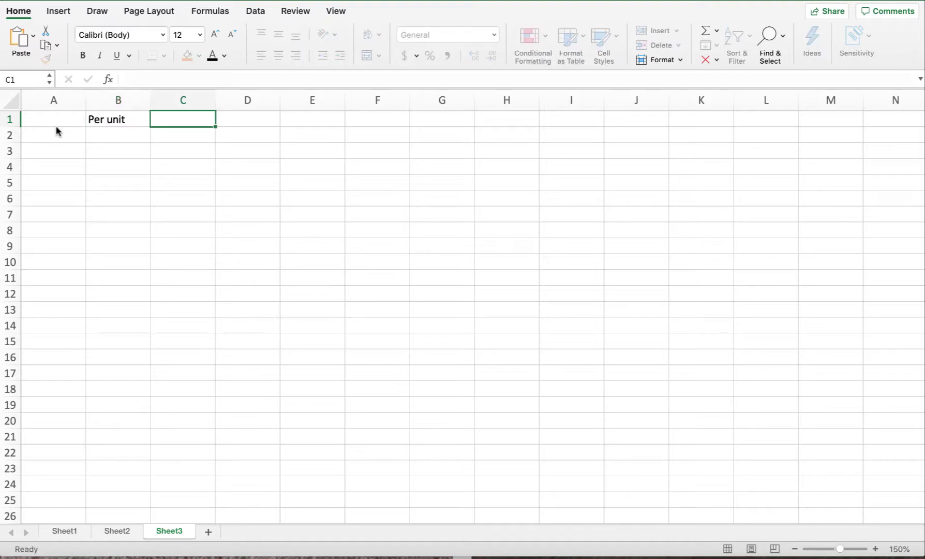
{"action": "type", "text": "%"}
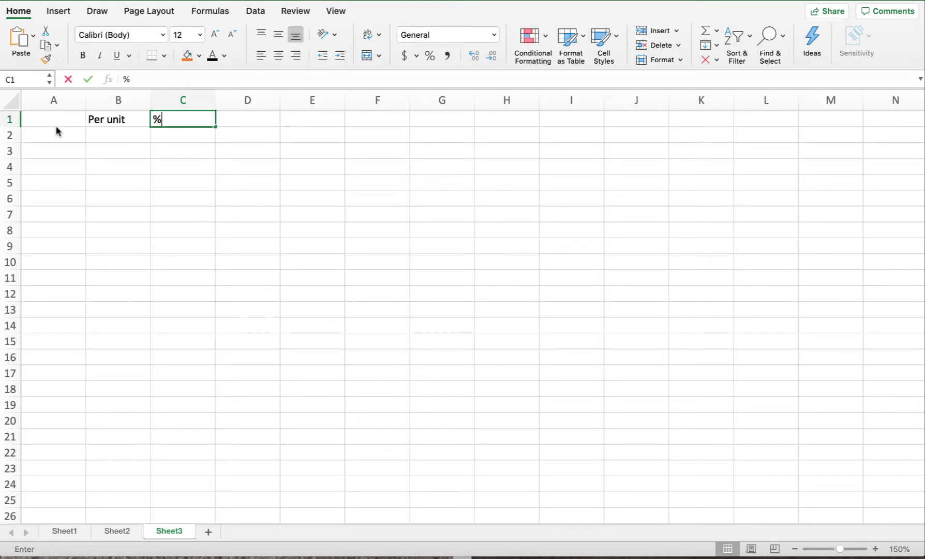
{"action": "type", "text": " of sales"}
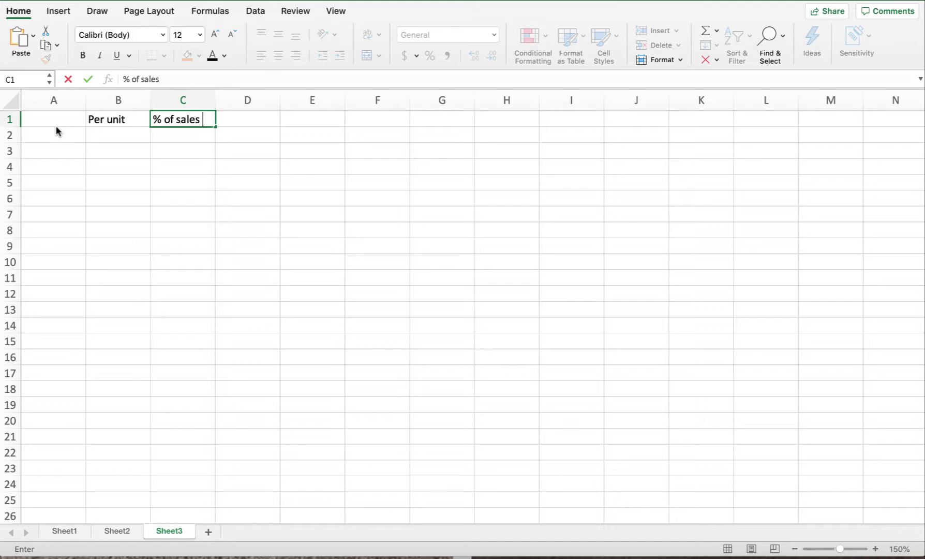
{"action": "key", "text": "Return"}
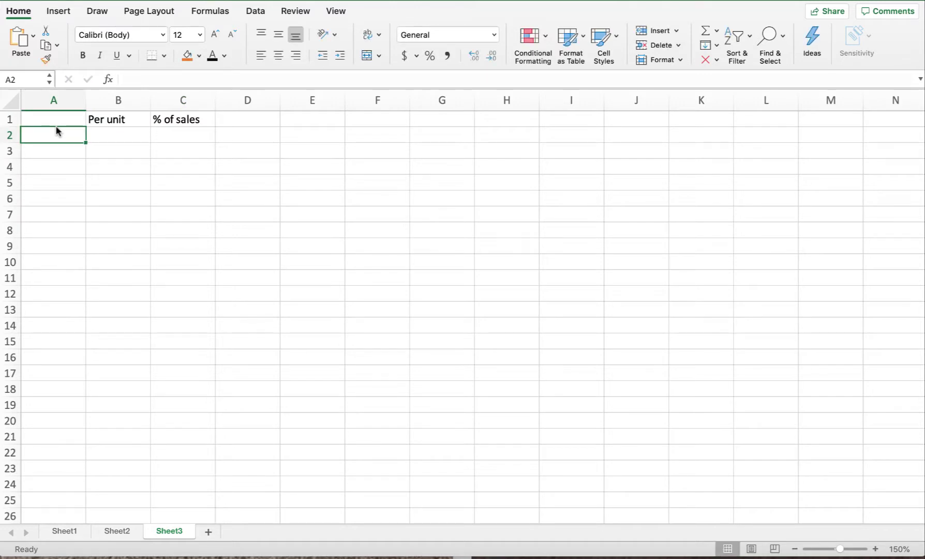
Fill row 2 with the label SP, a per-unit value of 90 and 100% of sales
{"action": "type", "text": "SP"}
{"action": "key", "text": "Tab"}
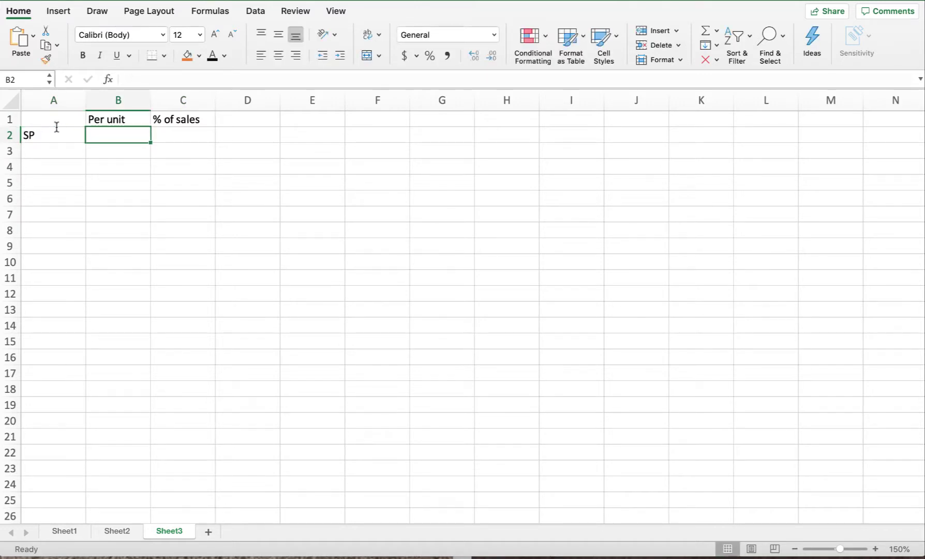
{"action": "type", "text": "90"}
{"action": "key", "text": "Tab"}
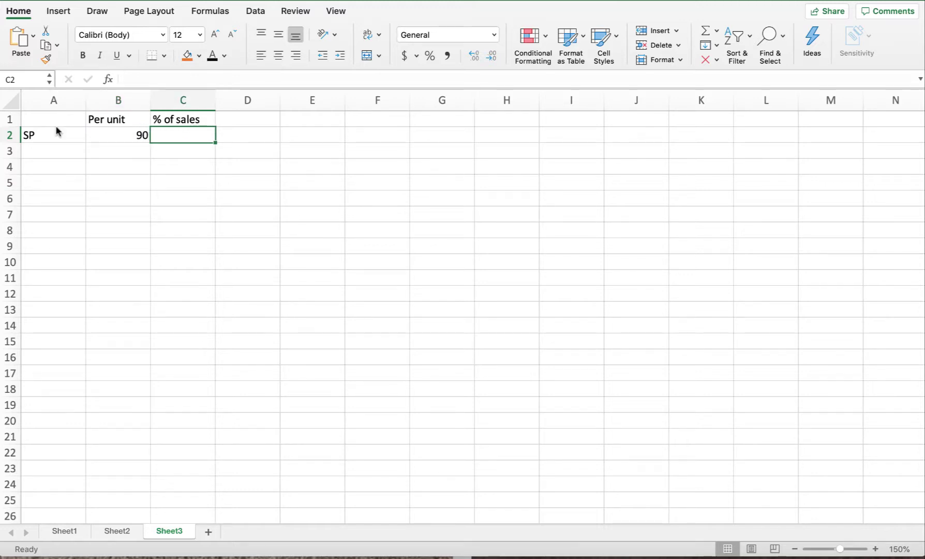
{"action": "type", "text": "100"}
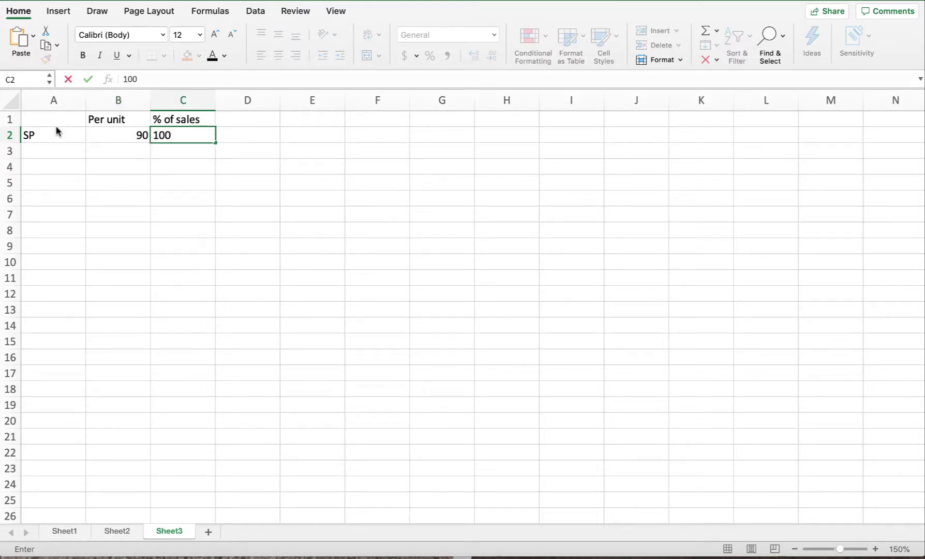
{"action": "type", "text": "%"}
{"action": "key", "text": "Return"}
{"action": "key", "text": "Left"}
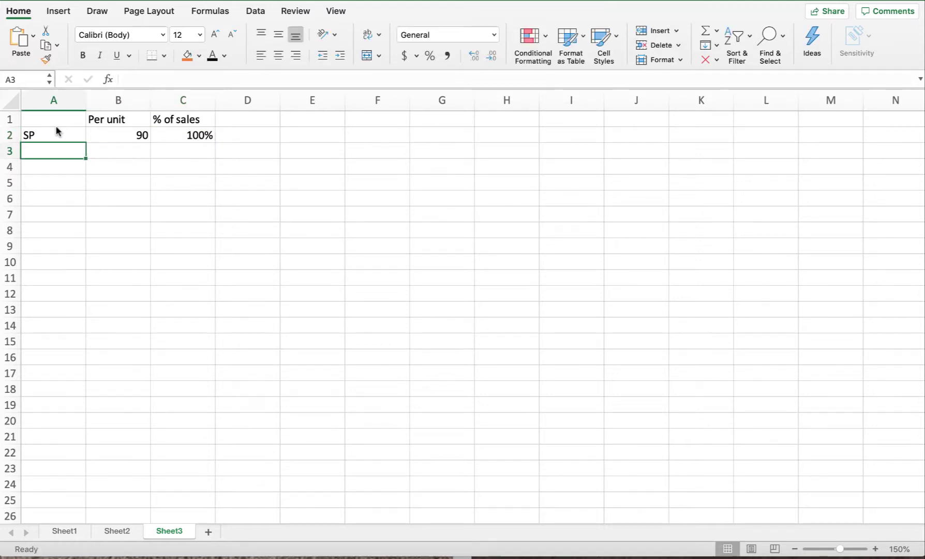
Label A3 as Vc and enter its per-unit value of 63 in B3
{"action": "type", "text": "Vc"}
{"action": "key", "text": "Tab"}
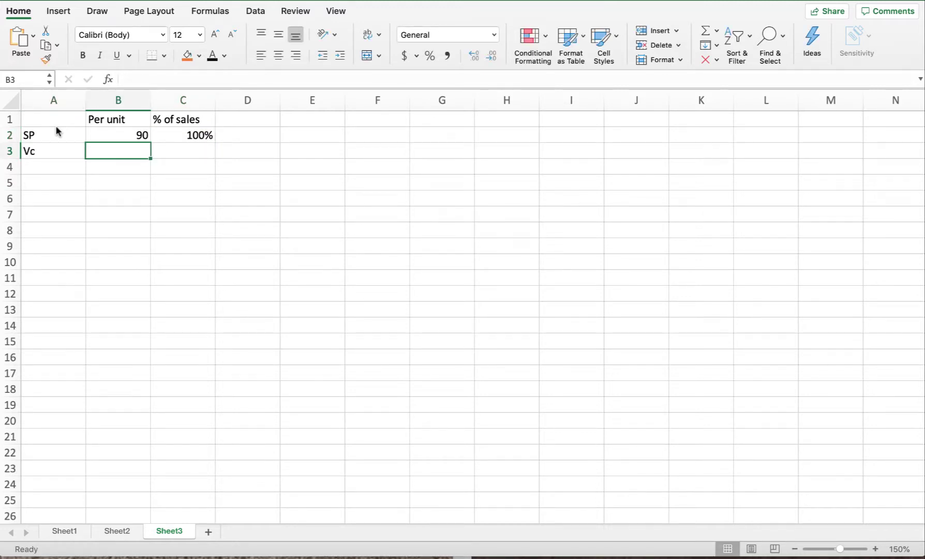
{"action": "type", "text": "63"}
{"action": "key", "text": "Tab"}
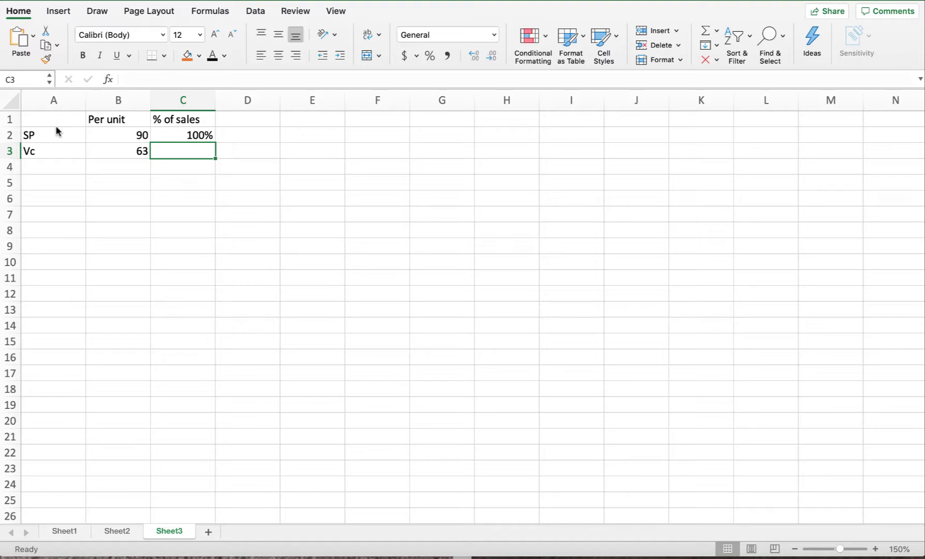
Calculate the Vc share of sales in C3 with =B3/B2 and format it as a percentage
{"action": "type", "text": "="}
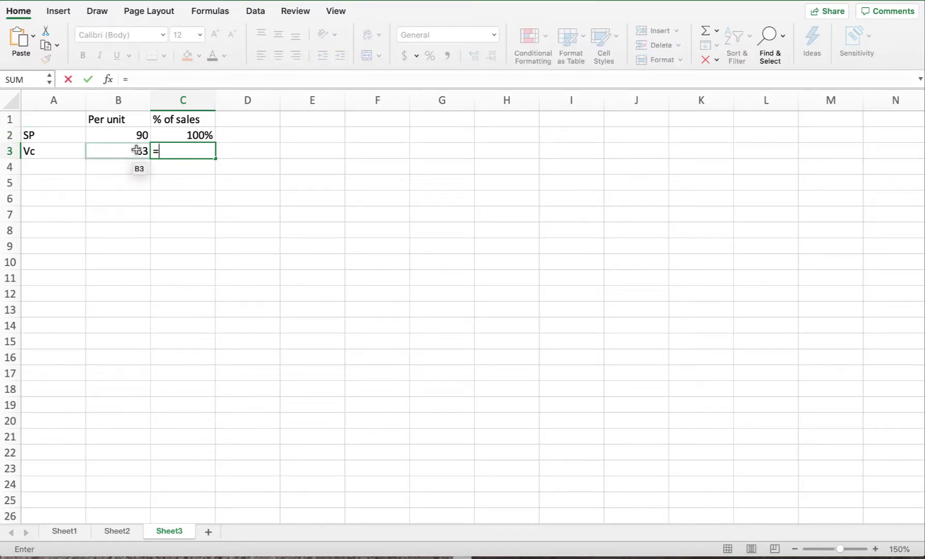
{"action": "left_click", "coordinate": [136, 149]}
{"action": "type", "text": "/"}
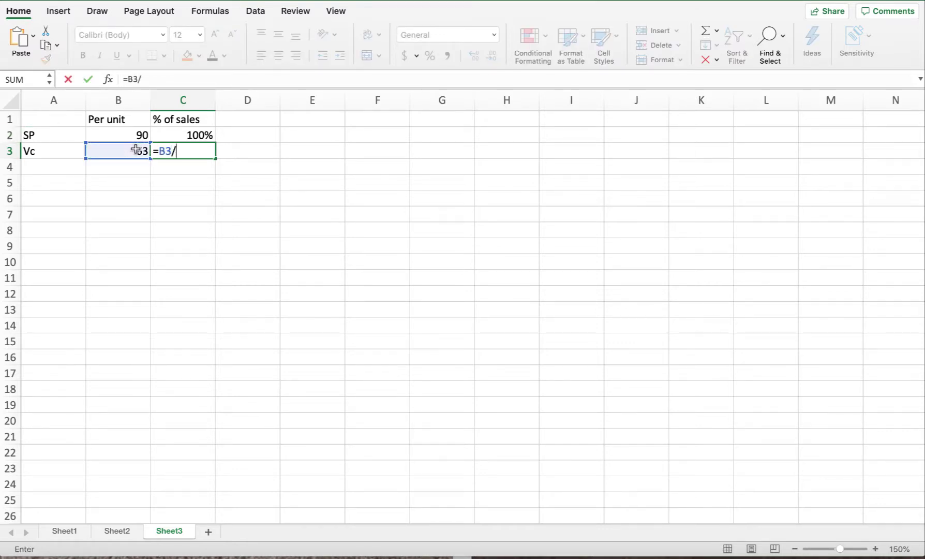
{"action": "left_click", "coordinate": [137, 136]}
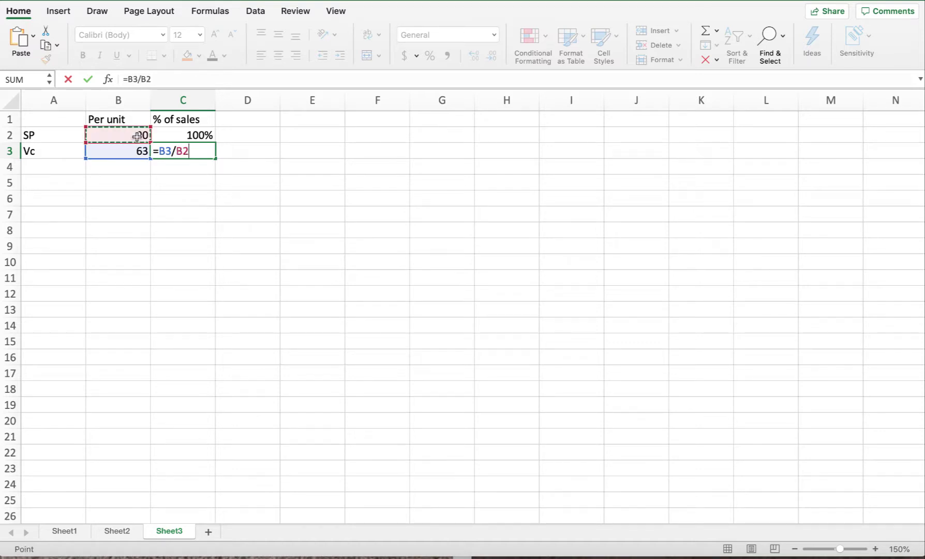
{"action": "key", "text": "Return"}
{"action": "left_click", "coordinate": [178, 149]}
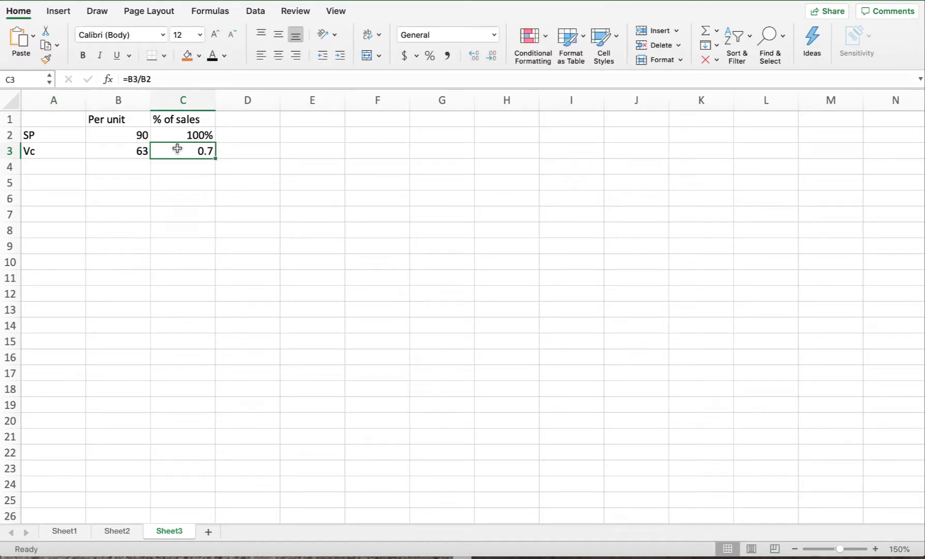
{"action": "left_click", "coordinate": [430, 56]}
Add a bottom border to B3 and label A4 as CM
{"action": "left_click", "coordinate": [121, 154]}
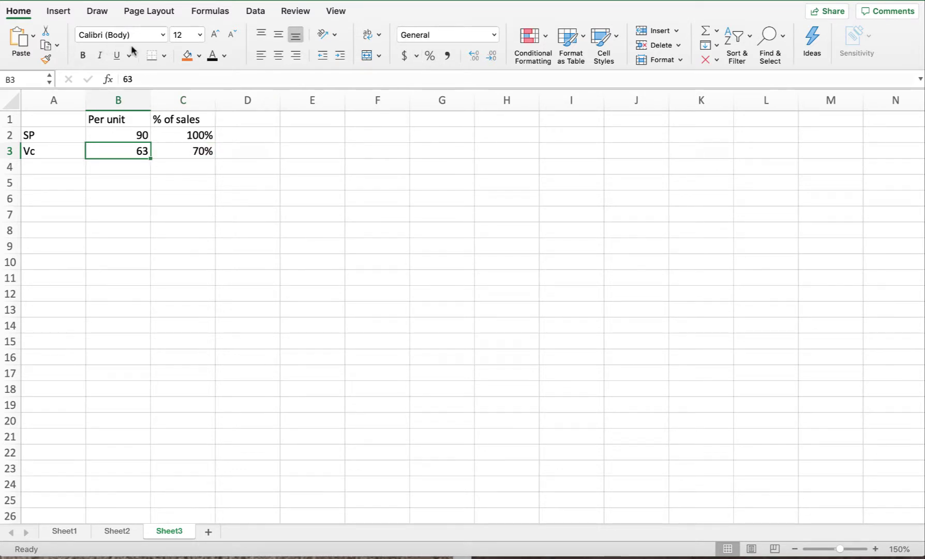
{"action": "left_click", "coordinate": [152, 55]}
{"action": "left_click", "coordinate": [36, 167]}
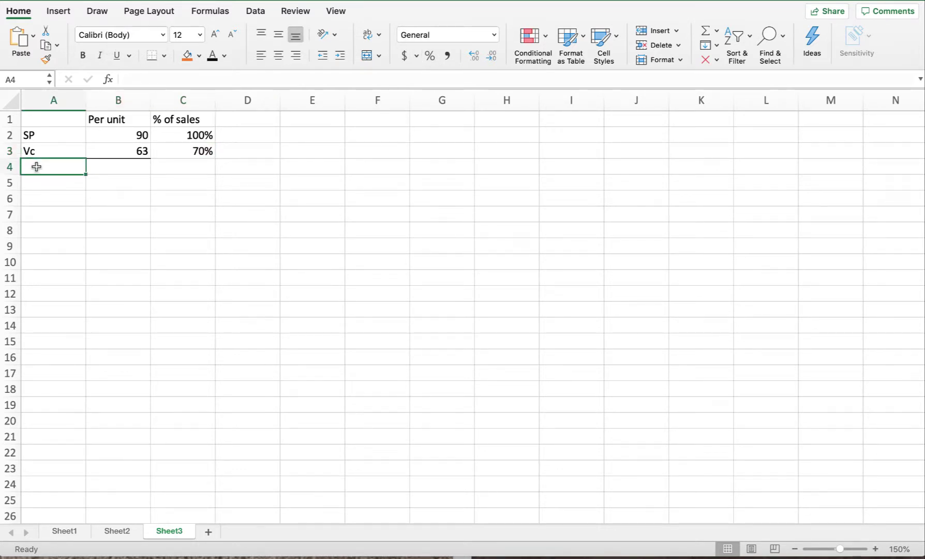
{"action": "type", "text": "CM"}
{"action": "key", "text": "Tab"}
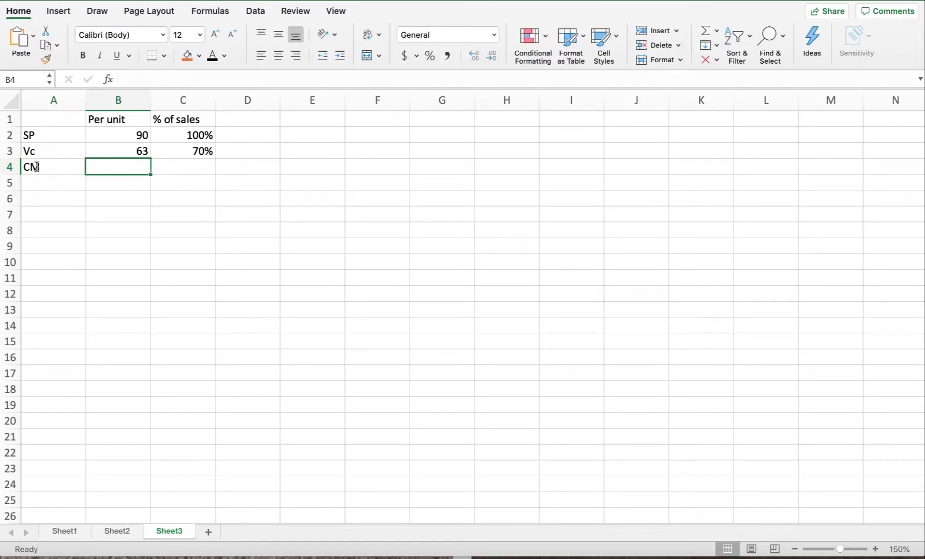
Calculate the per-unit CM in B4 with =B2-B3 and add a bottom border to C3
{"action": "type", "text": "="}
{"action": "left_click", "coordinate": [105, 138]}
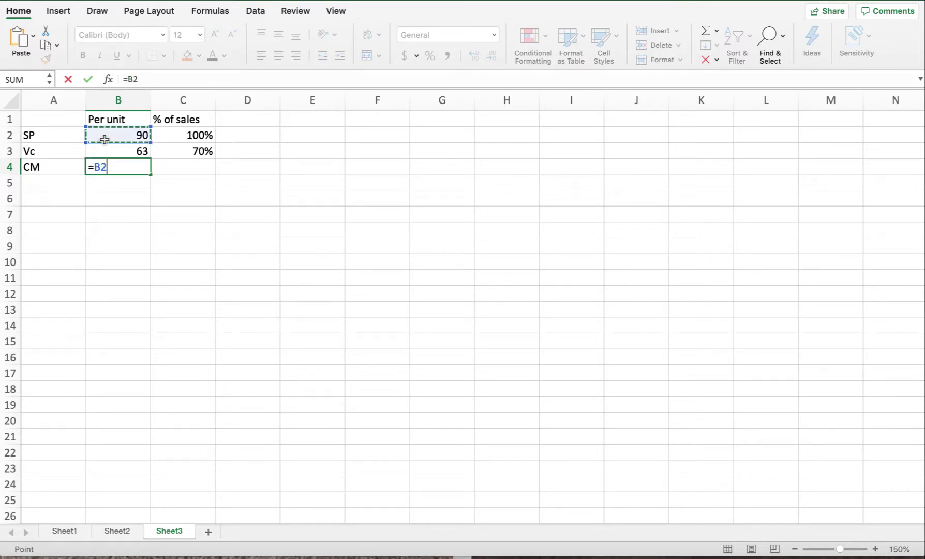
{"action": "type", "text": "-"}
{"action": "left_click", "coordinate": [105, 152]}
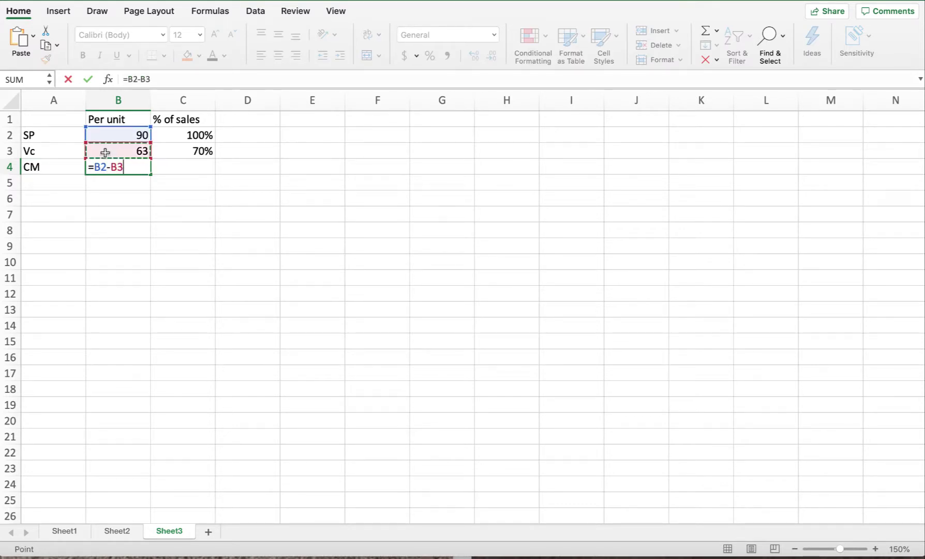
{"action": "key", "text": "Return"}
{"action": "left_click", "coordinate": [122, 166]}
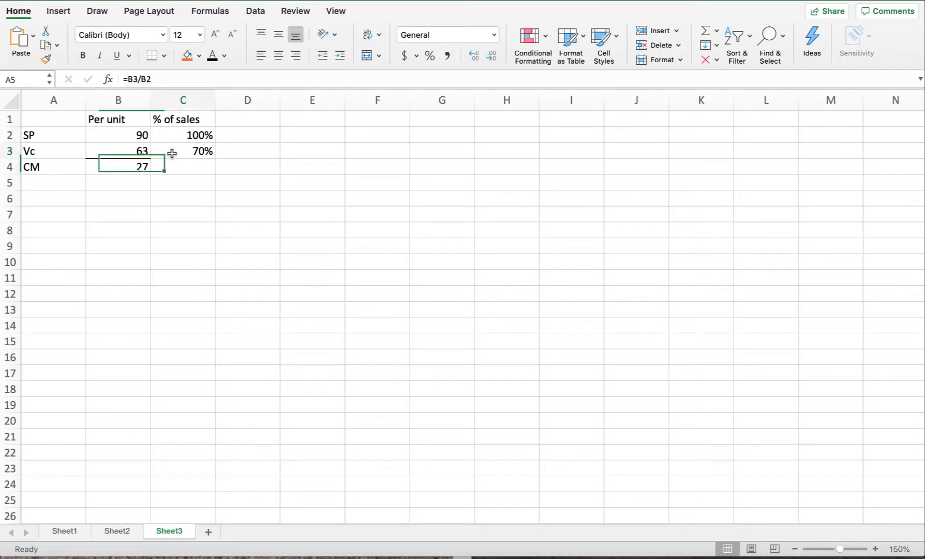
{"action": "left_click", "coordinate": [172, 150]}
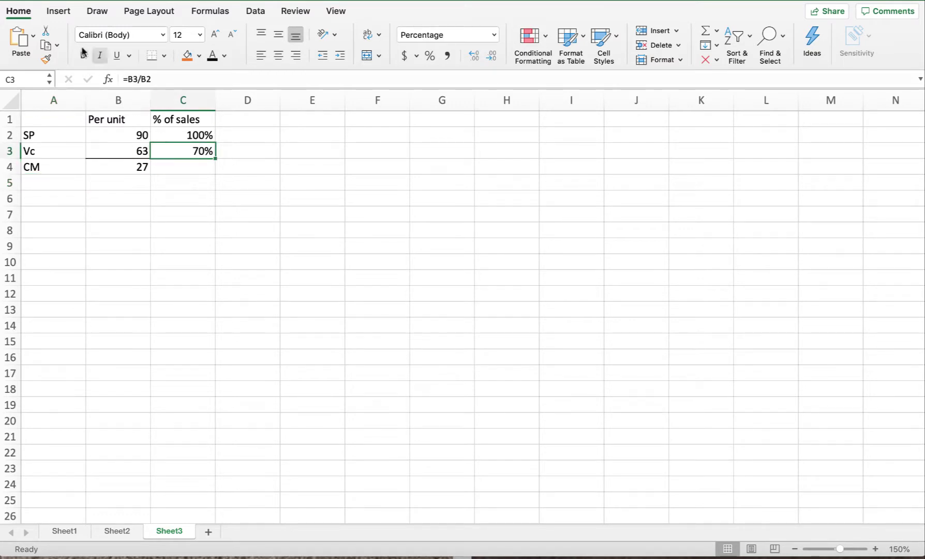
Calculate the CM share of sales in C4 with =B4/B2 and format it as a percentage
{"action": "left_click", "coordinate": [192, 166]}
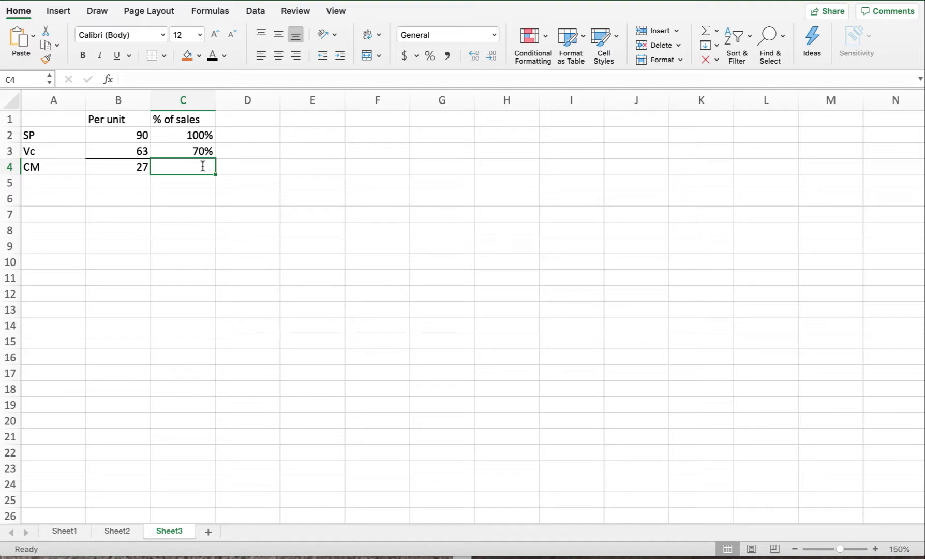
{"action": "type", "text": "="}
{"action": "left_click", "coordinate": [142, 167]}
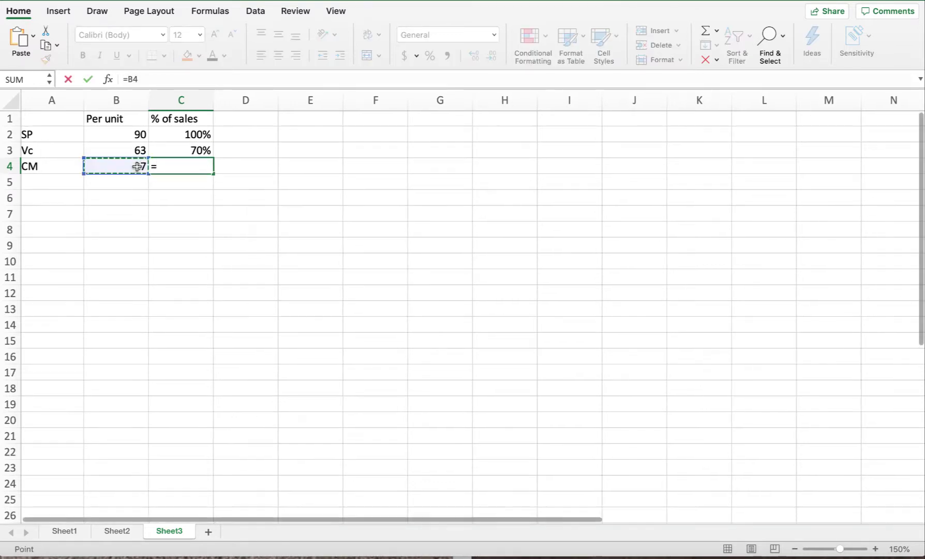
{"action": "type", "text": "/"}
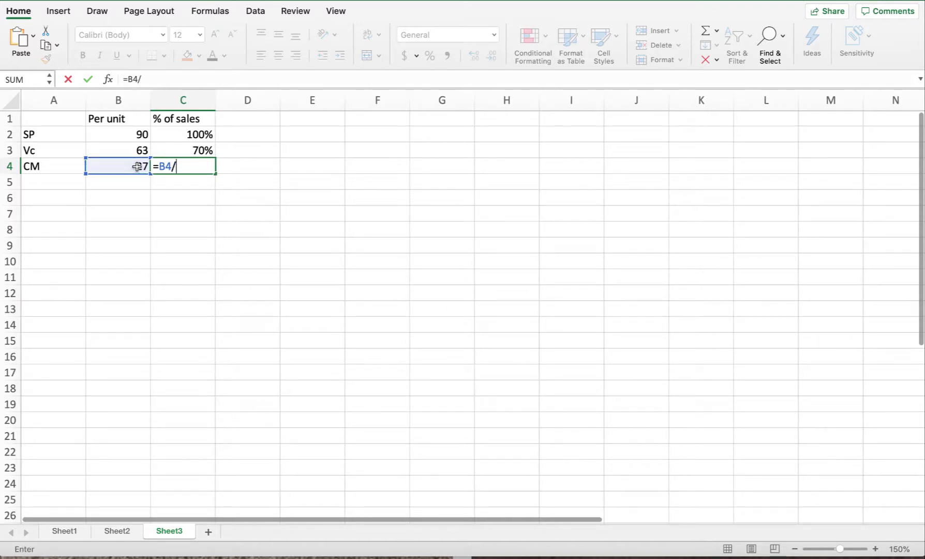
{"action": "left_click", "coordinate": [139, 139]}
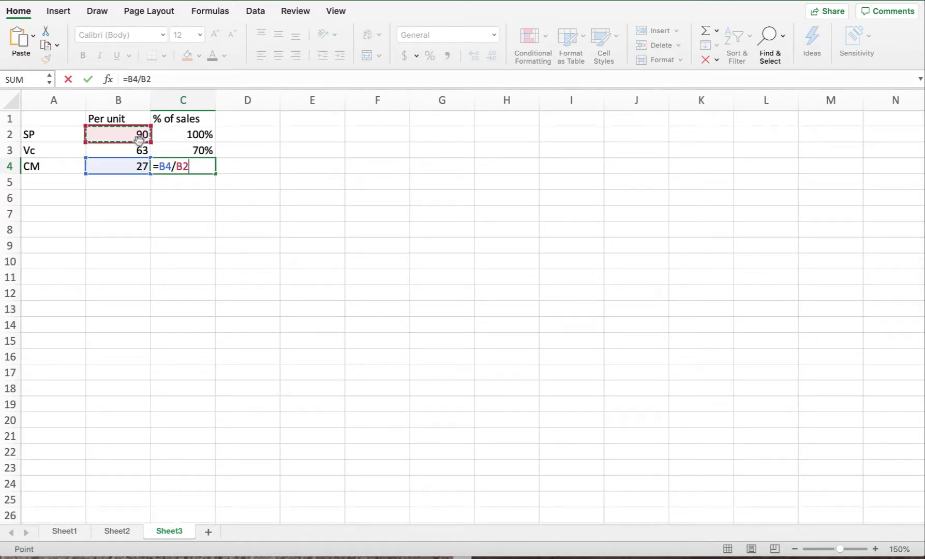
{"action": "key", "text": "Return"}
{"action": "left_click", "coordinate": [186, 171]}
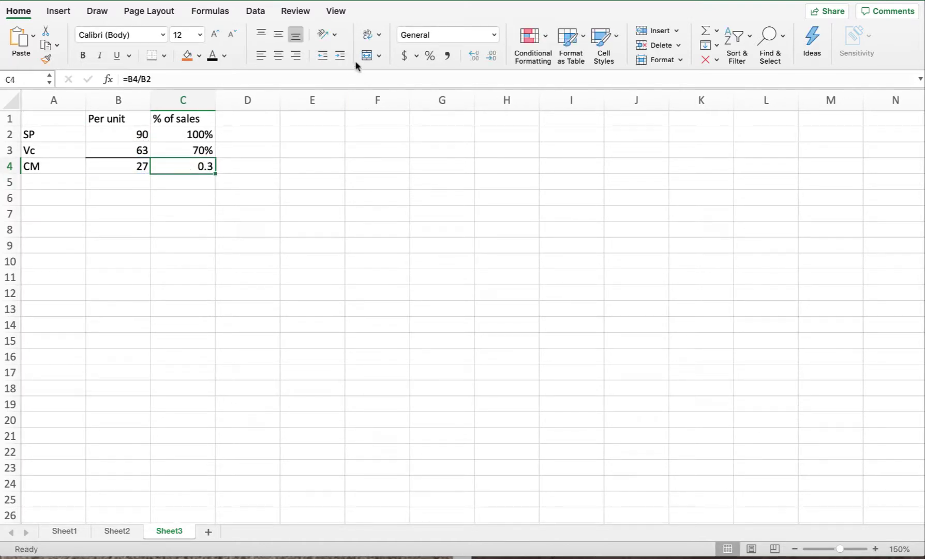
{"action": "left_click", "coordinate": [429, 57]}
Start a new section with 1 in A6 and "Current" in B6, and label A7 as Sales
{"action": "left_click", "coordinate": [39, 201]}
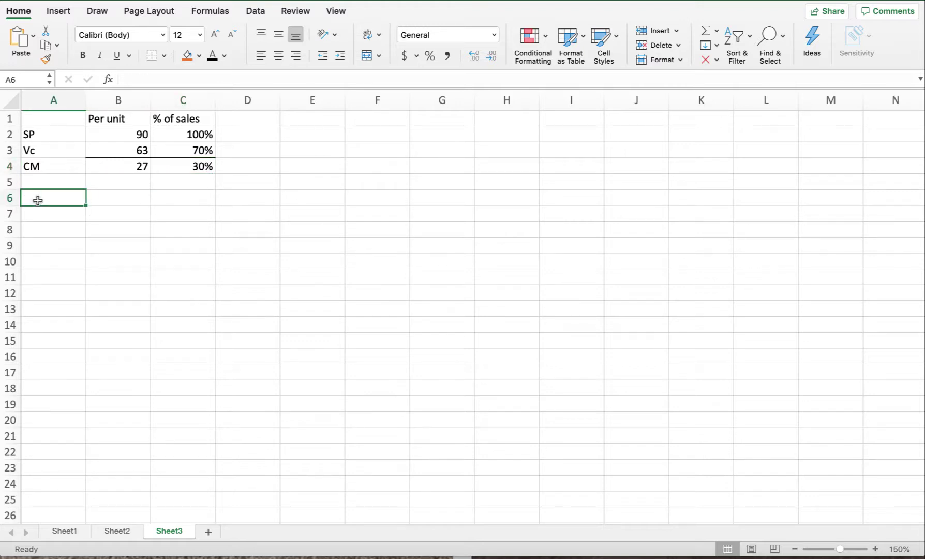
{"action": "type", "text": "1"}
{"action": "key", "text": "Tab"}
{"action": "type", "text": "C"}
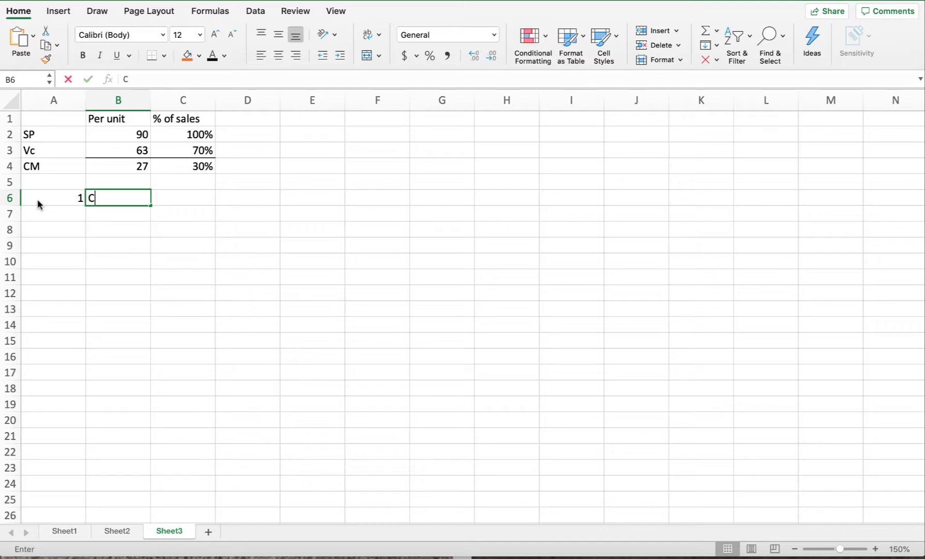
{"action": "type", "text": "urrent"}
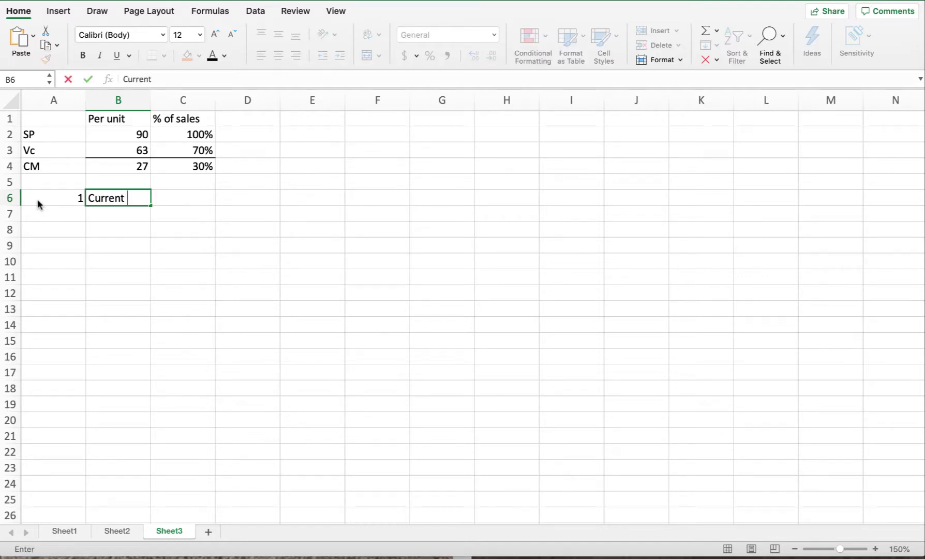
{"action": "left_click", "coordinate": [46, 219]}
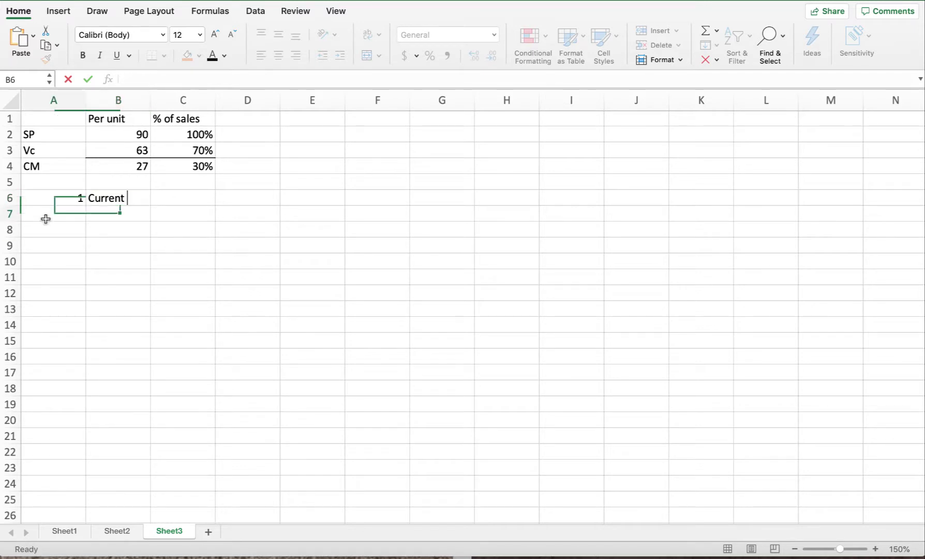
{"action": "type", "text": "les"}
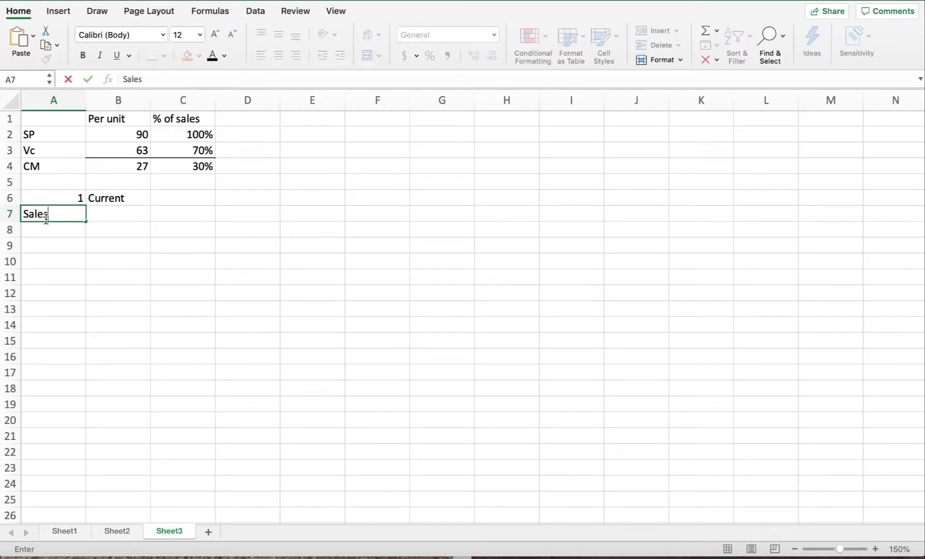
{"action": "key", "text": "Return"}
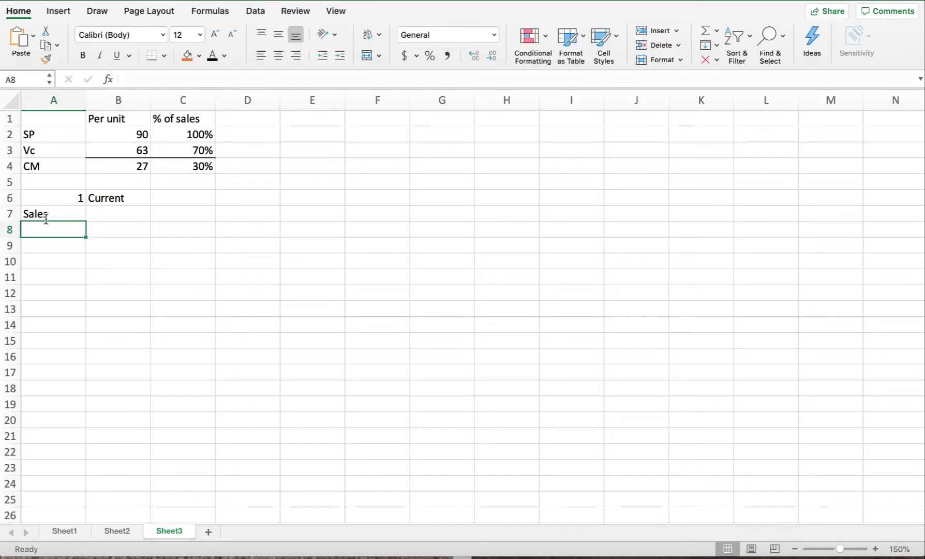
Label A8 as VC with a bottom border beneath it, and label A9 as CM
{"action": "type", "text": "VC"}
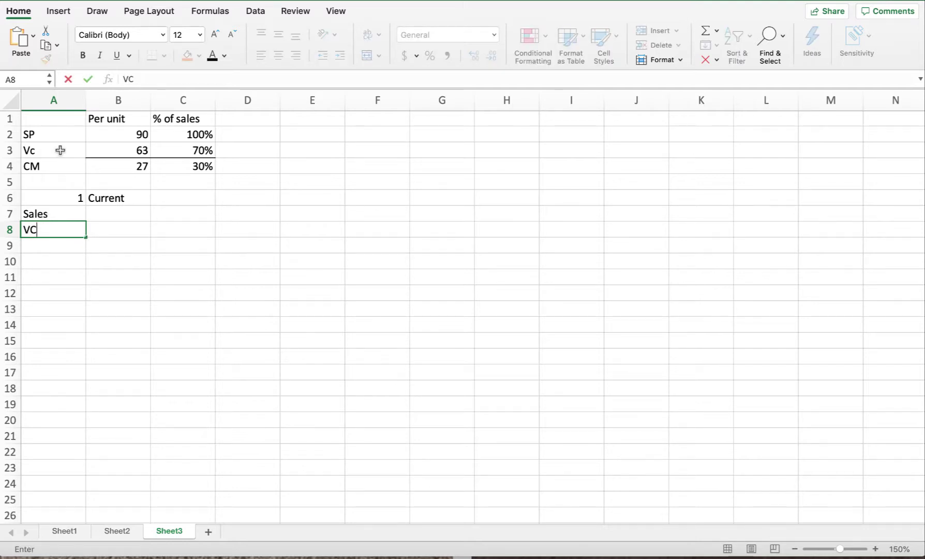
{"action": "key", "text": "ctrl+Return"}
{"action": "left_click", "coordinate": [66, 247]}
{"action": "type", "text": "CM"}
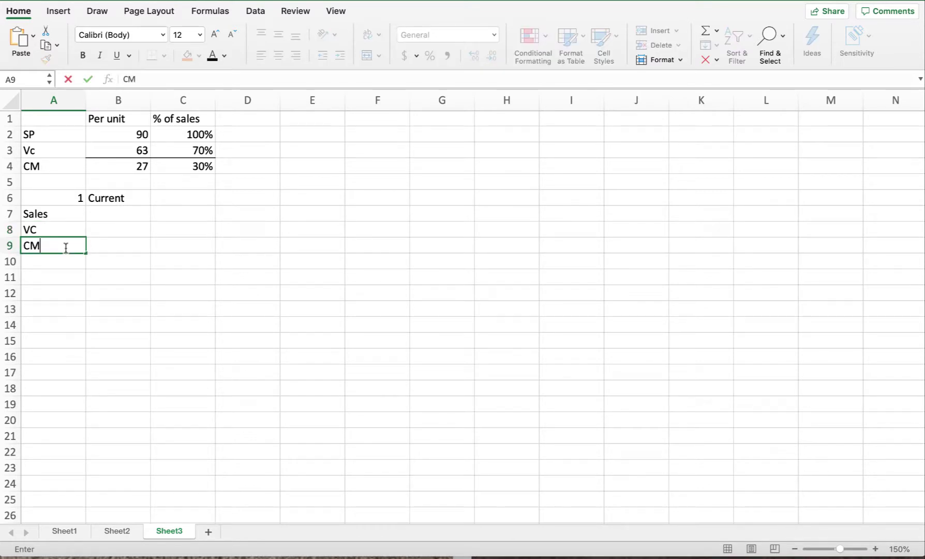
{"action": "key", "text": "Return"}
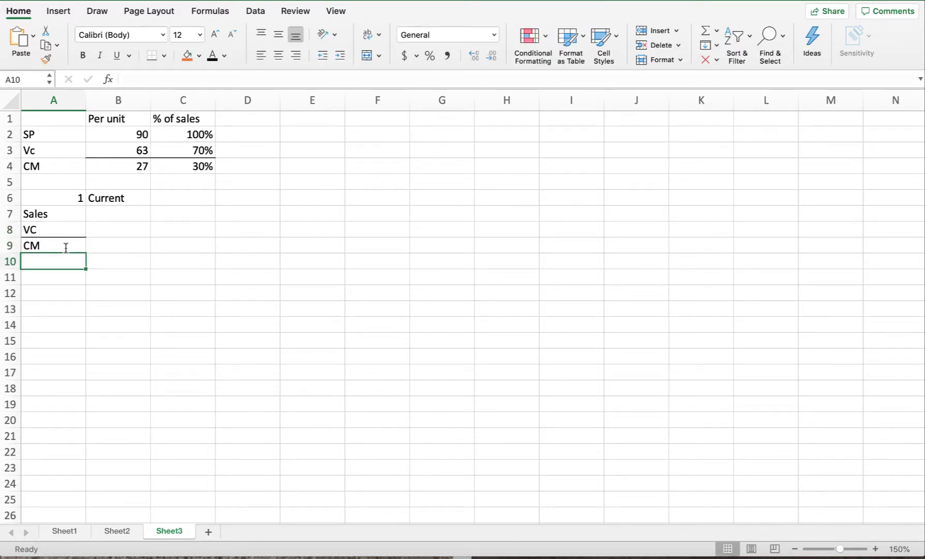
Label A10 as FC with a bottom border beneath it, and label A11 as NOI
{"action": "type", "text": "FC"}
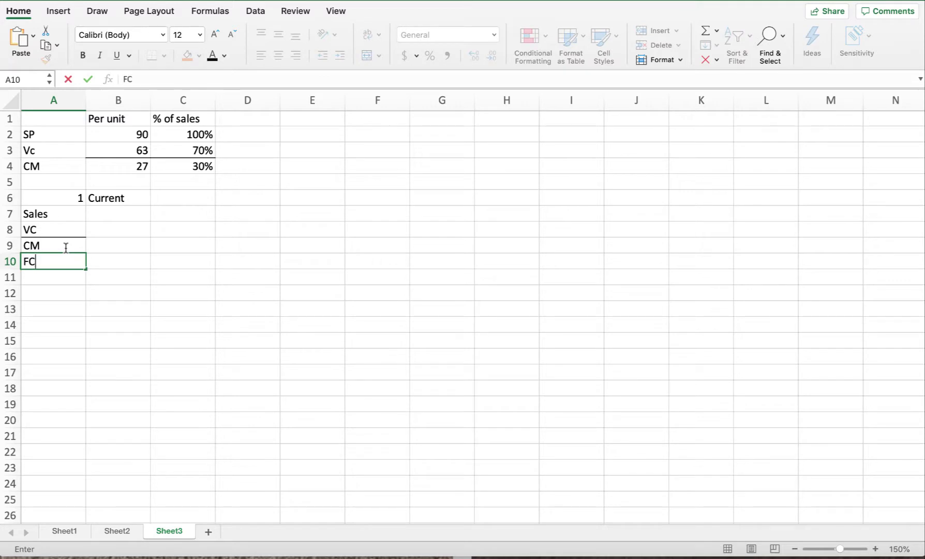
{"action": "key", "text": "ctrl+Return"}
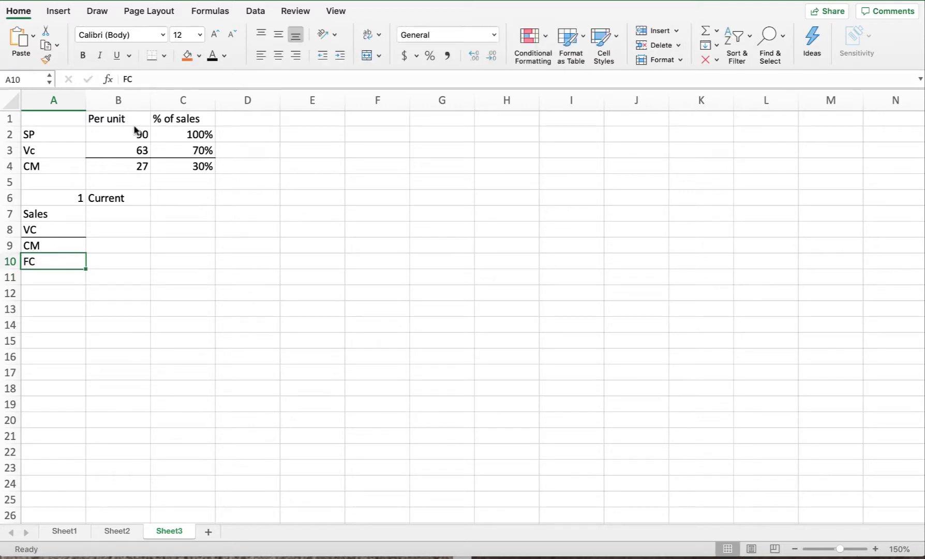
{"action": "left_click", "coordinate": [36, 282]}
{"action": "type", "text": "NOI"}
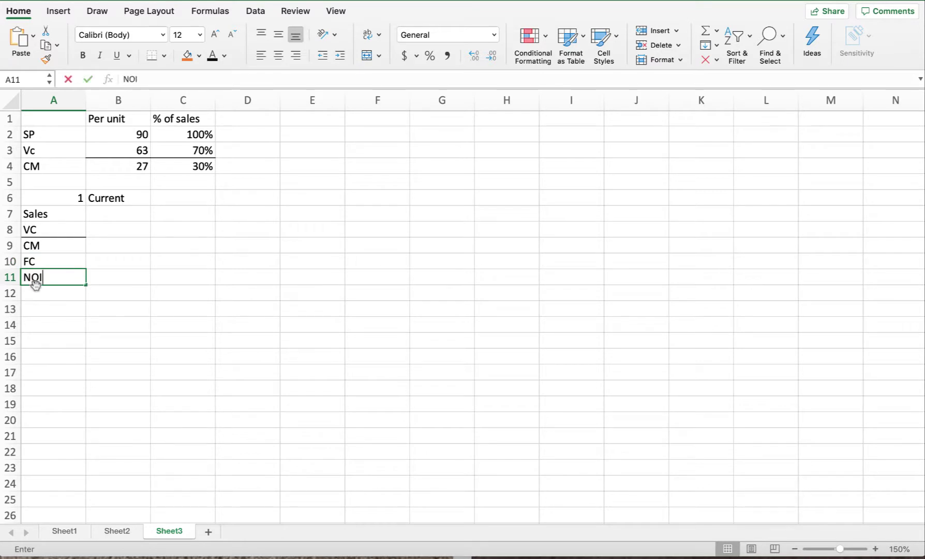
{"action": "key", "text": "Return"}
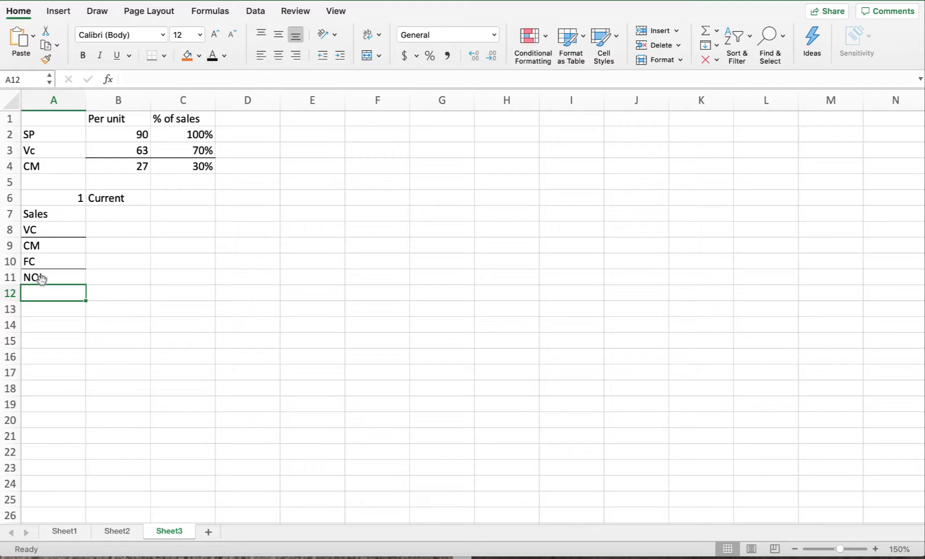
Center the Current heading in B6 and calculate the sales in B7 with =B2*2000
{"action": "left_click", "coordinate": [118, 197]}
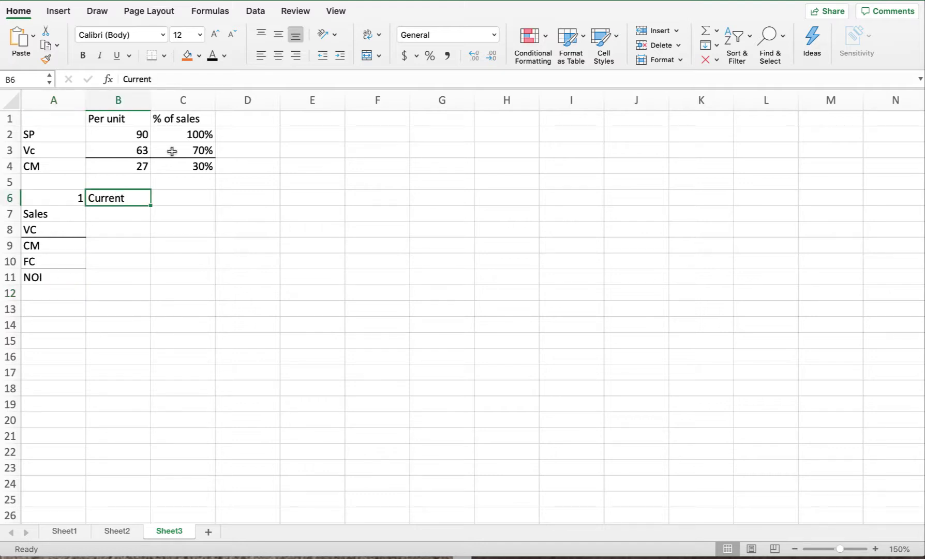
{"action": "left_click", "coordinate": [279, 55]}
{"action": "left_click", "coordinate": [125, 216]}
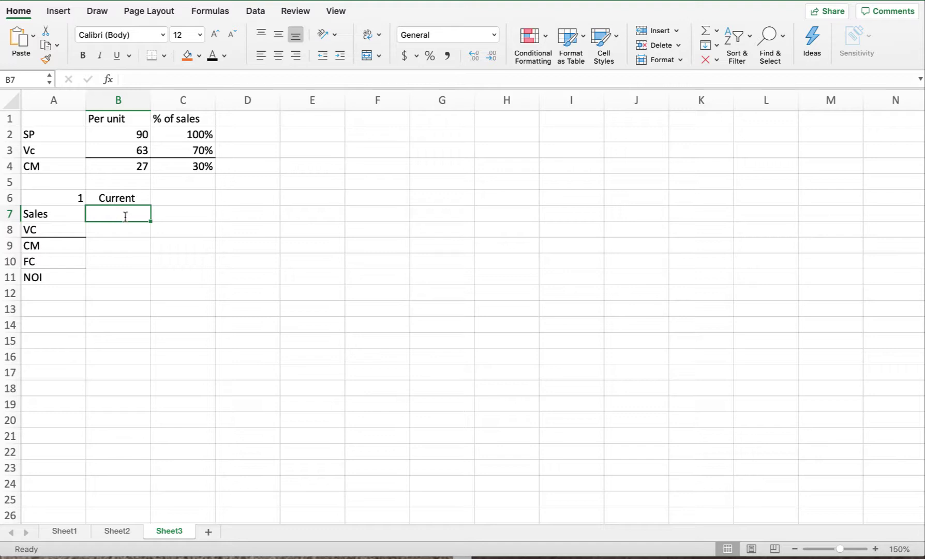
{"action": "type", "text": "="}
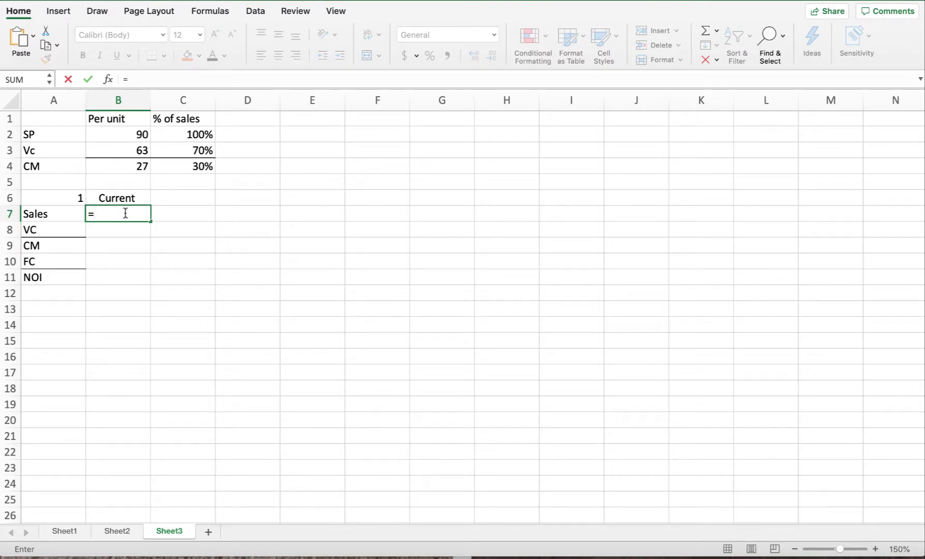
{"action": "left_click", "coordinate": [123, 134]}
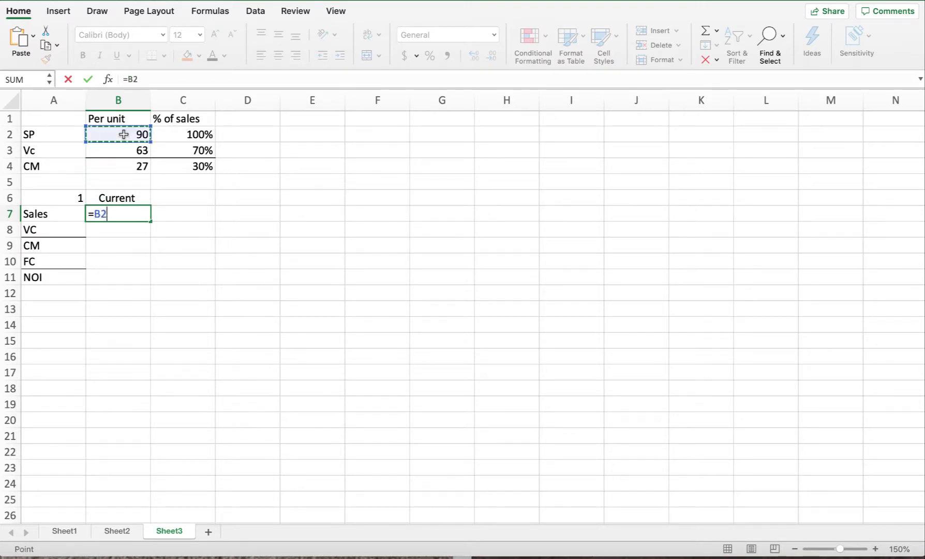
{"action": "type", "text": "*2000"}
{"action": "key", "text": "Return"}
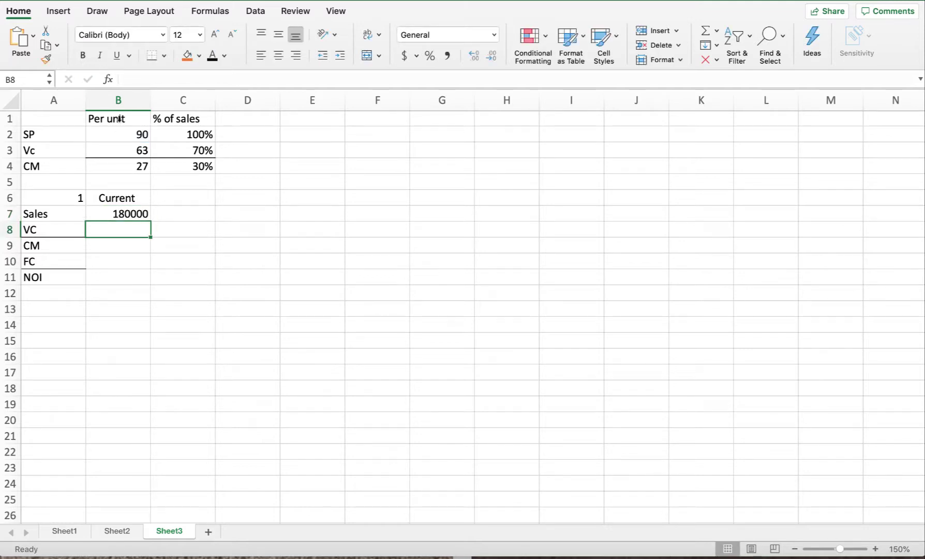
Format all of column B with thousands separators and no decimal places
{"action": "left_click", "coordinate": [118, 100]}
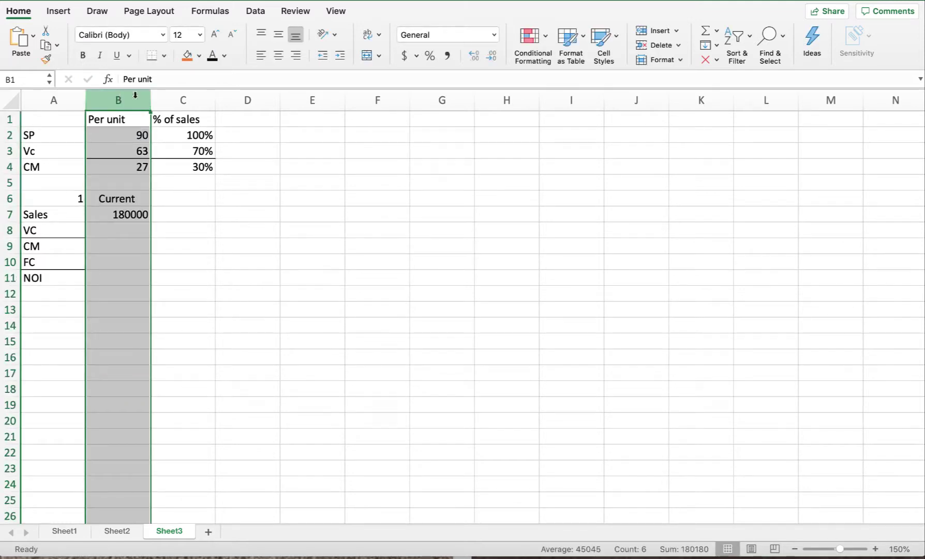
{"action": "left_click", "coordinate": [448, 55]}
{"action": "left_click", "coordinate": [491, 55]}
{"action": "left_click", "coordinate": [491, 55]}
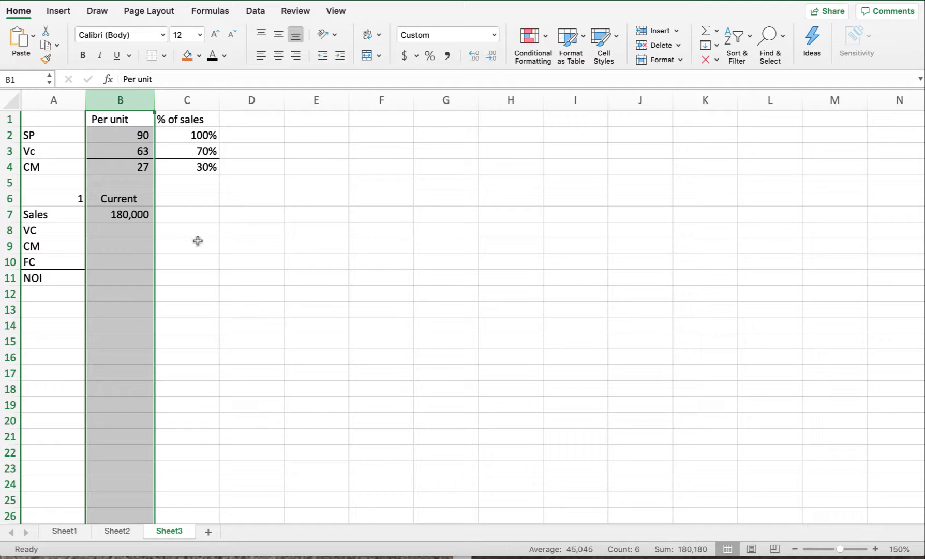
Calculate the current variable costs in B8 with =B3*2000
{"action": "left_click", "coordinate": [126, 230]}
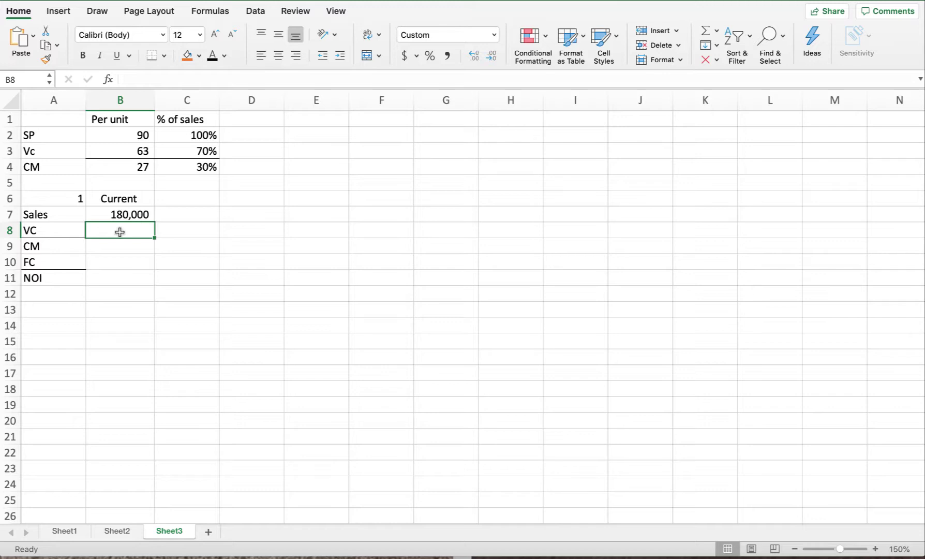
{"action": "type", "text": "="}
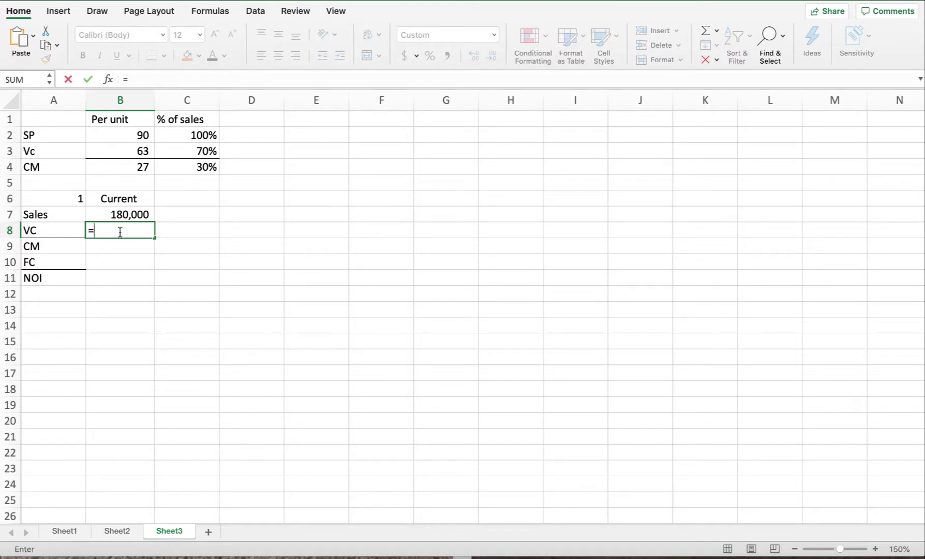
{"action": "left_click", "coordinate": [132, 150]}
{"action": "scroll", "coordinate": [132, 150], "scroll_direction": "down", "scroll_amount": 1}
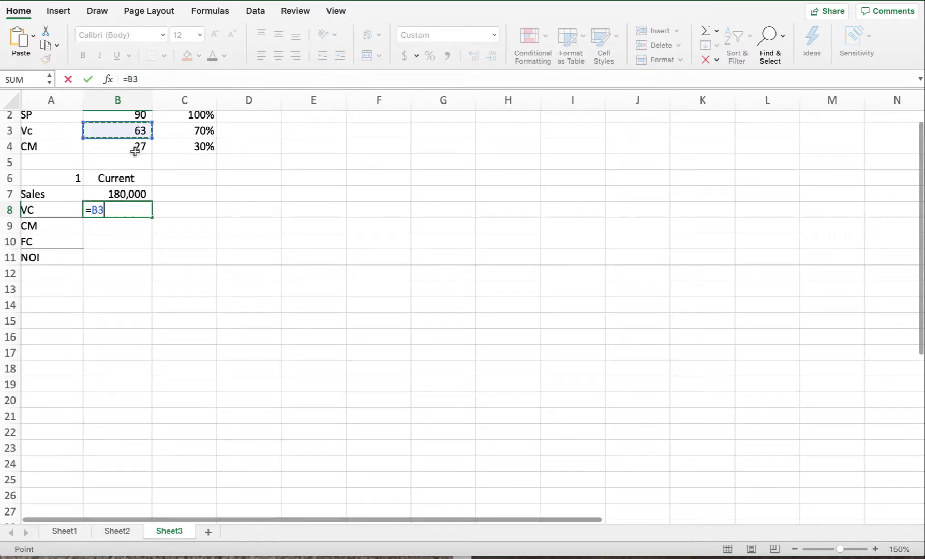
{"action": "scroll", "coordinate": [134, 152], "scroll_direction": "up", "scroll_amount": 1}
{"action": "scroll", "coordinate": [134, 152], "scroll_direction": "right", "scroll_amount": 1}
{"action": "scroll", "coordinate": [135, 152], "scroll_direction": "left", "scroll_amount": 1}
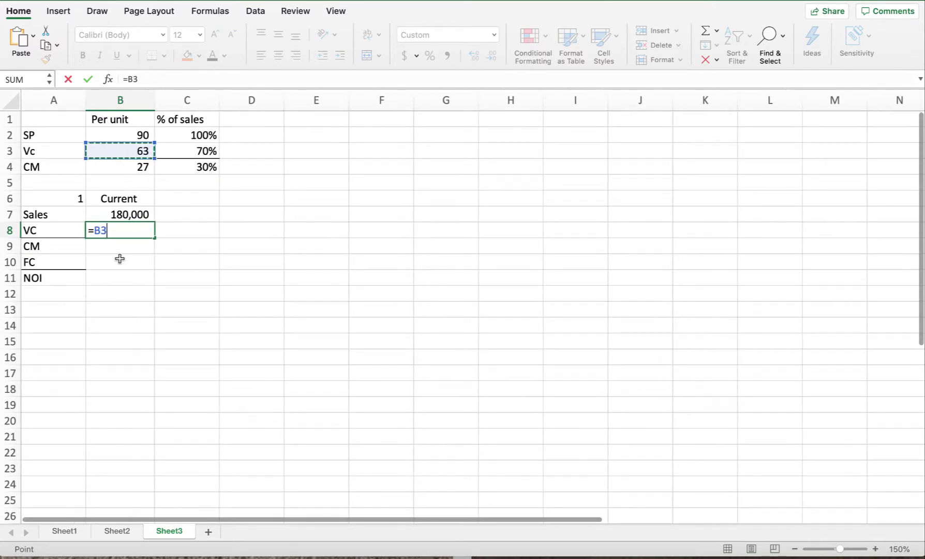
{"action": "type", "text": "*"}
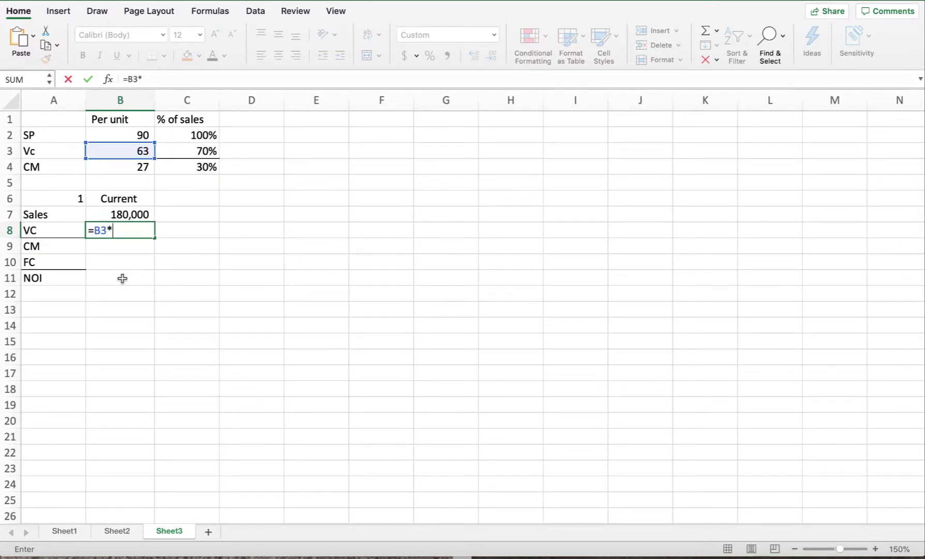
{"action": "type", "text": "9000"}
{"action": "key", "text": "BackSpace"}
{"action": "key", "text": "BackSpace"}
{"action": "key", "text": "BackSpace"}
{"action": "key", "text": "BackSpace"}
{"action": "type", "text": "26,000"}
{"action": "key", "text": "Return"}
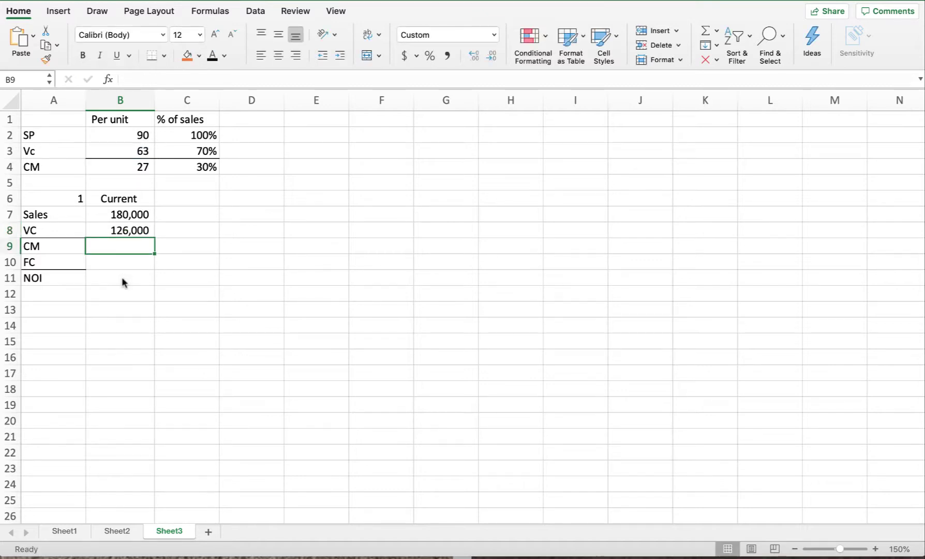
Add a bottom border to B8 and calculate the current CM in B9 with =B7-B8
{"action": "left_click", "coordinate": [136, 228]}
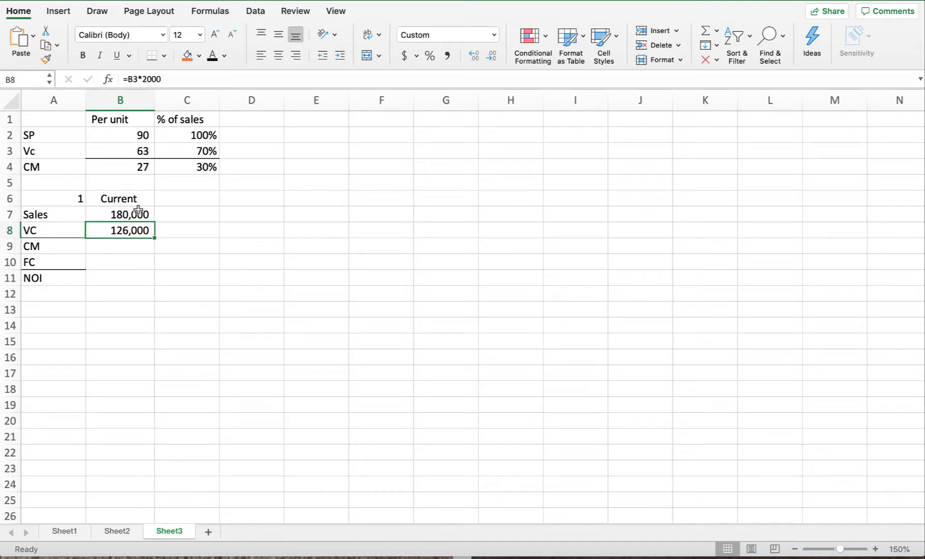
{"action": "left_click", "coordinate": [137, 245]}
{"action": "type", "text": "="}
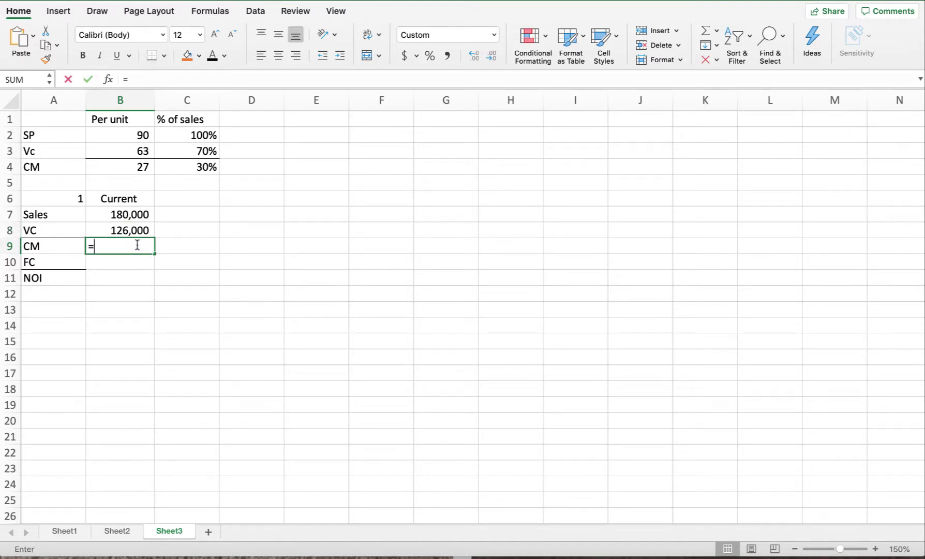
{"action": "left_click", "coordinate": [137, 216]}
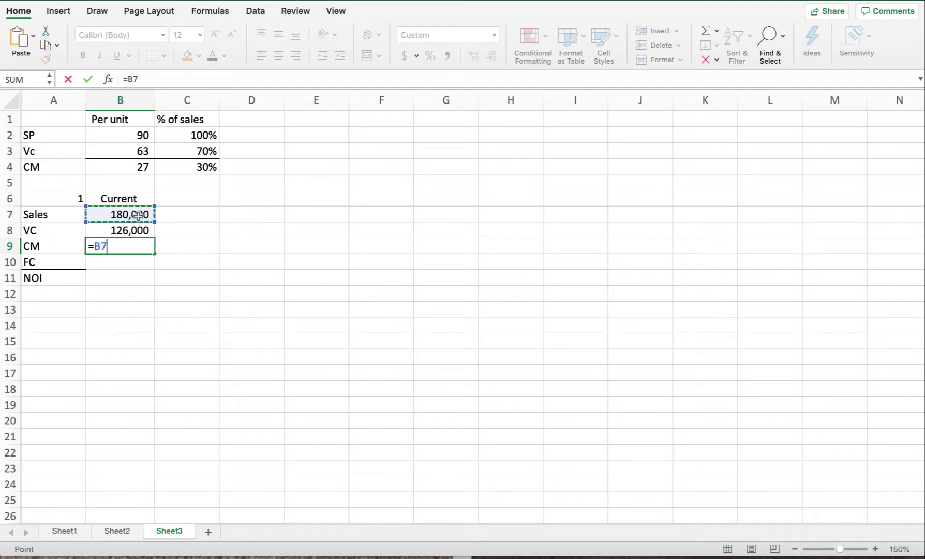
{"action": "type", "text": "-"}
{"action": "scroll", "coordinate": [124, 225], "scroll_direction": "right", "scroll_amount": 1}
{"action": "left_click", "coordinate": [119, 229]}
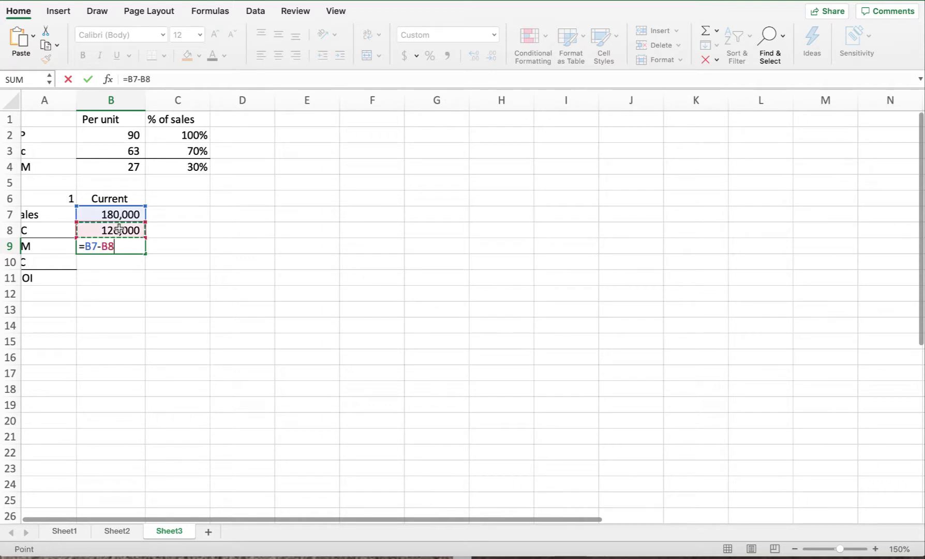
{"action": "key", "text": "Return"}
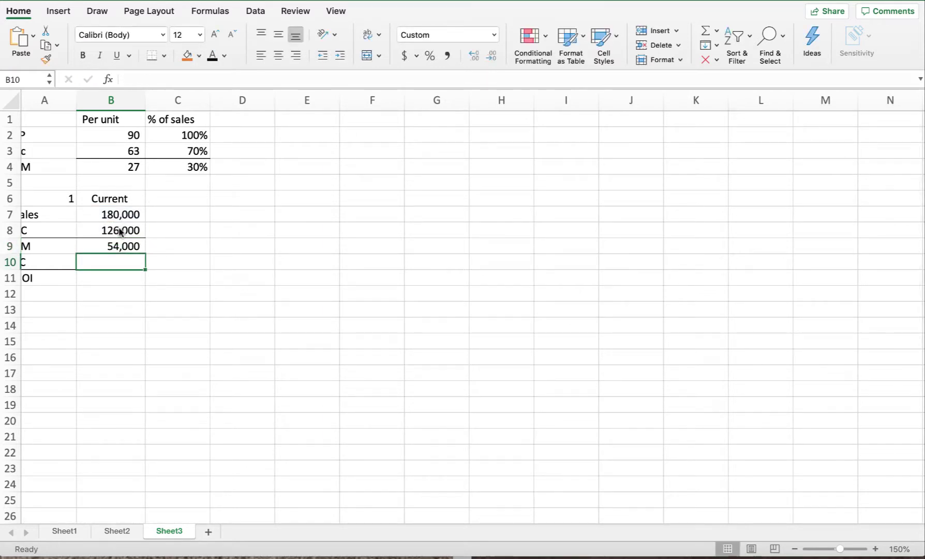
Enter 30,000 as the current fixed costs in B10
{"action": "scroll", "coordinate": [120, 232], "scroll_direction": "left", "scroll_amount": 1}
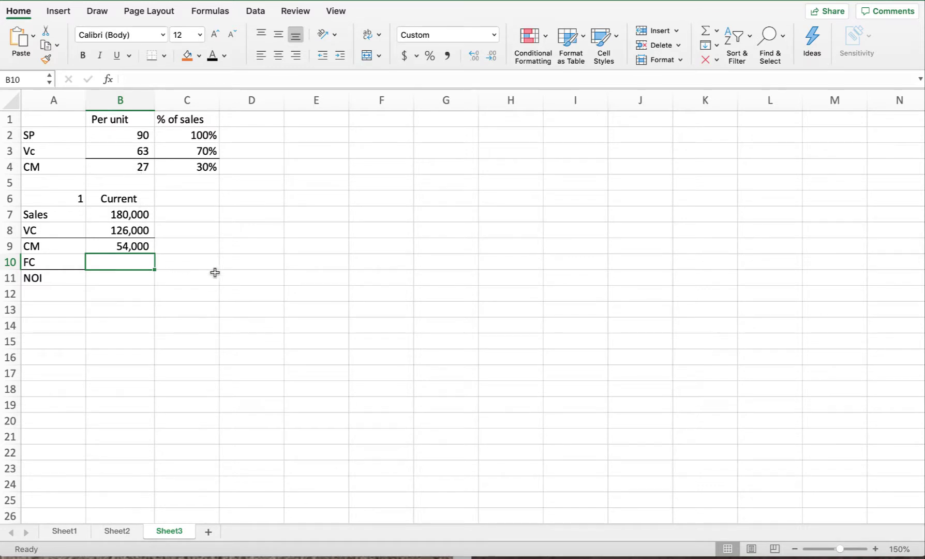
{"action": "type", "text": "30"}
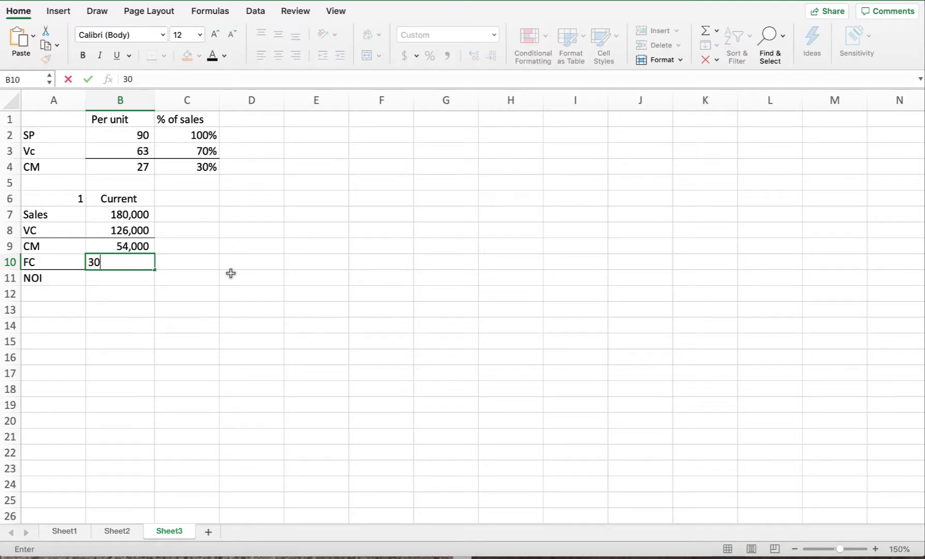
{"action": "type", "text": ",000"}
{"action": "key", "text": "Return"}
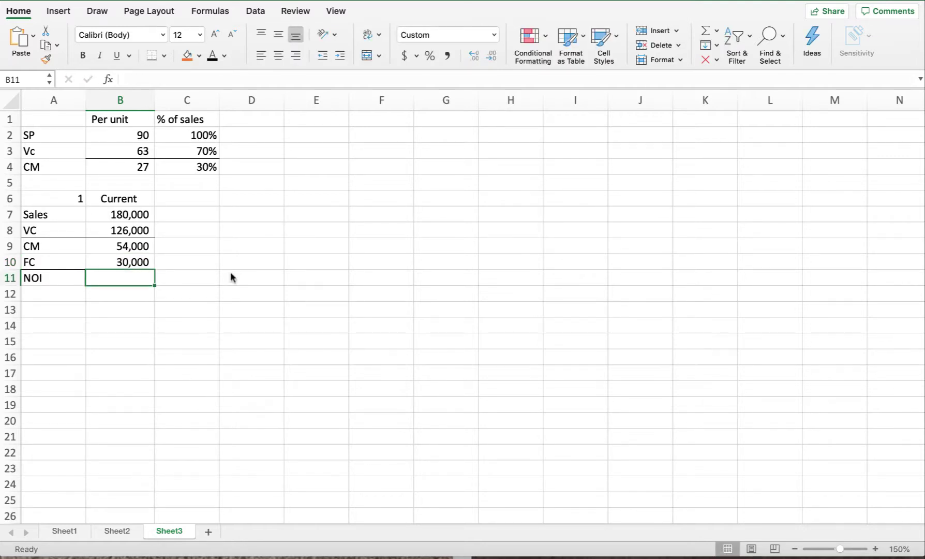
Calculate the current NOI in B11 with =B9-B10 and add a bottom border to B10
{"action": "type", "text": "="}
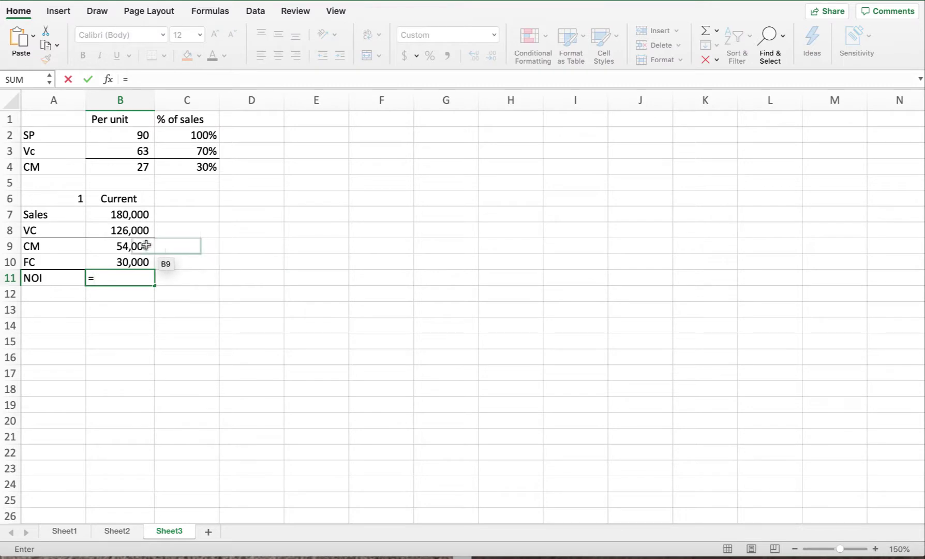
{"action": "left_click", "coordinate": [136, 245]}
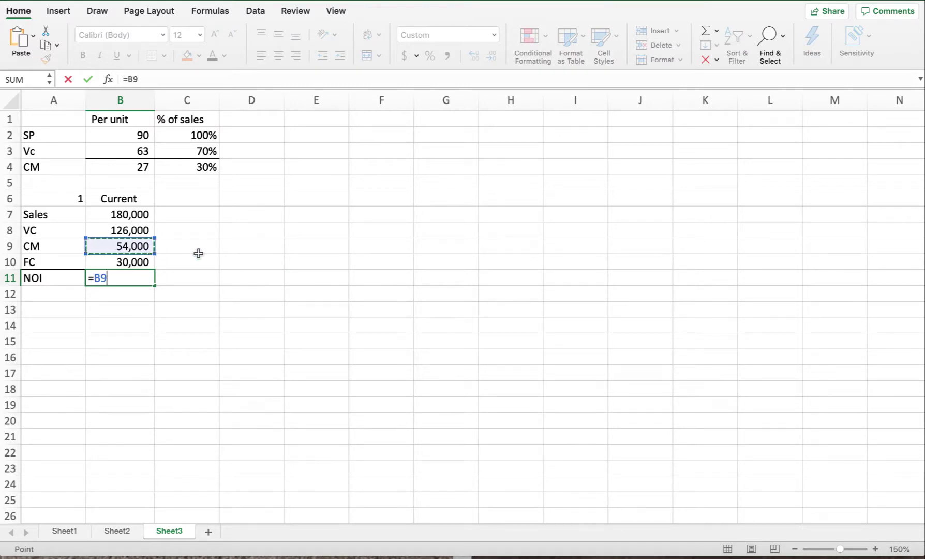
{"action": "type", "text": "-"}
{"action": "scroll", "coordinate": [155, 256], "scroll_direction": "right", "scroll_amount": 1}
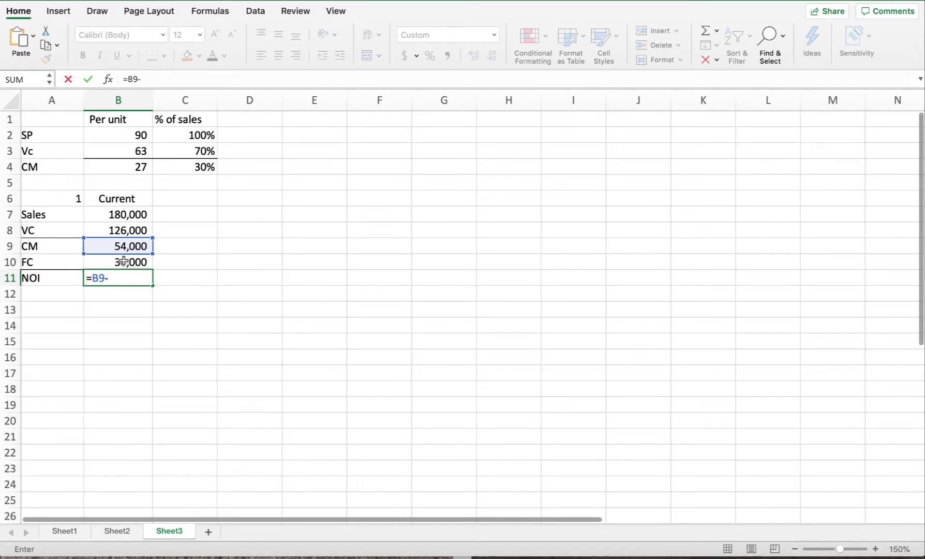
{"action": "left_click", "coordinate": [125, 263]}
{"action": "key", "text": "Return"}
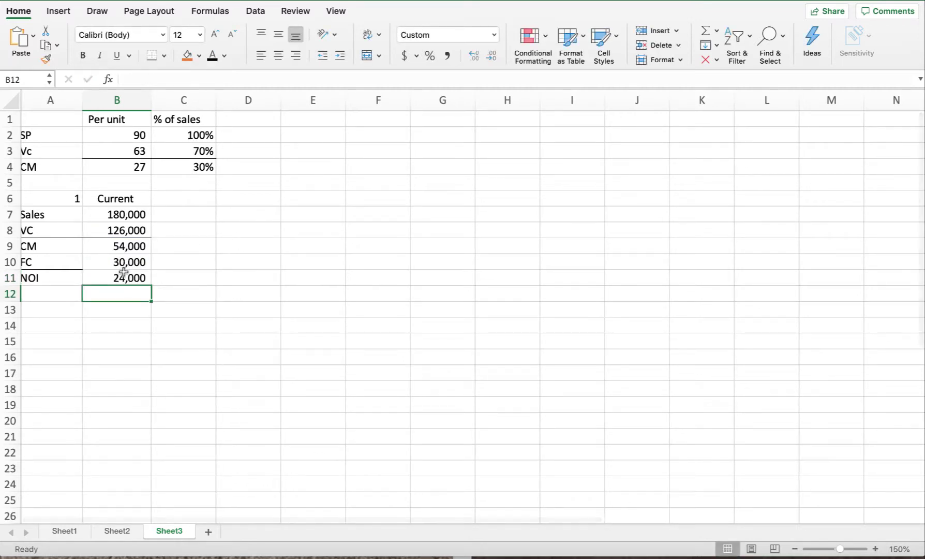
{"action": "left_click", "coordinate": [124, 264]}
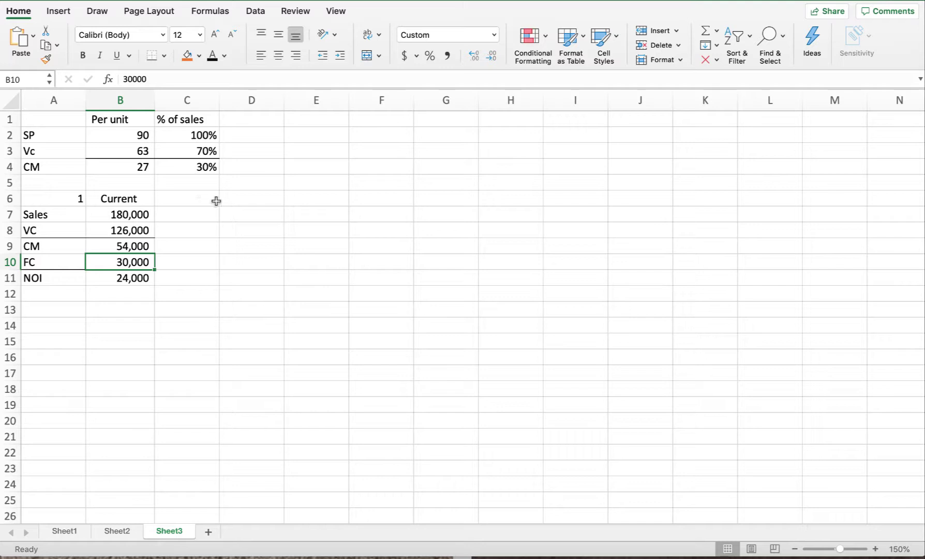
Enter the heading "Sales w/ ad budget" in D6
{"action": "left_click", "coordinate": [250, 201]}
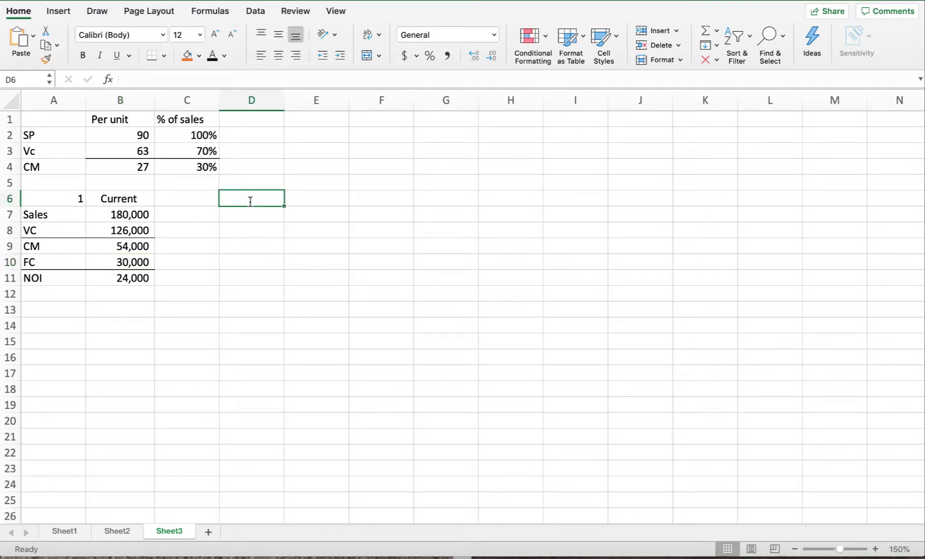
{"action": "type", "text": "Sales "}
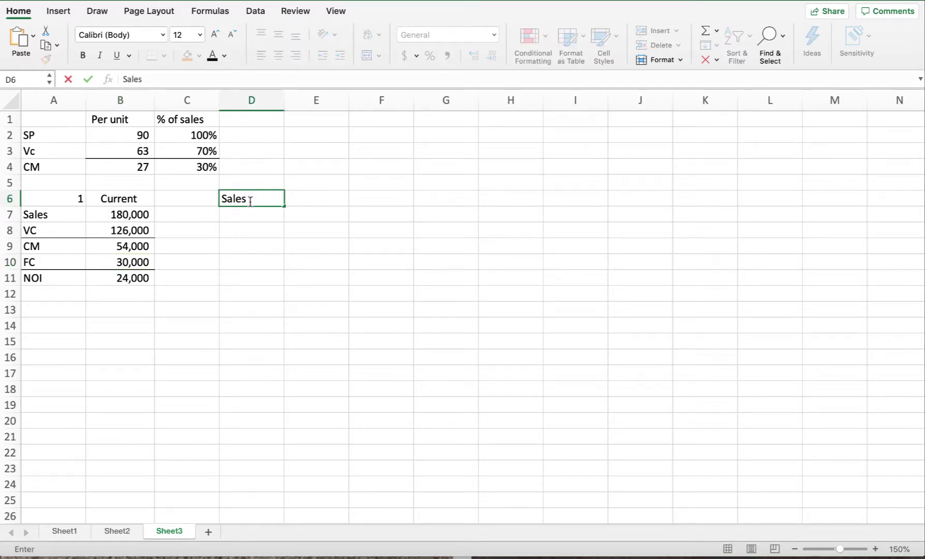
{"action": "type", "text": "w/ ad budget"}
{"action": "key", "text": "Return"}
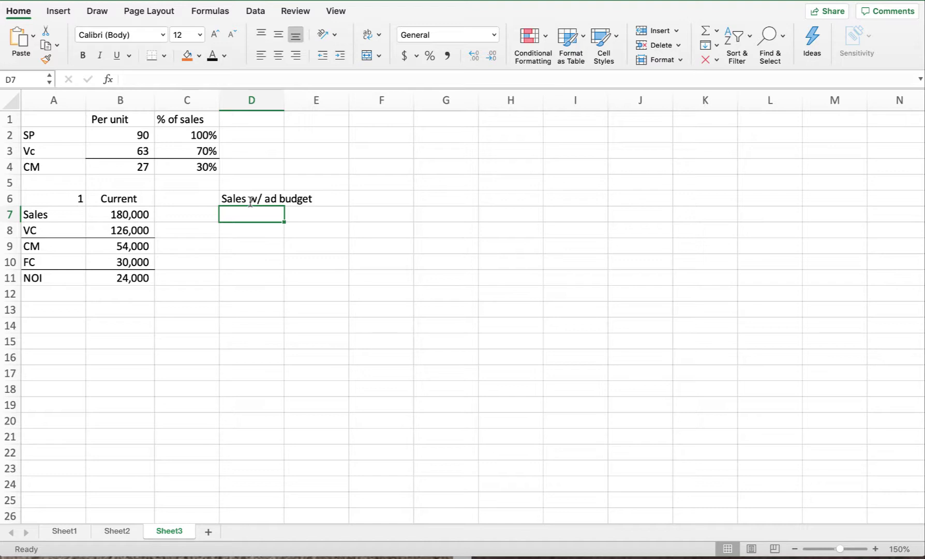
Calculate the sales with the ad budget in D7 with =B7+9000
{"action": "type", "text": "189"}
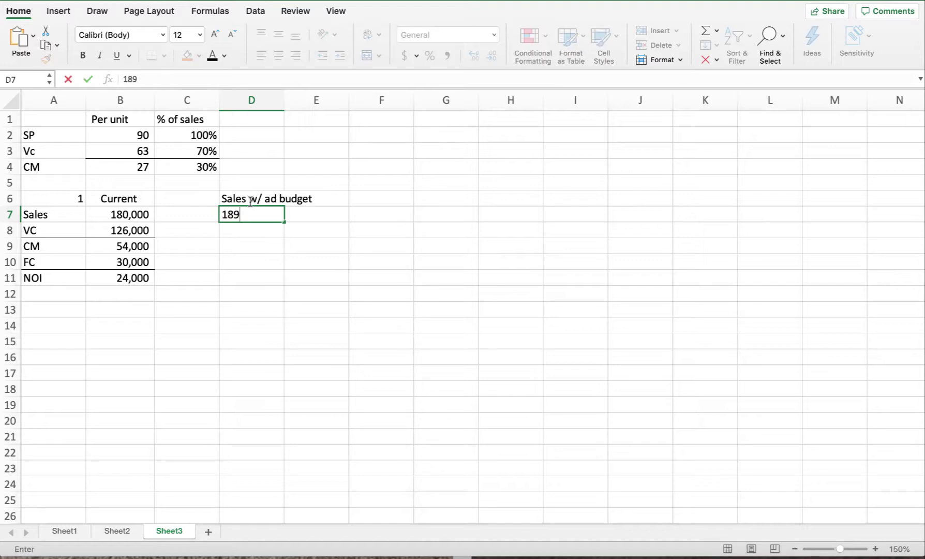
{"action": "key", "text": "BackSpace"}
{"action": "key", "text": "BackSpace"}
{"action": "key", "text": "BackSpace"}
{"action": "type", "text": "="}
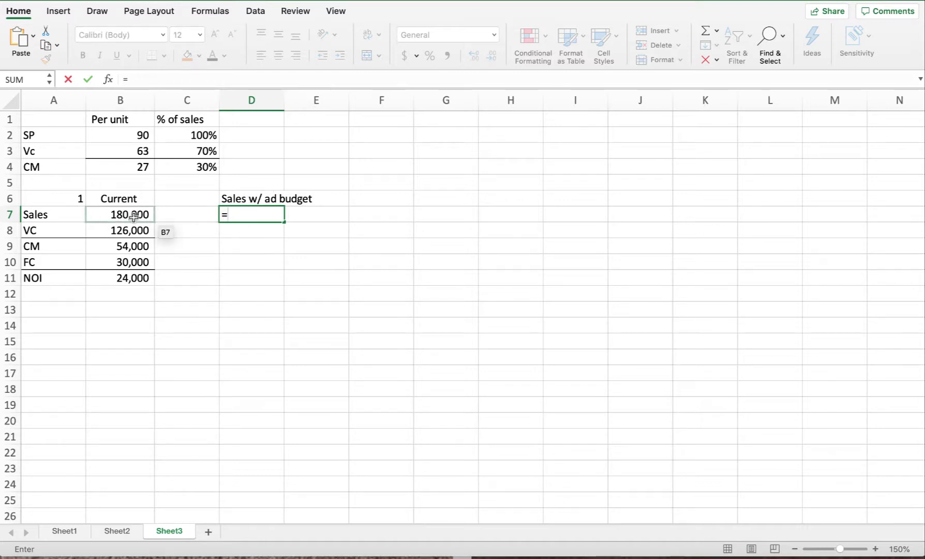
{"action": "left_click", "coordinate": [133, 216]}
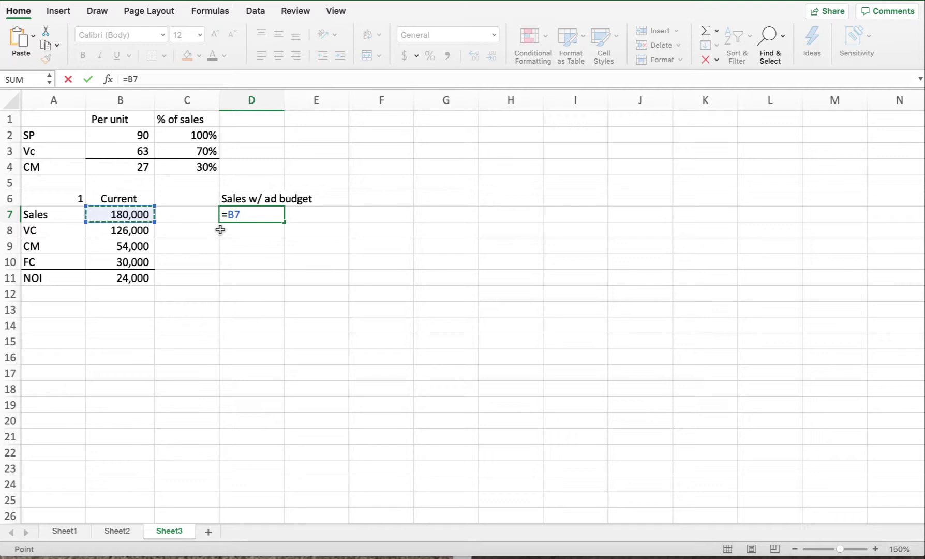
{"action": "type", "text": "+9000"}
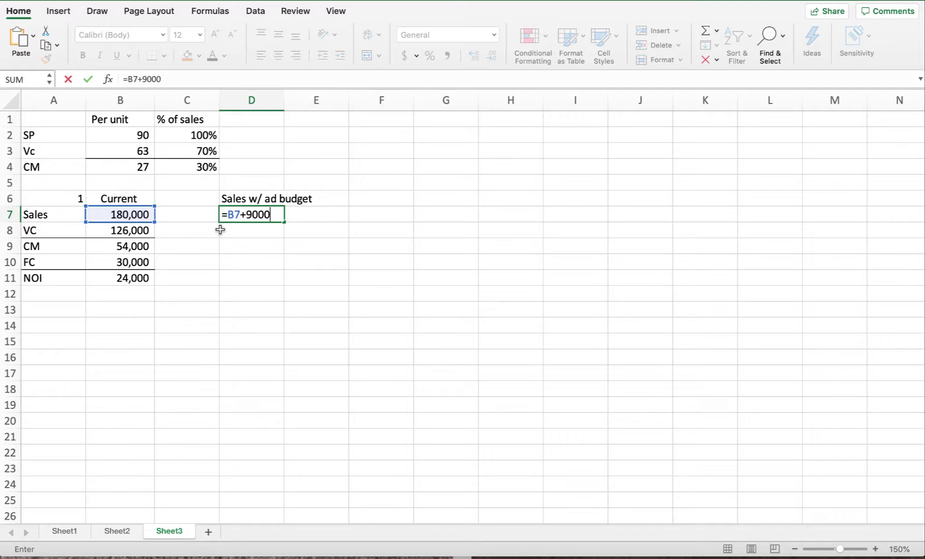
{"action": "key", "text": "Return"}
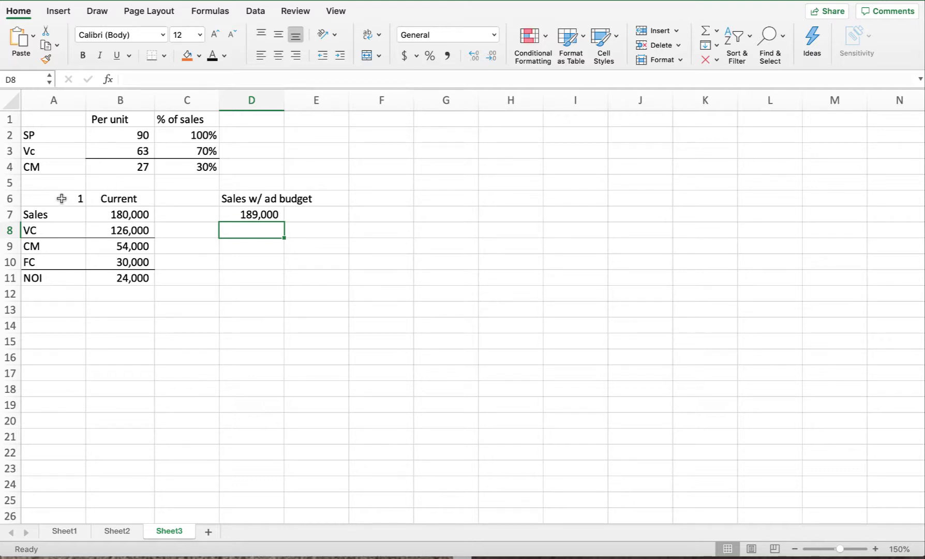
Enter 9000 in B5 above the Current heading
{"action": "left_click", "coordinate": [103, 184]}
{"action": "type", "text": "9000"}
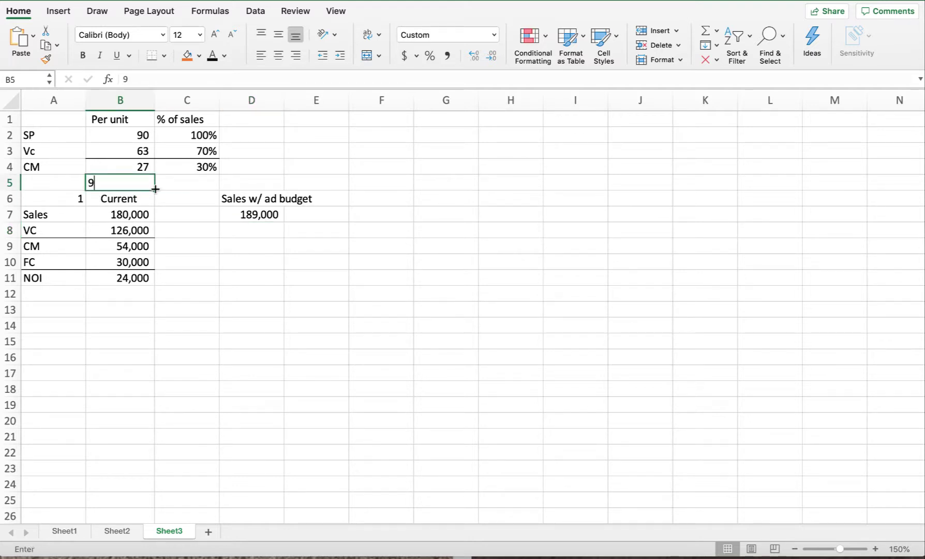
{"action": "key", "text": "Return"}
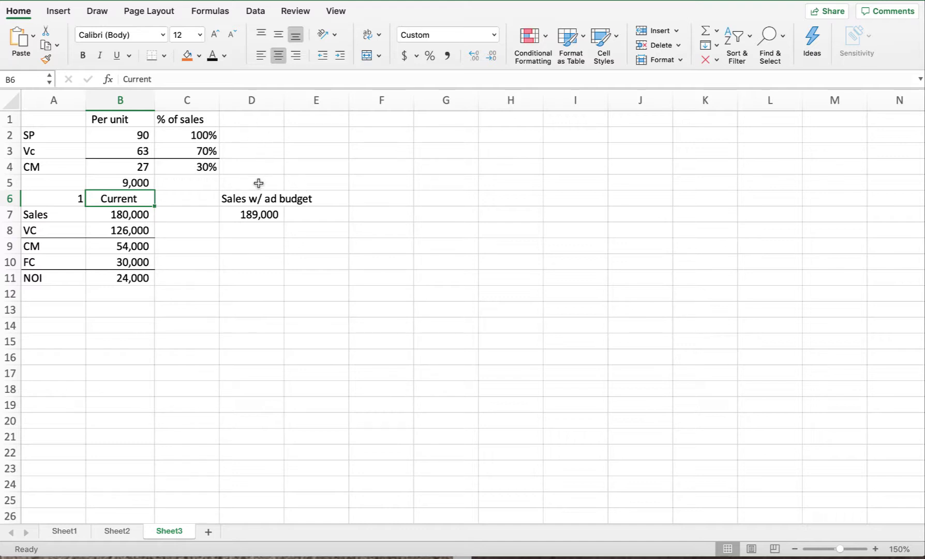
Calculate the additional units sold in E5 with =9000/B2
{"action": "left_click", "coordinate": [259, 183]}
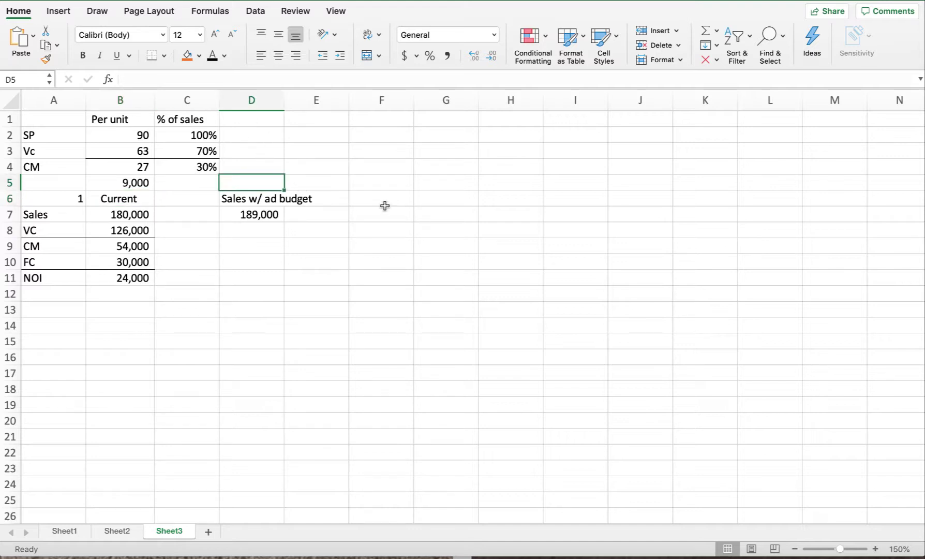
{"action": "left_click", "coordinate": [346, 183]}
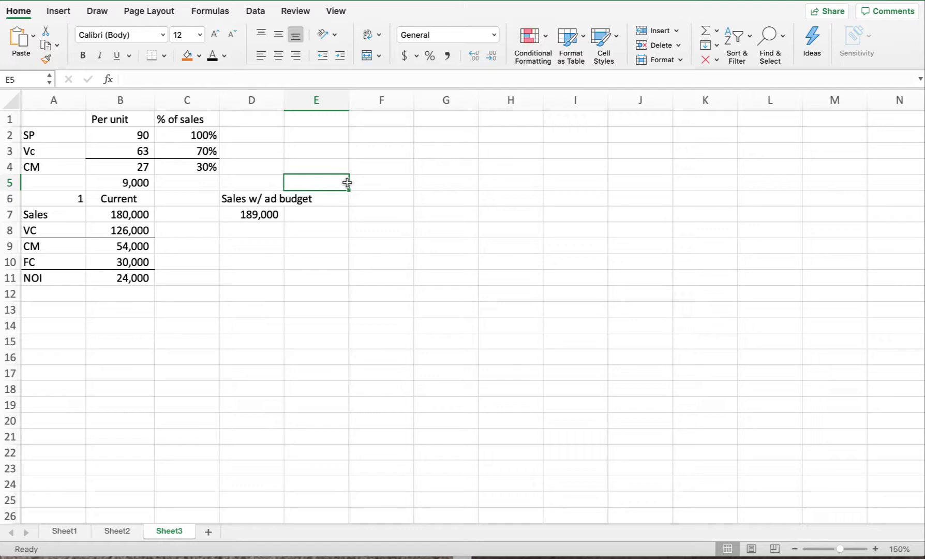
{"action": "type", "text": "=200"}
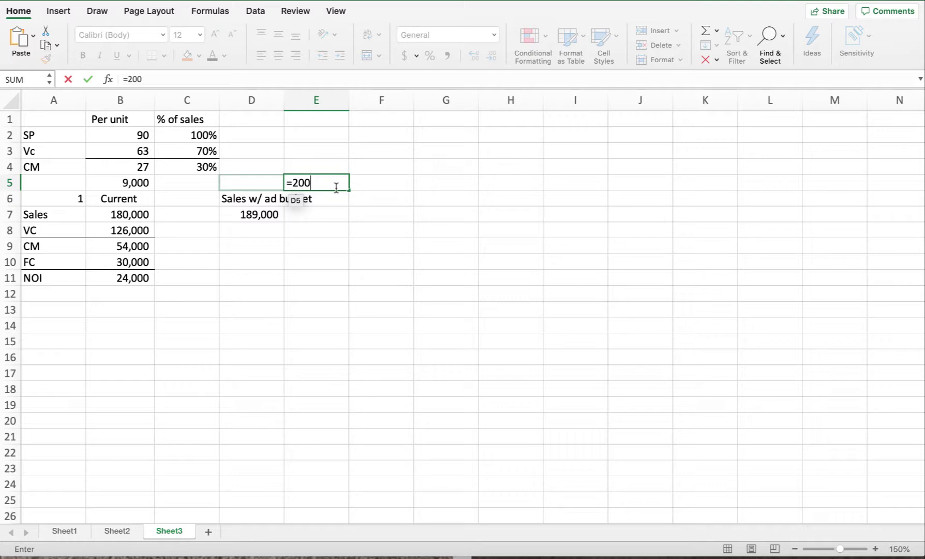
{"action": "key", "text": "BackSpace"}
{"action": "key", "text": "BackSpace"}
{"action": "type", "text": "000/"}
{"action": "left_click", "coordinate": [132, 137]}
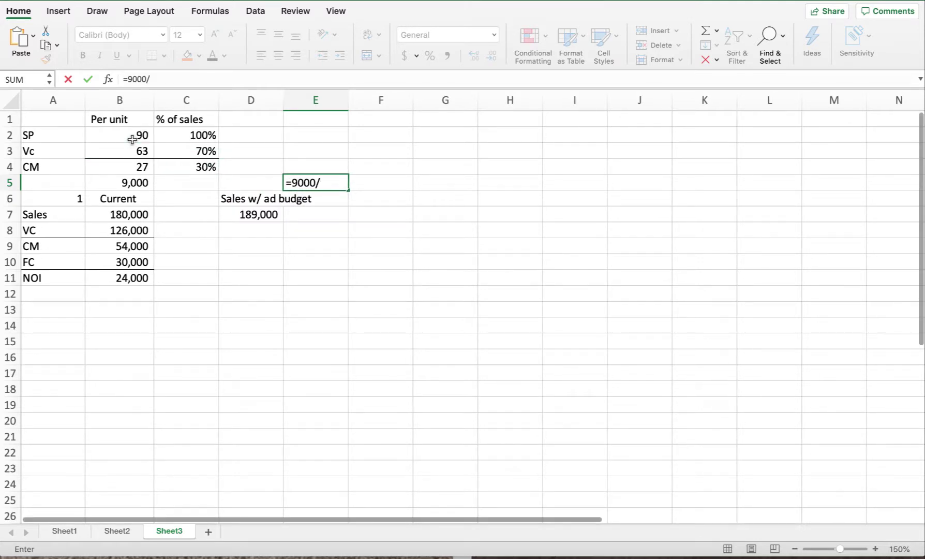
{"action": "key", "text": "Return"}
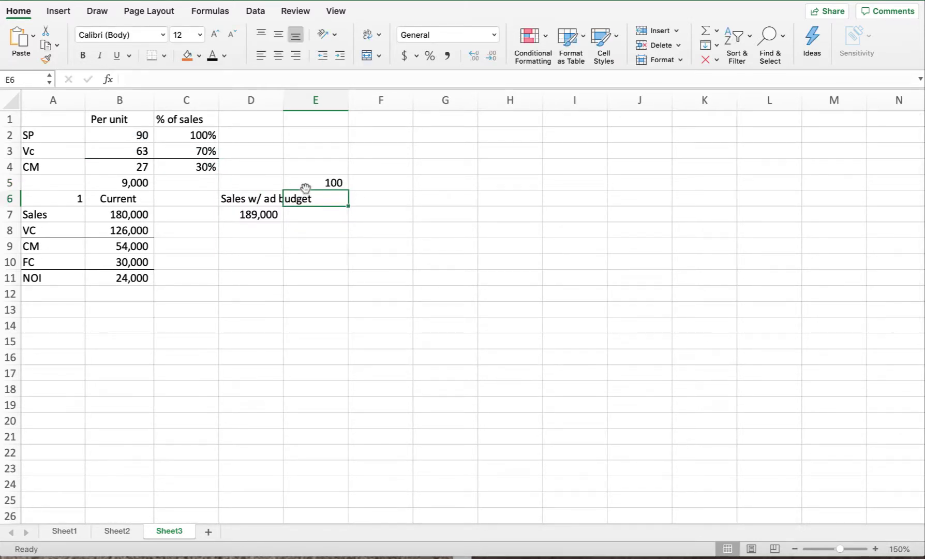
Enter 9100 in D5 above the ad budget heading
{"action": "left_click", "coordinate": [249, 183]}
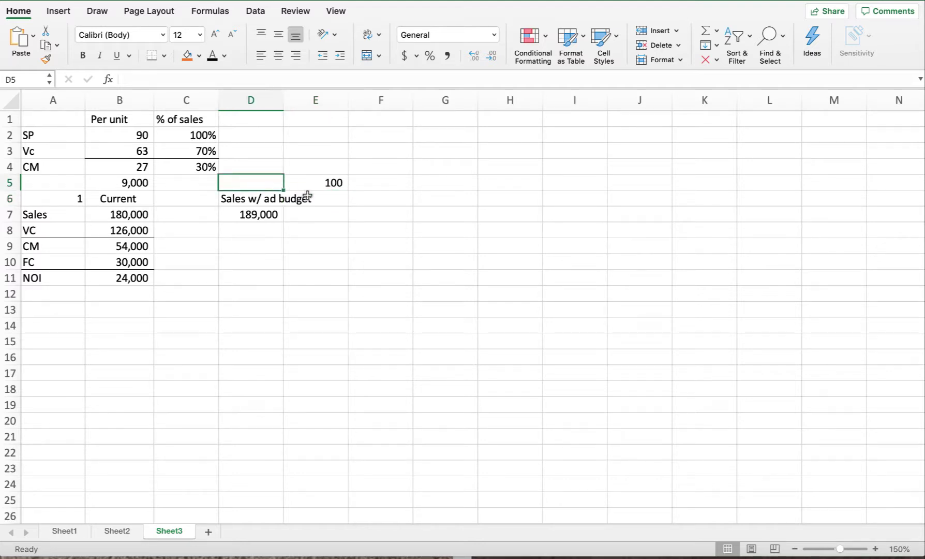
{"action": "type", "text": "9100"}
{"action": "key", "text": "Return"}
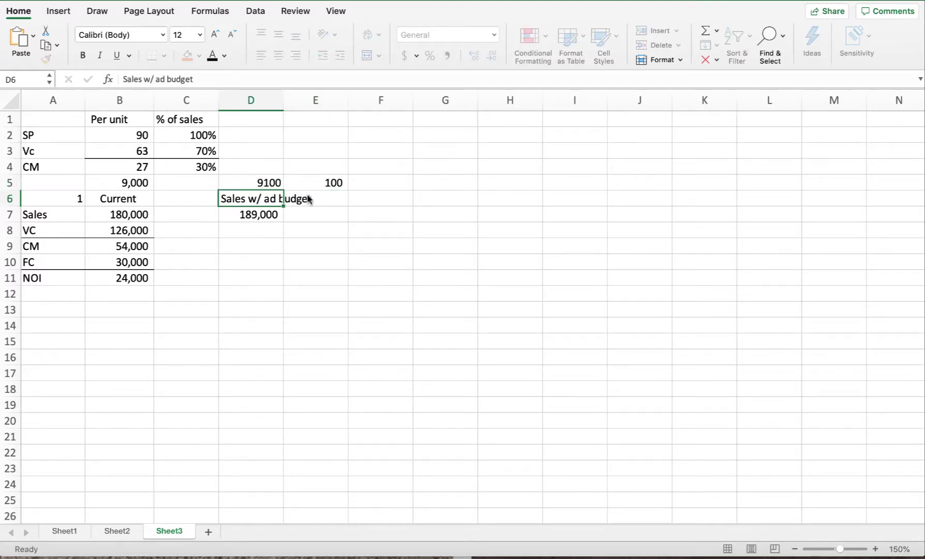
Calculate the variable costs with the ad budget in D8 with =B3*D5
{"action": "key", "text": "Return"}
{"action": "key", "text": "Return"}
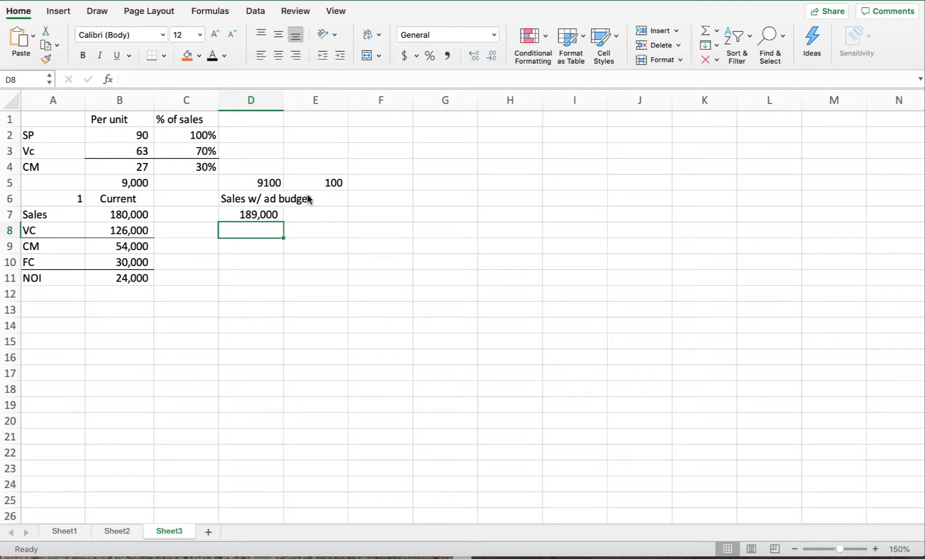
{"action": "type", "text": "="}
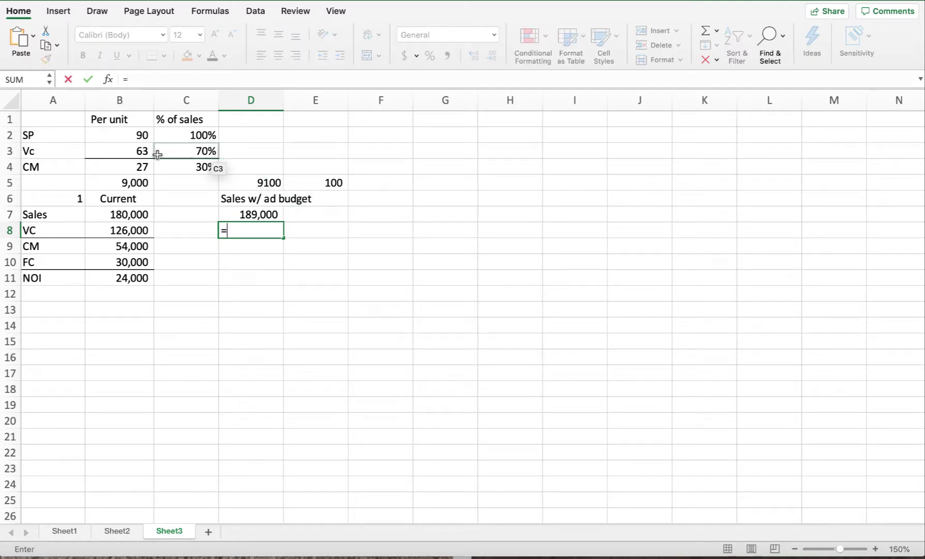
{"action": "left_click", "coordinate": [138, 151]}
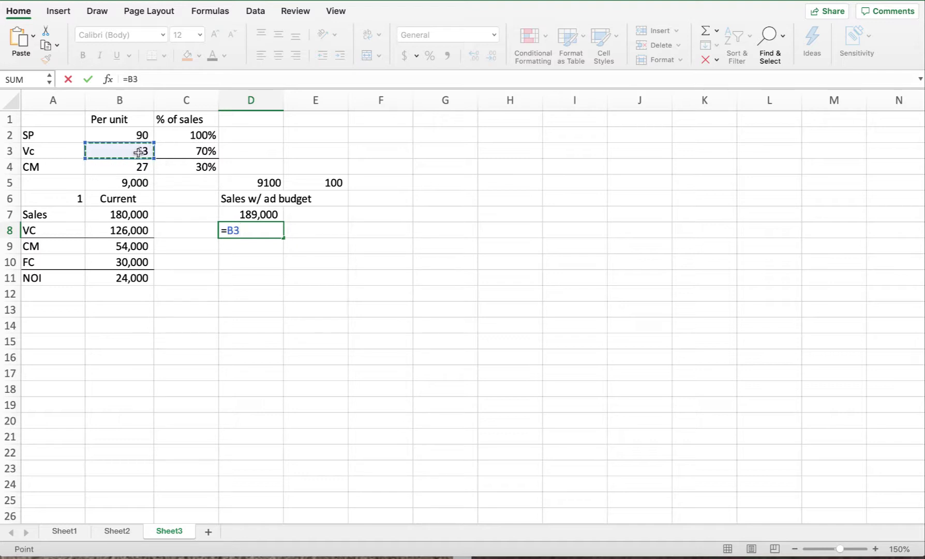
{"action": "type", "text": "*"}
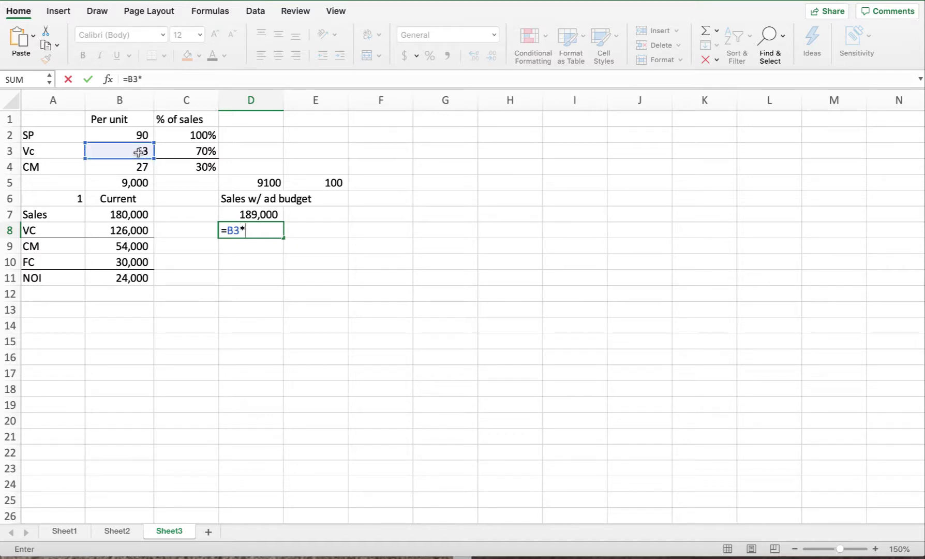
{"action": "left_click", "coordinate": [258, 183]}
{"action": "key", "text": "Return"}
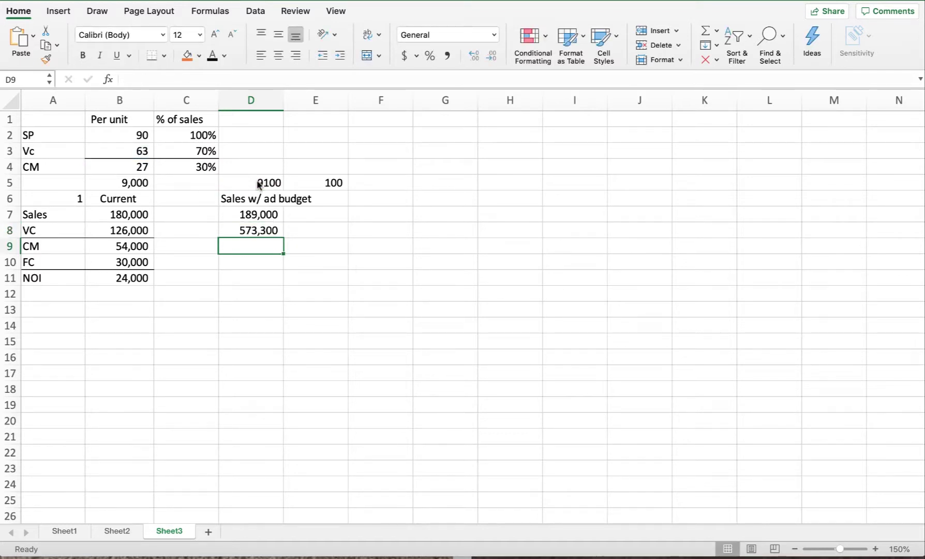
Re-enter the ad budget variable cost formula in D8 as =B3*D5
{"action": "left_click", "coordinate": [259, 231]}
{"action": "type", "text": "="}
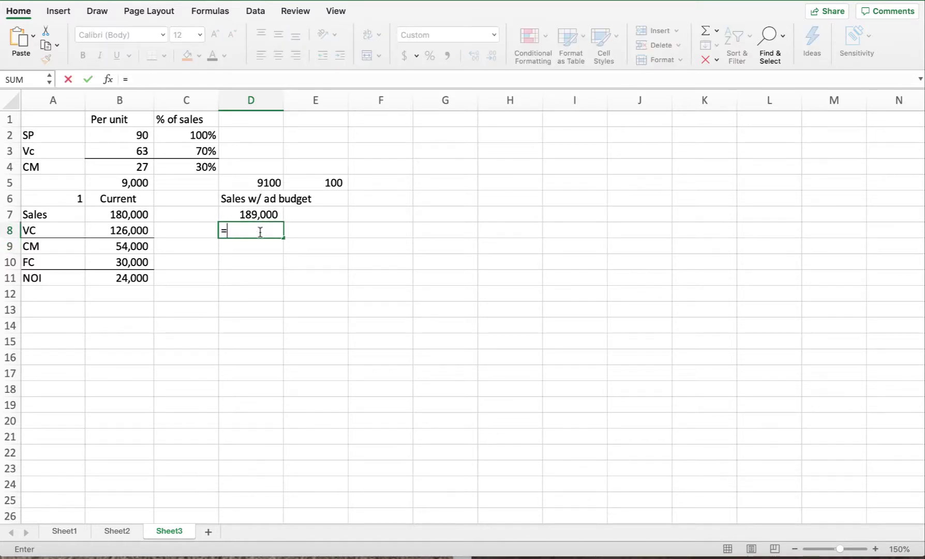
{"action": "left_click", "coordinate": [129, 149]}
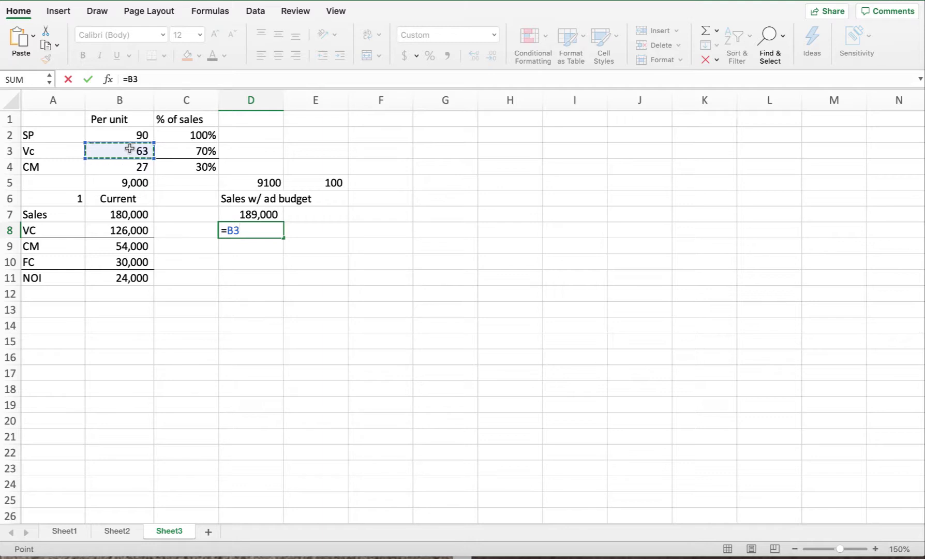
{"action": "type", "text": "*"}
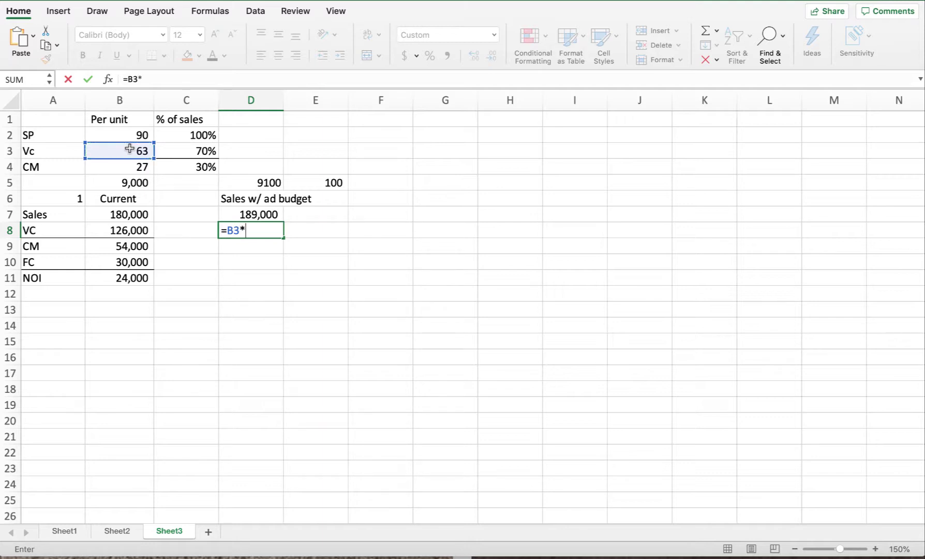
{"action": "left_click", "coordinate": [258, 182]}
{"action": "key", "text": "Return"}
Correct the unit volumes above the two headings to 2000 in B5 and 2100 in D5
{"action": "left_click", "coordinate": [123, 181]}
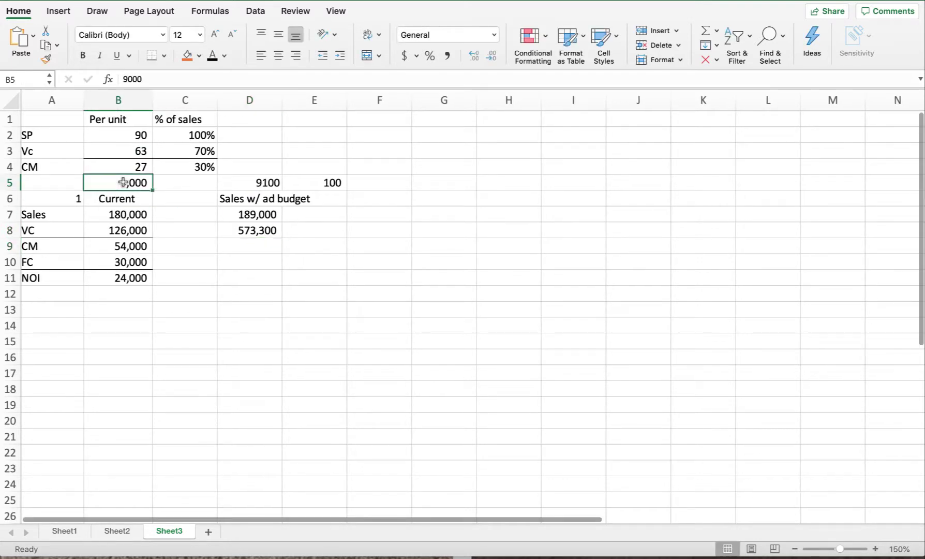
{"action": "type", "text": "2000"}
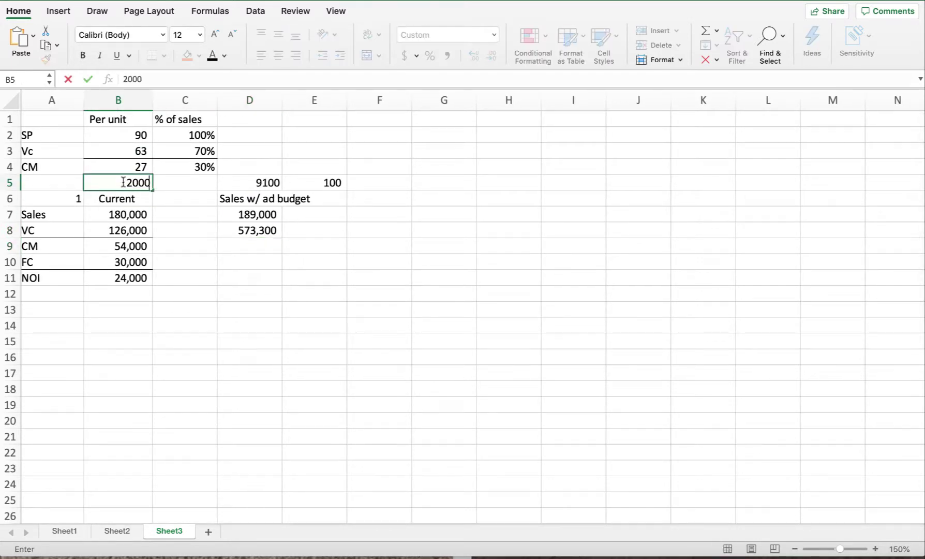
{"action": "key", "text": "Tab"}
{"action": "key", "text": "Tab"}
{"action": "type", "text": "21"}
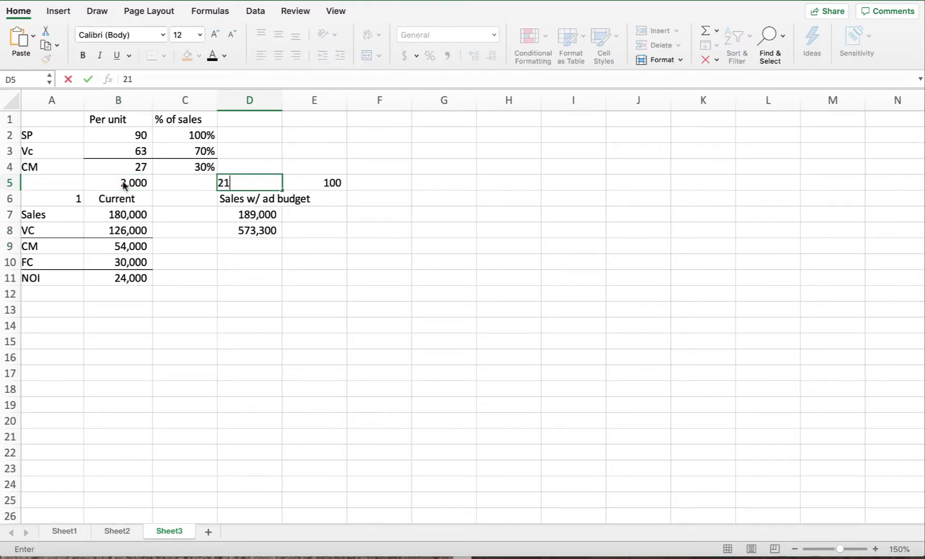
{"action": "type", "text": "00"}
{"action": "key", "text": "Return"}
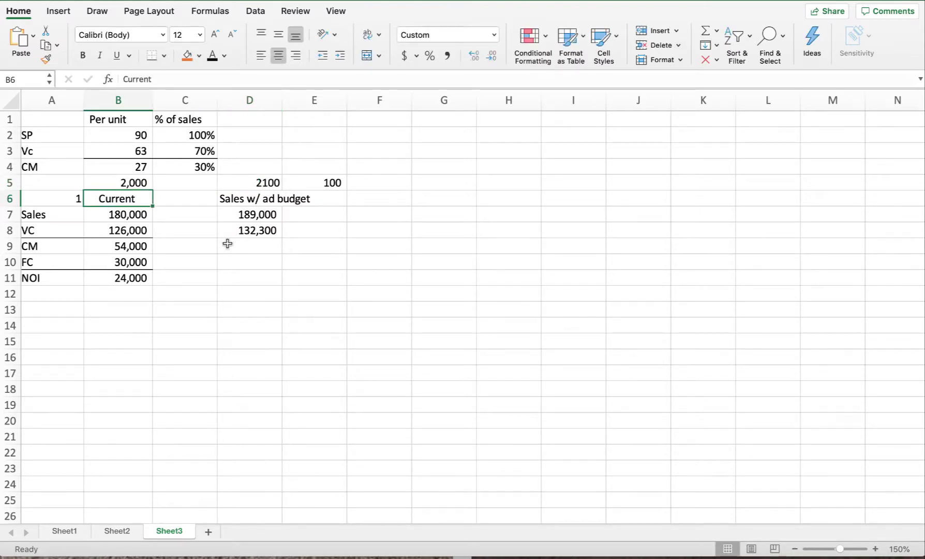
Add a bottom border to D8 and calculate the ad budget CM in D9 with =D7-D8
{"action": "left_click", "coordinate": [254, 236]}
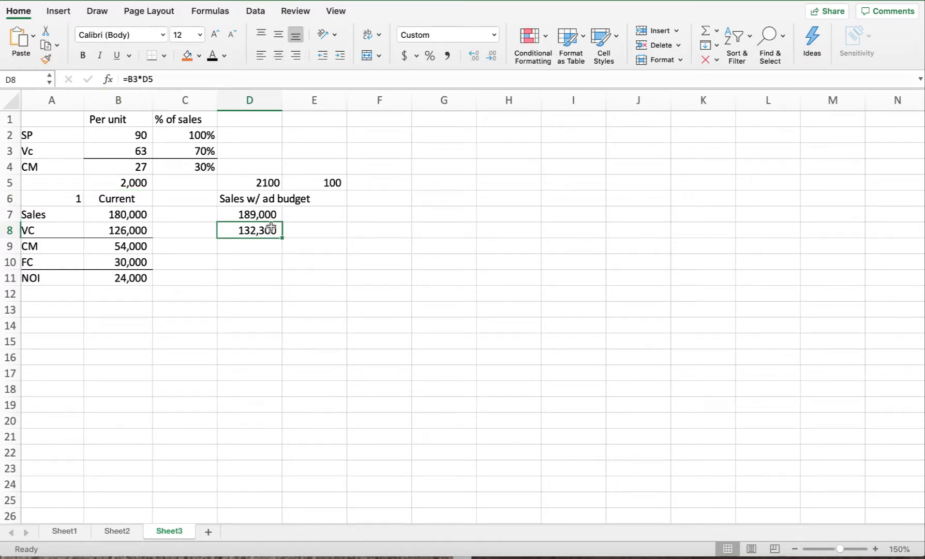
{"action": "left_click", "coordinate": [326, 183]}
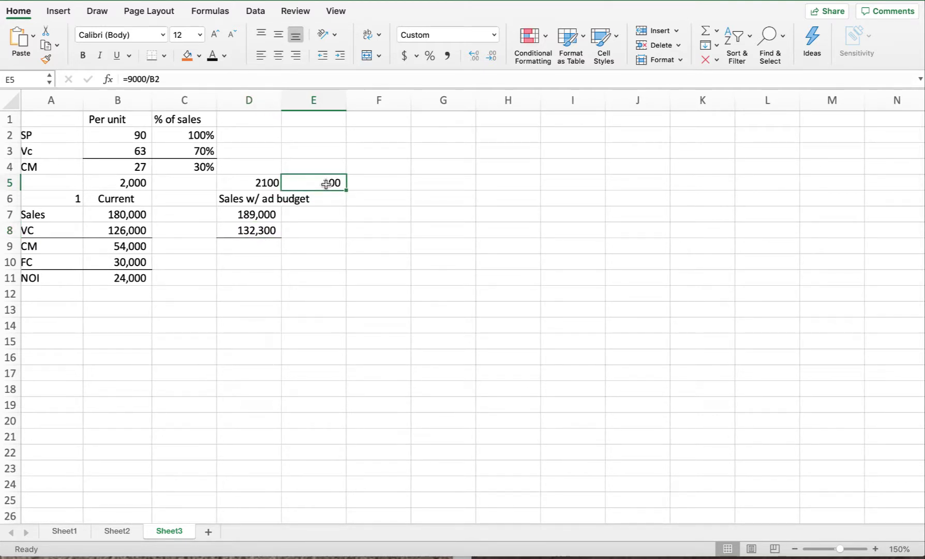
{"action": "left_click", "coordinate": [263, 245]}
{"action": "type", "text": "="}
{"action": "scroll", "coordinate": [263, 245], "scroll_direction": "right", "scroll_amount": 1}
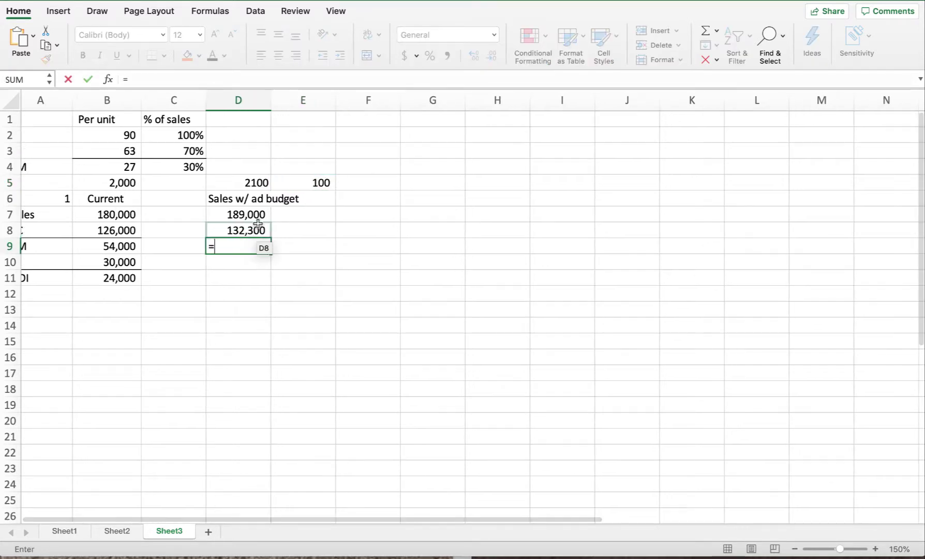
{"action": "left_click", "coordinate": [256, 214]}
{"action": "type", "text": "-"}
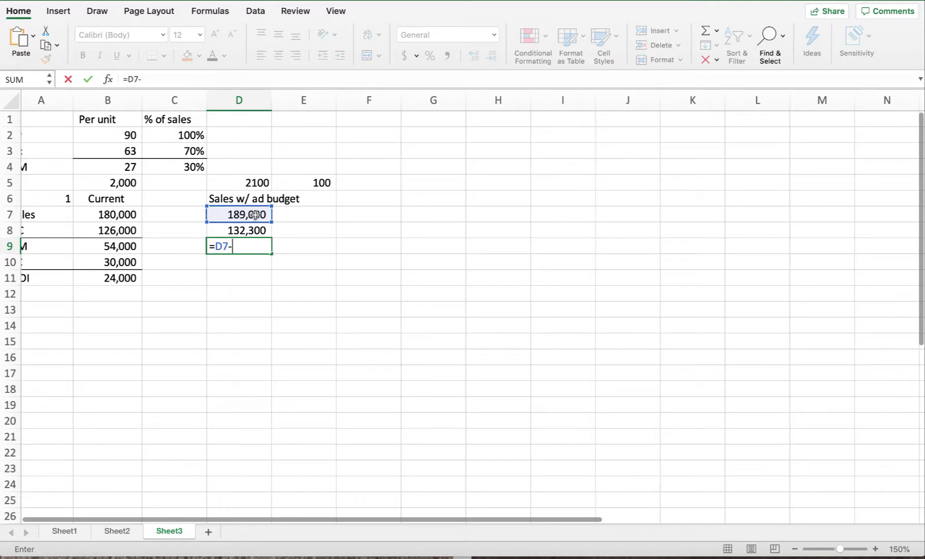
{"action": "left_click", "coordinate": [240, 230]}
{"action": "key", "text": "Return"}
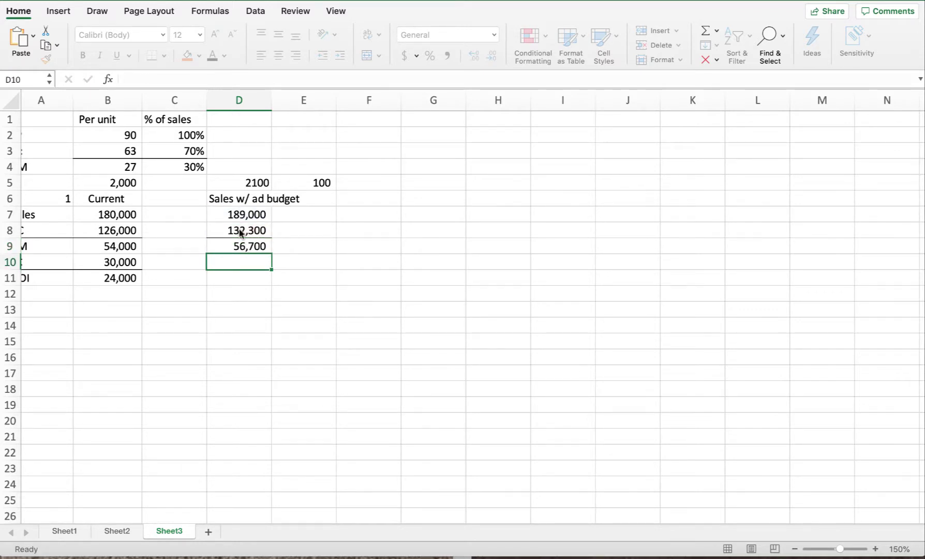
{"action": "scroll", "coordinate": [223, 221], "scroll_direction": "right", "scroll_amount": 3}
{"action": "scroll", "coordinate": [220, 230], "scroll_direction": "left", "scroll_amount": 4}
{"action": "scroll", "coordinate": [219, 231], "scroll_direction": "right", "scroll_amount": 2}
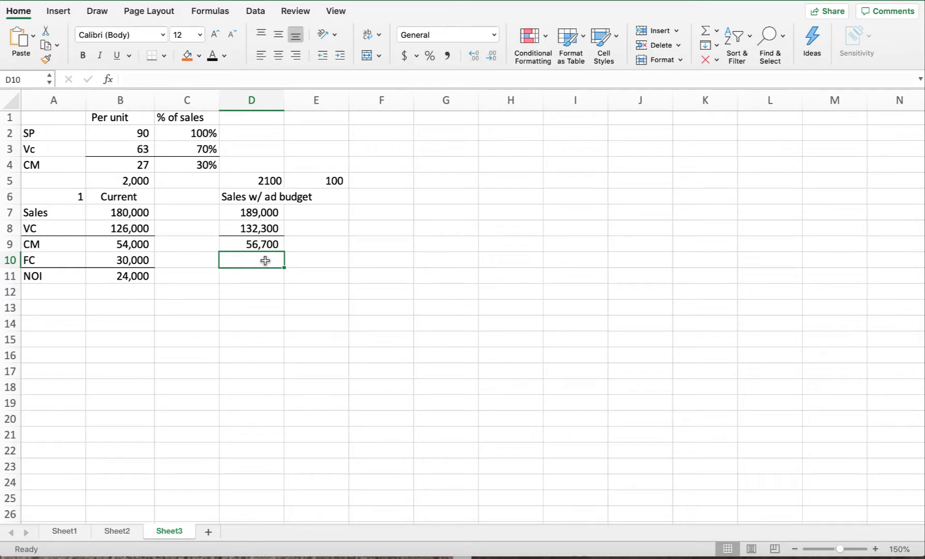
Enter 35000 as the ad budget fixed cost in D10 and format it in comma style without decimals
{"action": "type", "text": "35000"}
{"action": "key", "text": "Return"}
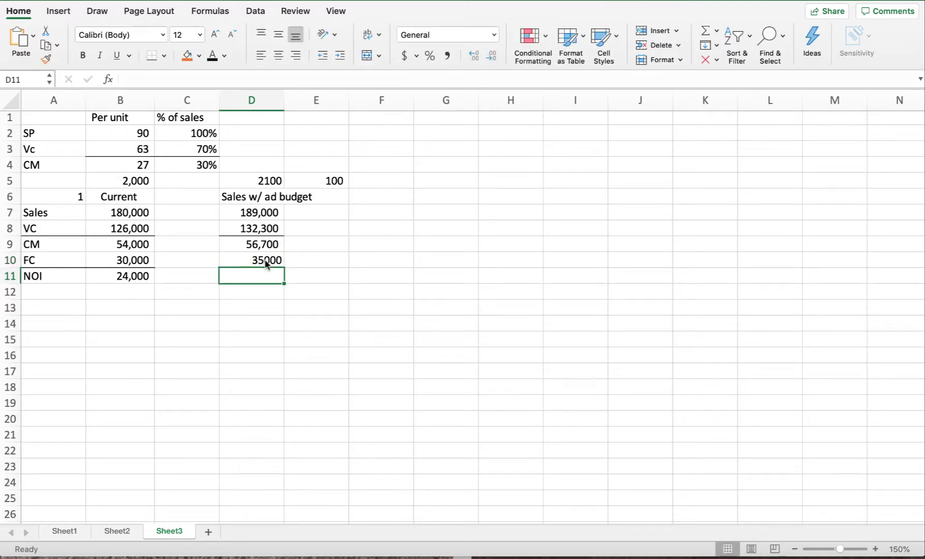
{"action": "left_click", "coordinate": [252, 257]}
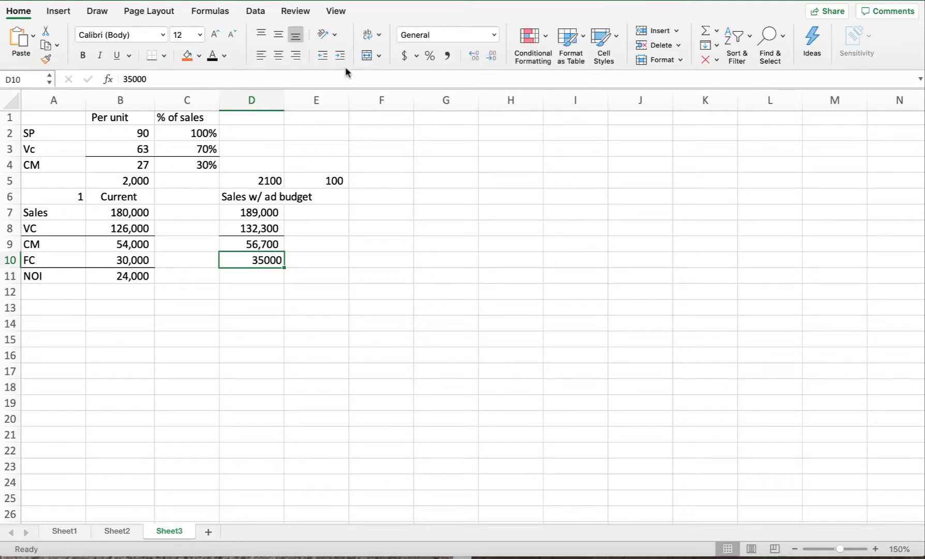
{"action": "left_click", "coordinate": [446, 55]}
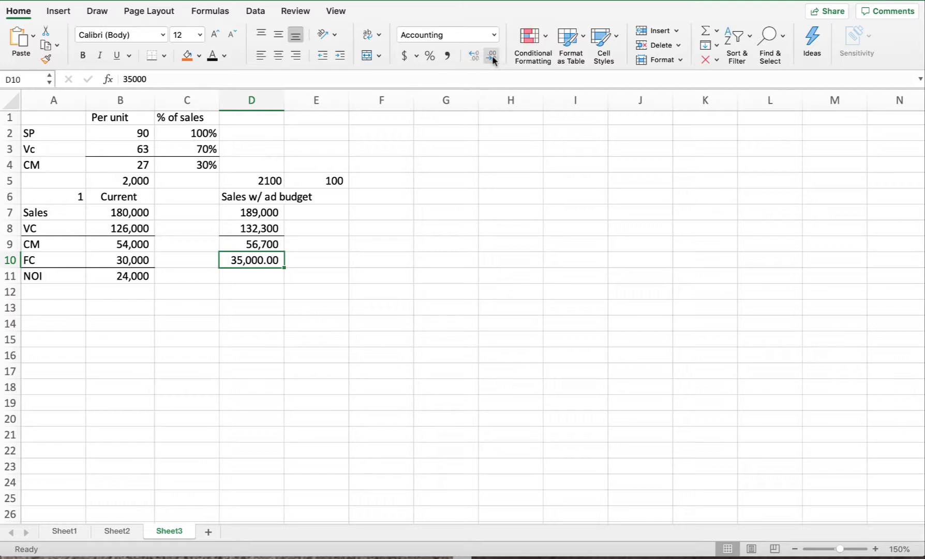
{"action": "left_click", "coordinate": [492, 57]}
{"action": "left_click", "coordinate": [492, 57]}
Calculate the ad budget NOI in D11 with =D9-D10 and add a bottom border to D10
{"action": "left_click", "coordinate": [262, 276]}
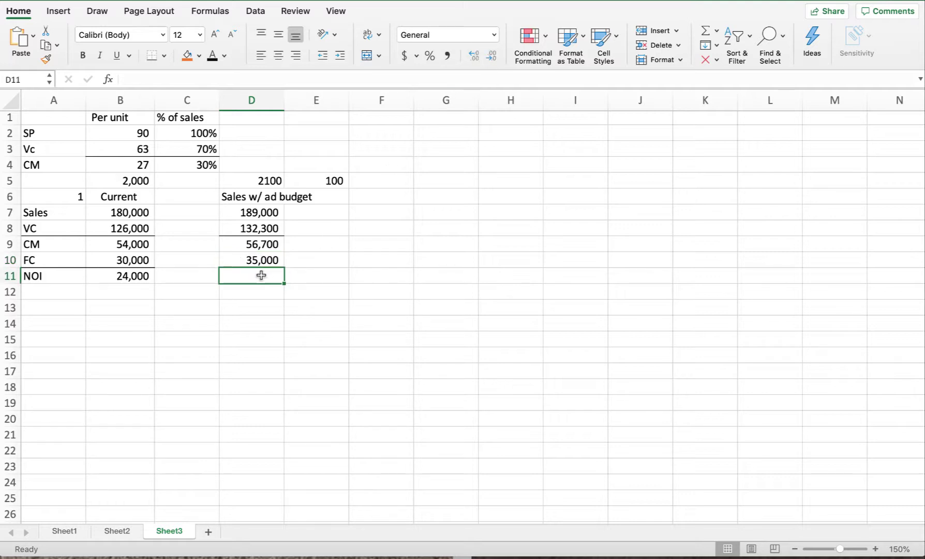
{"action": "type", "text": "="}
{"action": "left_click", "coordinate": [261, 245]}
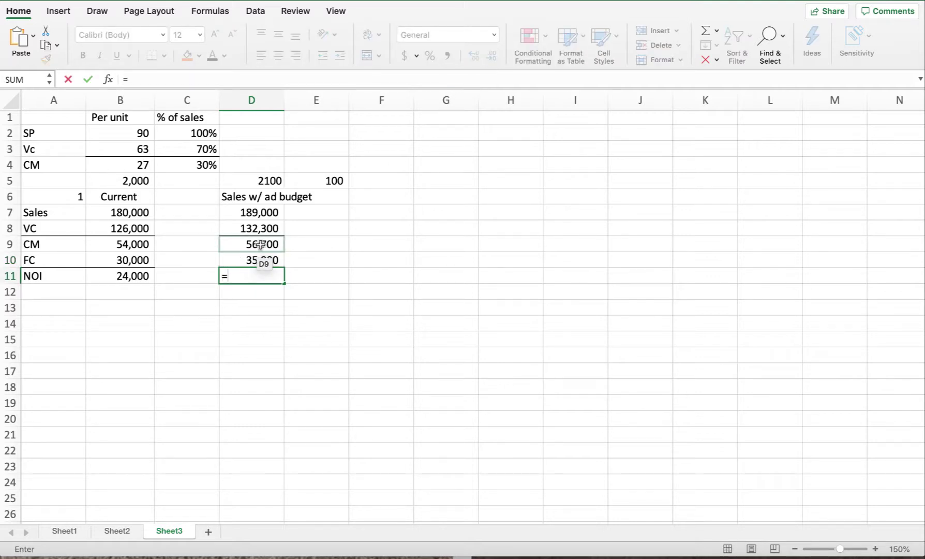
{"action": "type", "text": "-"}
{"action": "scroll", "coordinate": [249, 254], "scroll_direction": "right", "scroll_amount": 2}
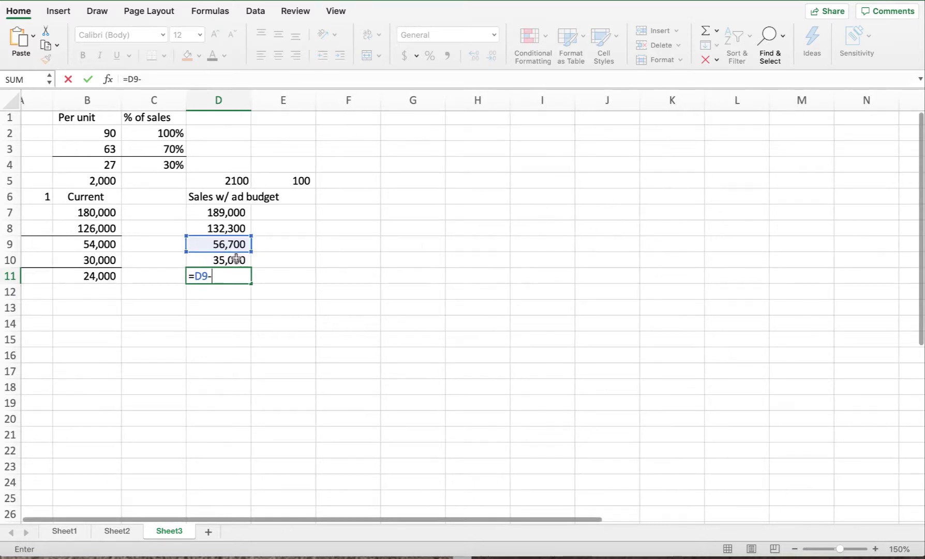
{"action": "left_click", "coordinate": [265, 259]}
{"action": "key", "text": "Return"}
{"action": "left_click", "coordinate": [237, 260]}
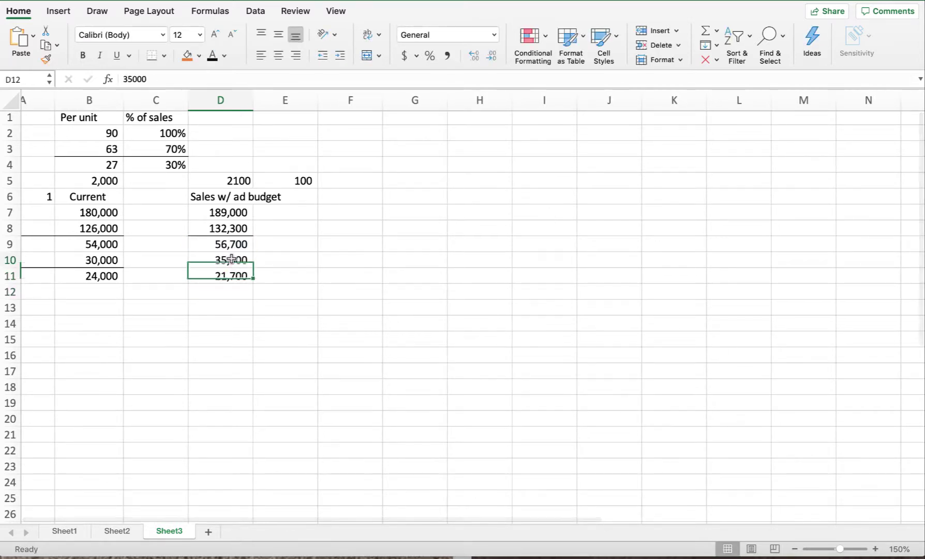
{"action": "scroll", "coordinate": [243, 258], "scroll_direction": "left", "scroll_amount": 2}
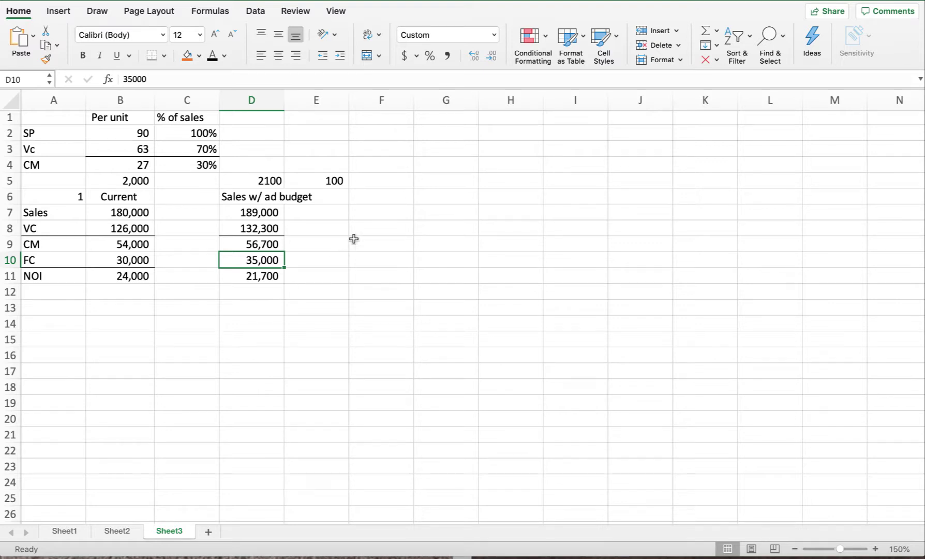
Calculate the sales difference between the ad budget and current statements in F7 with =D7-B7
{"action": "left_click", "coordinate": [365, 213]}
{"action": "type", "text": "="}
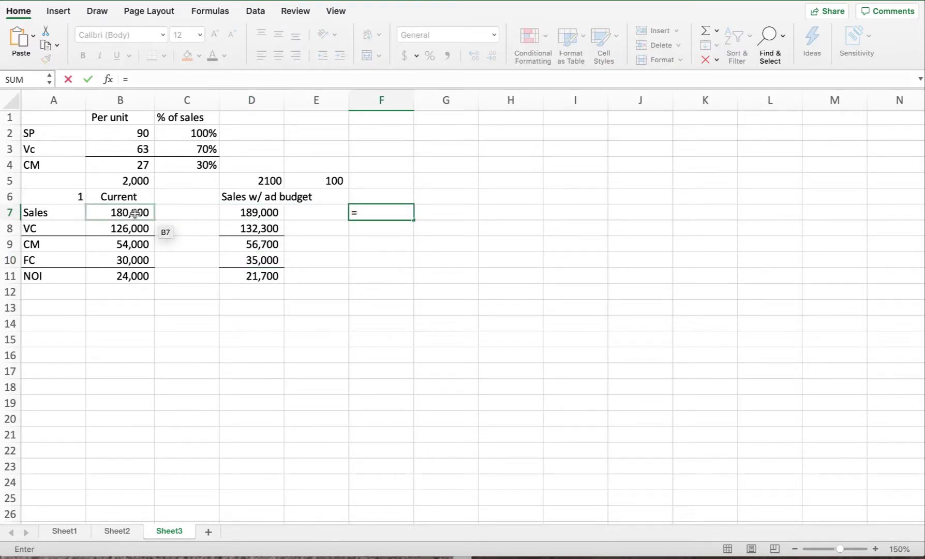
{"action": "left_click", "coordinate": [229, 213]}
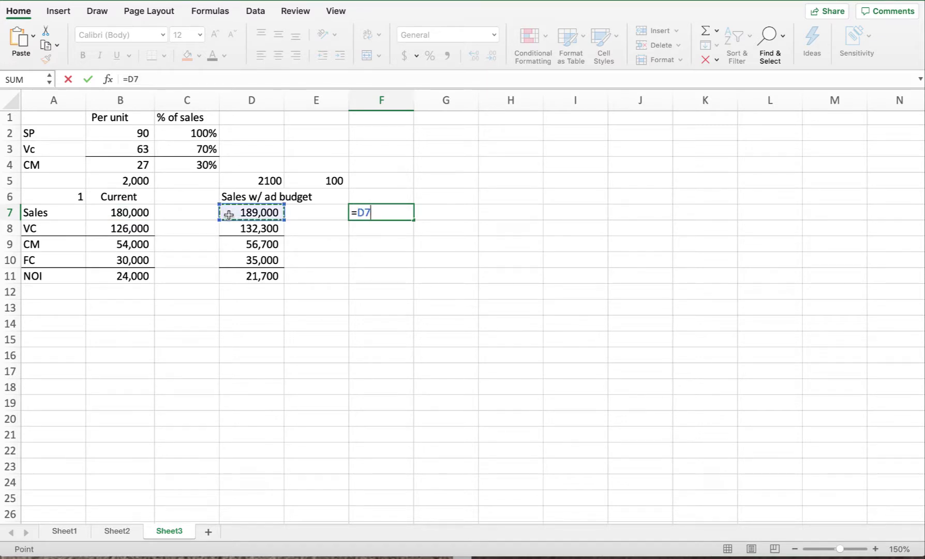
{"action": "type", "text": "-"}
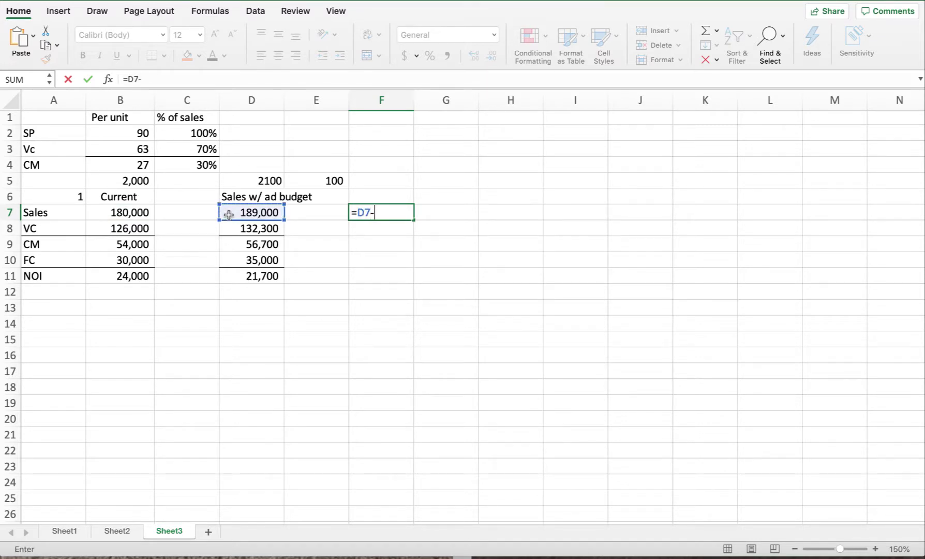
{"action": "left_click", "coordinate": [136, 214]}
{"action": "key", "text": "Return"}
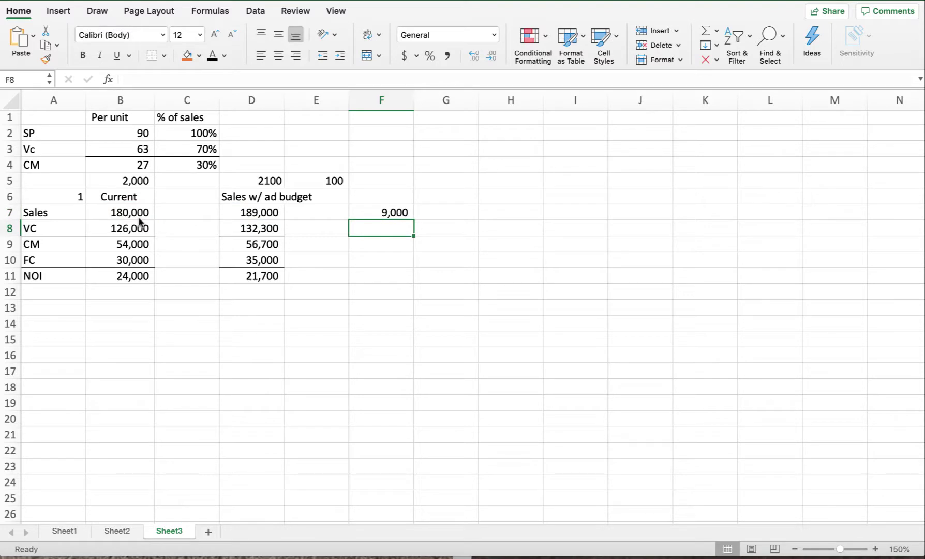
Calculate the variable cost difference in F8 with =D8-B8
{"action": "type", "text": "="}
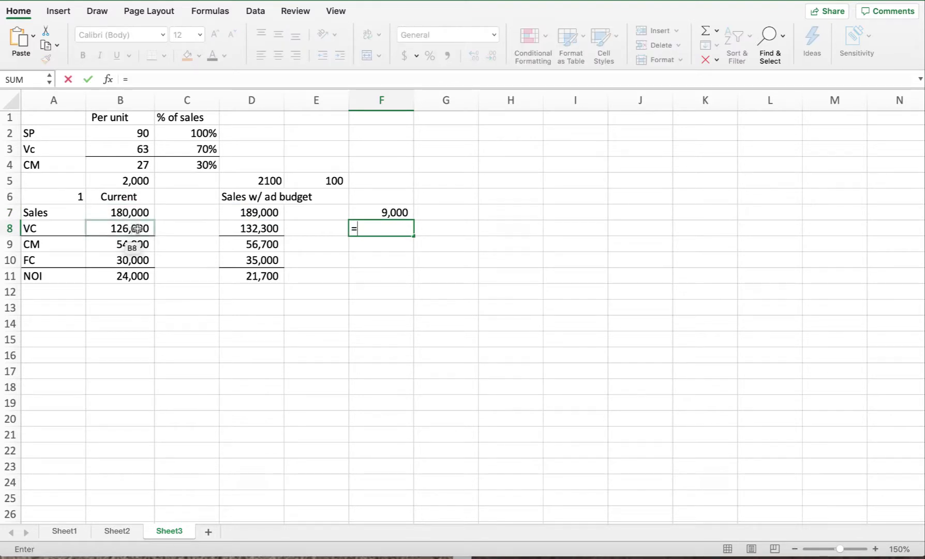
{"action": "left_click", "coordinate": [249, 226]}
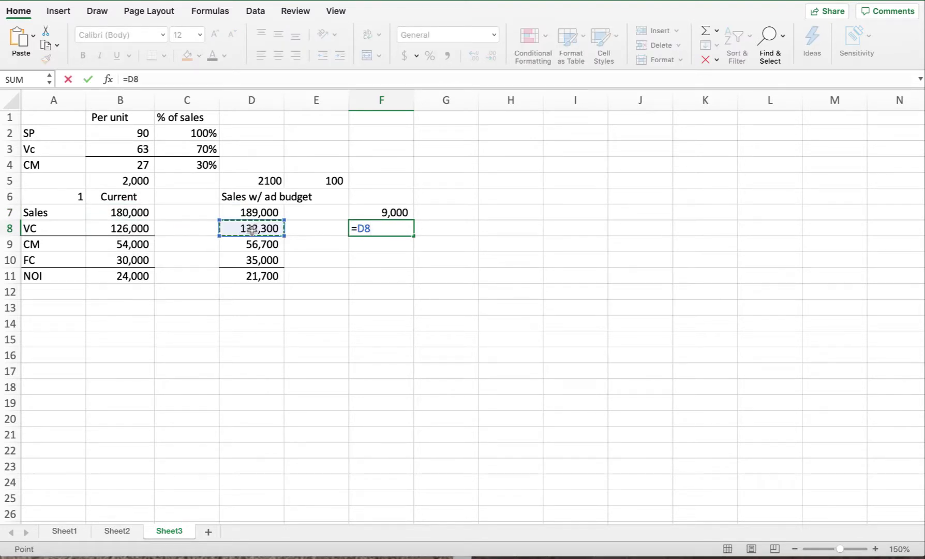
{"action": "type", "text": "-"}
{"action": "scroll", "coordinate": [252, 230], "scroll_direction": "down", "scroll_amount": 5}
{"action": "scroll", "coordinate": [249, 230], "scroll_direction": "up", "scroll_amount": 5}
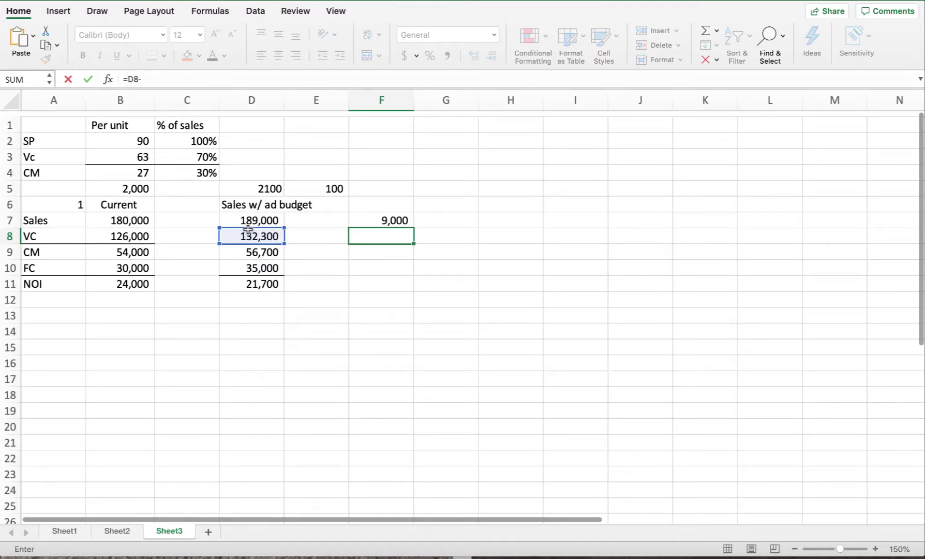
{"action": "left_click", "coordinate": [115, 232]}
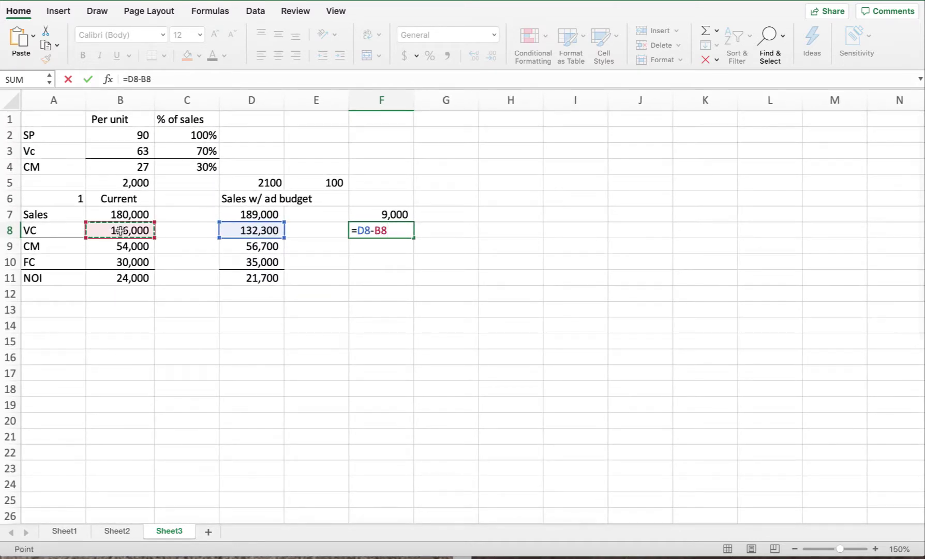
{"action": "key", "text": "Return"}
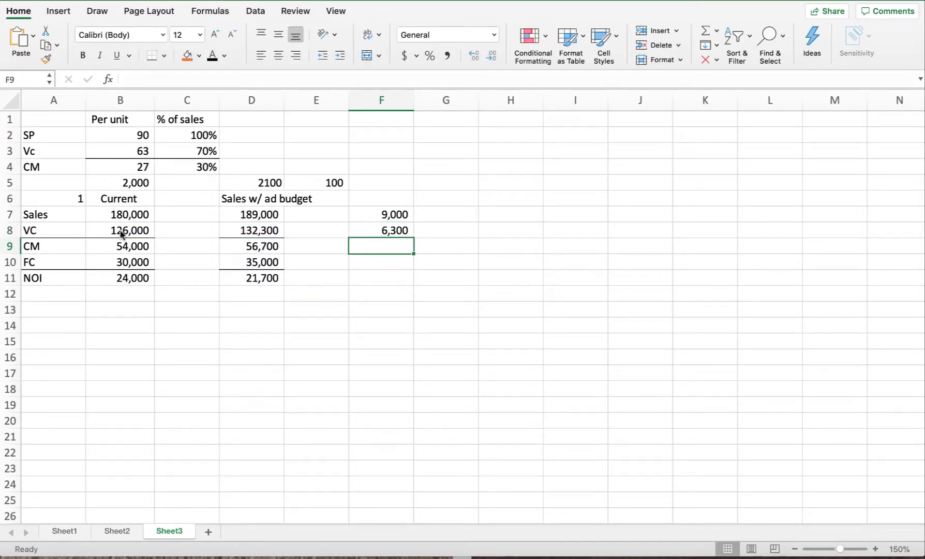
Calculate the contribution margin difference in F9 with =D9-B9
{"action": "type", "text": "="}
{"action": "left_click", "coordinate": [261, 244]}
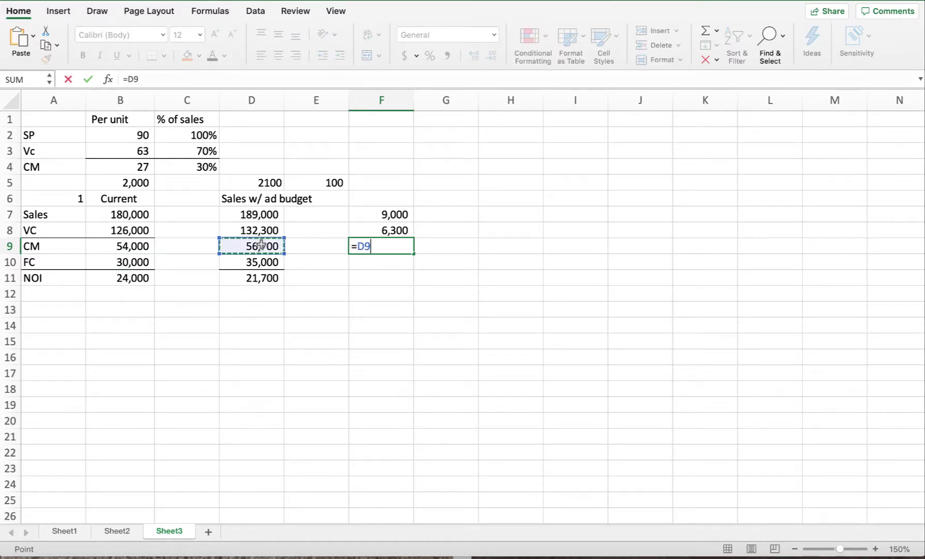
{"action": "type", "text": "-"}
{"action": "left_click", "coordinate": [129, 246]}
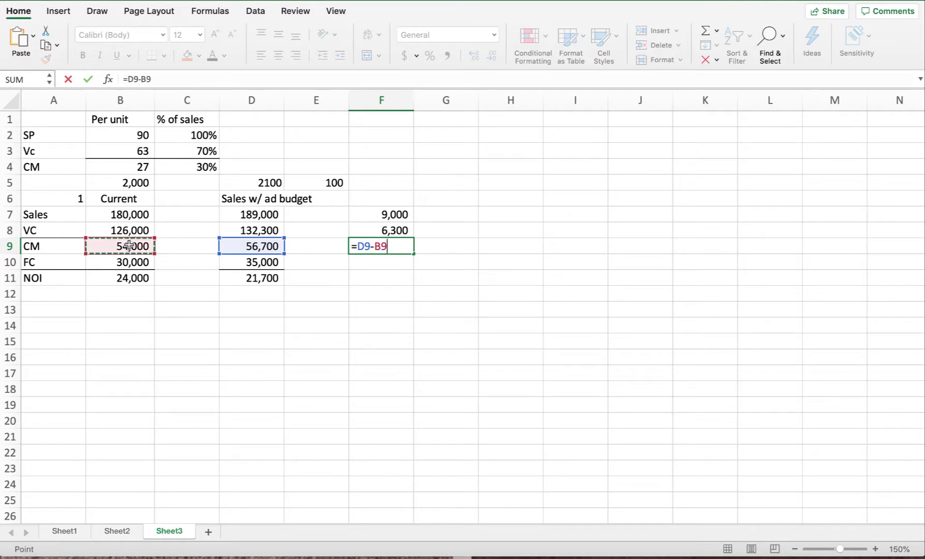
{"action": "key", "text": "Return"}
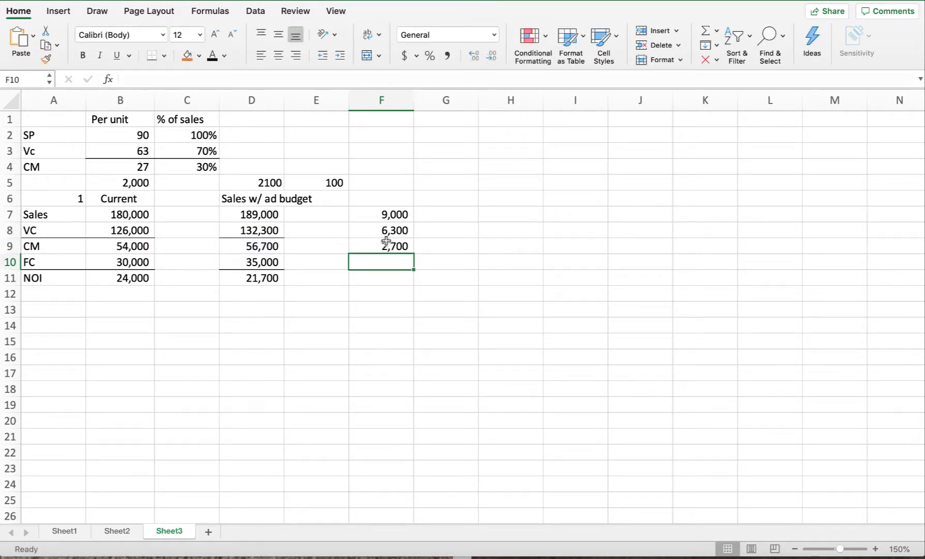
Add a bottom border to the variable cost difference in F8
{"action": "left_click", "coordinate": [387, 245]}
{"action": "left_click", "coordinate": [378, 229]}
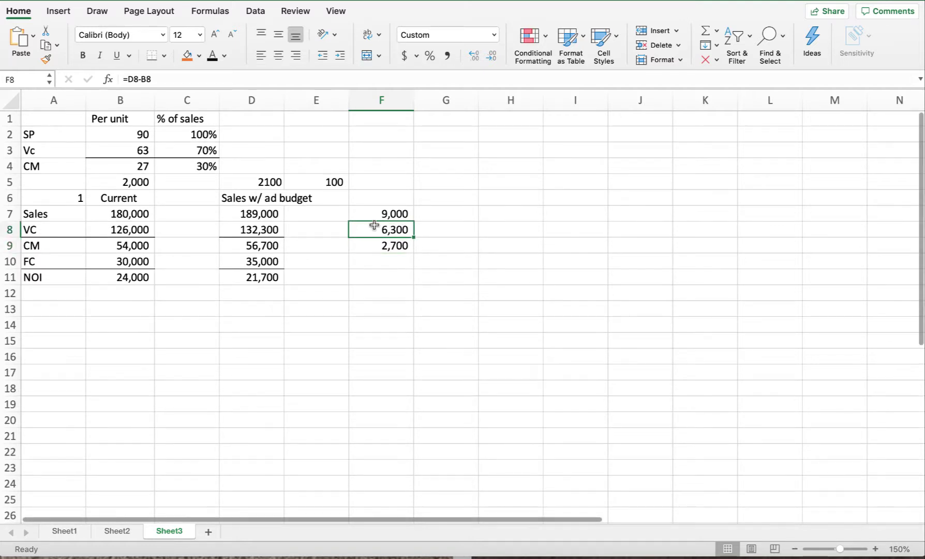
{"action": "left_click", "coordinate": [154, 60]}
Enter 5000 as the fixed cost difference in F10
{"action": "left_click", "coordinate": [371, 261]}
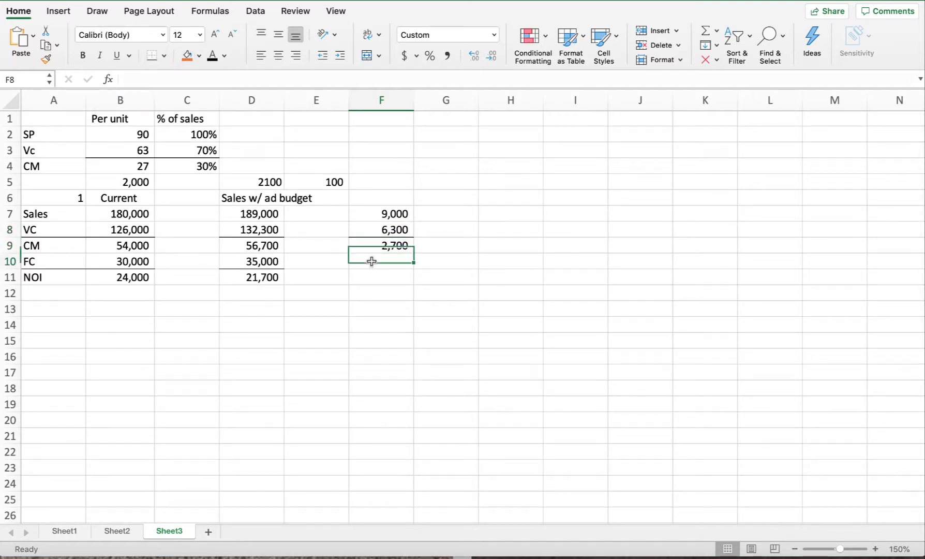
{"action": "type", "text": "500"}
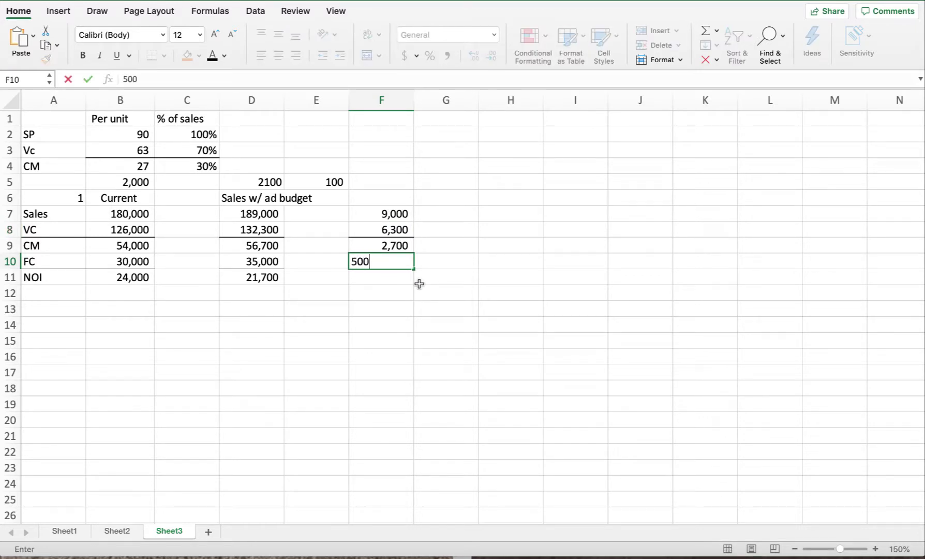
{"action": "key", "text": "Return"}
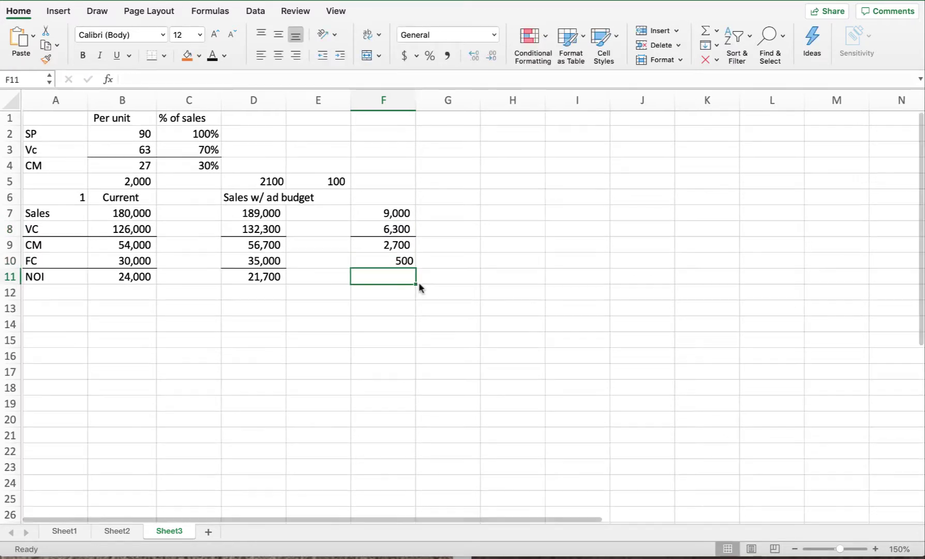
{"action": "left_click", "coordinate": [400, 263]}
{"action": "double_click", "coordinate": [400, 264]}
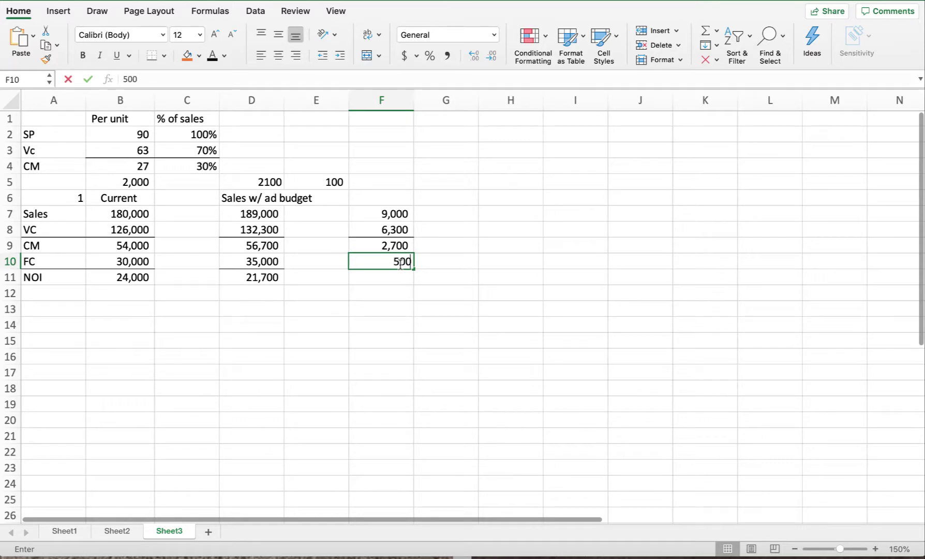
{"action": "type", "text": "0"}
{"action": "key", "text": "Return"}
{"action": "scroll", "coordinate": [399, 266], "scroll_direction": "down", "scroll_amount": 4}
{"action": "scroll", "coordinate": [400, 263], "scroll_direction": "up", "scroll_amount": 4}
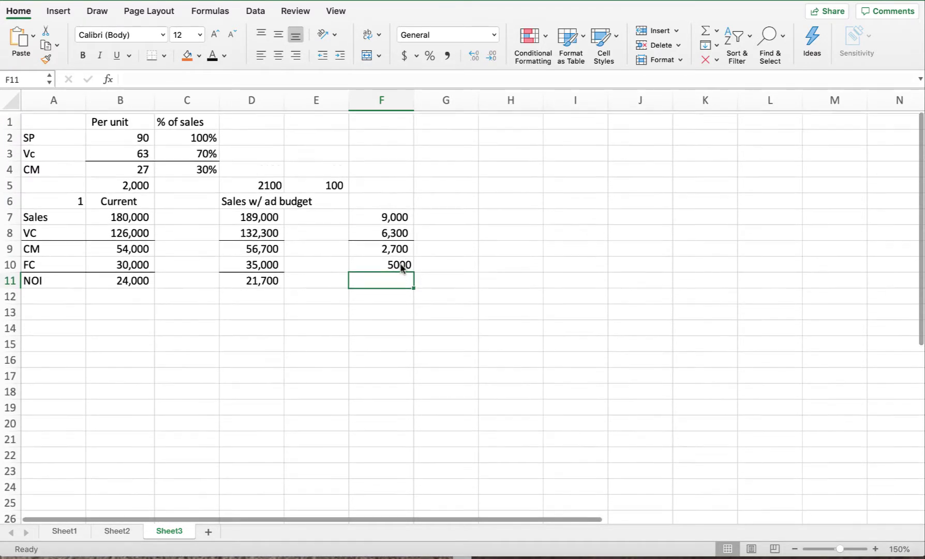
Apply comma style to F11 and F10, and show F10 without decimals
{"action": "left_click", "coordinate": [448, 55]}
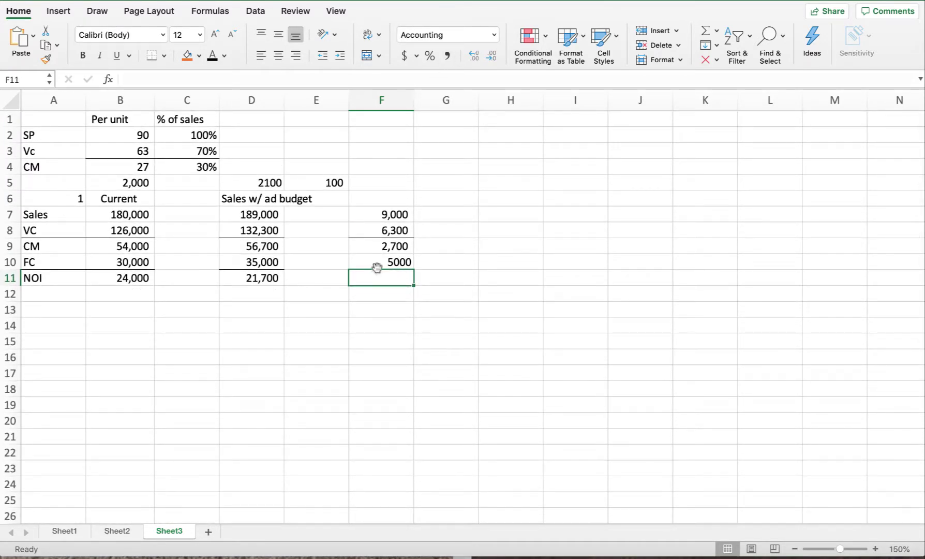
{"action": "left_click", "coordinate": [375, 263]}
{"action": "left_click", "coordinate": [447, 55]}
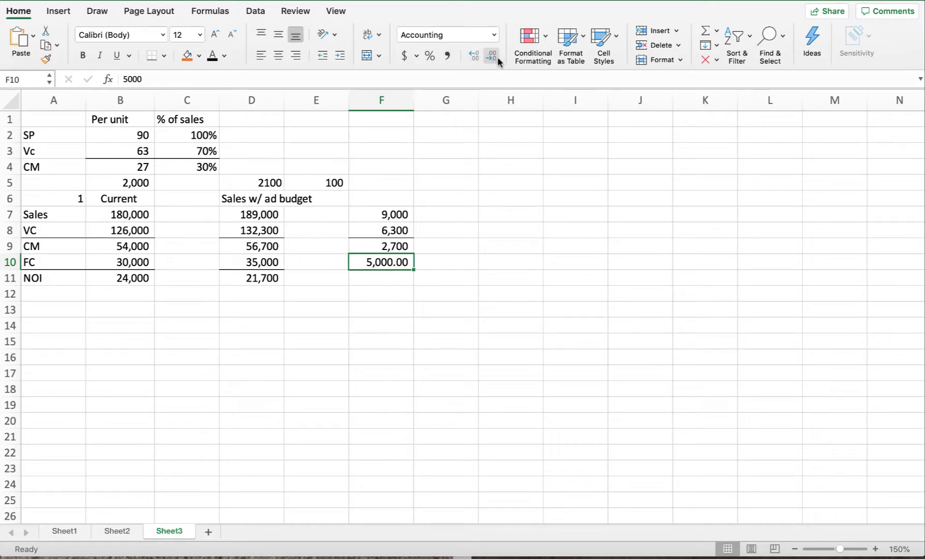
{"action": "left_click", "coordinate": [493, 56]}
{"action": "left_click", "coordinate": [493, 56]}
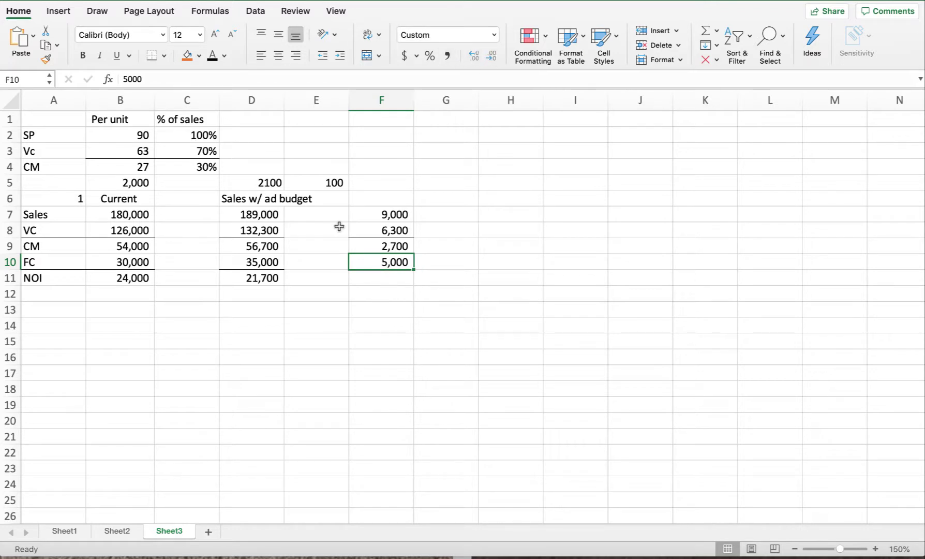
Add a bottom border to F10 and calculate the NOI difference in F11 with =F9-F10
{"action": "left_click", "coordinate": [387, 277]}
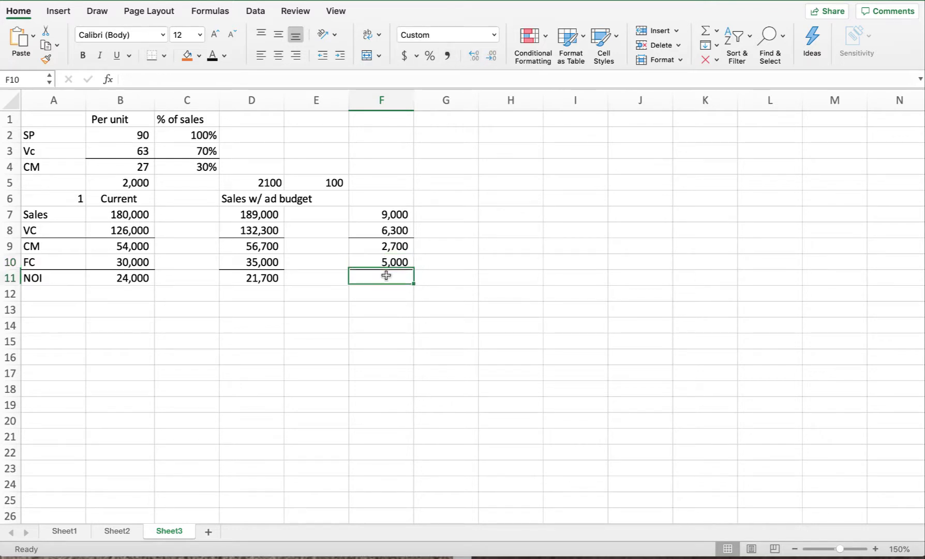
{"action": "type", "text": "="}
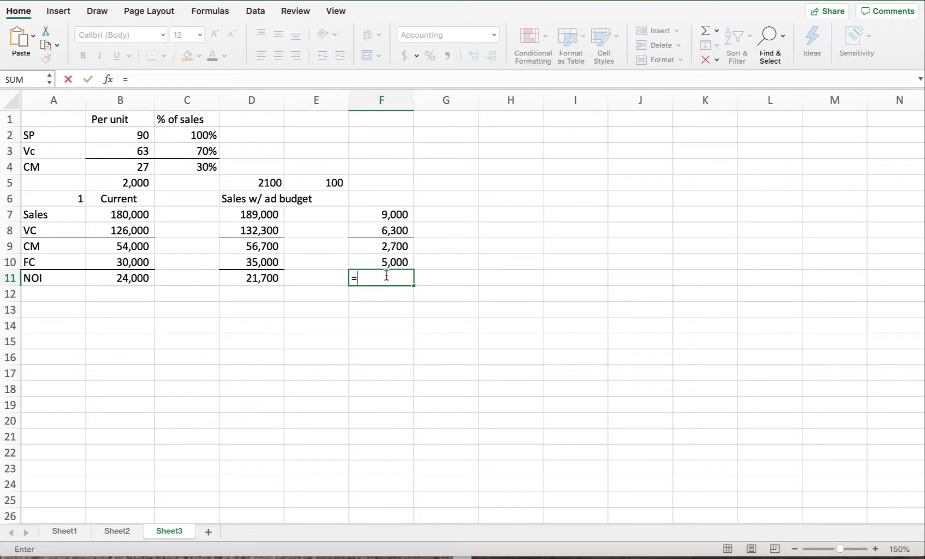
{"action": "left_click", "coordinate": [391, 247]}
{"action": "type", "text": "-"}
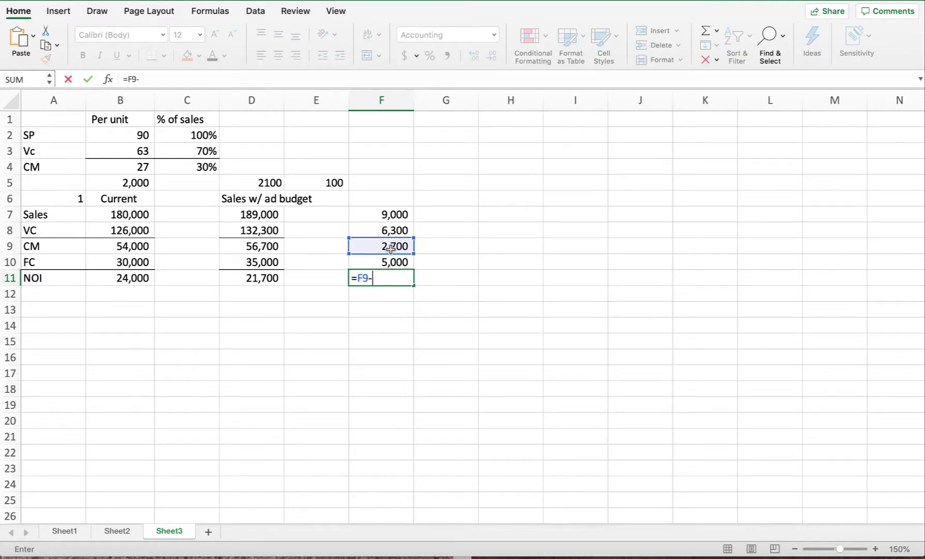
{"action": "left_click", "coordinate": [390, 262]}
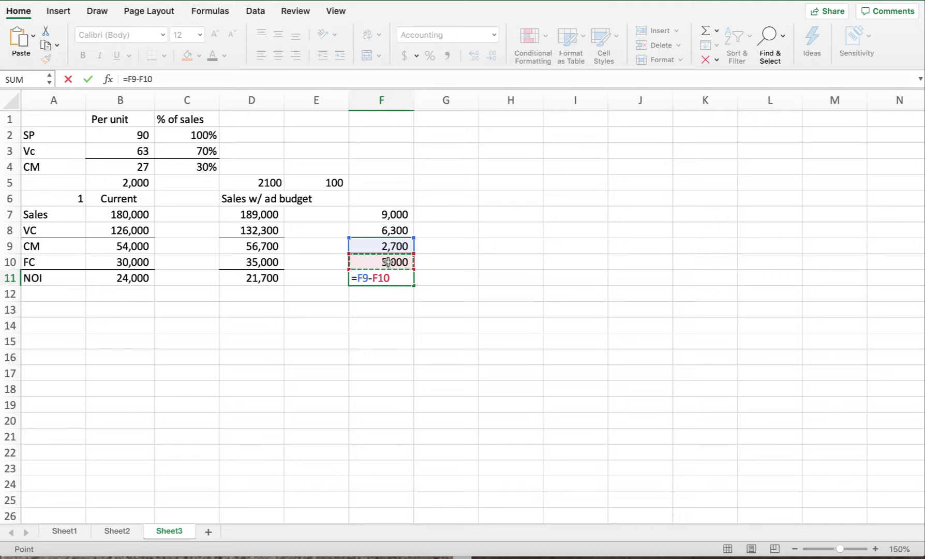
{"action": "key", "text": "Return"}
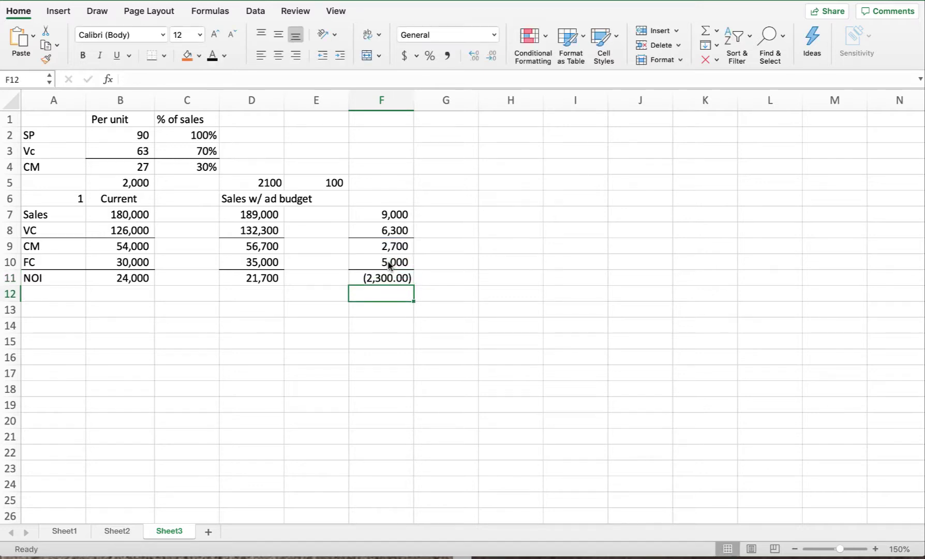
{"action": "key", "text": "Up"}
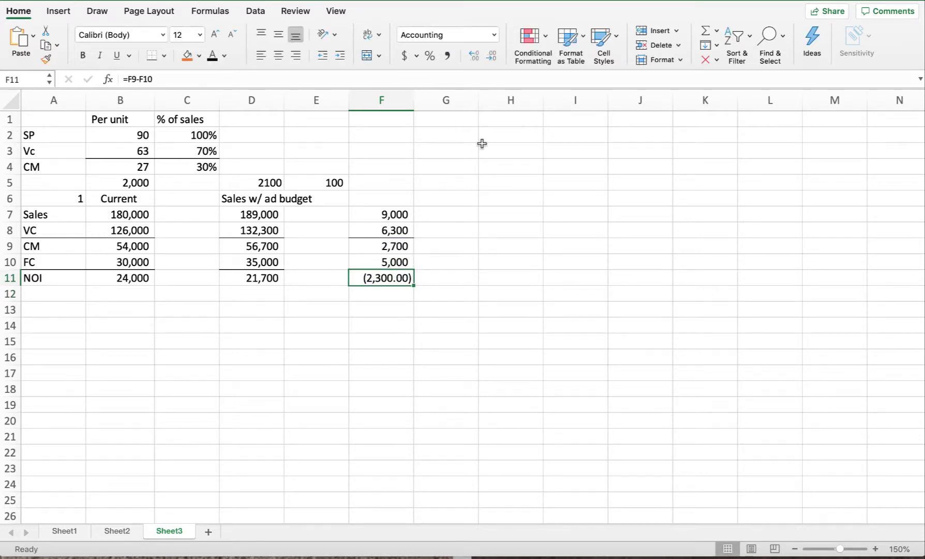
Show the NOI difference in F11 without decimals
{"action": "left_click", "coordinate": [491, 56]}
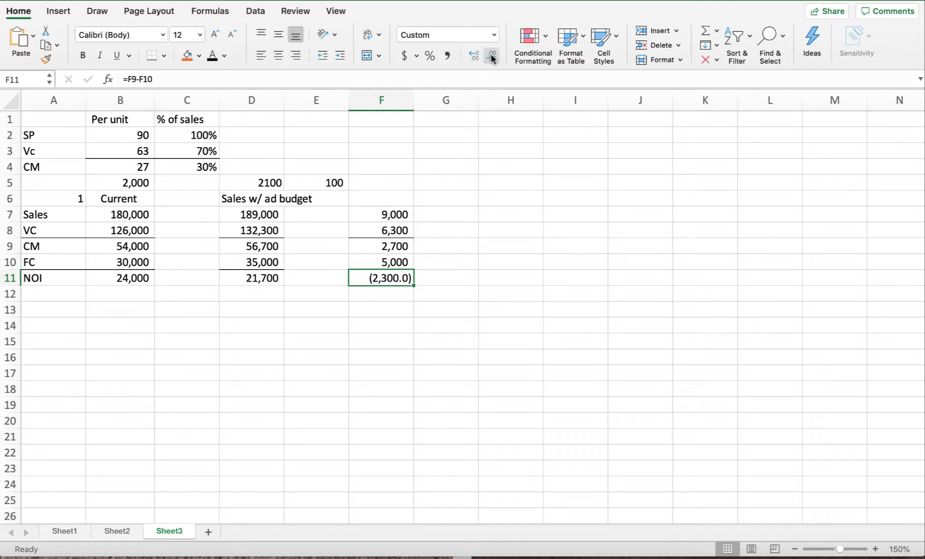
{"action": "left_click", "coordinate": [492, 56]}
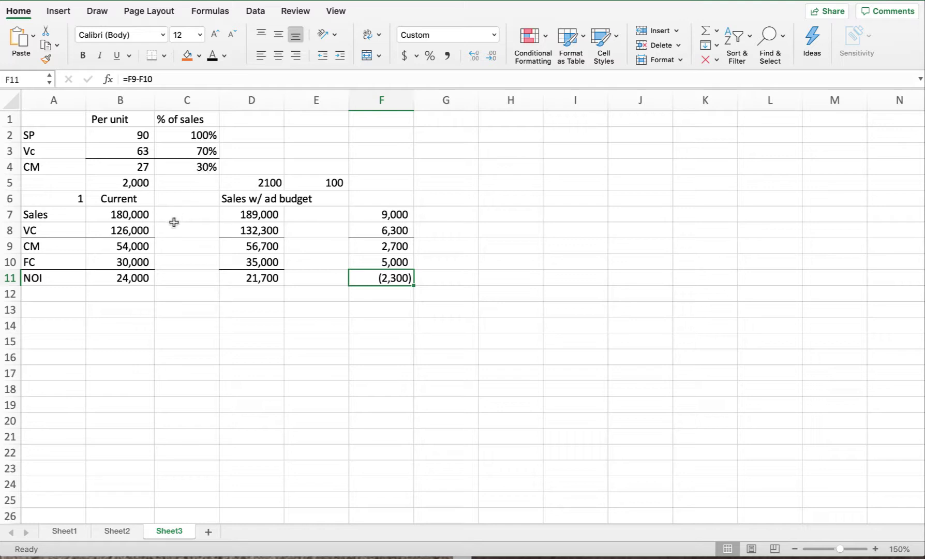
Enter the label "Incremental CM" in A13 and the text "9,000*30%" in A14
{"action": "left_click", "coordinate": [50, 311]}
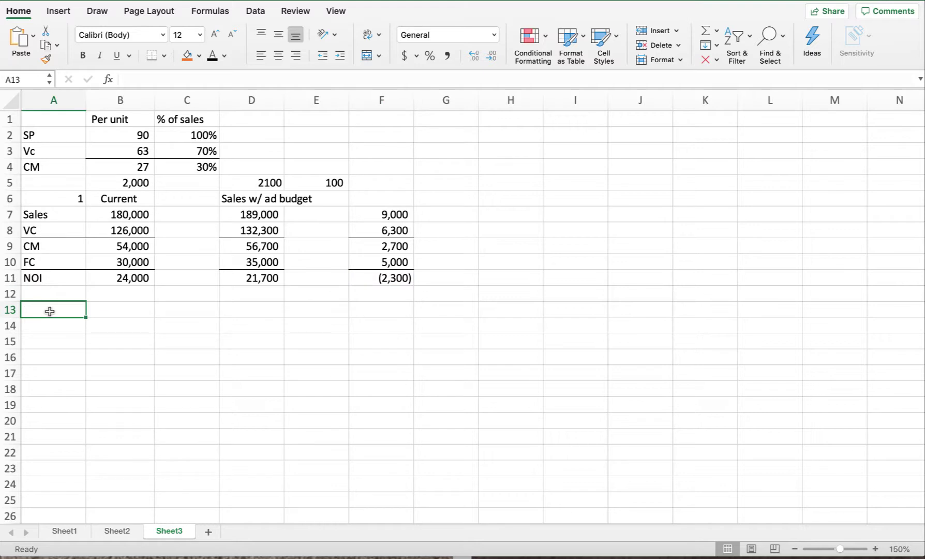
{"action": "type", "text": "Incrementa"}
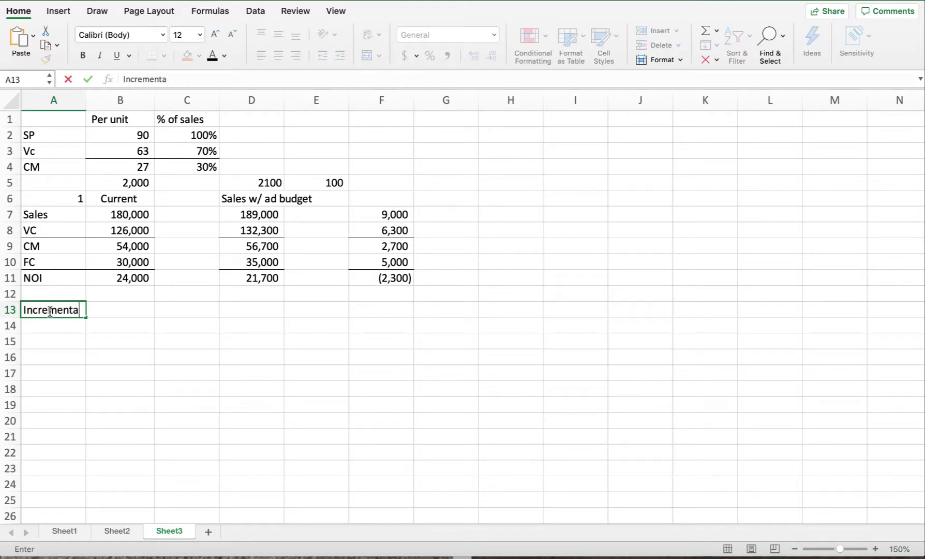
{"action": "type", "text": "l CM"}
{"action": "key", "text": "Return"}
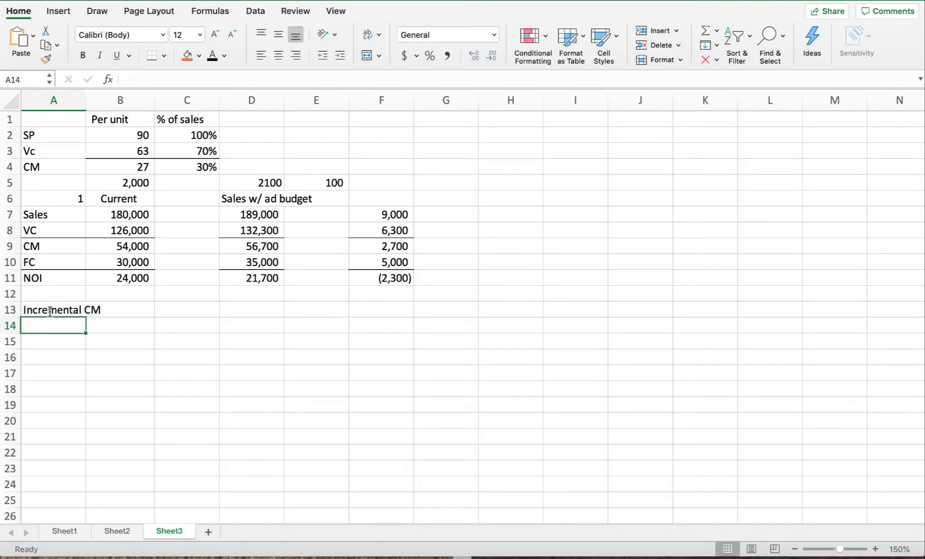
{"action": "type", "text": "9,"}
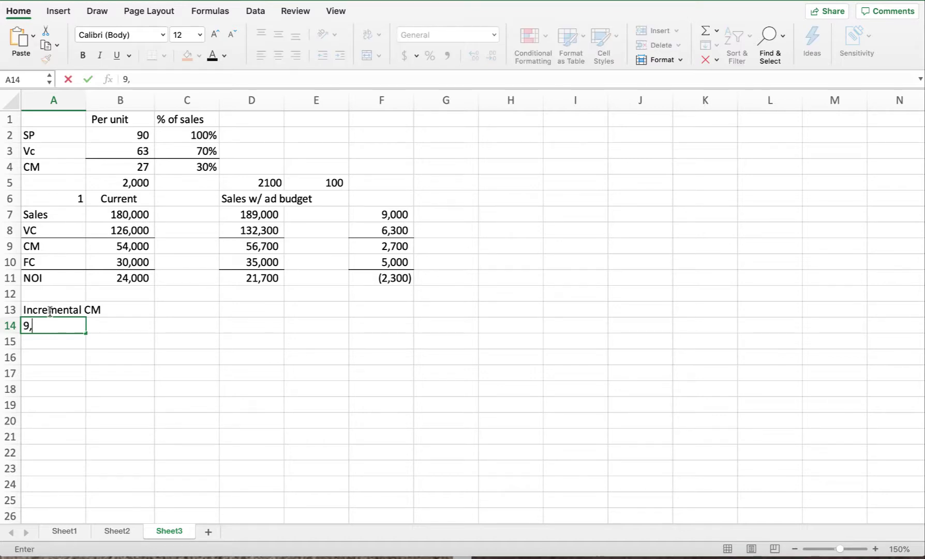
{"action": "type", "text": "000*30%"}
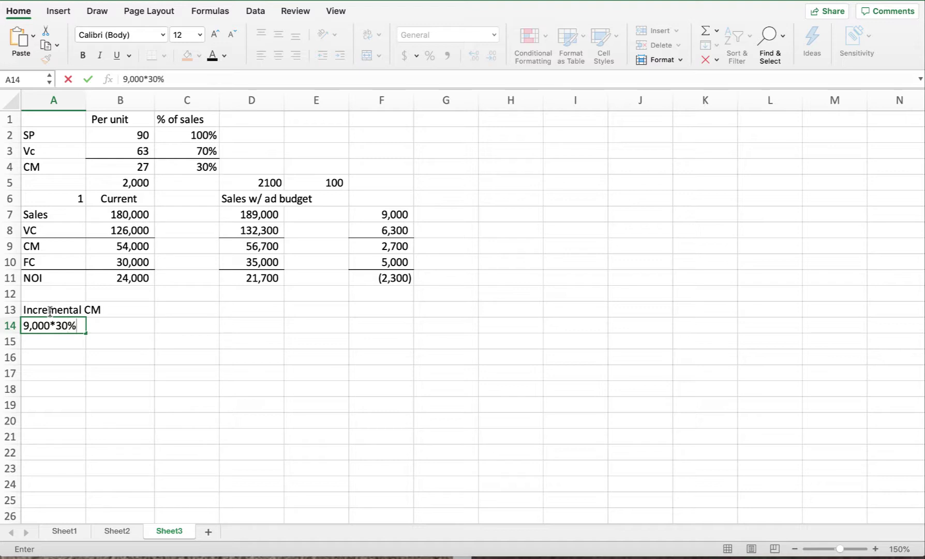
{"action": "key", "text": "Tab"}
Calculate the incremental contribution margin in C14 with =9000*.3 and format it in comma style without decimals
{"action": "key", "text": "Tab"}
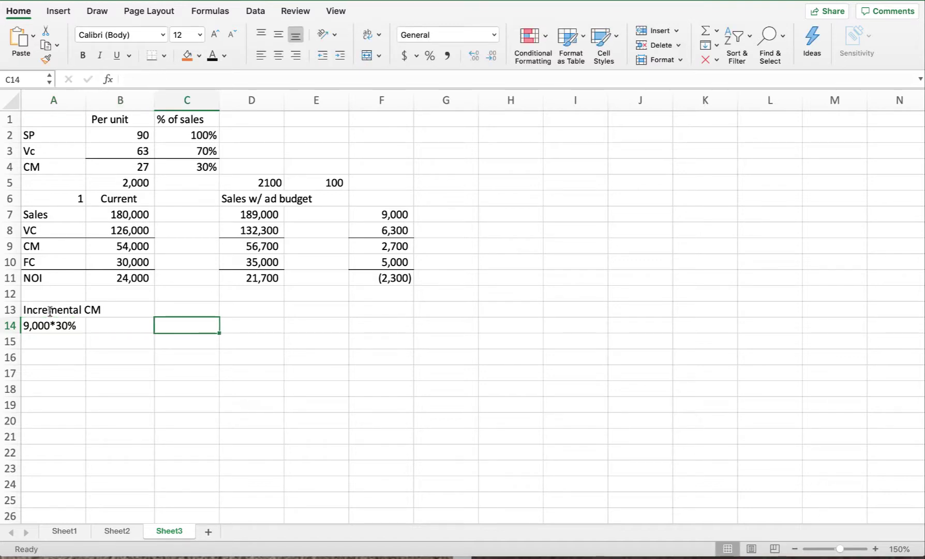
{"action": "type", "text": "=9000"}
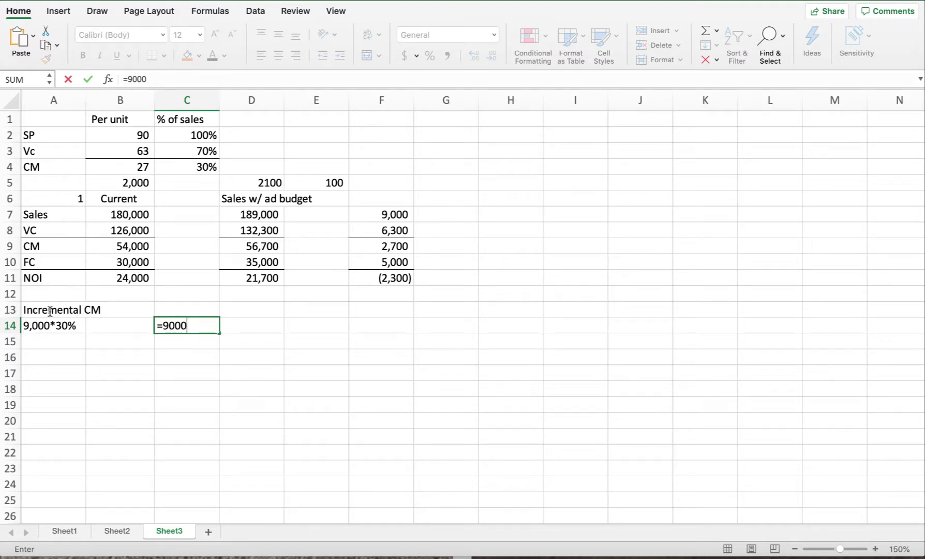
{"action": "type", "text": "*.3"}
{"action": "key", "text": "Return"}
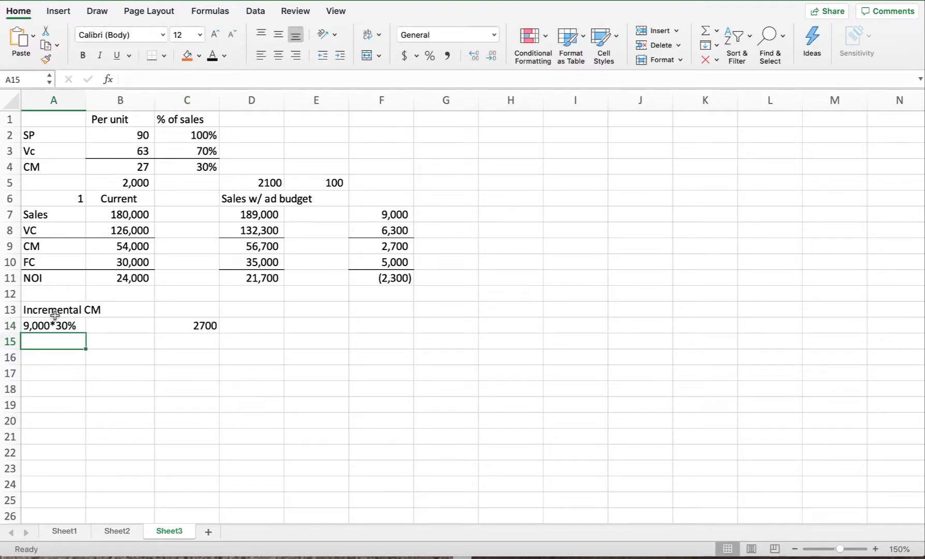
{"action": "left_click", "coordinate": [186, 324]}
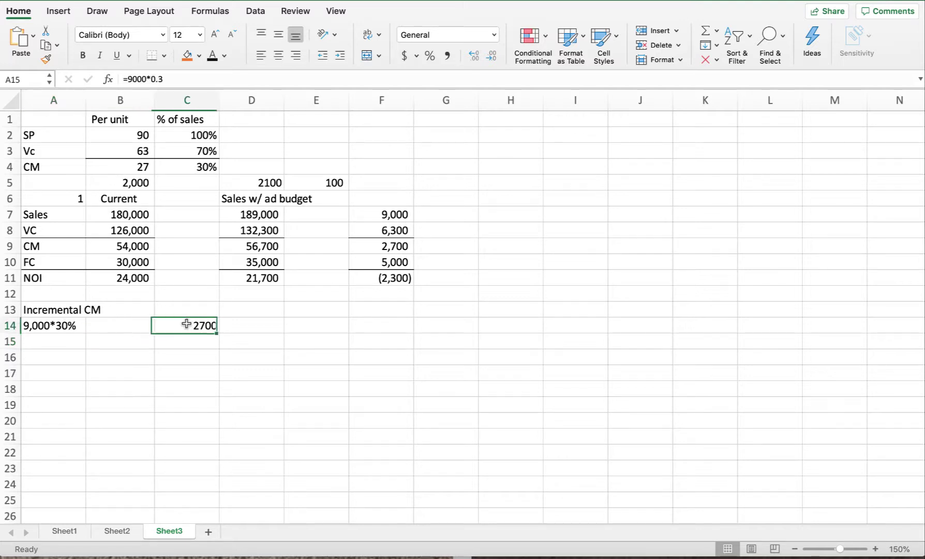
{"action": "left_click", "coordinate": [447, 56]}
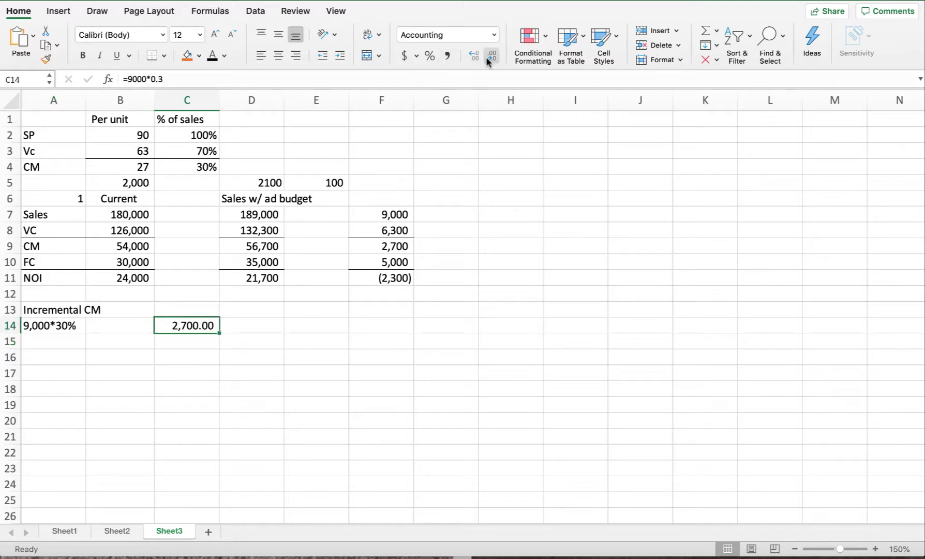
{"action": "left_click", "coordinate": [488, 57]}
{"action": "left_click", "coordinate": [488, 57]}
Label A15 as "incremental ad. Cost"
{"action": "left_click", "coordinate": [49, 341]}
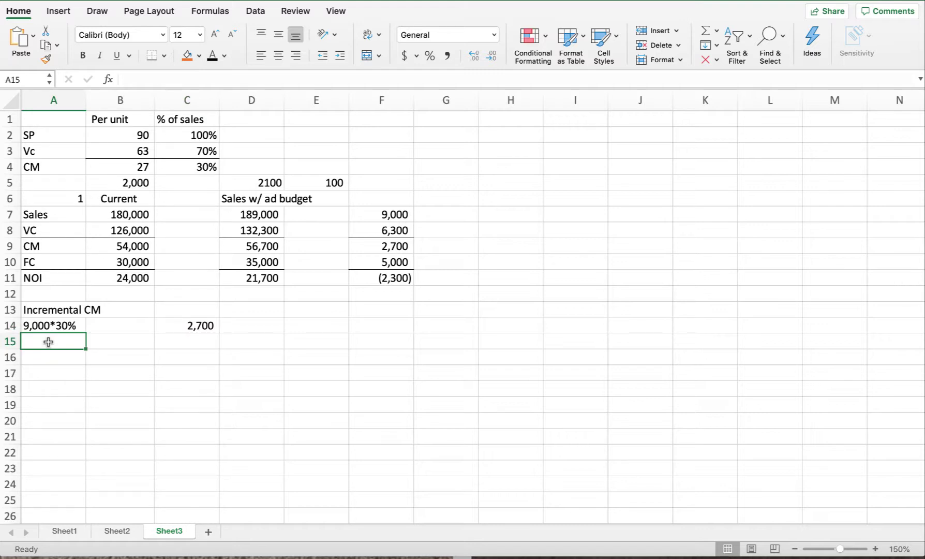
{"action": "type", "text": "Le"}
{"action": "key", "text": "BackSpace"}
{"action": "key", "text": "BackSpace"}
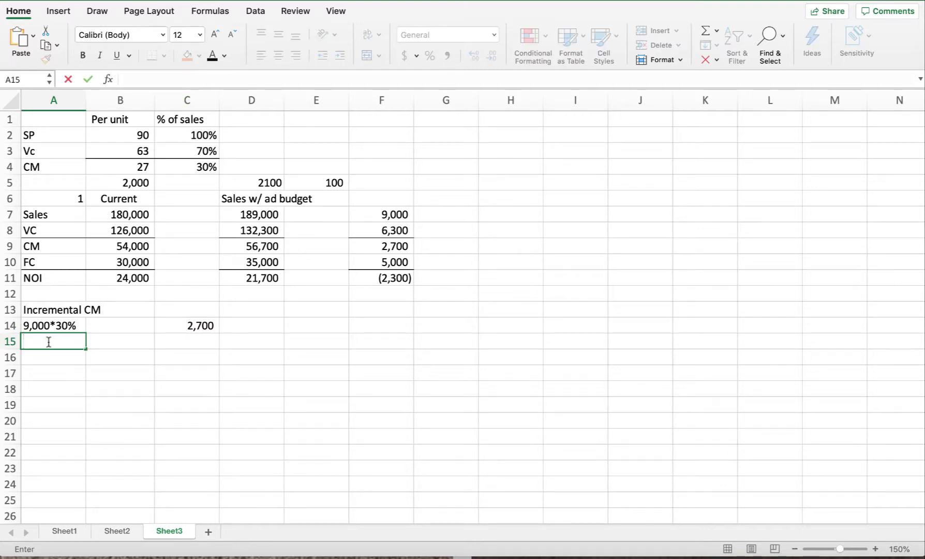
{"action": "type", "text": "-"}
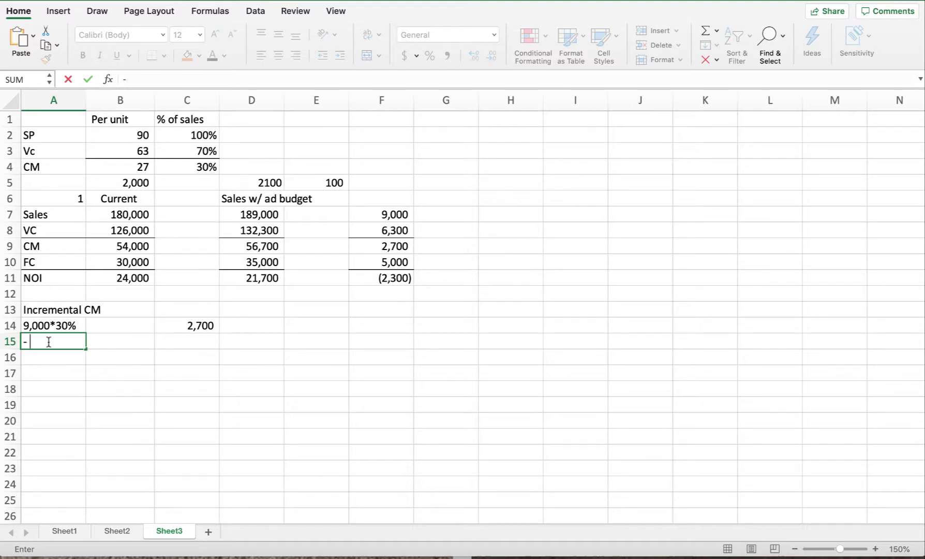
{"action": "type", "text": " I"}
{"action": "key", "text": "BackSpace"}
{"action": "key", "text": "BackSpace"}
{"action": "key", "text": "BackSpace"}
{"action": "type", "text": "incremental ad"}
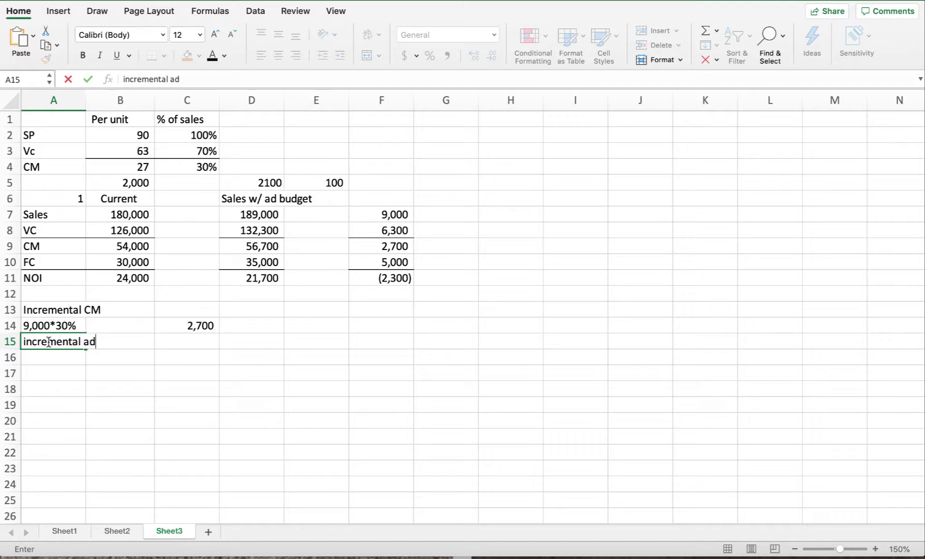
{"action": "type", "text": ". Cost"}
{"action": "key", "text": "Tab"}
Enter 5000 in C15, formatted in comma style without decimals and with a bottom border
{"action": "key", "text": "Tab"}
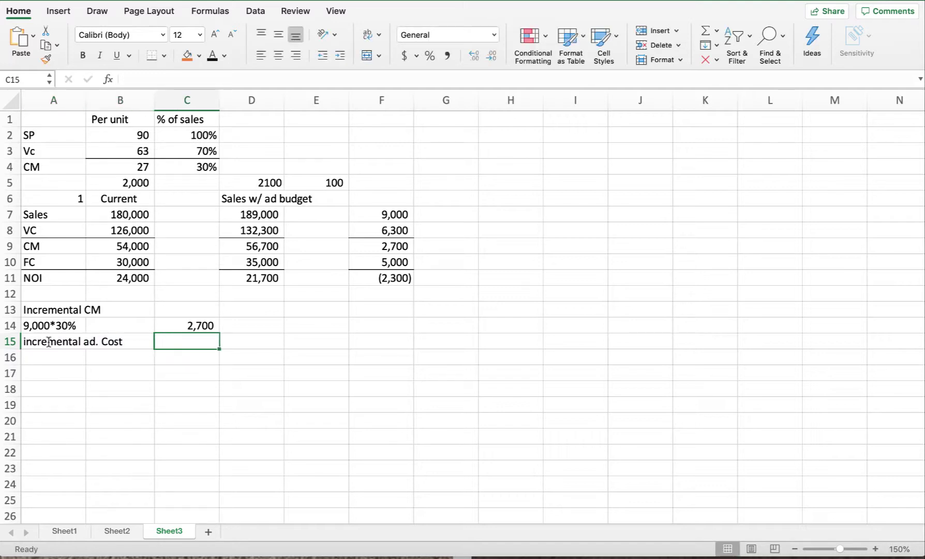
{"action": "type", "text": "5000"}
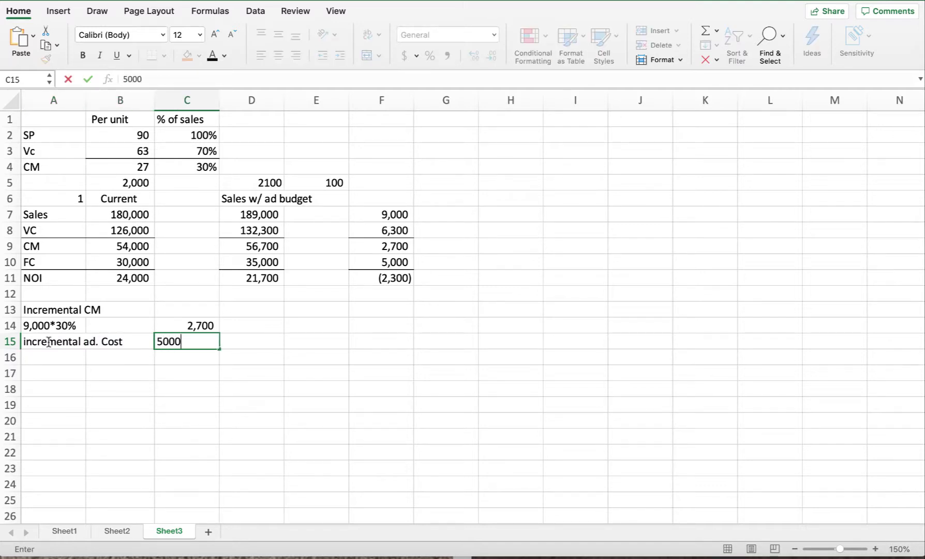
{"action": "key", "text": "Return"}
{"action": "left_click", "coordinate": [206, 343]}
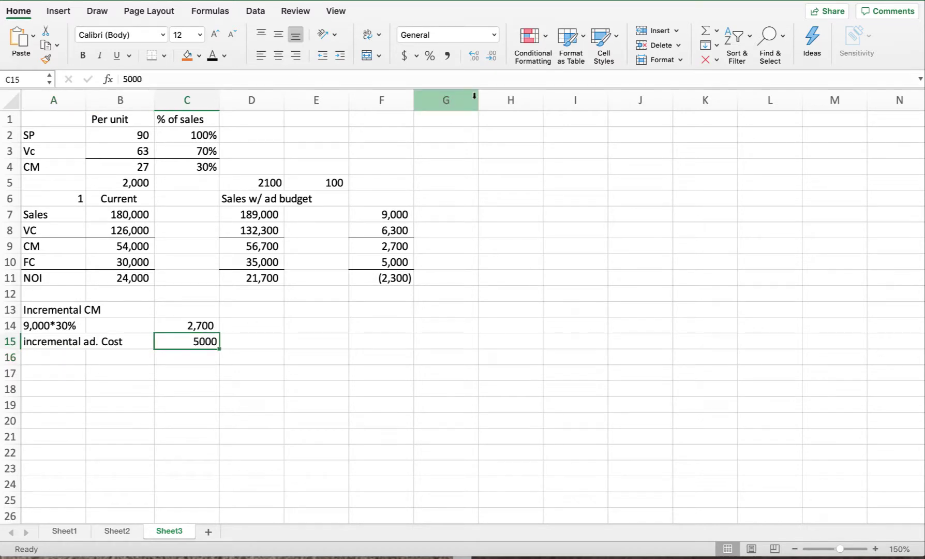
{"action": "left_click", "coordinate": [446, 57]}
{"action": "left_click", "coordinate": [491, 56]}
{"action": "left_click", "coordinate": [491, 55]}
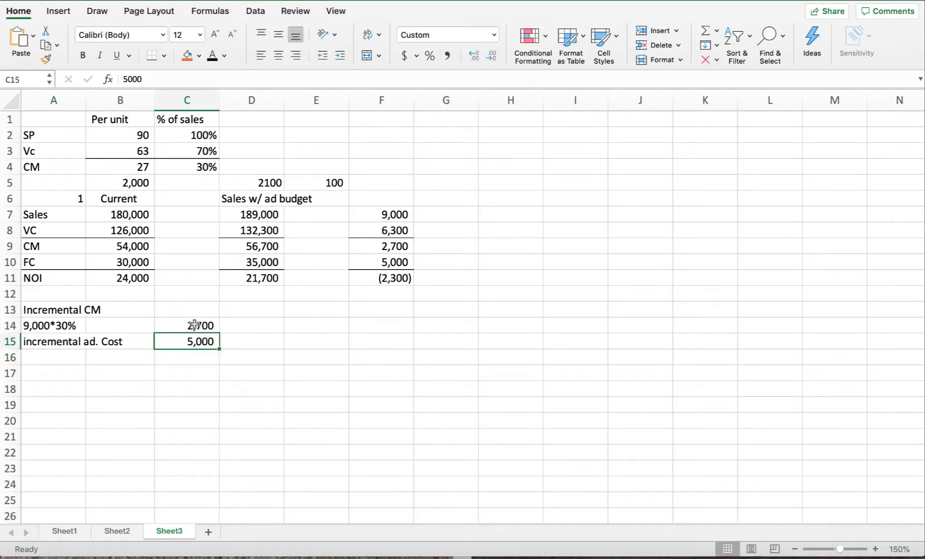
Calculate the net incremental effect in C16 with =C14-C15
{"action": "left_click", "coordinate": [184, 358]}
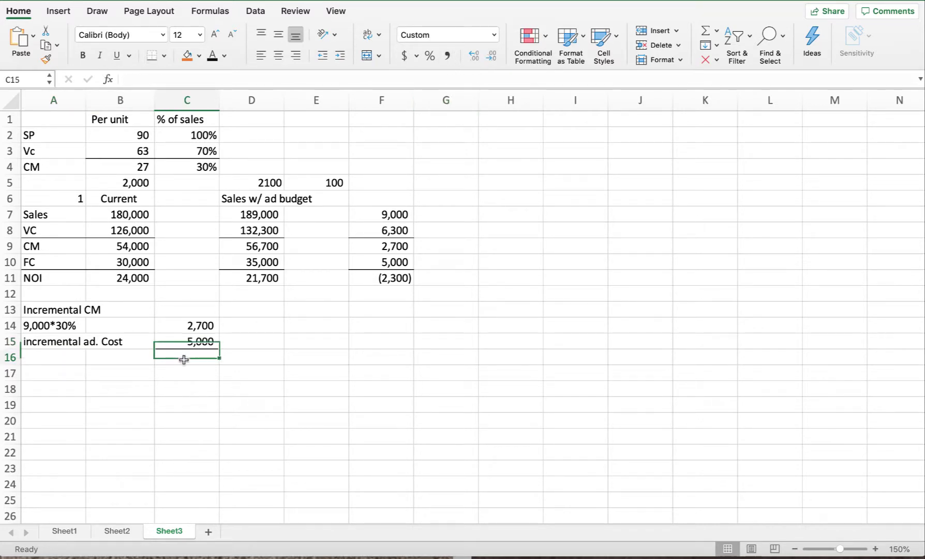
{"action": "type", "text": "="}
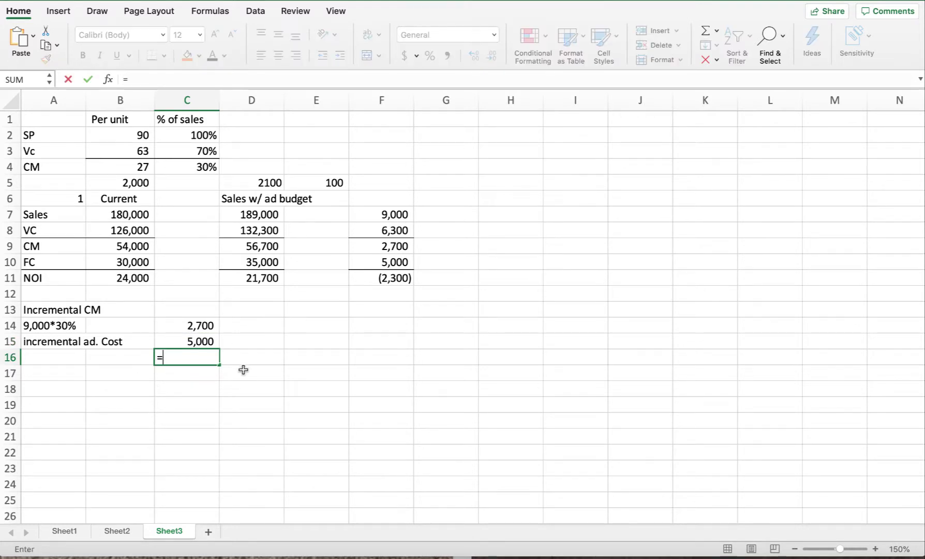
{"action": "left_click", "coordinate": [206, 325]}
{"action": "type", "text": "-"}
{"action": "scroll", "coordinate": [202, 331], "scroll_direction": "right", "scroll_amount": 1}
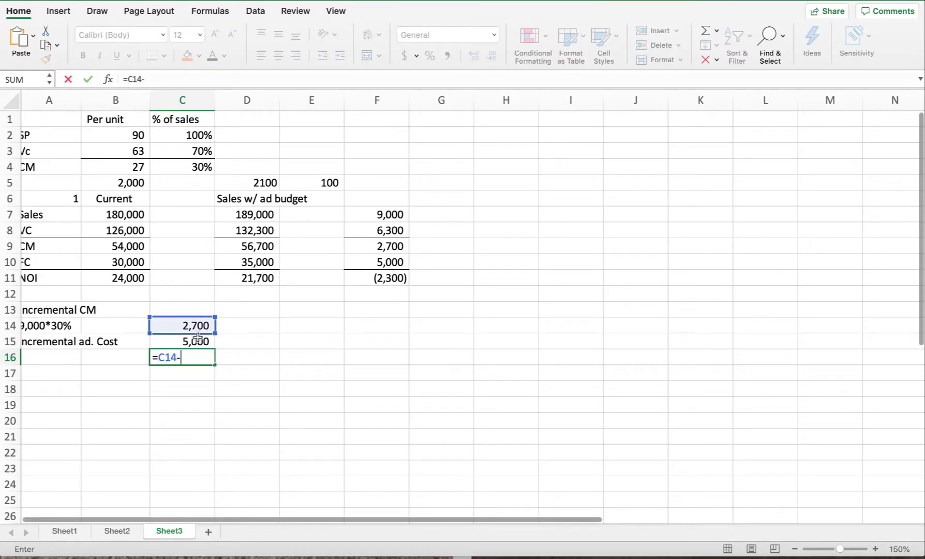
{"action": "left_click", "coordinate": [194, 340]}
{"action": "scroll", "coordinate": [194, 341], "scroll_direction": "left", "scroll_amount": 1}
{"action": "key", "text": "Return"}
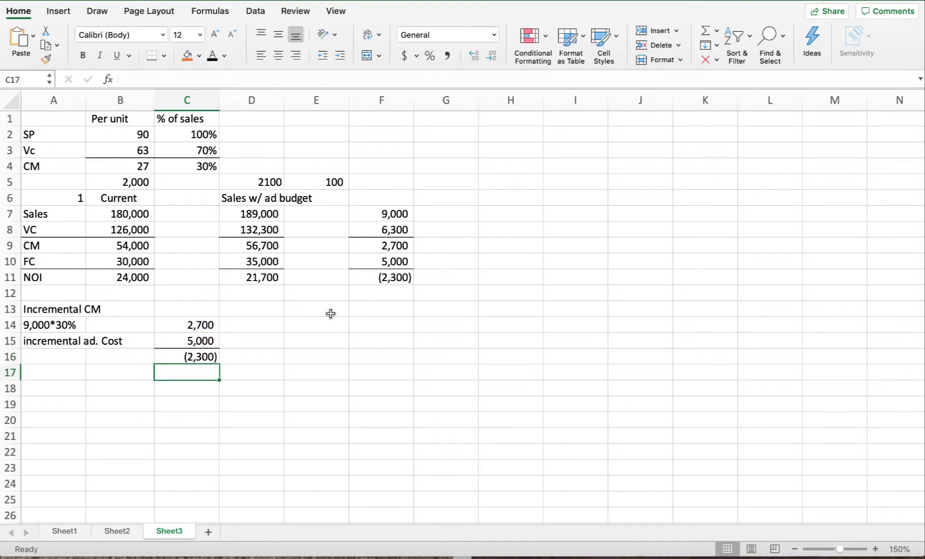
Fill the per-unit data in A2:C4 and the current income statement in A5:B11 with orange
{"action": "scroll", "coordinate": [268, 311], "scroll_direction": "left", "scroll_amount": 1}
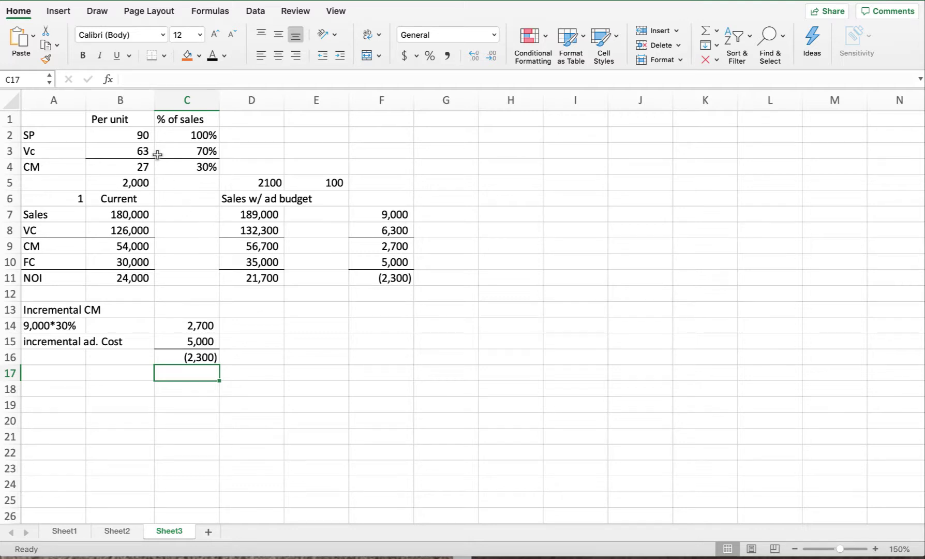
{"action": "left_click", "coordinate": [59, 136]}
{"action": "left_click_drag", "start_coordinate": [96, 138], "coordinate": [195, 169]}
{"action": "left_click", "coordinate": [186, 56]}
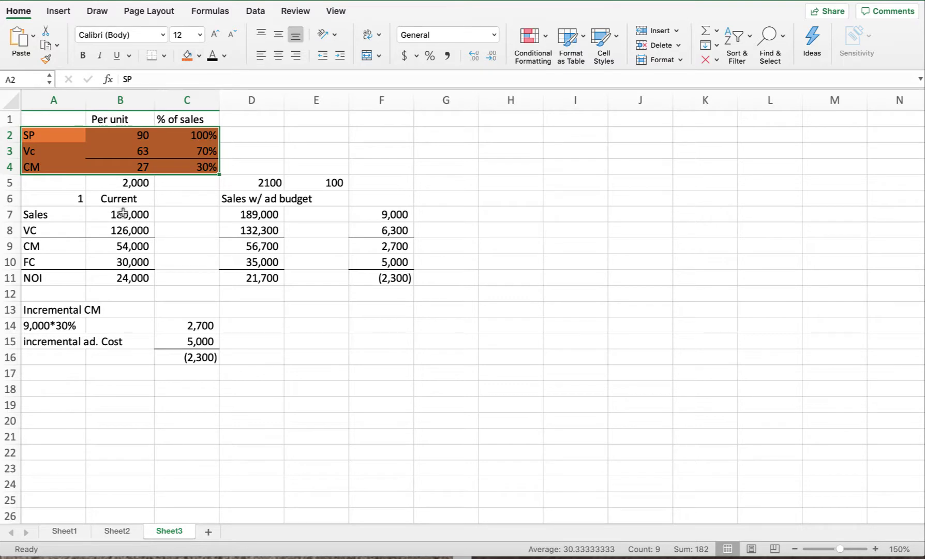
{"action": "left_click", "coordinate": [113, 199]}
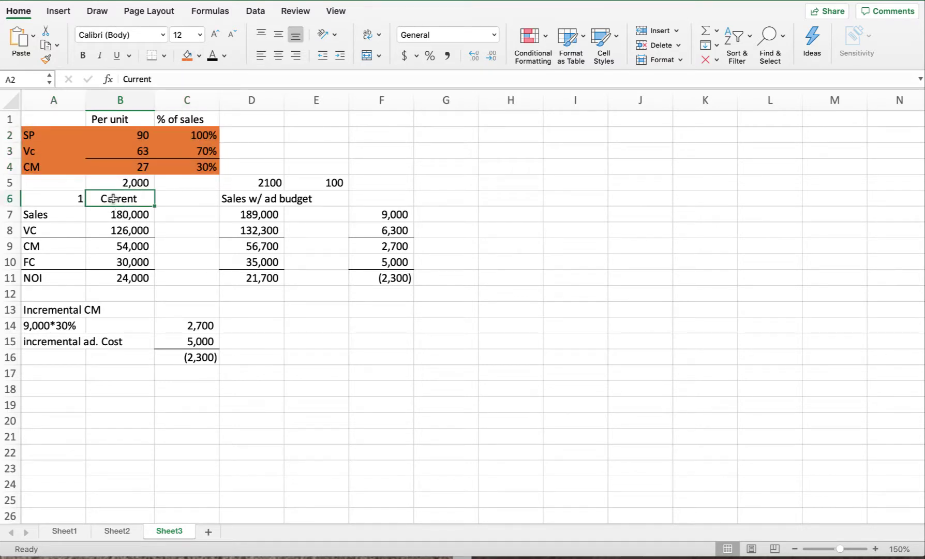
{"action": "left_click_drag", "start_coordinate": [114, 182], "coordinate": [70, 263]}
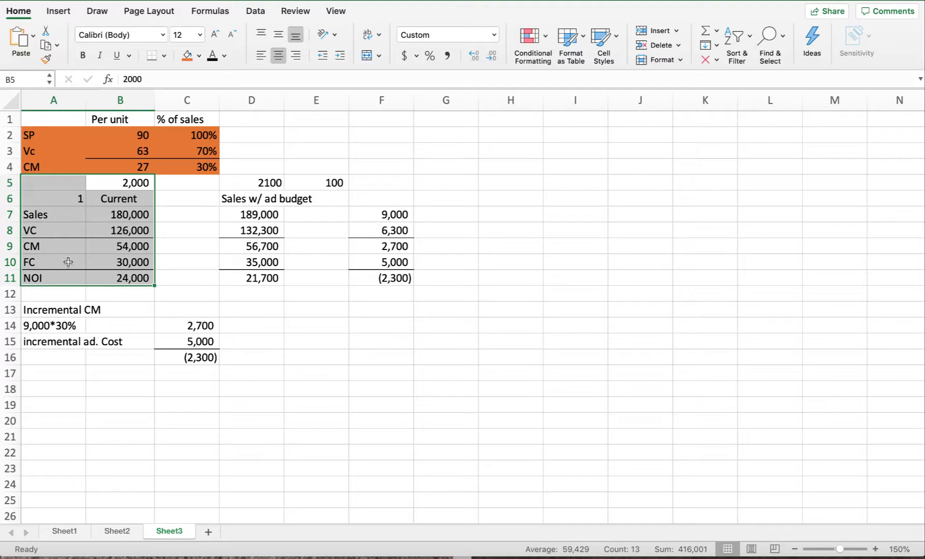
{"action": "left_click", "coordinate": [187, 56]}
{"action": "left_click", "coordinate": [179, 402]}
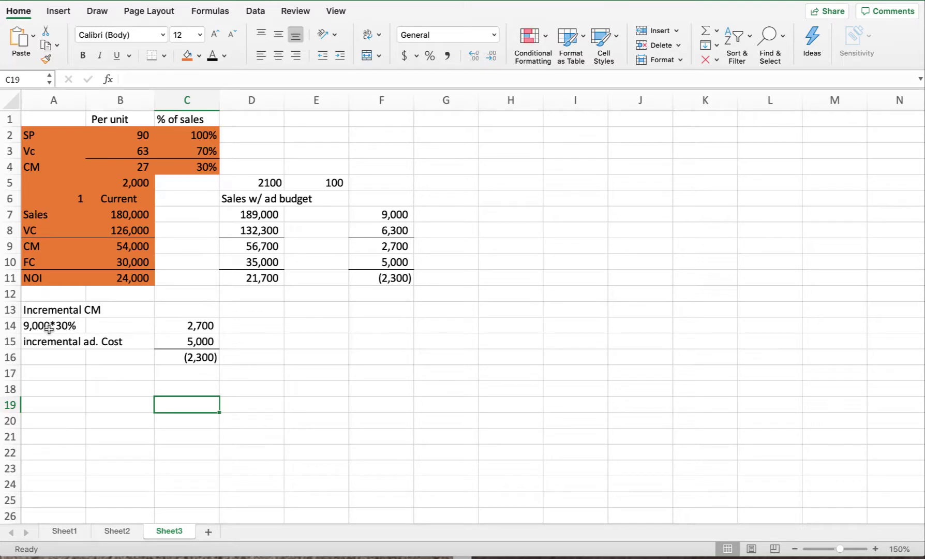
Copy the current income statement A6:B11 to A20 and remove the fill from the pasted copy
{"action": "left_click_drag", "start_coordinate": [34, 202], "coordinate": [98, 276]}
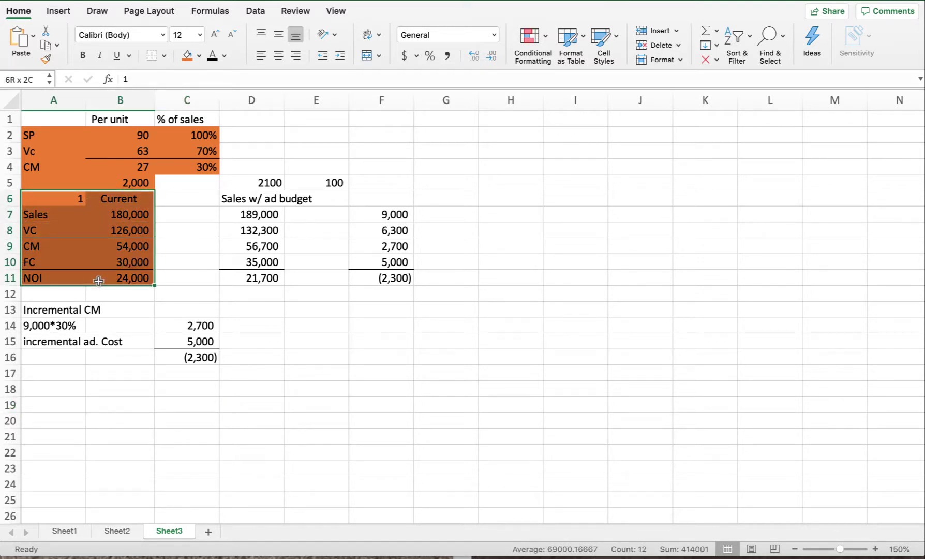
{"action": "right_click", "coordinate": [95, 239]}
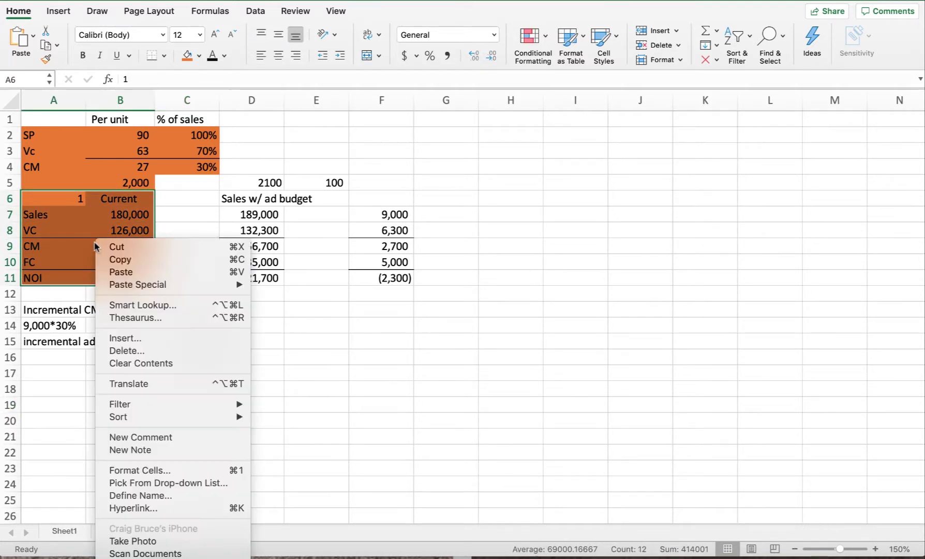
{"action": "left_click", "coordinate": [119, 263]}
{"action": "left_click", "coordinate": [42, 418]}
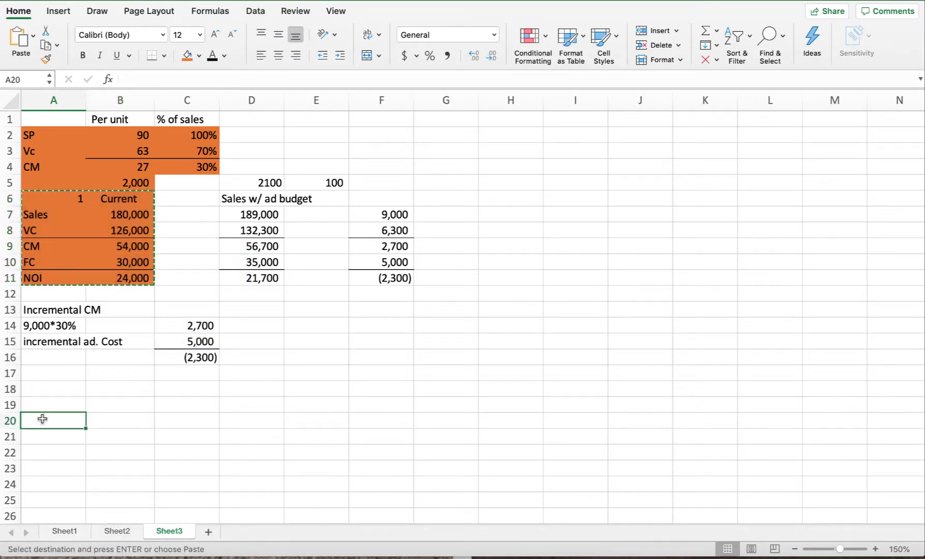
{"action": "right_click", "coordinate": [42, 418]}
{"action": "left_click", "coordinate": [77, 292]}
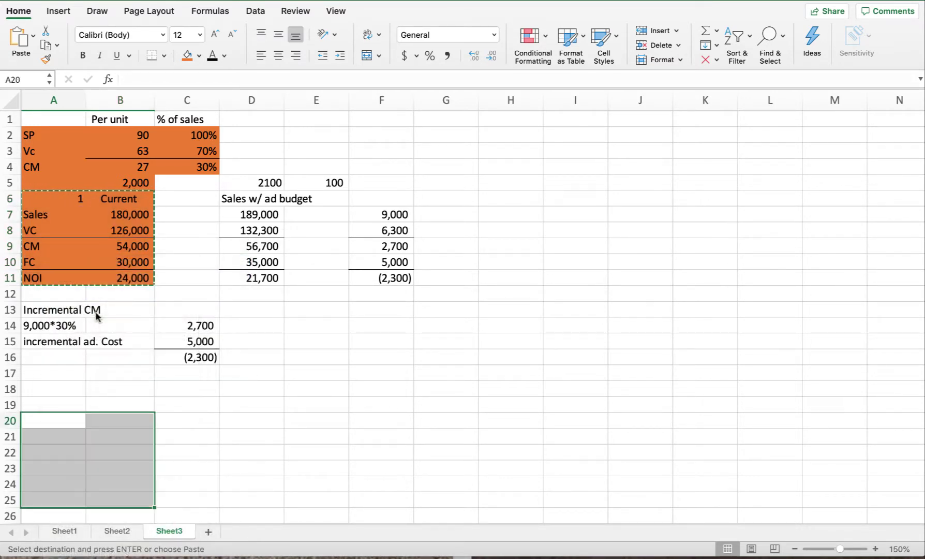
{"action": "left_click", "coordinate": [199, 55]}
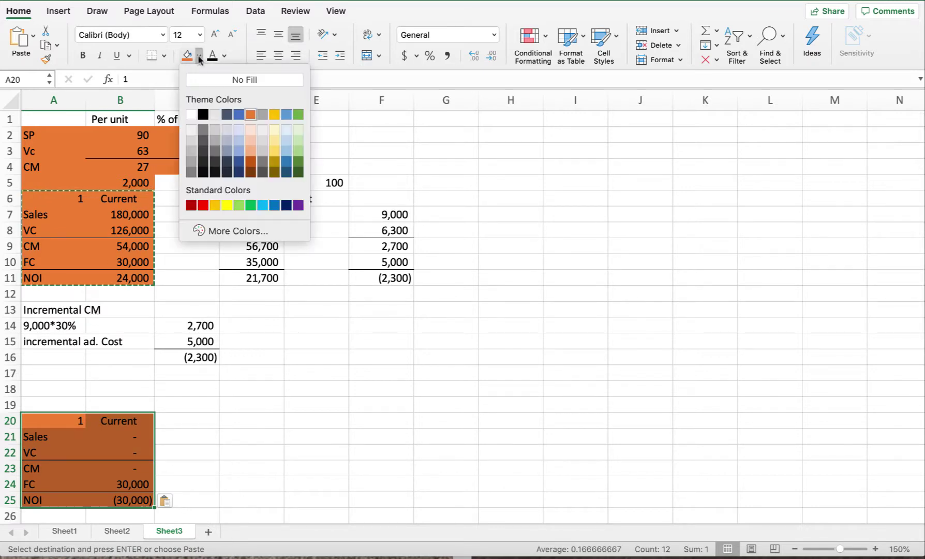
{"action": "left_click", "coordinate": [233, 79]}
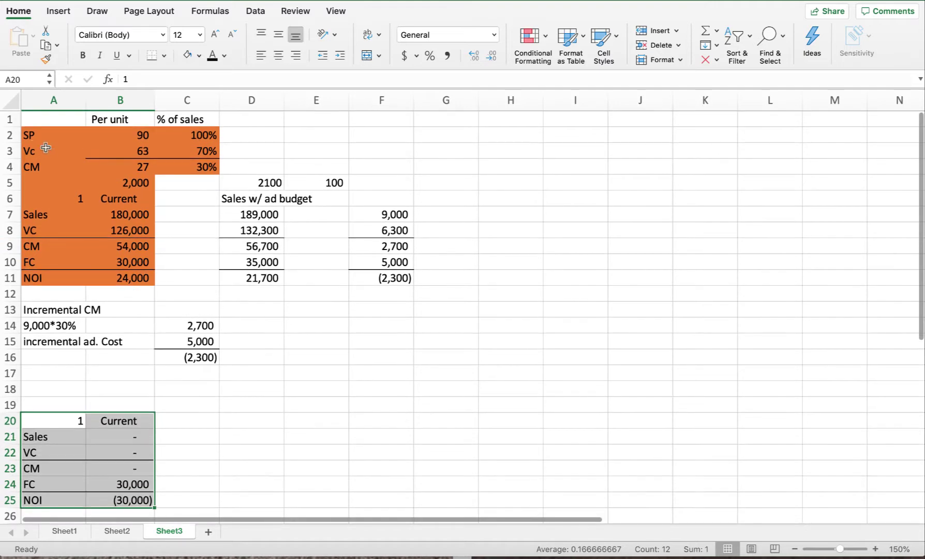
Copy the per-unit data A2:C4 to A17 and remove the fill from the pasted copy
{"action": "left_click_drag", "start_coordinate": [23, 132], "coordinate": [186, 165]}
{"action": "right_click", "coordinate": [180, 154]}
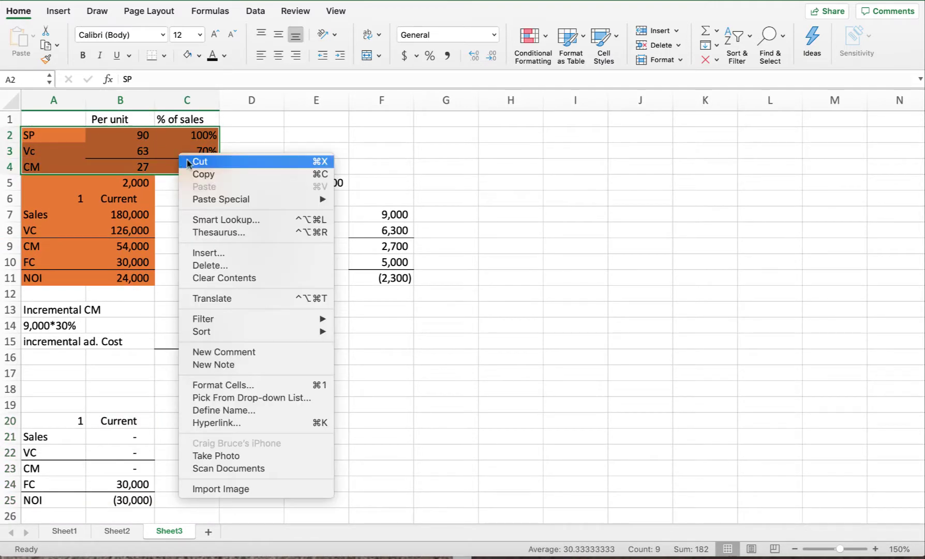
{"action": "left_click", "coordinate": [208, 177]}
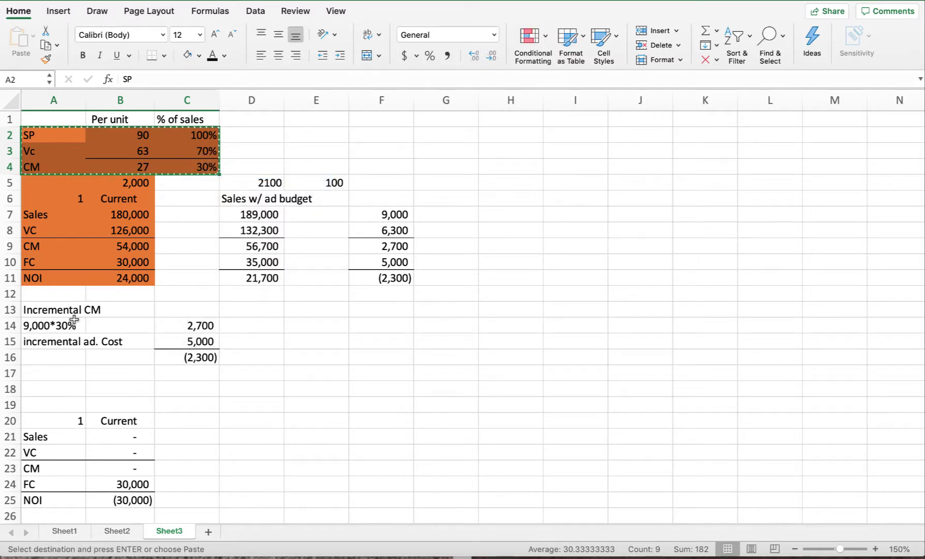
{"action": "right_click", "coordinate": [32, 375]}
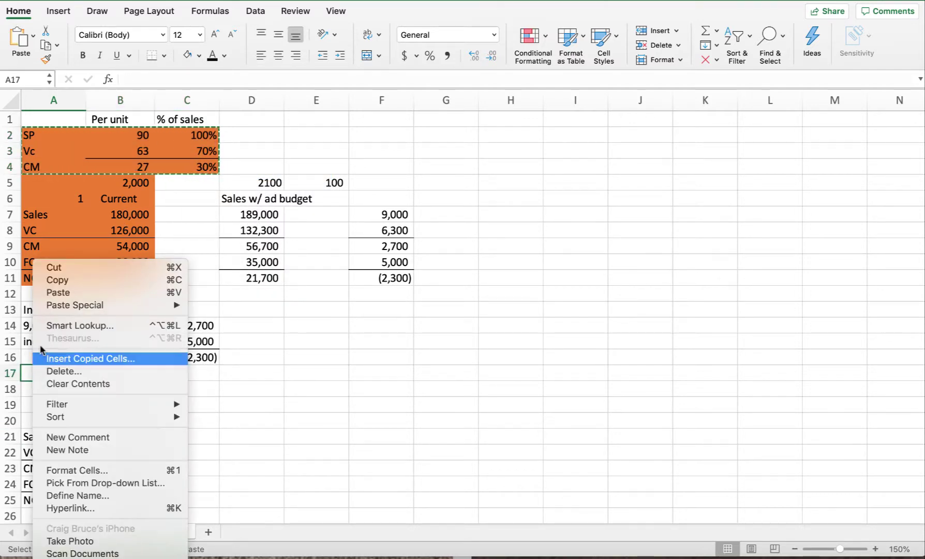
{"action": "left_click", "coordinate": [55, 295]}
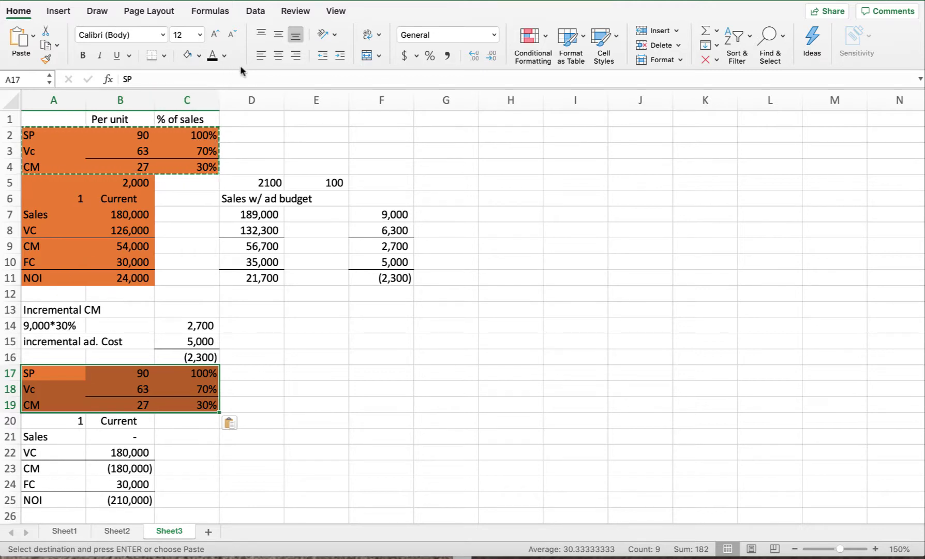
{"action": "left_click", "coordinate": [189, 59]}
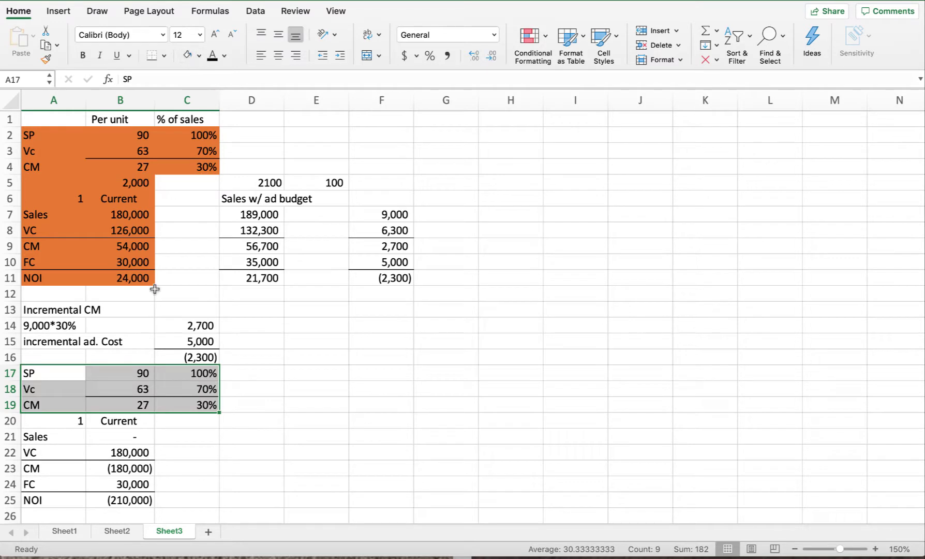
Replace the copied statement's formulas with fixed values: Sales 180000 in B21 and VC 126000 in B22
{"action": "scroll", "coordinate": [150, 311], "scroll_direction": "down", "scroll_amount": 1}
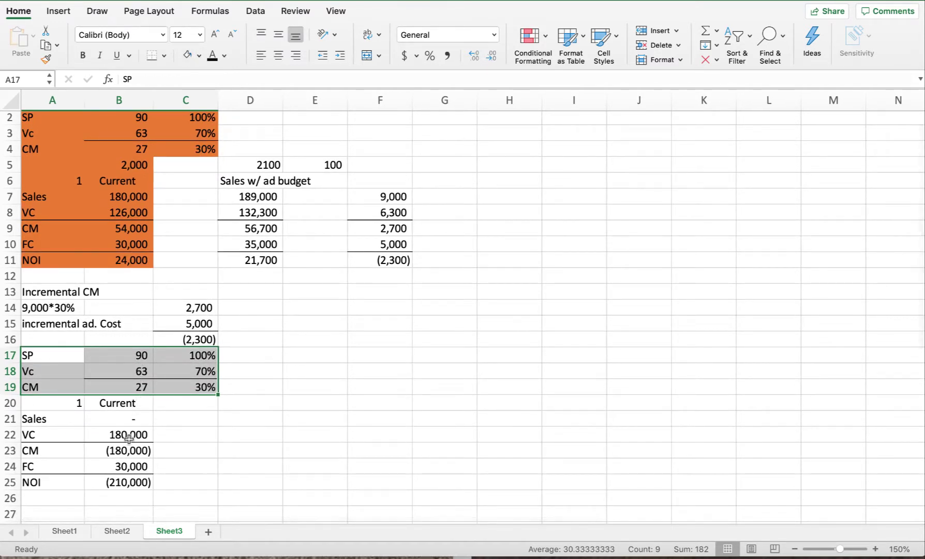
{"action": "left_click", "coordinate": [131, 421]}
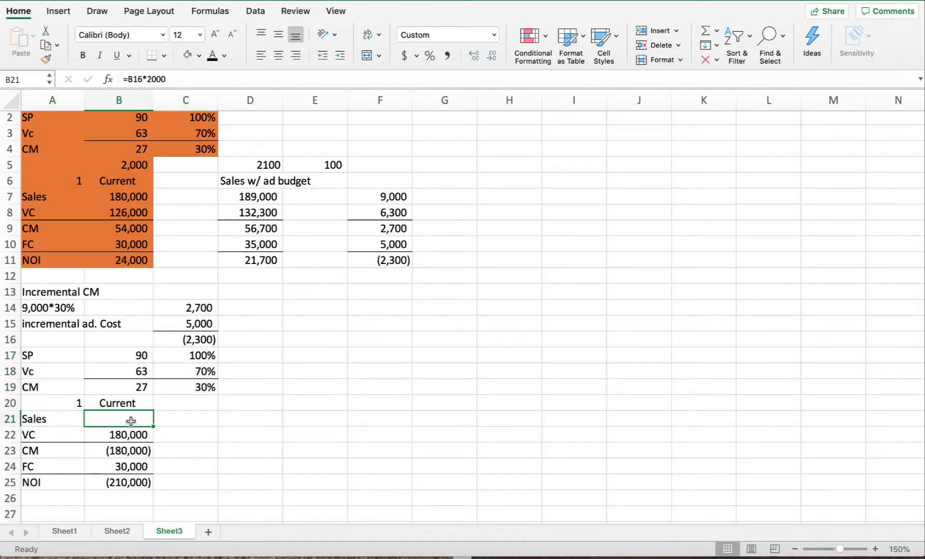
{"action": "type", "text": "180000"}
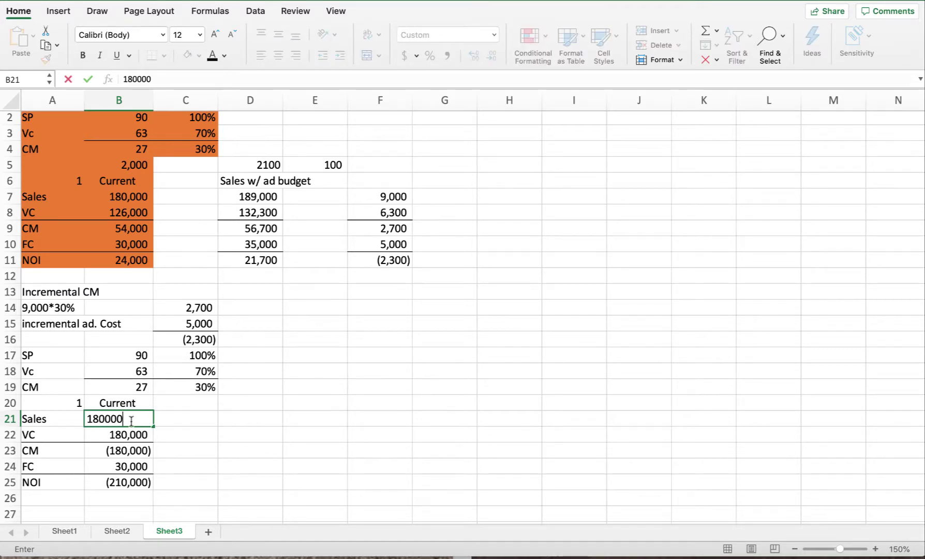
{"action": "key", "text": "Return"}
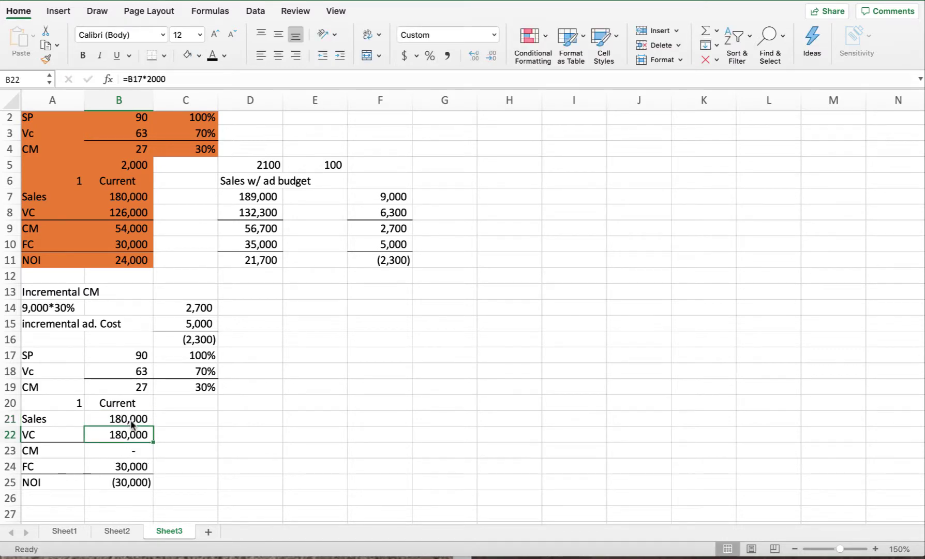
{"action": "type", "text": "126000"}
{"action": "key", "text": "Return"}
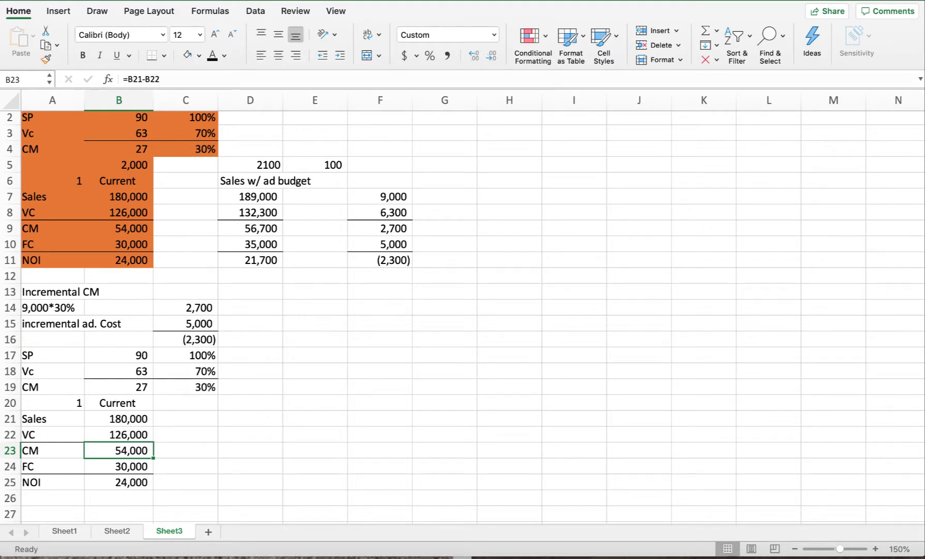
Insert a row above row 16, enter -2300 in C16 as the net incremental effect, and clear the shifted formula in C17
{"action": "left_click", "coordinate": [3, 339]}
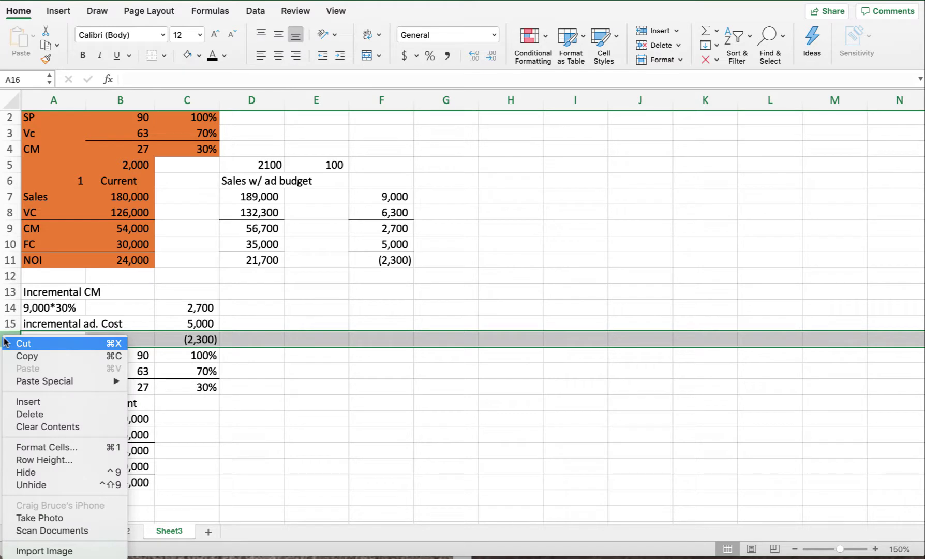
{"action": "left_click", "coordinate": [27, 403]}
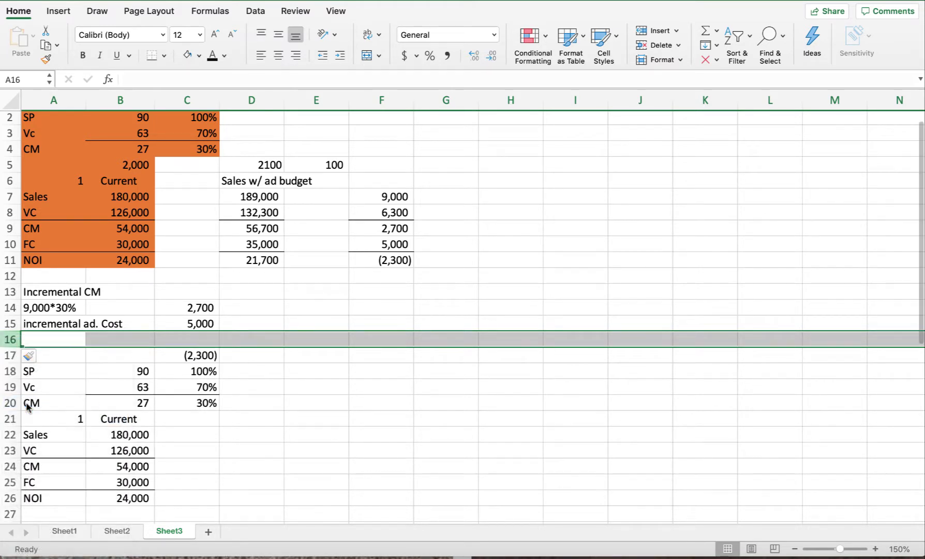
{"action": "left_click", "coordinate": [199, 355]}
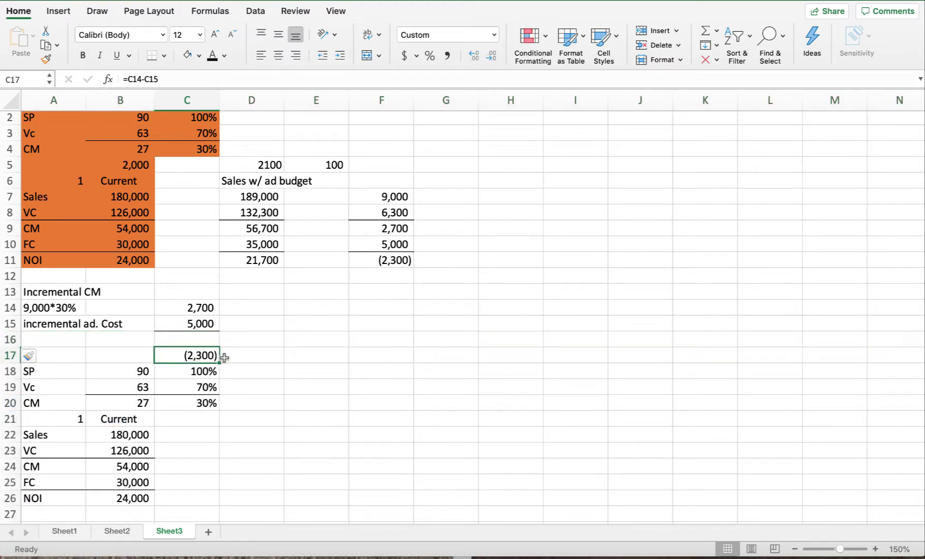
{"action": "left_click", "coordinate": [196, 340]}
{"action": "type", "text": "-"}
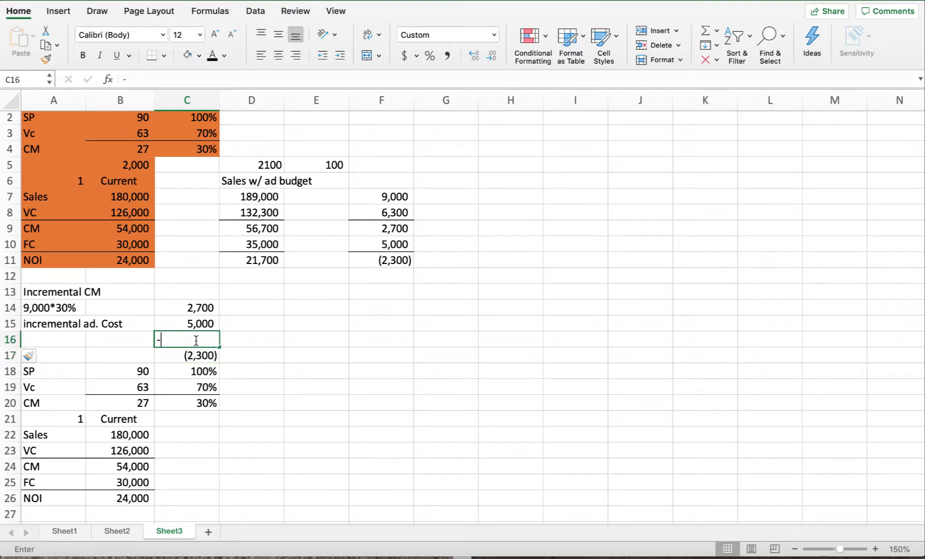
{"action": "type", "text": "2300"}
{"action": "key", "text": "Return"}
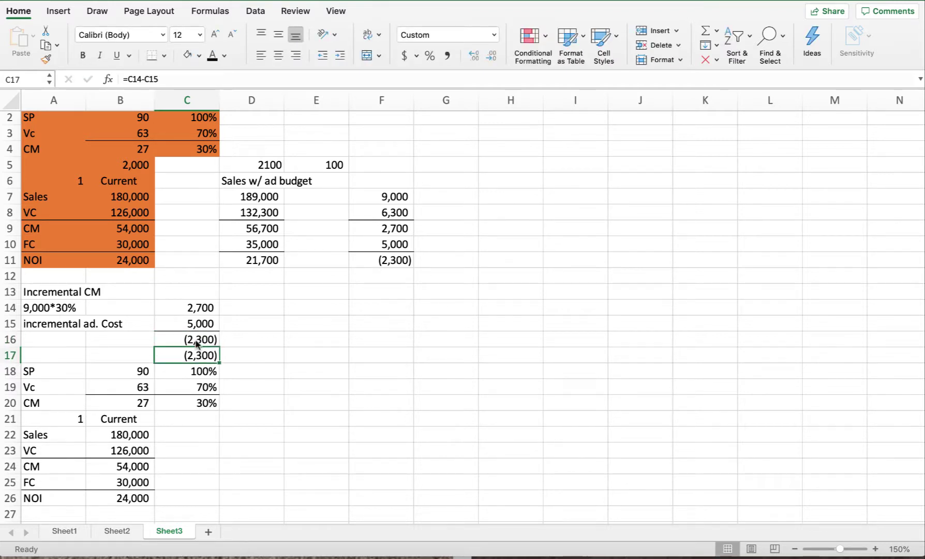
{"action": "key", "text": "Delete"}
Calculate the new scenario's sales in D22 with =B22*1.1 and show the result without decimals
{"action": "scroll", "coordinate": [271, 408], "scroll_direction": "down", "scroll_amount": 3}
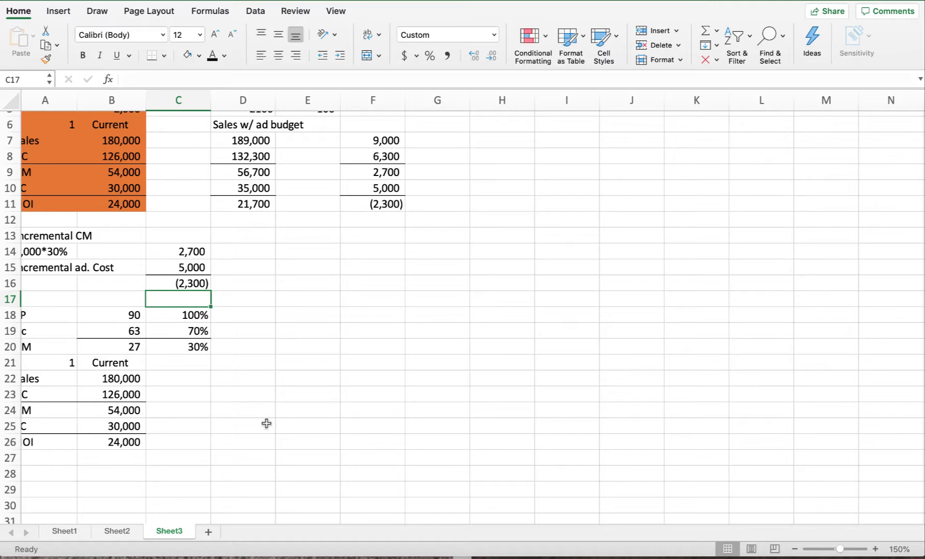
{"action": "scroll", "coordinate": [228, 386], "scroll_direction": "up", "scroll_amount": 1}
{"action": "scroll", "coordinate": [228, 385], "scroll_direction": "left", "scroll_amount": 1}
{"action": "scroll", "coordinate": [232, 375], "scroll_direction": "down", "scroll_amount": 1}
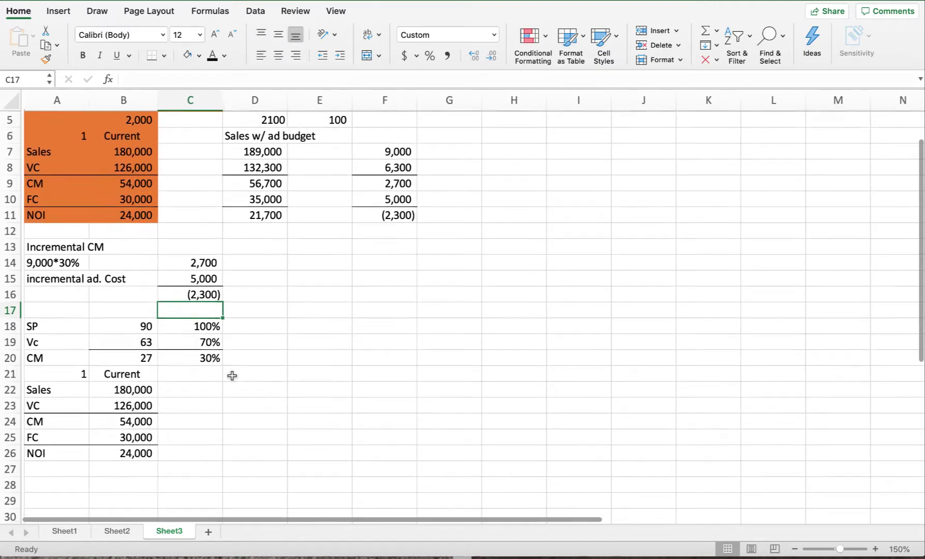
{"action": "scroll", "coordinate": [232, 376], "scroll_direction": "right", "scroll_amount": 1}
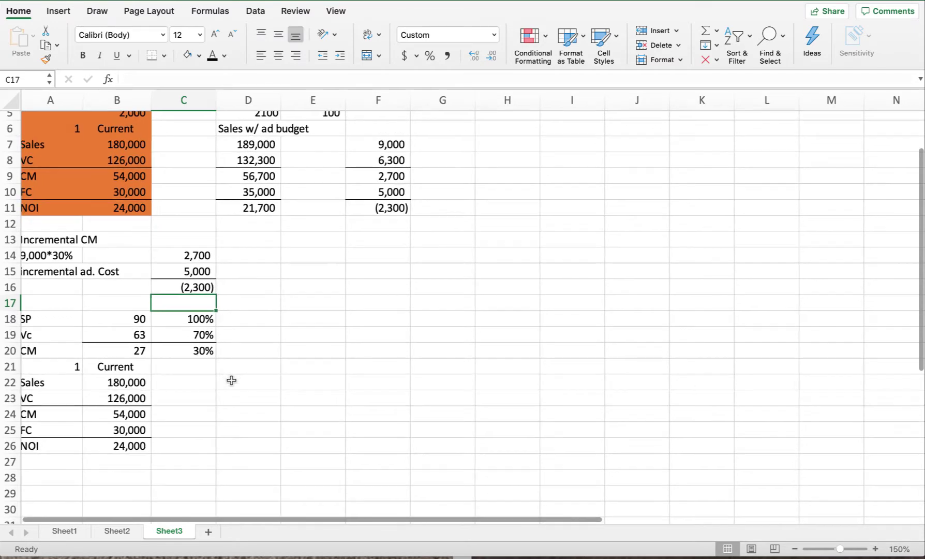
{"action": "scroll", "coordinate": [232, 380], "scroll_direction": "left", "scroll_amount": 1}
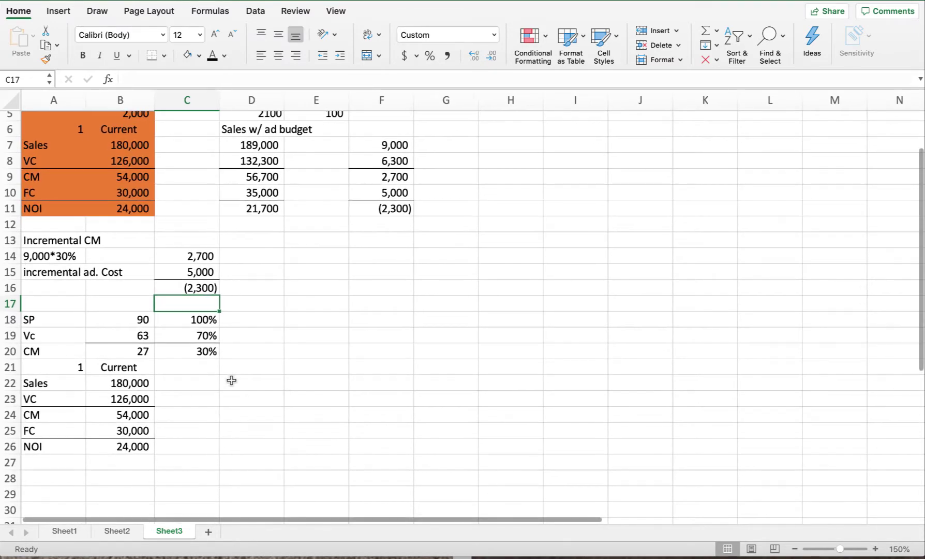
{"action": "left_click", "coordinate": [231, 381]}
{"action": "scroll", "coordinate": [231, 380], "scroll_direction": "down", "scroll_amount": 1}
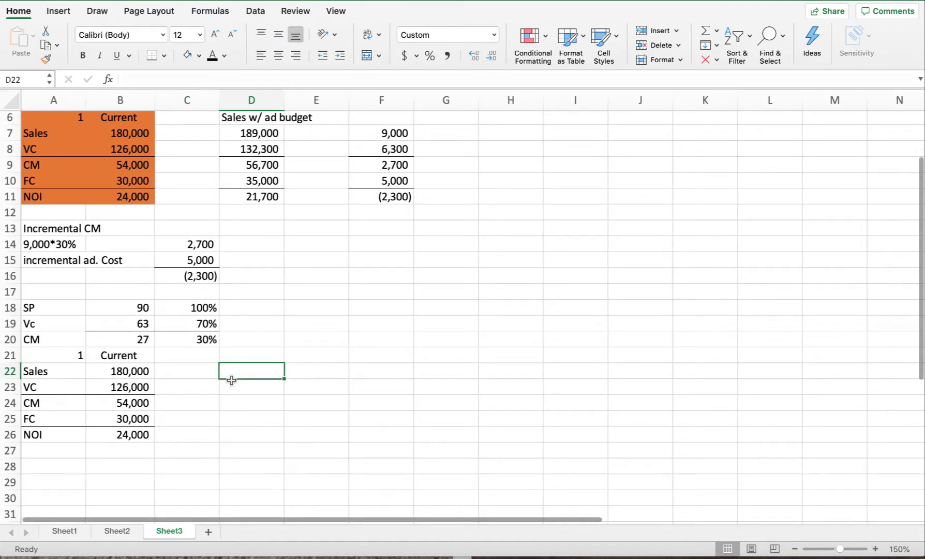
{"action": "type", "text": "="}
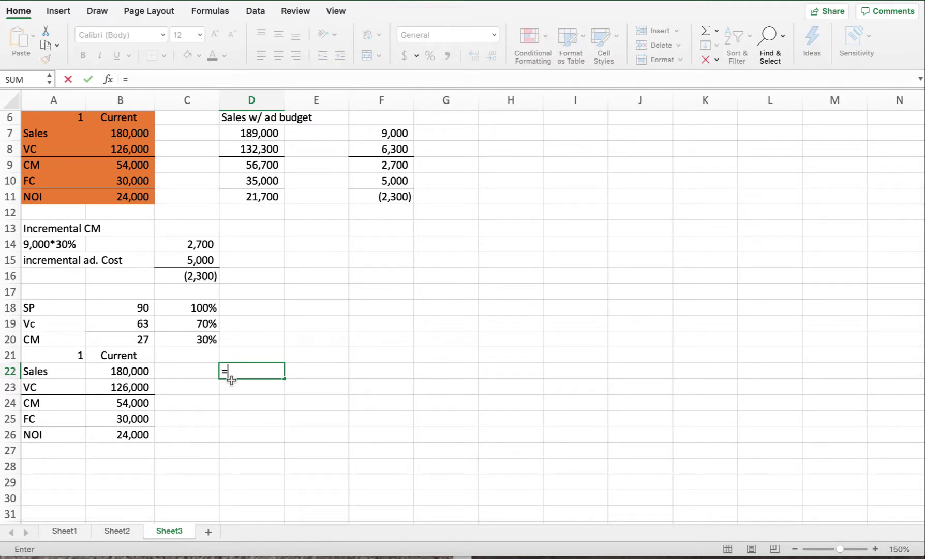
{"action": "left_click", "coordinate": [131, 376]}
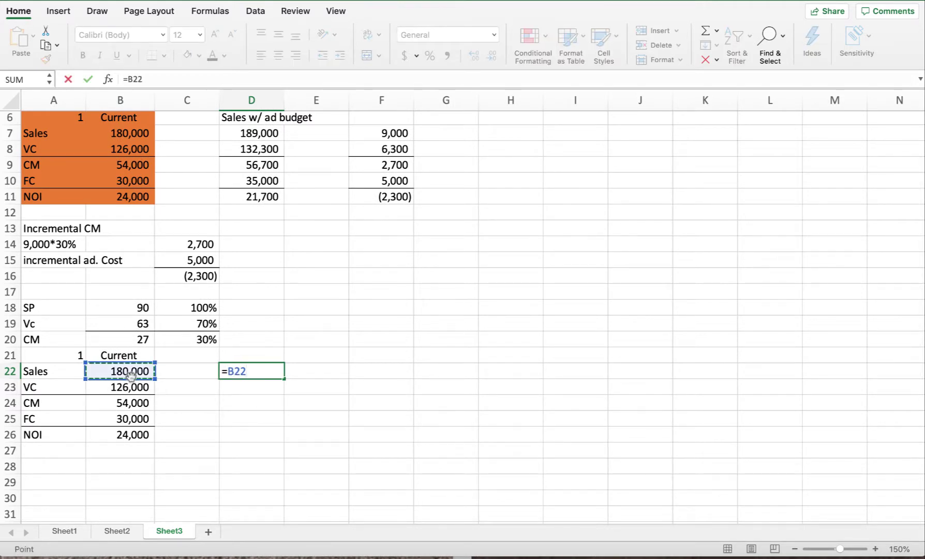
{"action": "type", "text": "*1.1"}
{"action": "key", "text": "Return"}
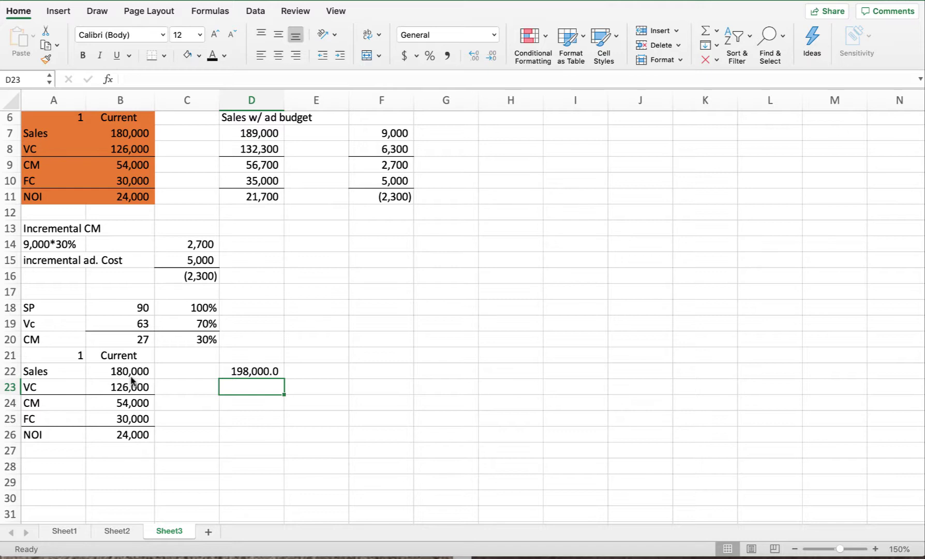
{"action": "key", "text": "Up"}
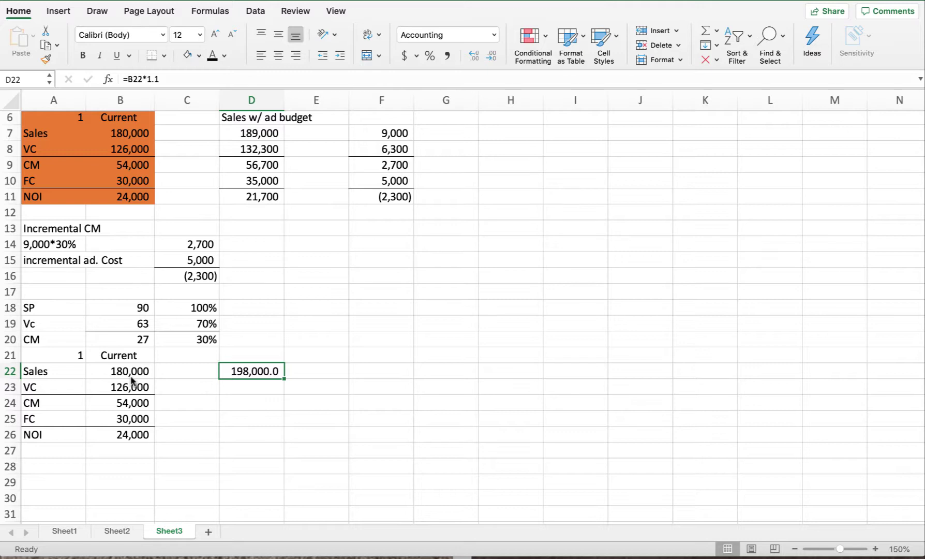
{"action": "left_click", "coordinate": [489, 54]}
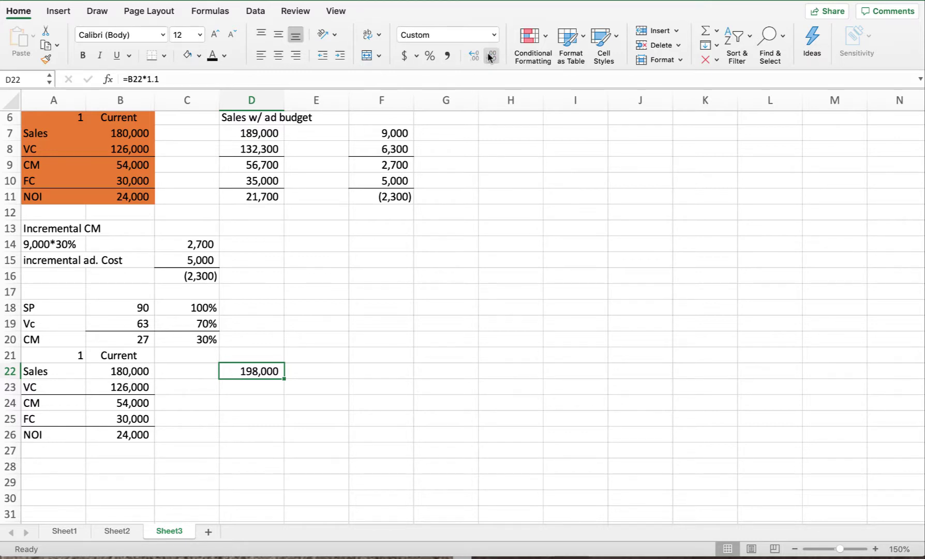
{"action": "left_click", "coordinate": [239, 388]}
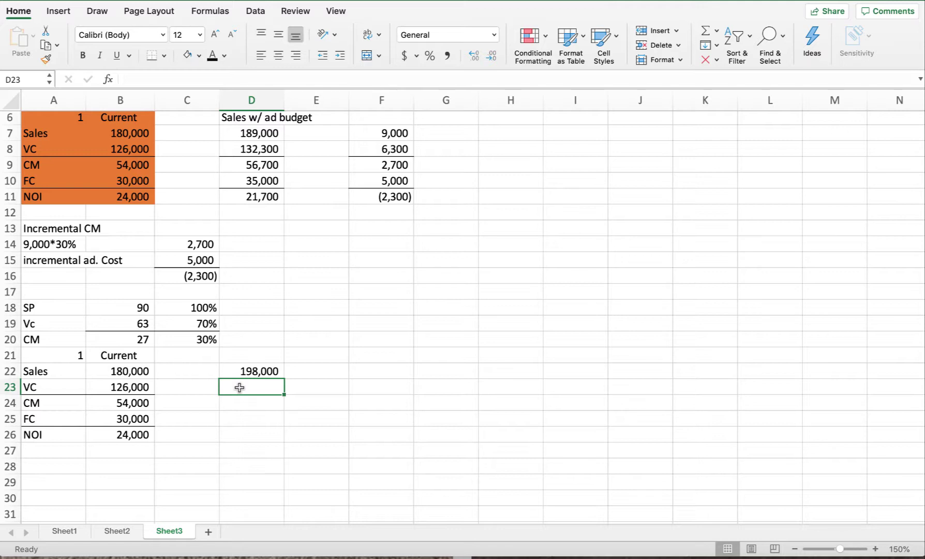
{"action": "type", "text": "=65*"}
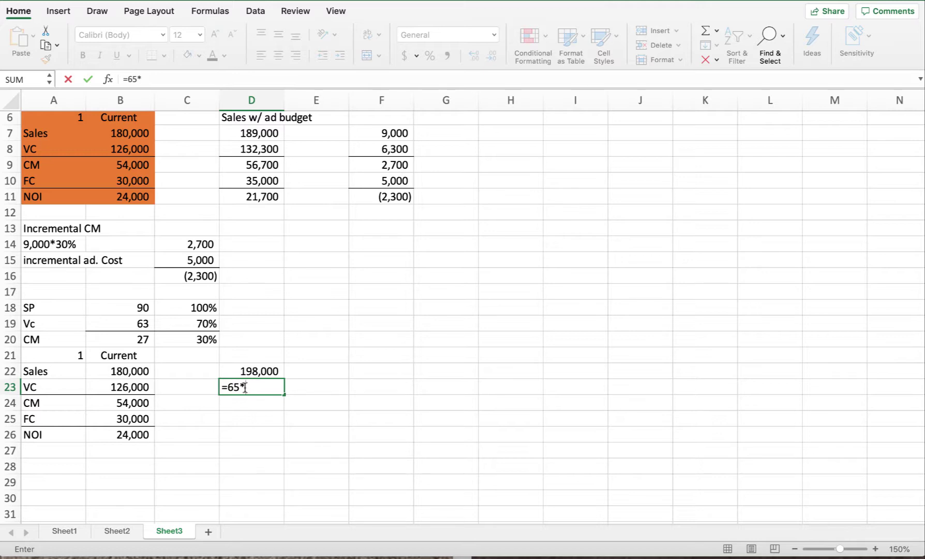
{"action": "key", "text": "BackSpace"}
{"action": "key", "text": "BackSpace"}
{"action": "key", "text": "BackSpace"}
{"action": "key", "text": "BackSpace"}
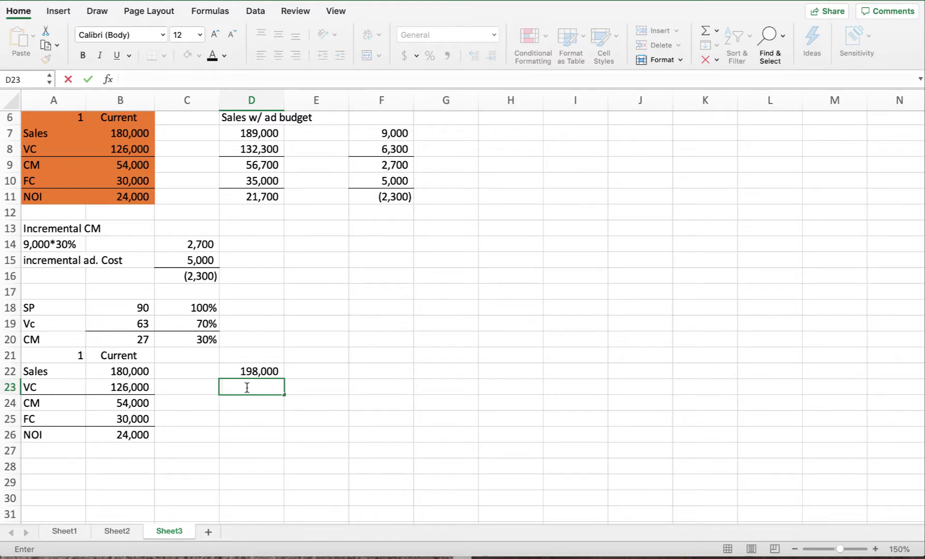
Calculate the additional units for the new scenario in D21 with =2000*.1
{"action": "scroll", "coordinate": [250, 357], "scroll_direction": "right", "scroll_amount": 1}
{"action": "left_click", "coordinate": [251, 356]}
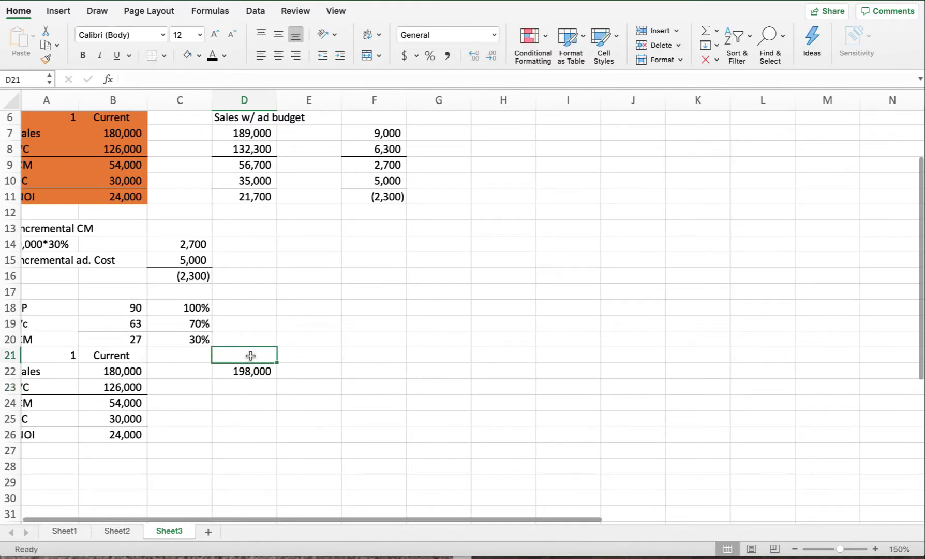
{"action": "scroll", "coordinate": [251, 356], "scroll_direction": "left", "scroll_amount": 1}
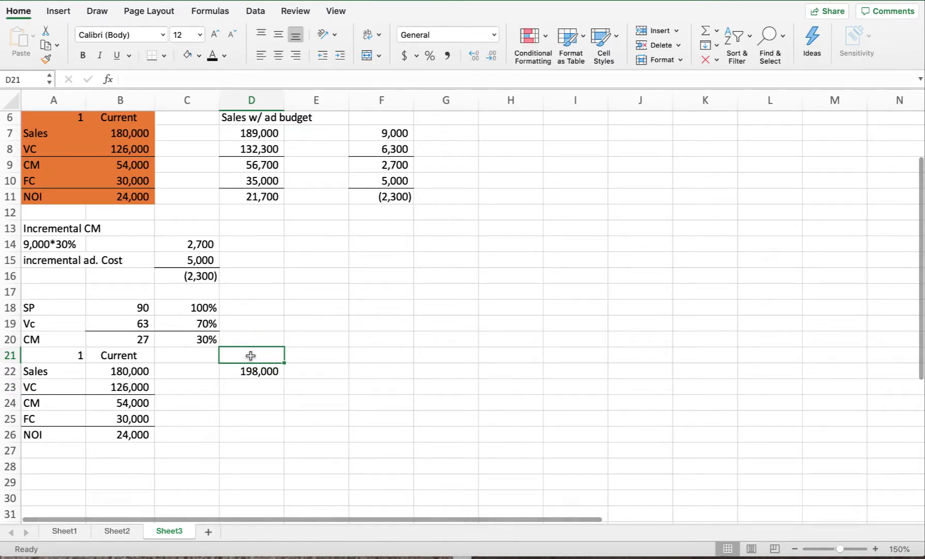
{"action": "type", "text": "="}
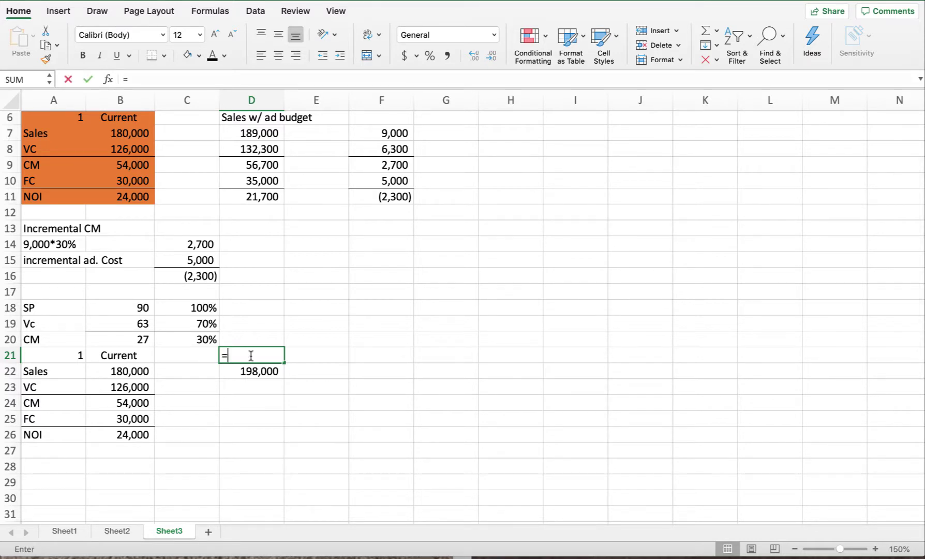
{"action": "type", "text": "2000"}
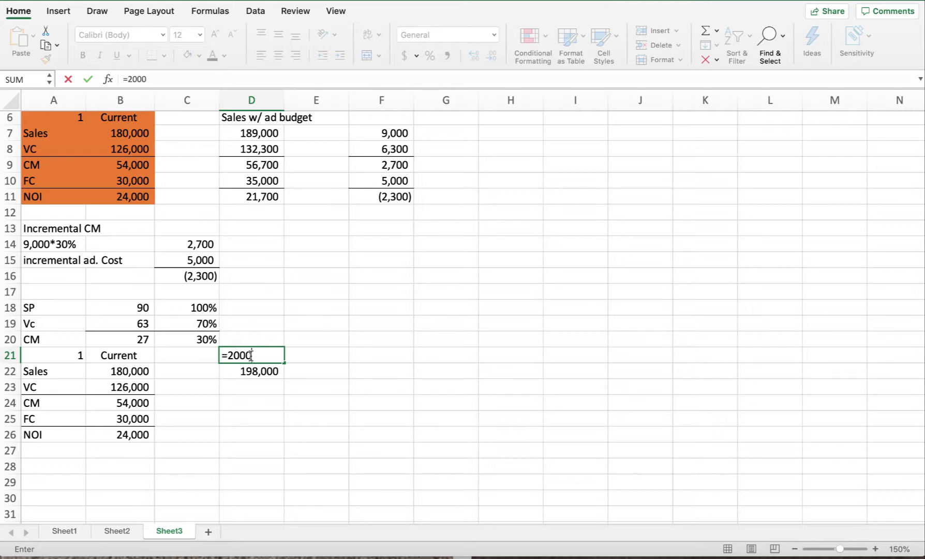
{"action": "type", "text": "*.1"}
{"action": "key", "text": "Return"}
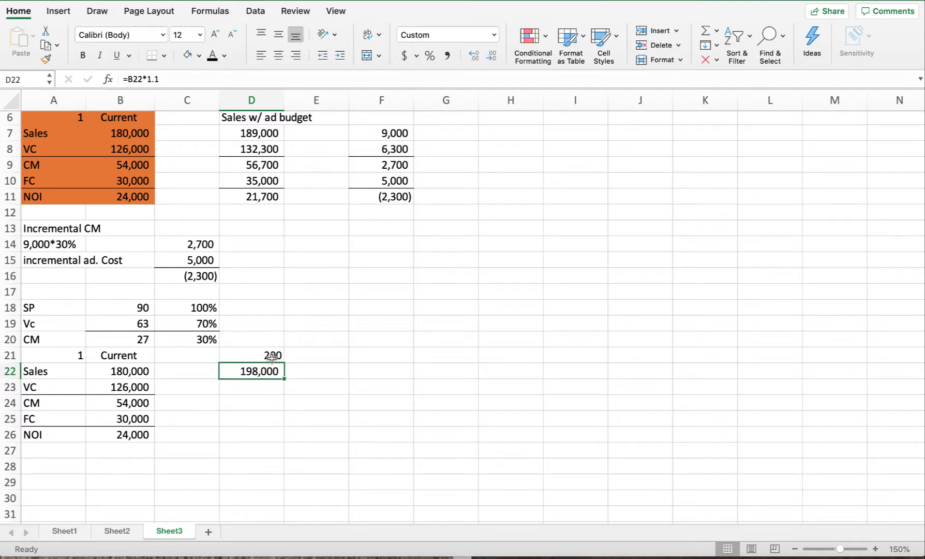
Calculate the new scenario's variable cost in D23 with =65*2200, shown with a thousands separator and no decimals
{"action": "left_click", "coordinate": [250, 387]}
{"action": "type", "text": "="}
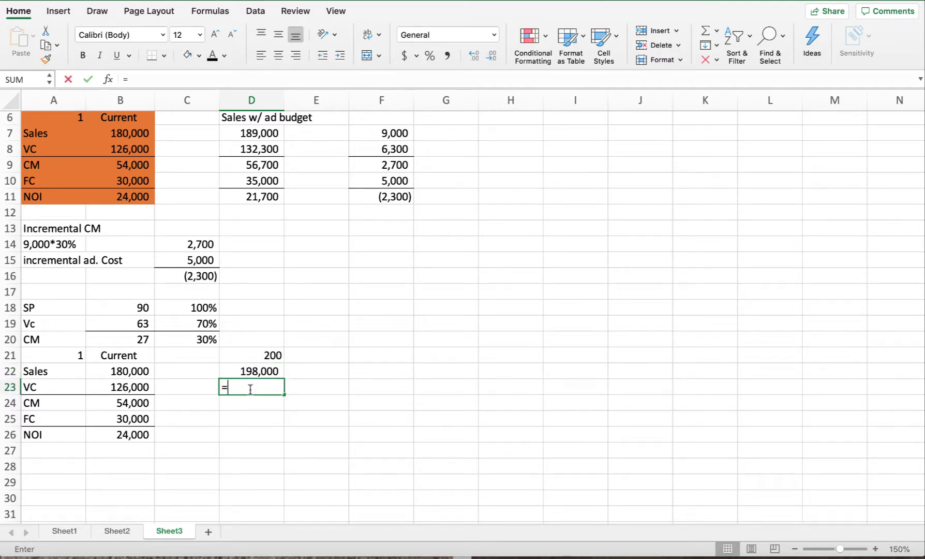
{"action": "type", "text": "65"}
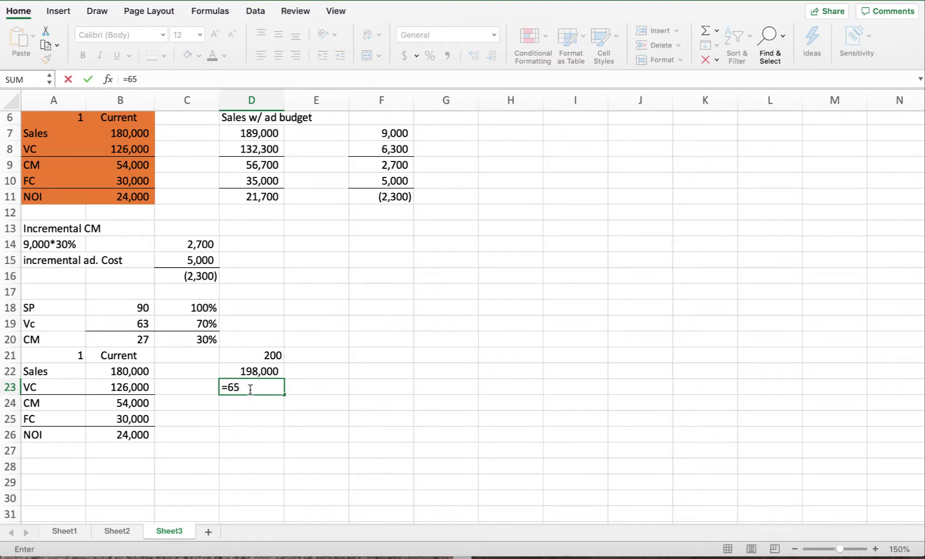
{"action": "type", "text": "*"}
{"action": "type", "text": "2200"}
{"action": "key", "text": "Return"}
{"action": "scroll", "coordinate": [250, 394], "scroll_direction": "right", "scroll_amount": 1}
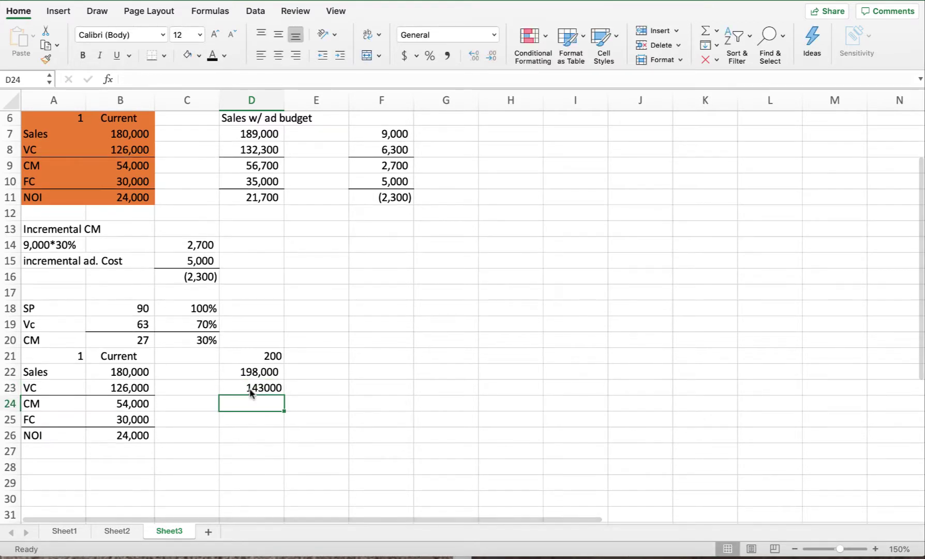
{"action": "left_click", "coordinate": [263, 382]}
{"action": "scroll", "coordinate": [263, 382], "scroll_direction": "left", "scroll_amount": 1}
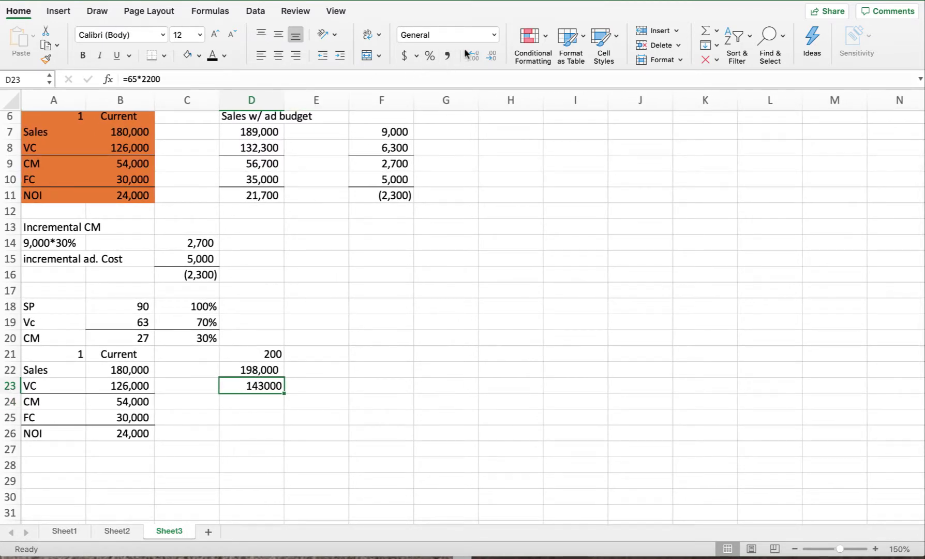
{"action": "left_click", "coordinate": [447, 55]}
{"action": "left_click", "coordinate": [492, 56]}
{"action": "left_click", "coordinate": [493, 56]}
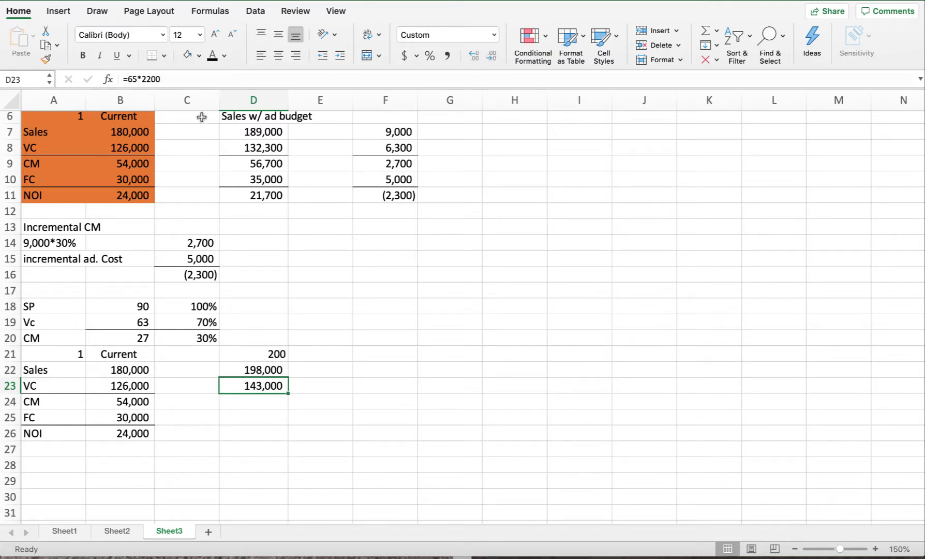
Calculate the new scenario's contribution margin in D24 with =D22-D23
{"action": "left_click", "coordinate": [250, 401]}
{"action": "type", "text": "="}
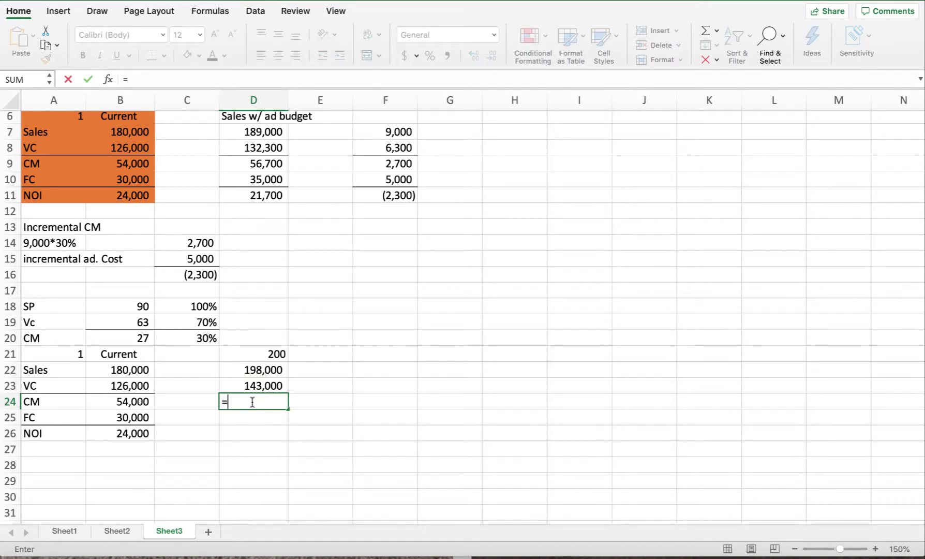
{"action": "left_click", "coordinate": [256, 371]}
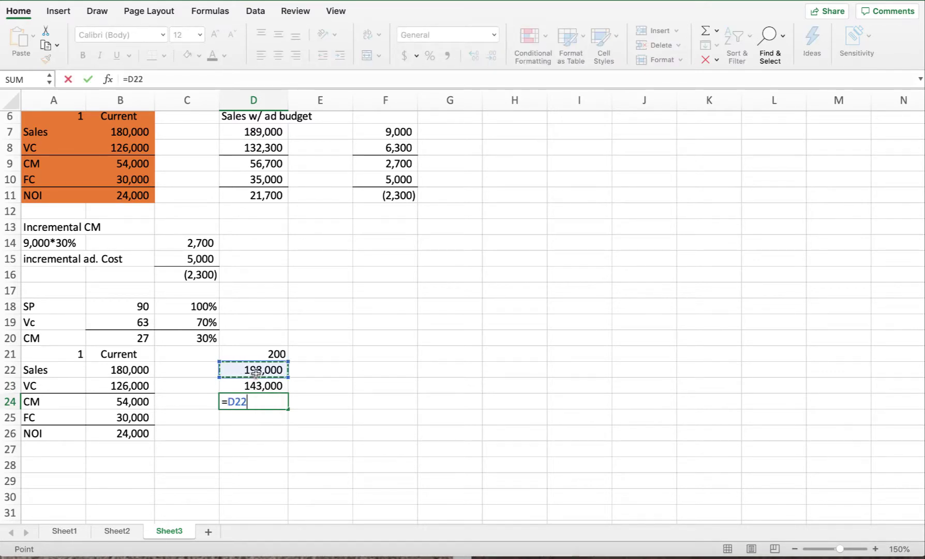
{"action": "type", "text": "-"}
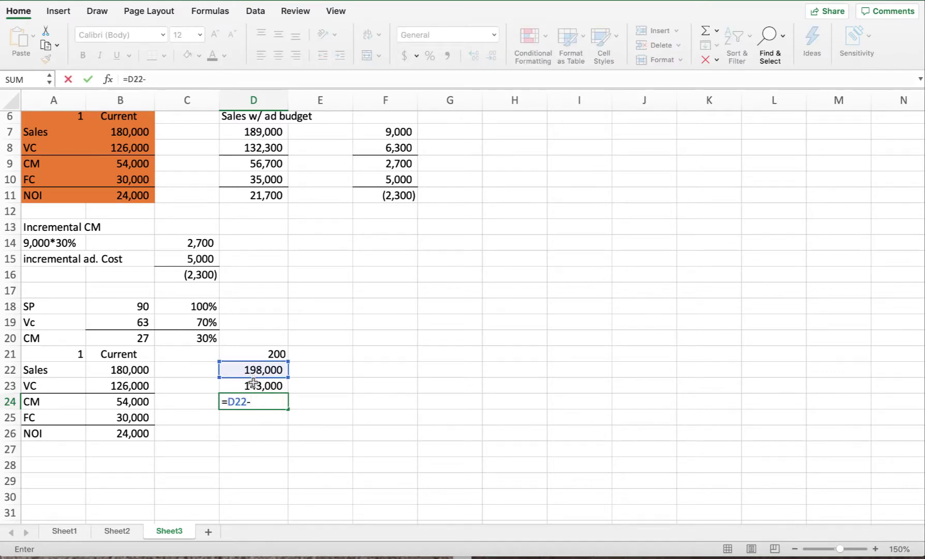
{"action": "left_click", "coordinate": [255, 385]}
{"action": "key", "text": "Return"}
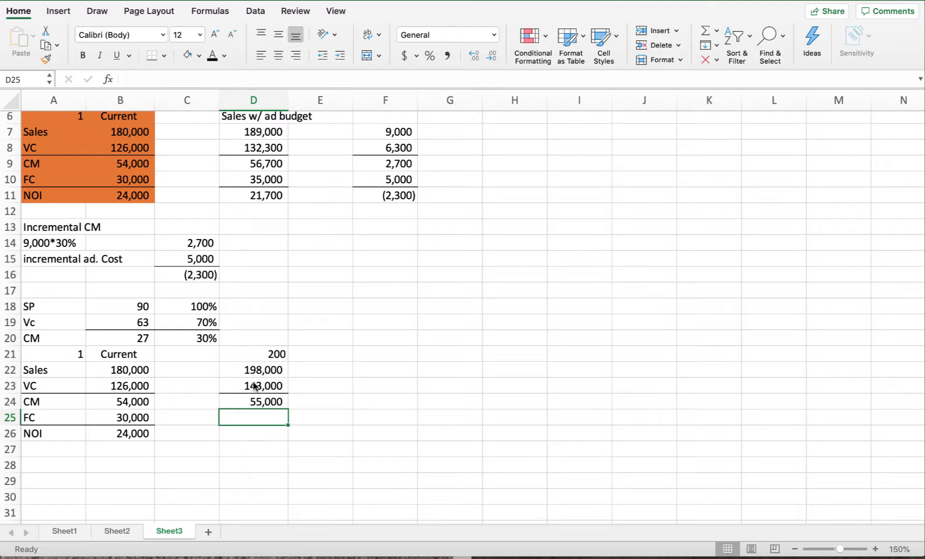
Enter fixed costs of 30,000 for the new scenario in D25
{"action": "type", "text": "-"}
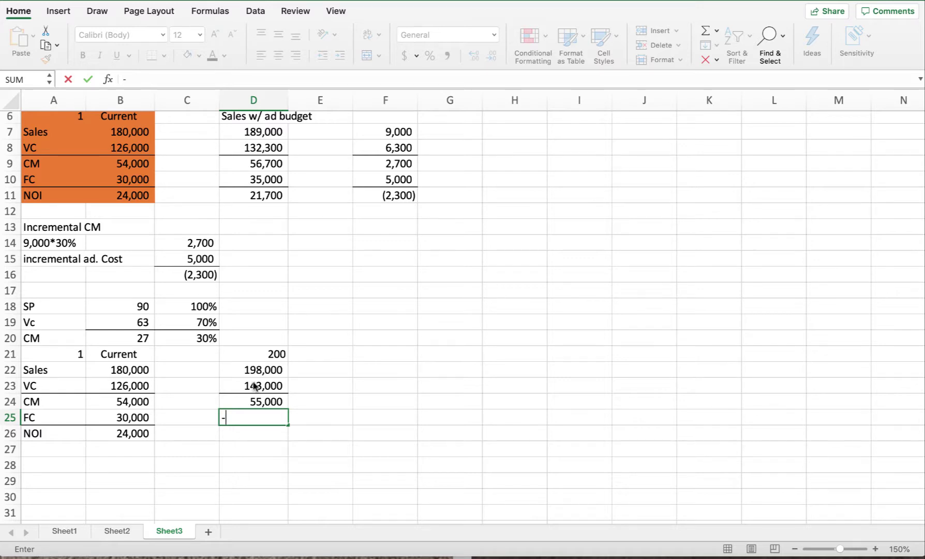
{"action": "type", "text": "300"}
{"action": "key", "text": "BackSpace"}
{"action": "key", "text": "BackSpace"}
{"action": "key", "text": "BackSpace"}
{"action": "key", "text": "BackSpace"}
{"action": "type", "text": "30"}
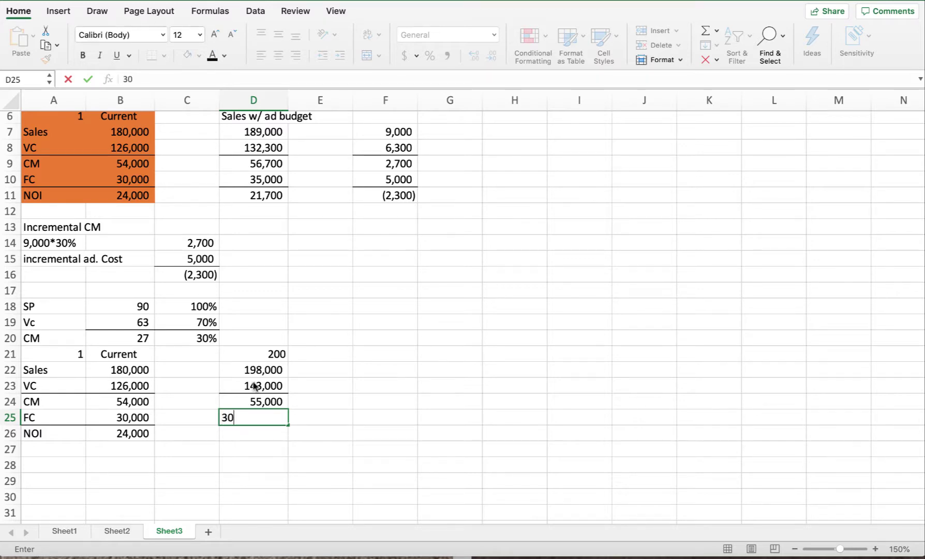
{"action": "type", "text": ",000"}
{"action": "key", "text": "Return"}
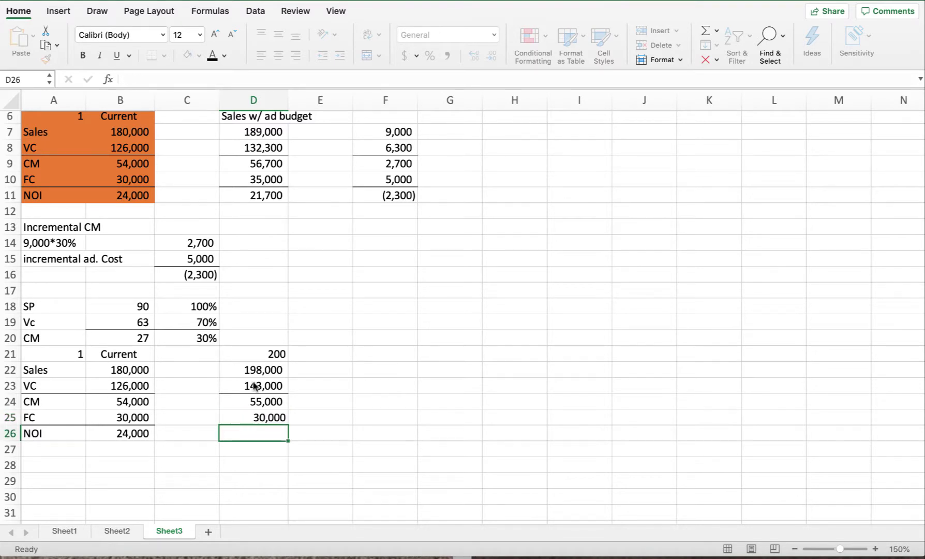
Calculate the new scenario's net operating income in D26 with =D24-D25
{"action": "type", "text": "="}
{"action": "scroll", "coordinate": [256, 386], "scroll_direction": "down", "scroll_amount": 1}
{"action": "left_click", "coordinate": [255, 385]}
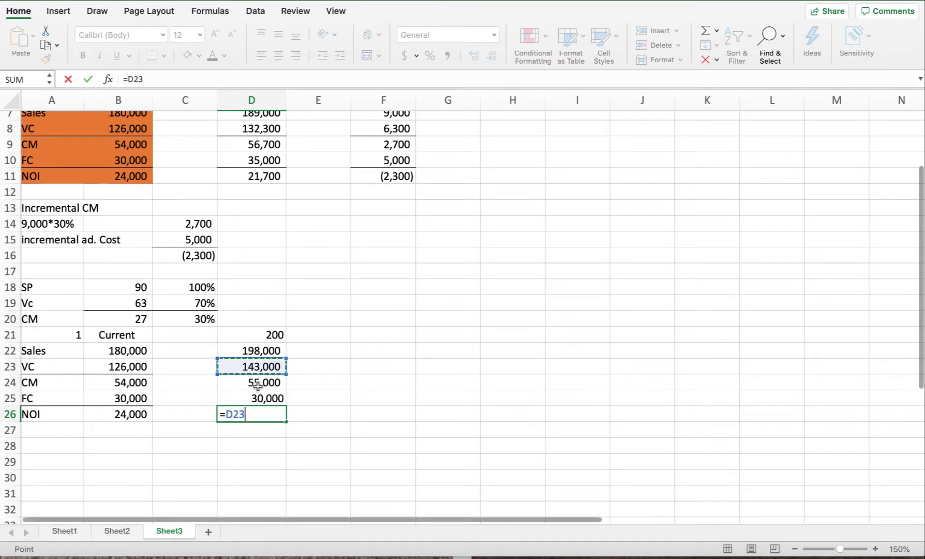
{"action": "left_click", "coordinate": [258, 383]}
{"action": "type", "text": "-"}
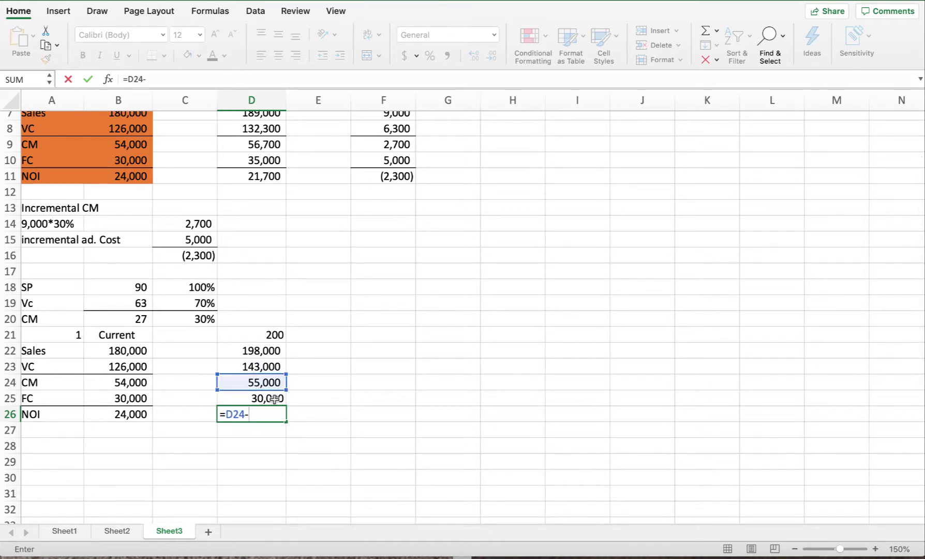
{"action": "left_click", "coordinate": [274, 398]}
{"action": "key", "text": "Return"}
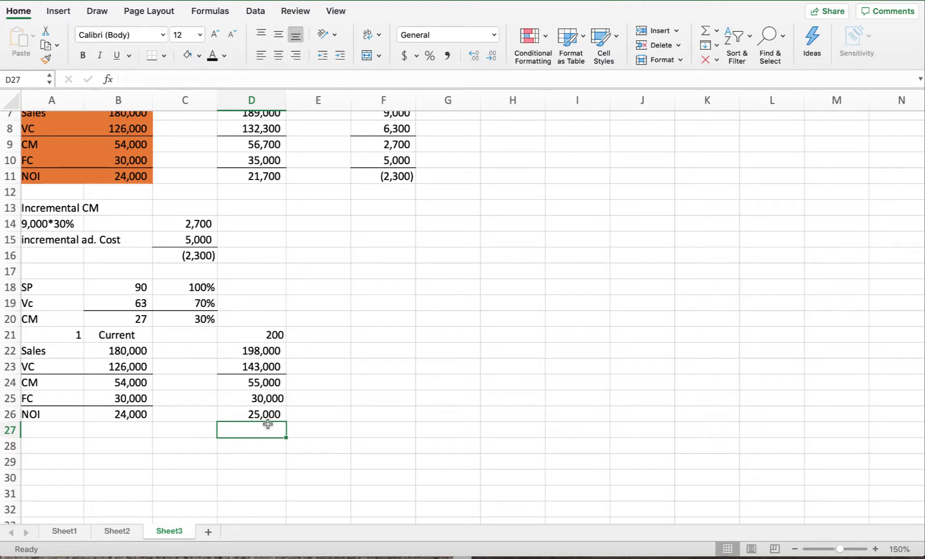
{"action": "scroll", "coordinate": [263, 409], "scroll_direction": "down", "scroll_amount": 1}
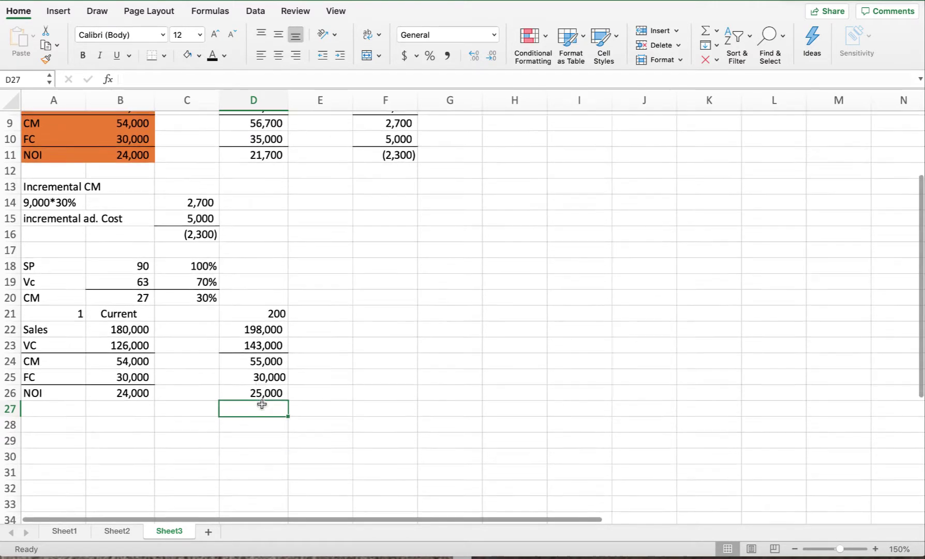
{"action": "scroll", "coordinate": [262, 403], "scroll_direction": "up", "scroll_amount": 1}
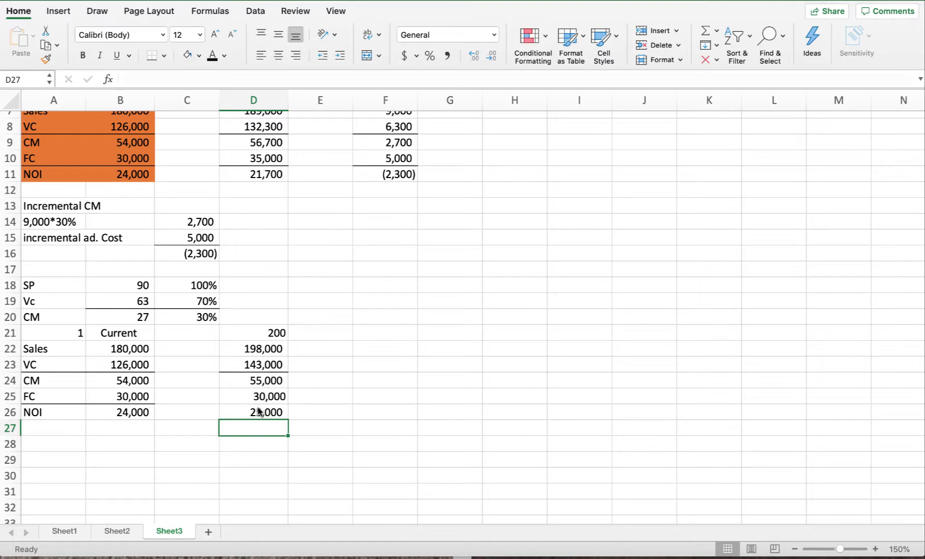
Add a bottom border below the new scenario's fixed costs in D25
{"action": "left_click", "coordinate": [258, 402]}
{"action": "scroll", "coordinate": [237, 386], "scroll_direction": "up", "scroll_amount": 1}
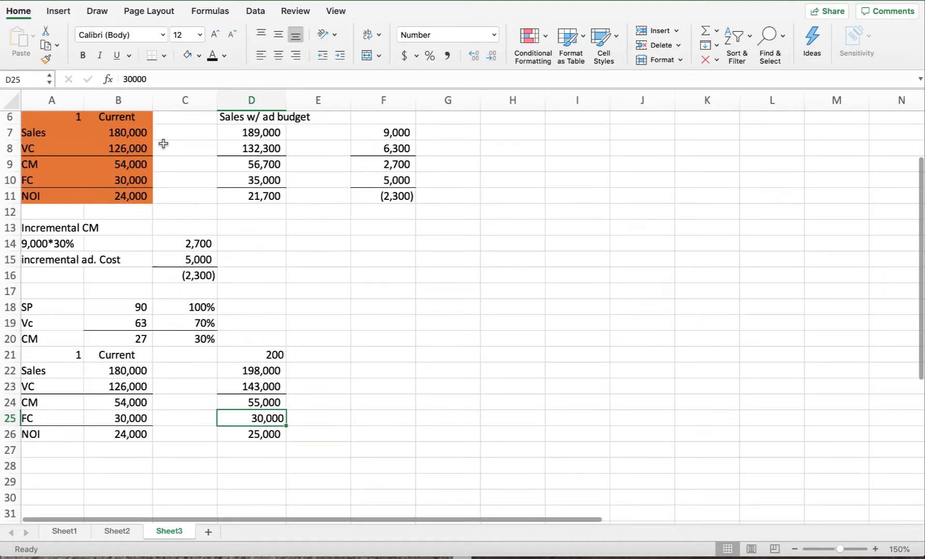
{"action": "scroll", "coordinate": [244, 435], "scroll_direction": "down", "scroll_amount": 2}
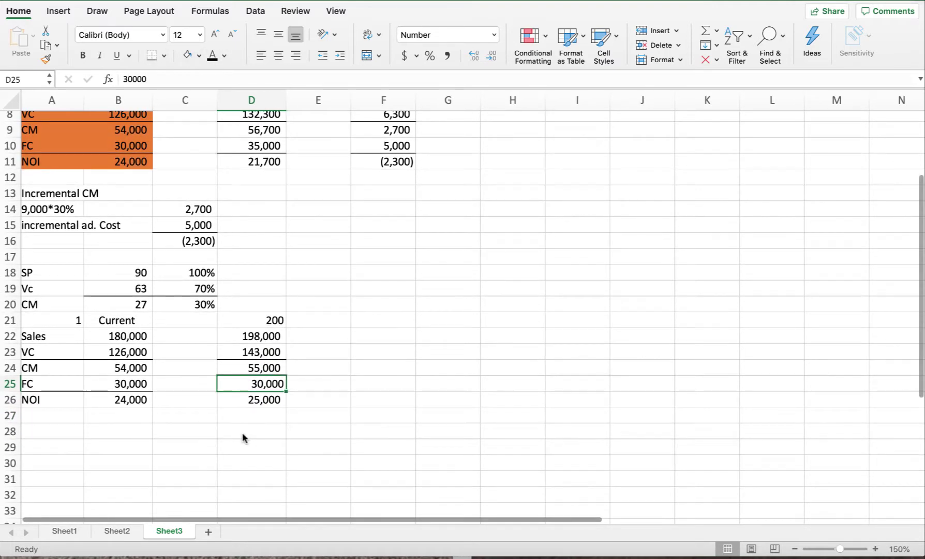
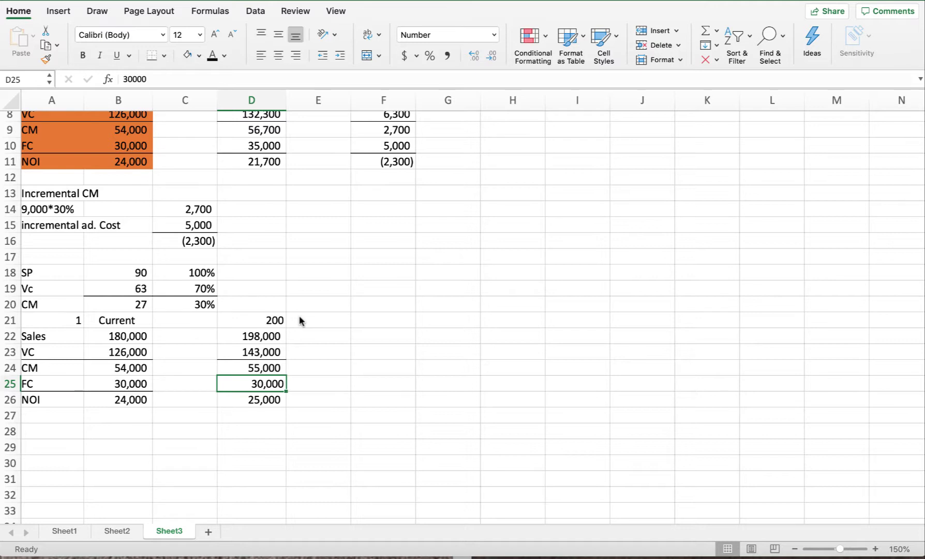
Try a unit variable cost of 65 in B19 and re-enter the unit contribution margin in B20 as =B18-B19
{"action": "left_click", "coordinate": [140, 289]}
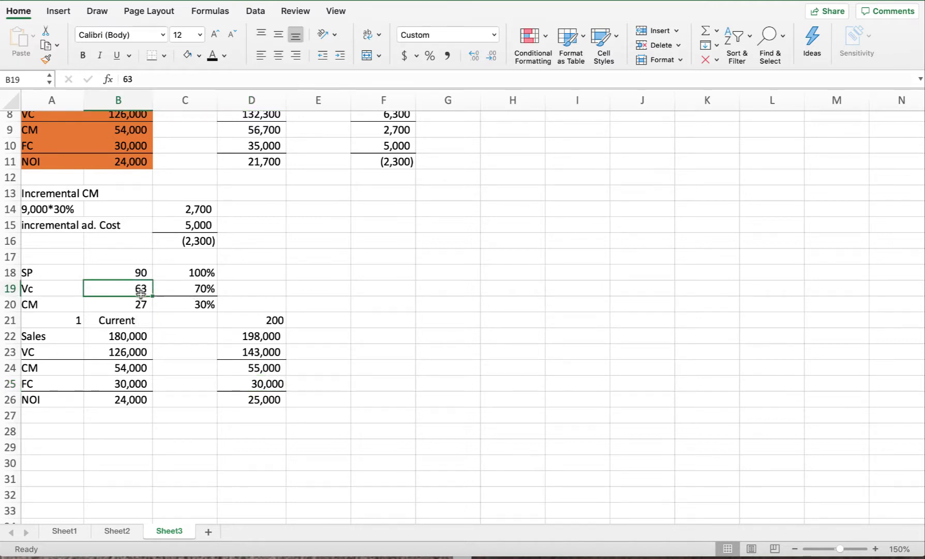
{"action": "type", "text": "65"}
{"action": "key", "text": "Return"}
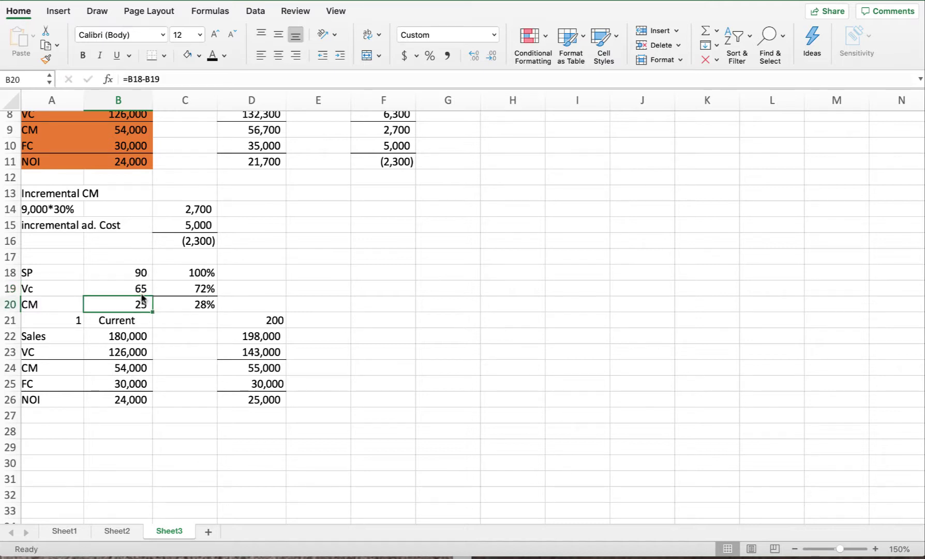
{"action": "type", "text": "="}
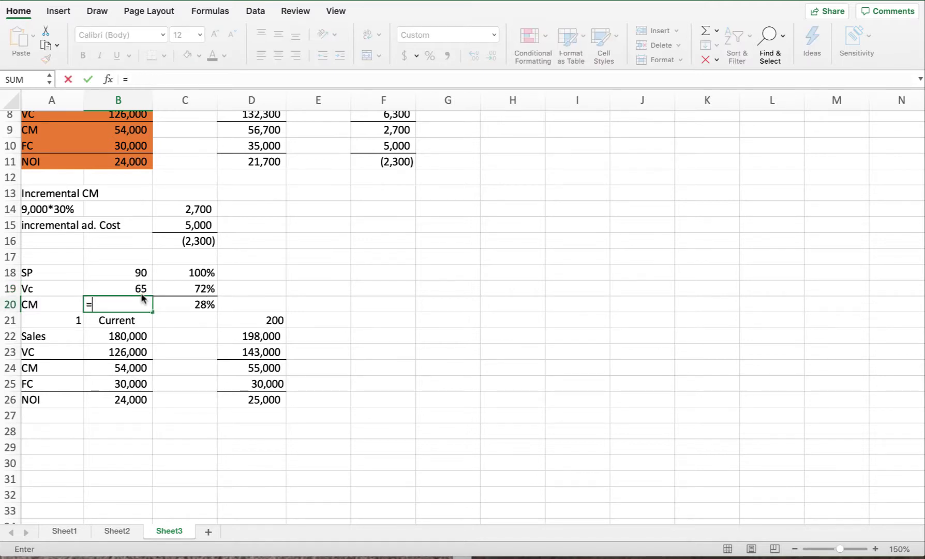
{"action": "left_click", "coordinate": [140, 273]}
{"action": "type", "text": "-"}
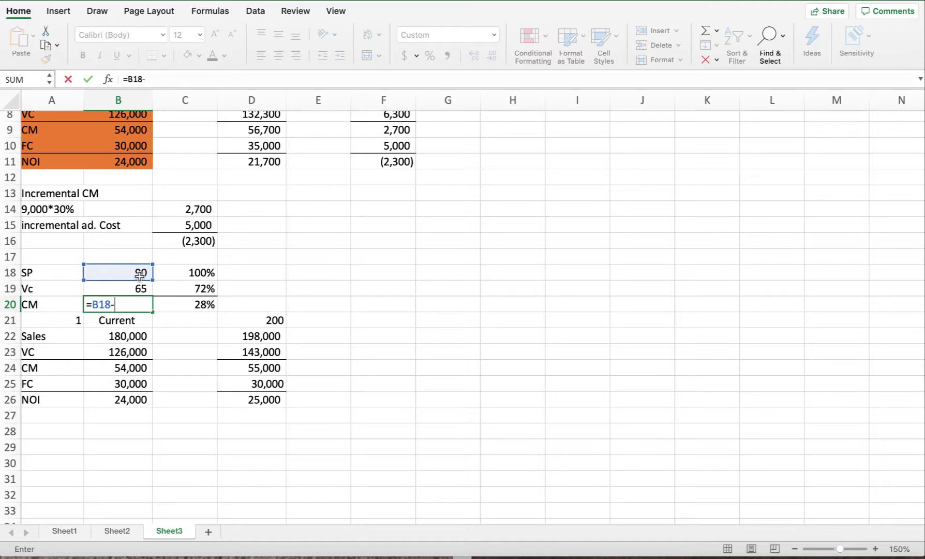
{"action": "scroll", "coordinate": [130, 282], "scroll_direction": "right", "scroll_amount": 1}
{"action": "left_click", "coordinate": [117, 285]}
{"action": "scroll", "coordinate": [117, 285], "scroll_direction": "left", "scroll_amount": 1}
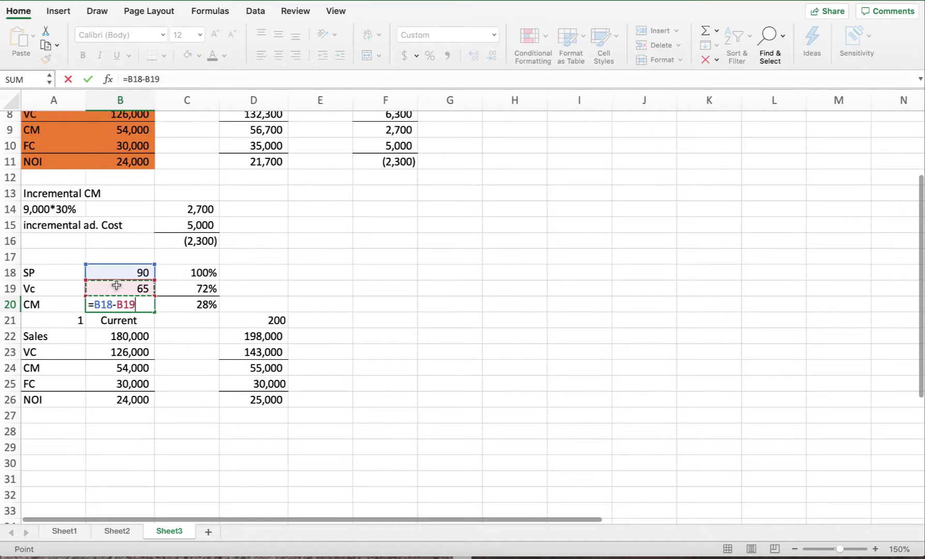
{"action": "key", "text": "Return"}
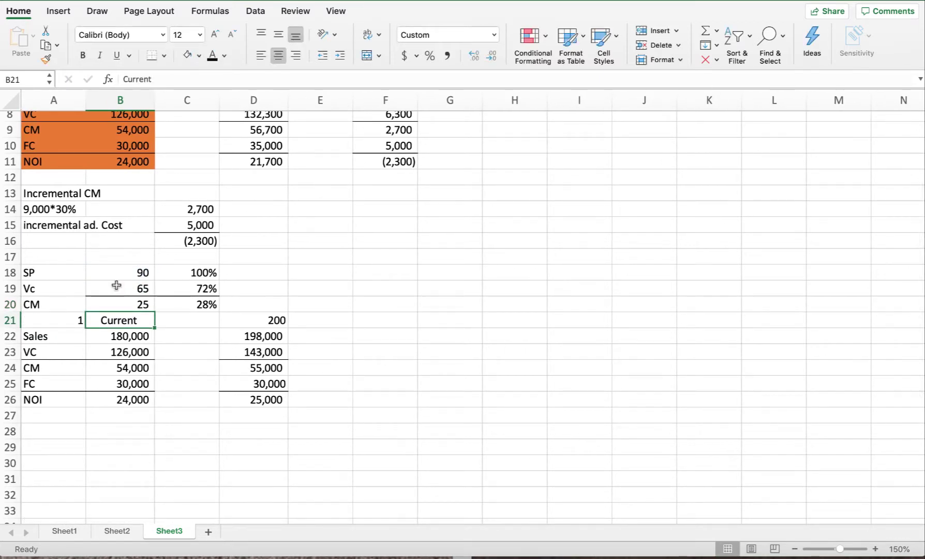
Set the unit variable cost in B19 back to 63
{"action": "left_click", "coordinate": [135, 307]}
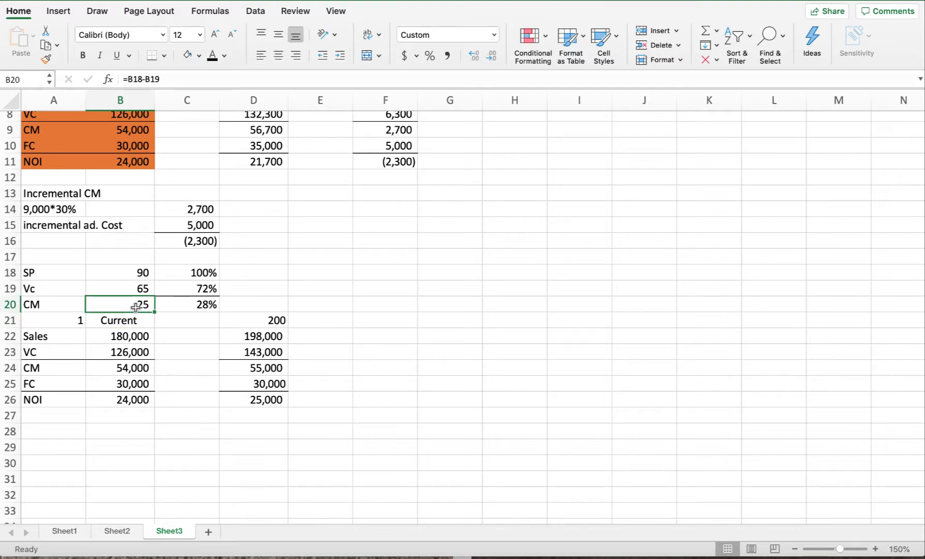
{"action": "key", "text": "Up"}
{"action": "type", "text": "63"}
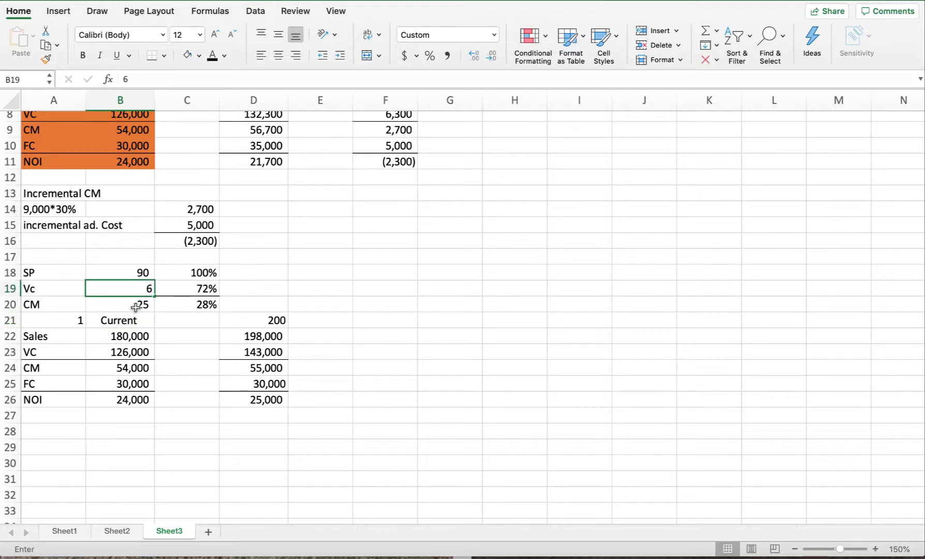
{"action": "key", "text": "Return"}
{"action": "scroll", "coordinate": [174, 309], "scroll_direction": "down", "scroll_amount": 2}
{"action": "scroll", "coordinate": [174, 309], "scroll_direction": "up", "scroll_amount": 3}
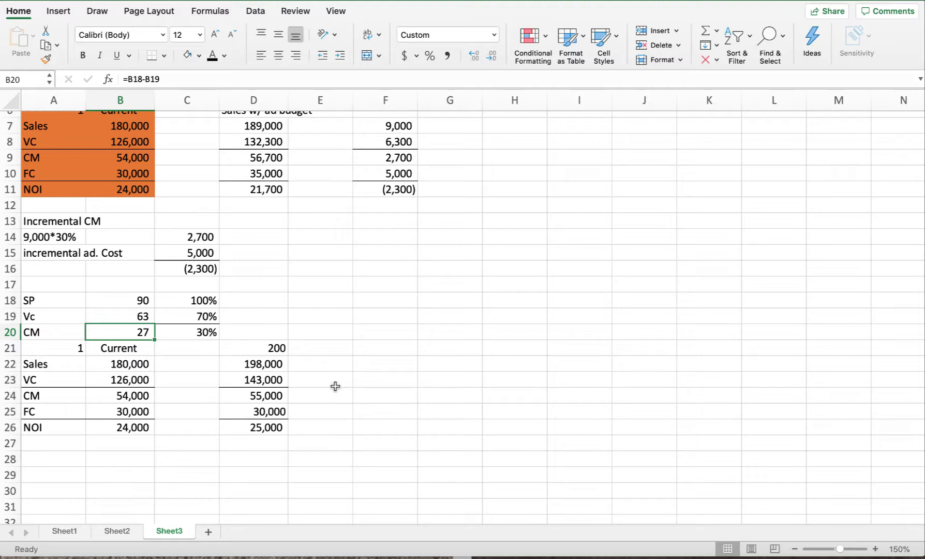
Enter the label "Expected CM with new component" in F21
{"action": "left_click", "coordinate": [369, 348]}
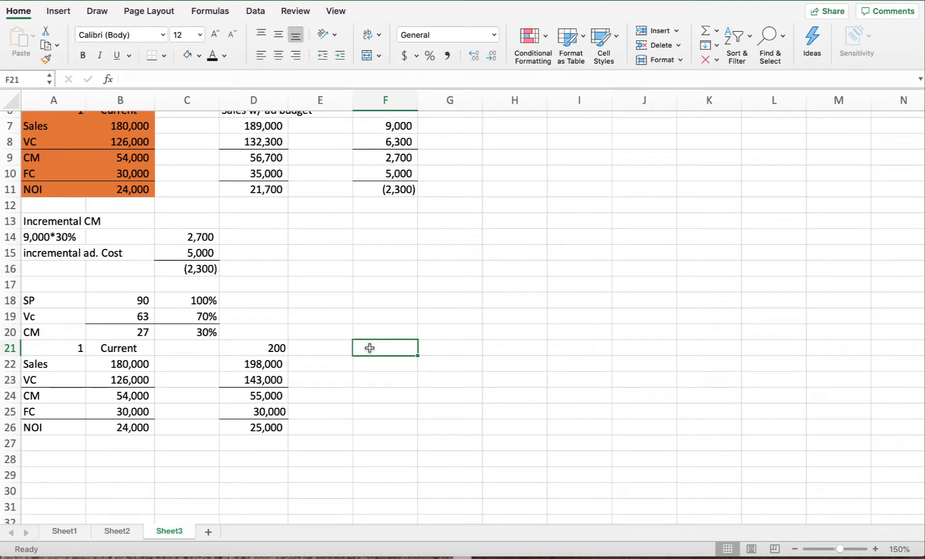
{"action": "type", "text": "Expect"}
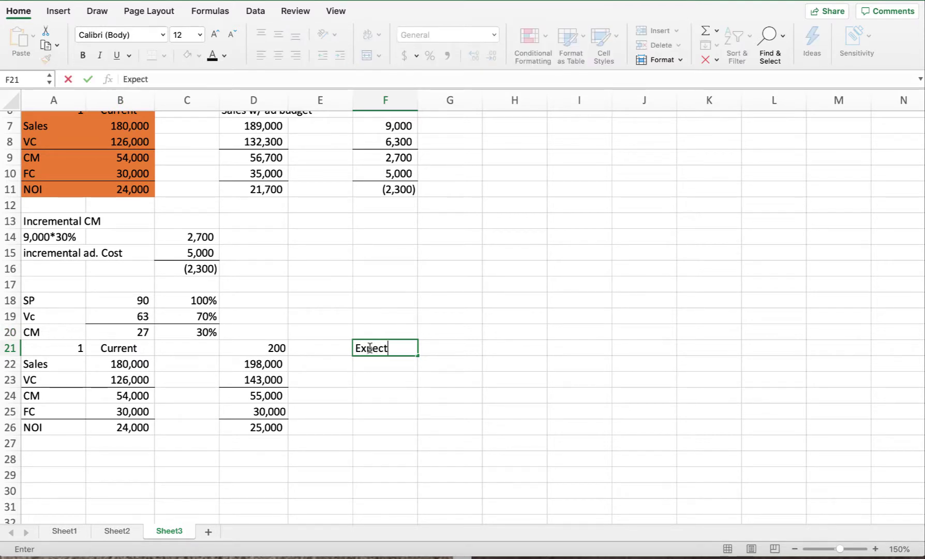
{"action": "type", "text": "s"}
{"action": "key", "text": "BackSpace"}
{"action": "type", "text": "ed CN"}
{"action": "key", "text": "BackSpace"}
{"action": "type", "text": "M"}
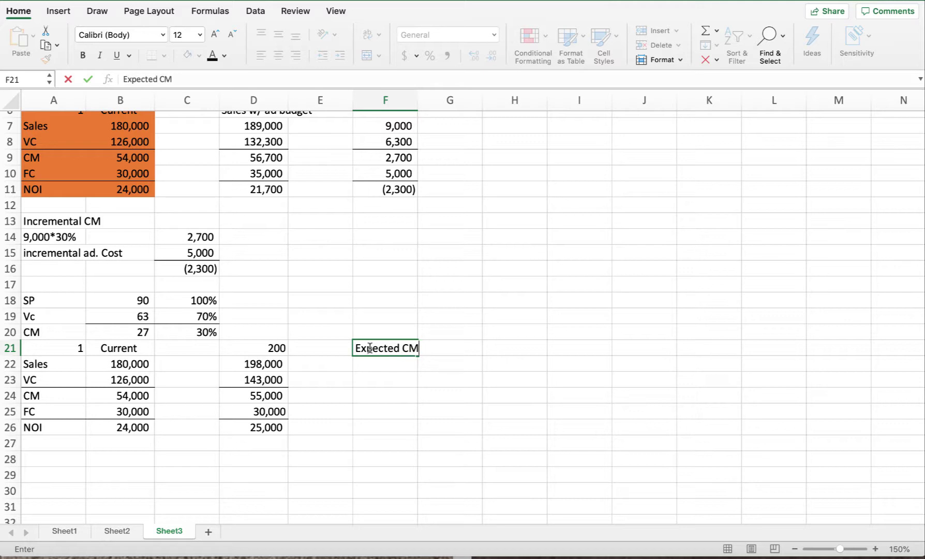
{"action": "type", "text": " with new "}
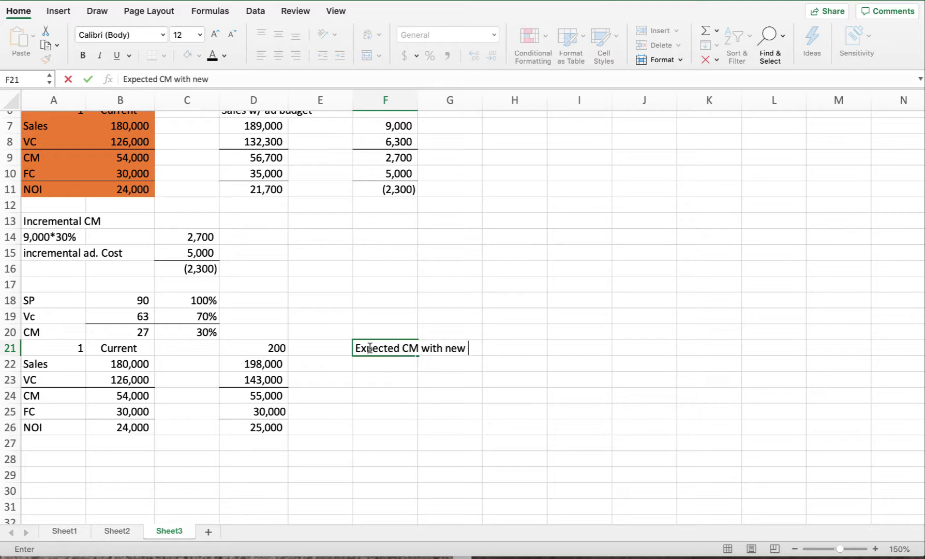
{"action": "type", "text": "compone"}
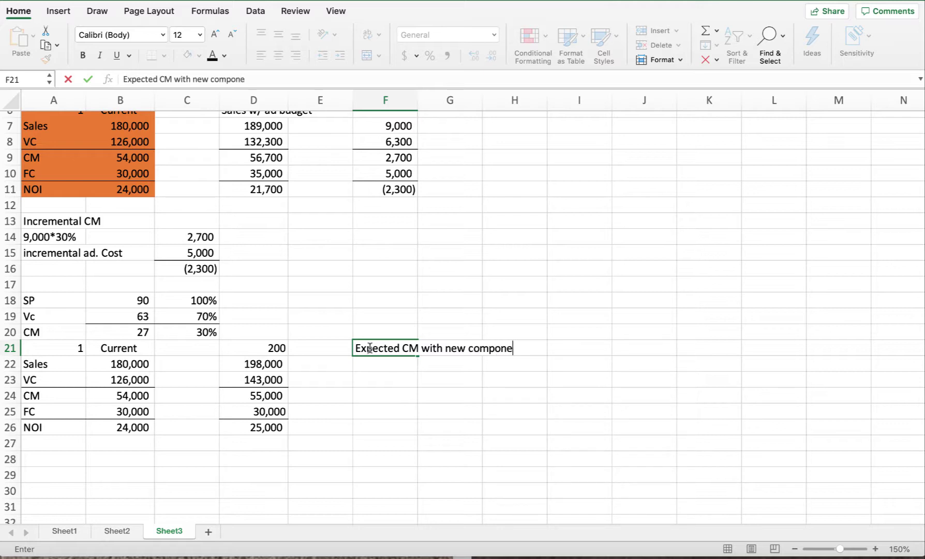
{"action": "type", "text": "nt"}
{"action": "key", "text": "Return"}
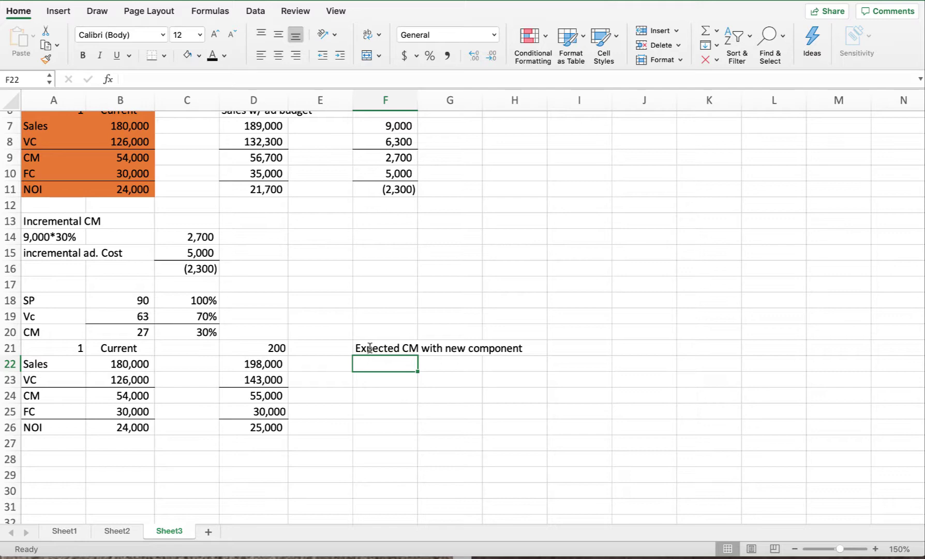
Change the label in F21 to "Expected CM with higher quality component"
{"action": "scroll", "coordinate": [378, 347], "scroll_direction": "right", "scroll_amount": 4}
{"action": "scroll", "coordinate": [290, 357], "scroll_direction": "left", "scroll_amount": 3}
{"action": "scroll", "coordinate": [252, 357], "scroll_direction": "left", "scroll_amount": 3}
{"action": "left_click", "coordinate": [375, 348]}
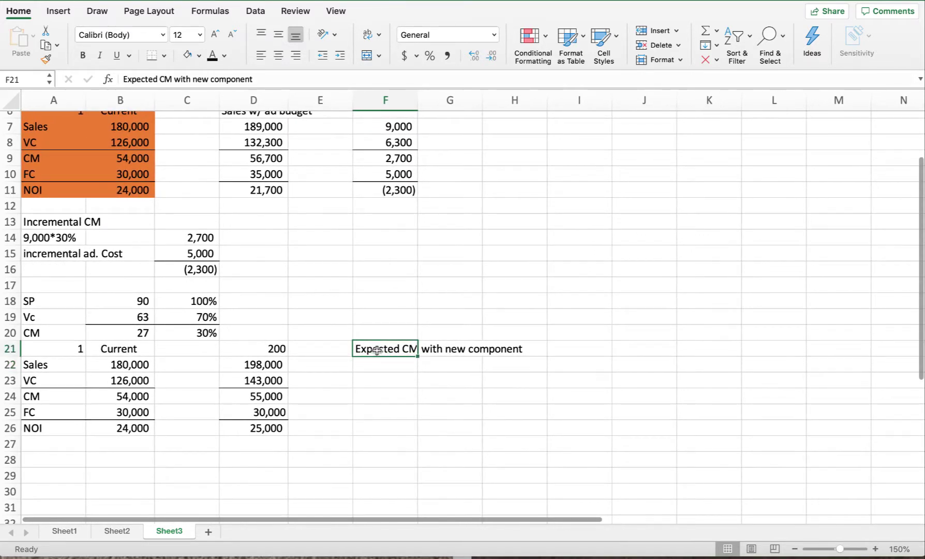
{"action": "left_click", "coordinate": [206, 78]}
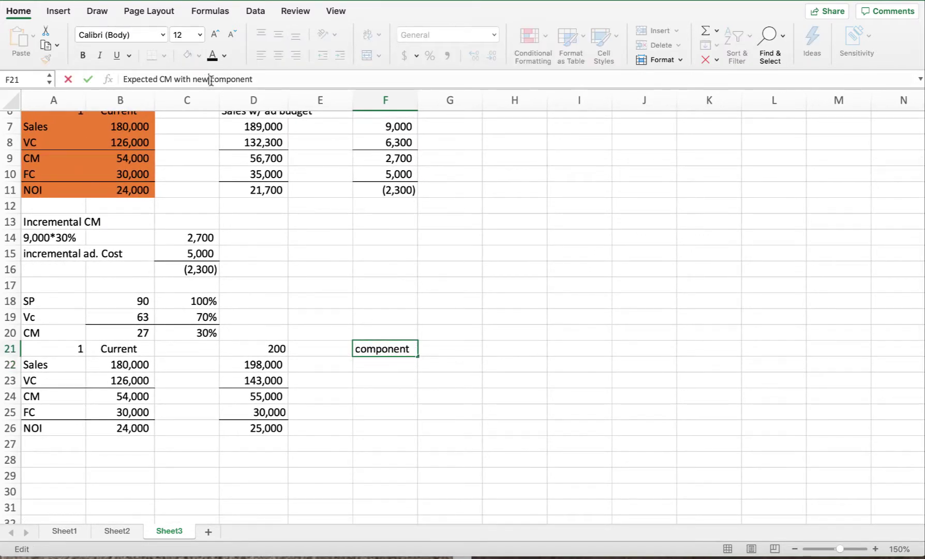
{"action": "key", "text": "BackSpace"}
{"action": "key", "text": "BackSpace"}
{"action": "key", "text": "BackSpace"}
{"action": "key", "text": "BackSpace"}
{"action": "type", "text": "higher "}
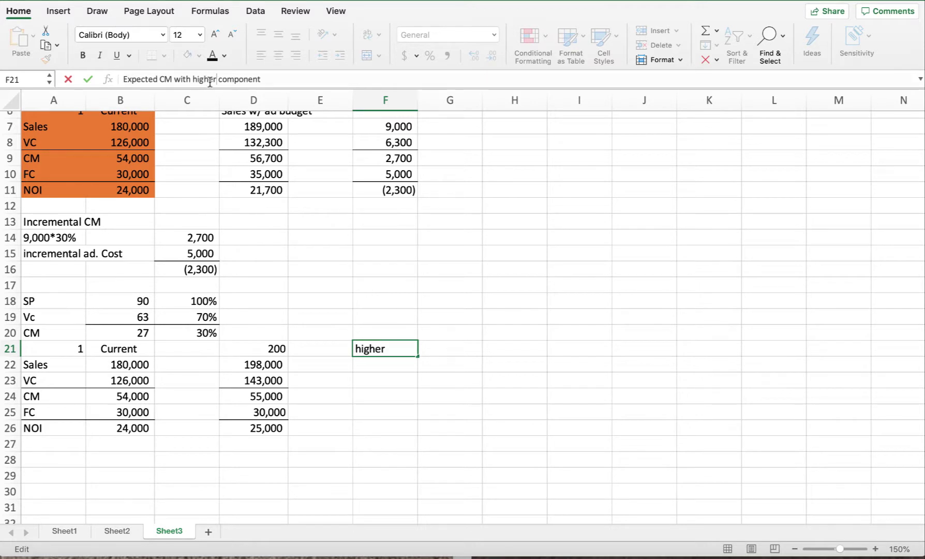
{"action": "type", "text": "quality"}
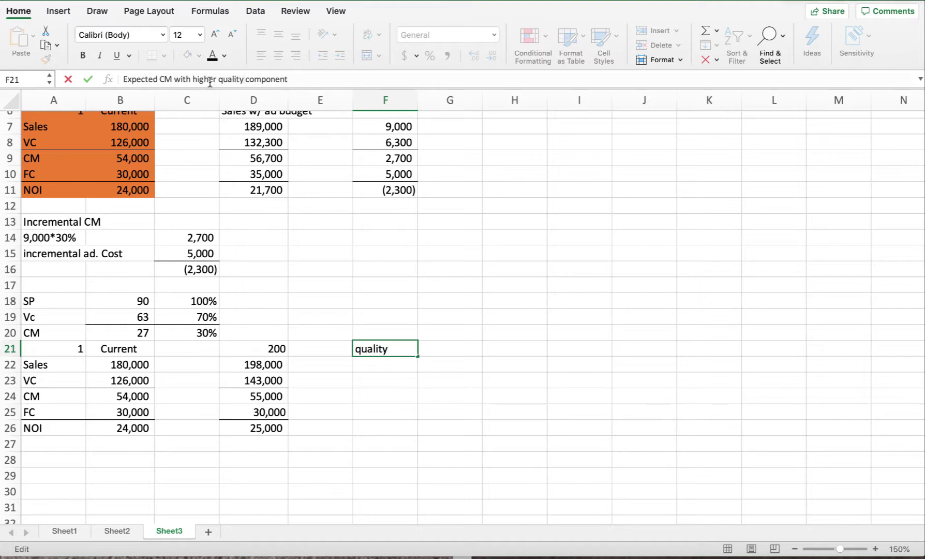
{"action": "key", "text": "Return"}
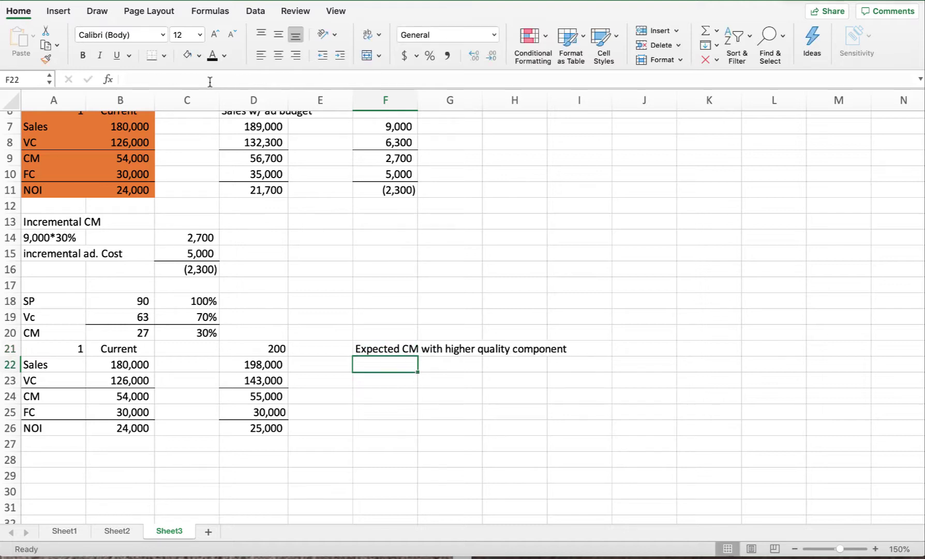
Enter the text 2000*1.1*25 in F23 and calculate the expected contribution margin in G23 as =2000*1.1*25
{"action": "left_click", "coordinate": [382, 378]}
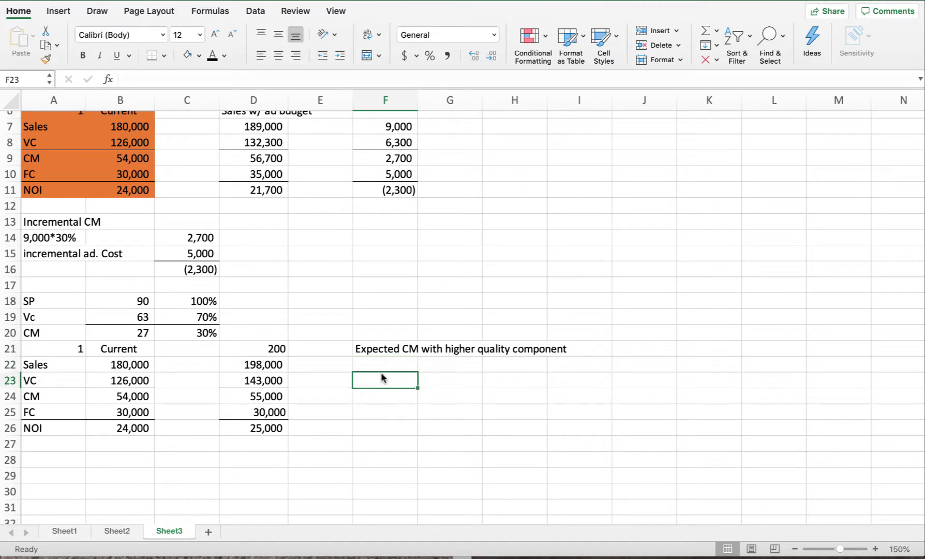
{"action": "type", "text": "80"}
{"action": "key", "text": "BackSpace"}
{"action": "key", "text": "BackSpace"}
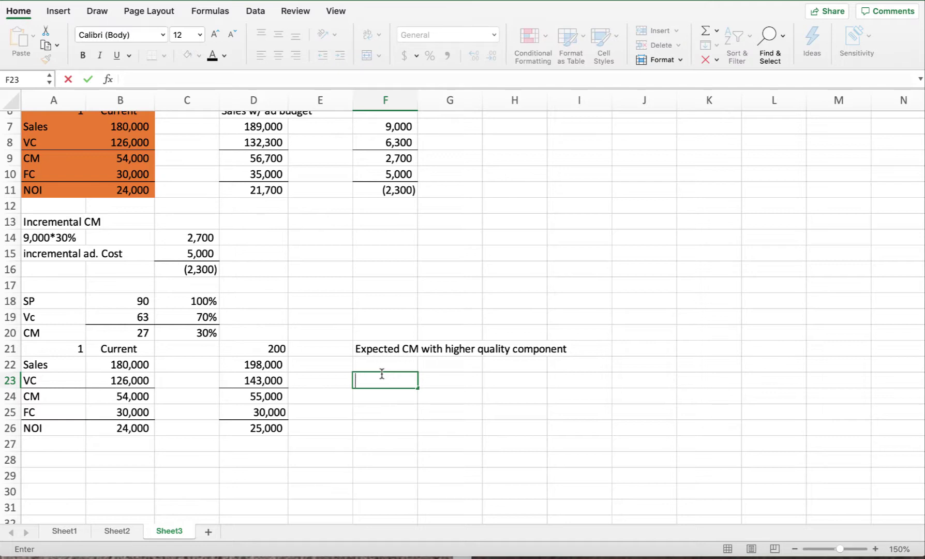
{"action": "type", "text": "2000*1.1"}
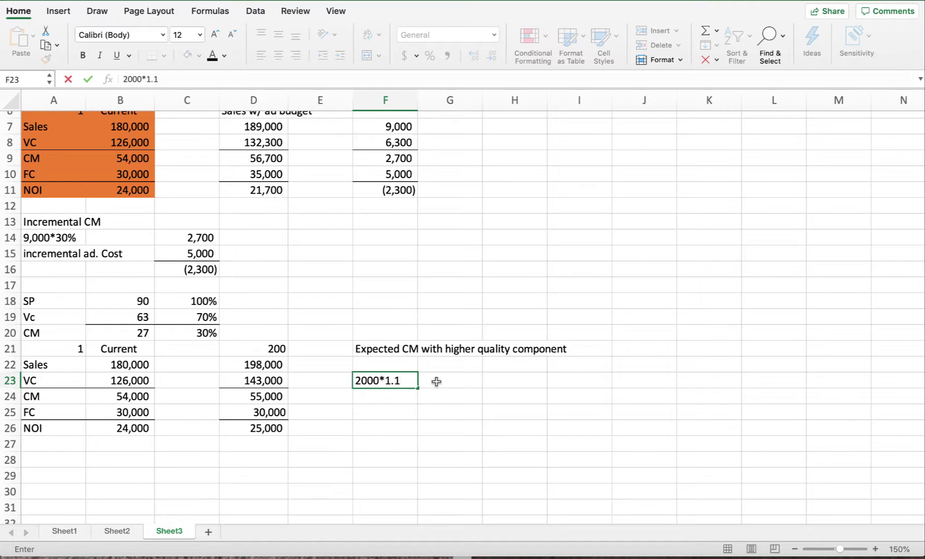
{"action": "type", "text": "*25"}
{"action": "left_click", "coordinate": [437, 382]}
{"action": "type", "text": "=2000"}
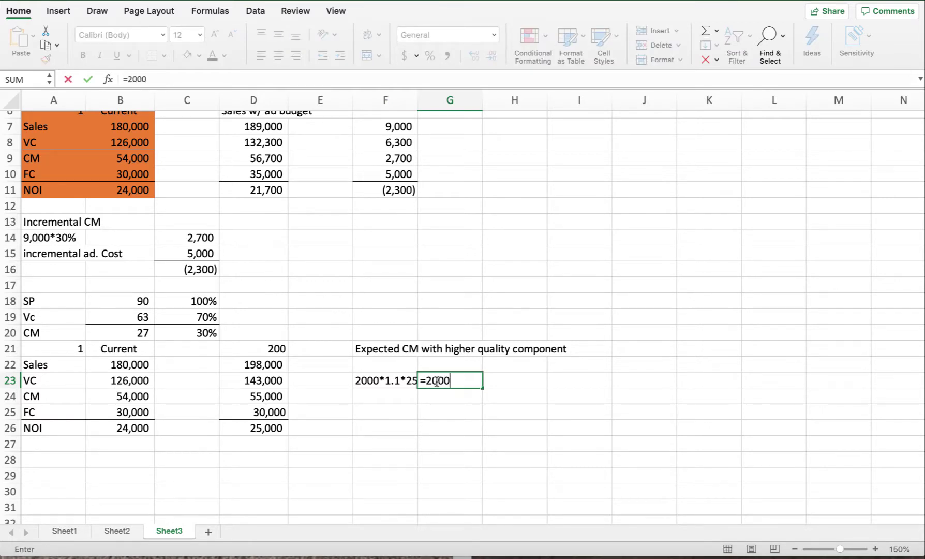
{"action": "type", "text": "*1.1*25"}
{"action": "key", "text": "Return"}
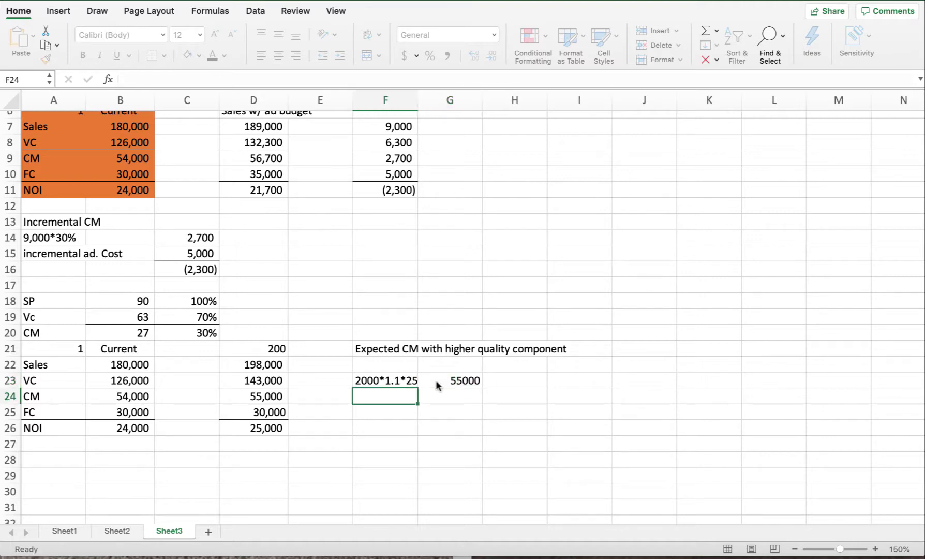
Format the expected contribution margin in G23 with a thousands separator and no decimals
{"action": "scroll", "coordinate": [436, 380], "scroll_direction": "up", "scroll_amount": 2}
{"action": "scroll", "coordinate": [446, 385], "scroll_direction": "down", "scroll_amount": 1}
{"action": "scroll", "coordinate": [446, 386], "scroll_direction": "left", "scroll_amount": 1}
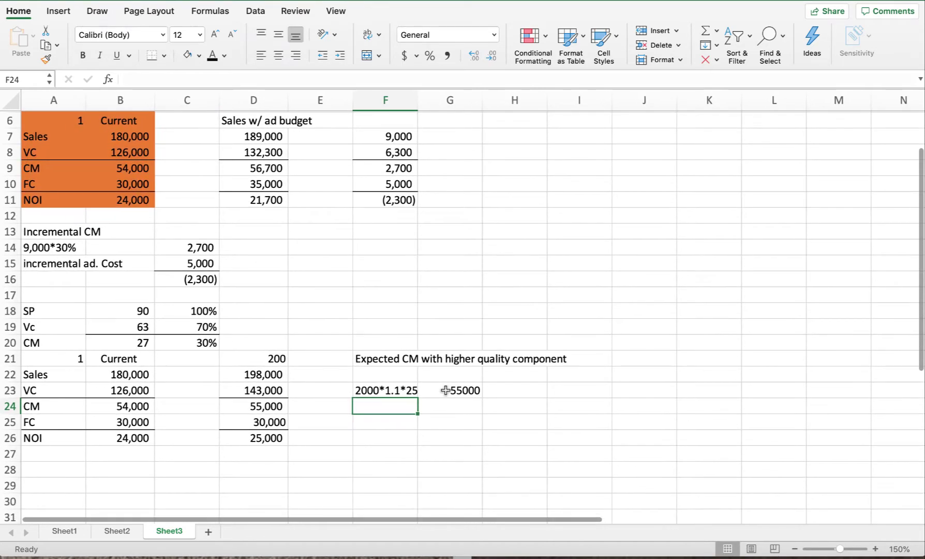
{"action": "left_click", "coordinate": [446, 389]}
{"action": "left_click", "coordinate": [447, 56]}
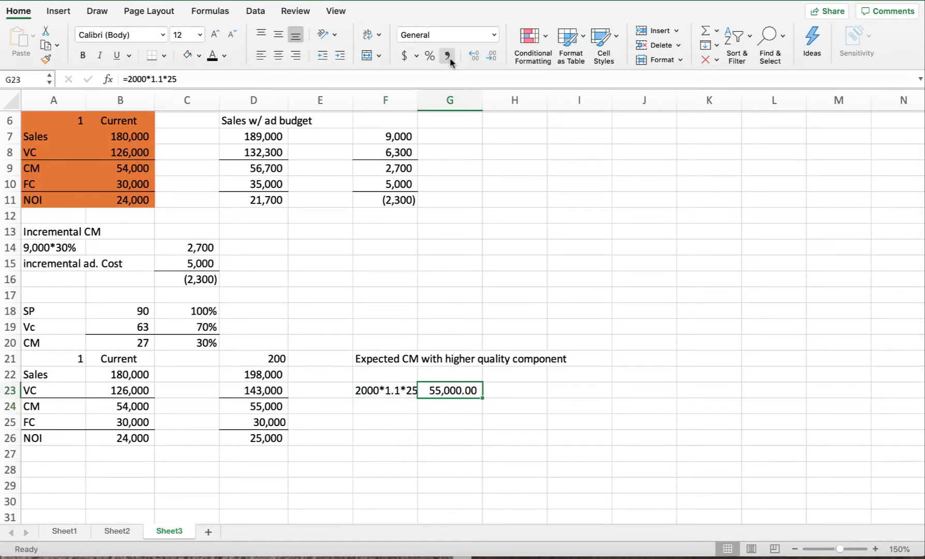
{"action": "left_click", "coordinate": [492, 56]}
{"action": "left_click", "coordinate": [491, 56]}
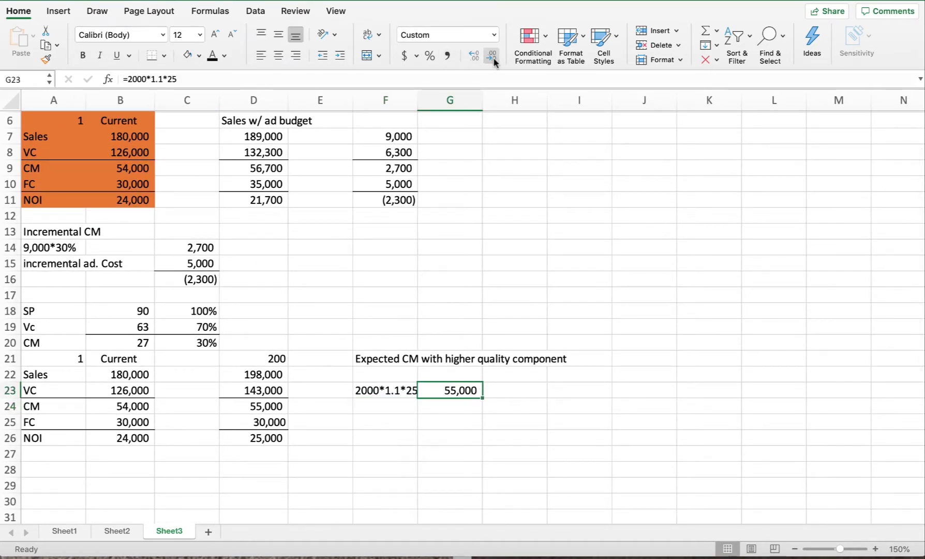
Enter the label "current CM" in F25 and calculate it in G25 as =2000*27
{"action": "left_click", "coordinate": [367, 421]}
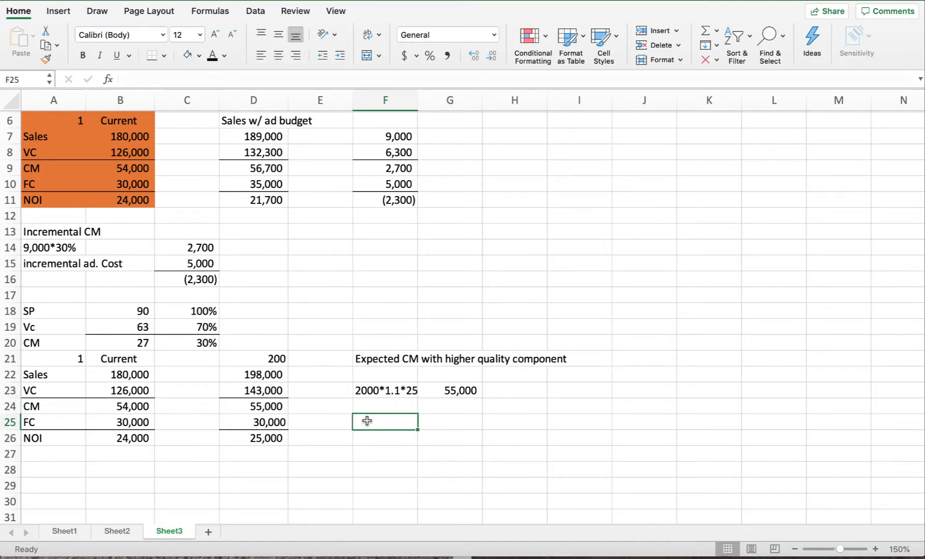
{"action": "type", "text": "curre"}
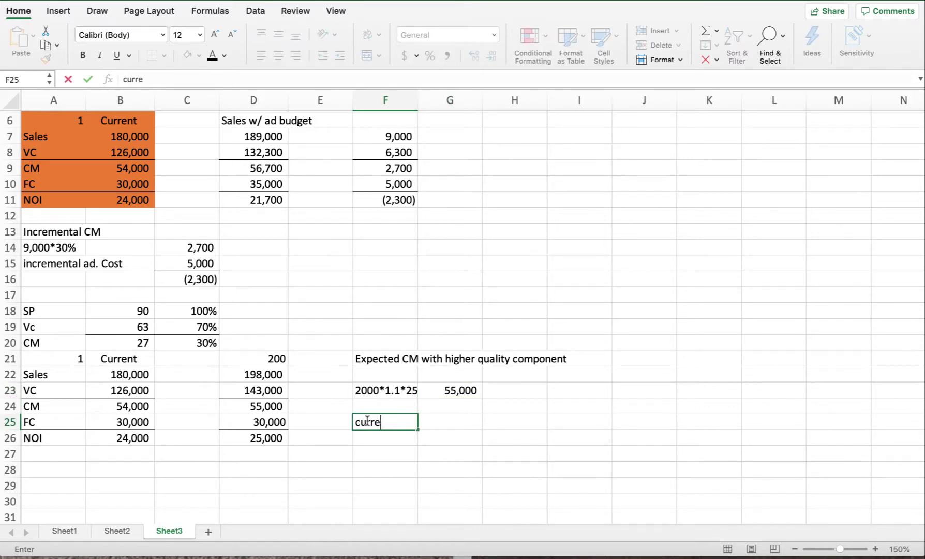
{"action": "type", "text": "nt CM"}
{"action": "key", "text": "Tab"}
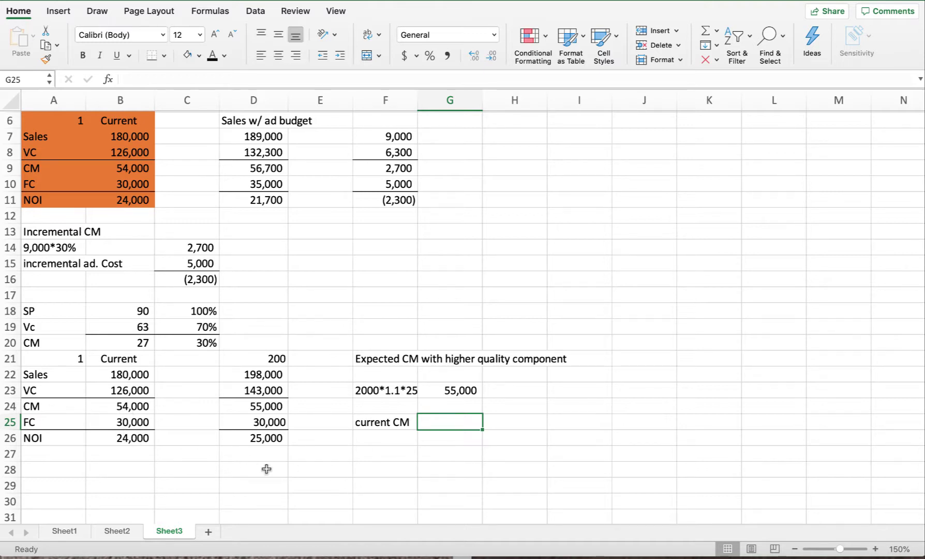
{"action": "type", "text": "=20"}
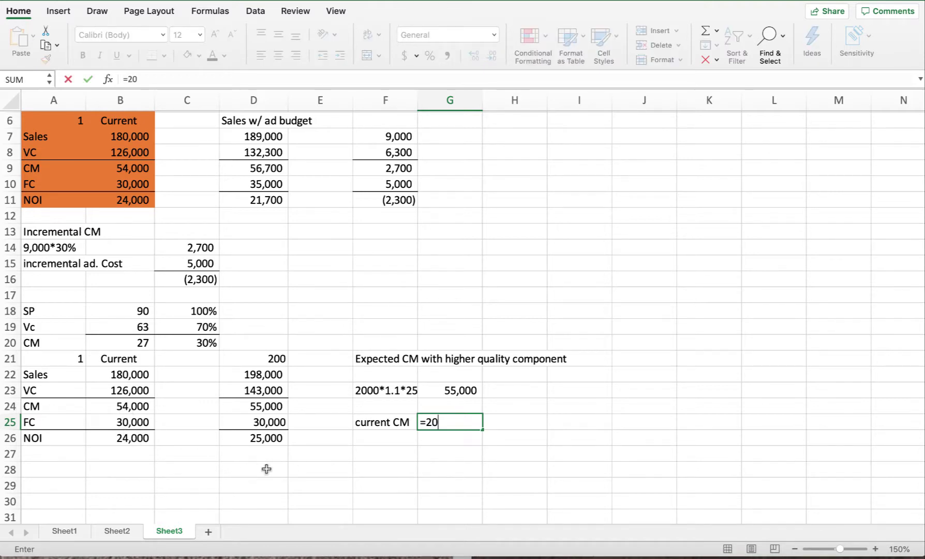
{"action": "type", "text": "00*27"}
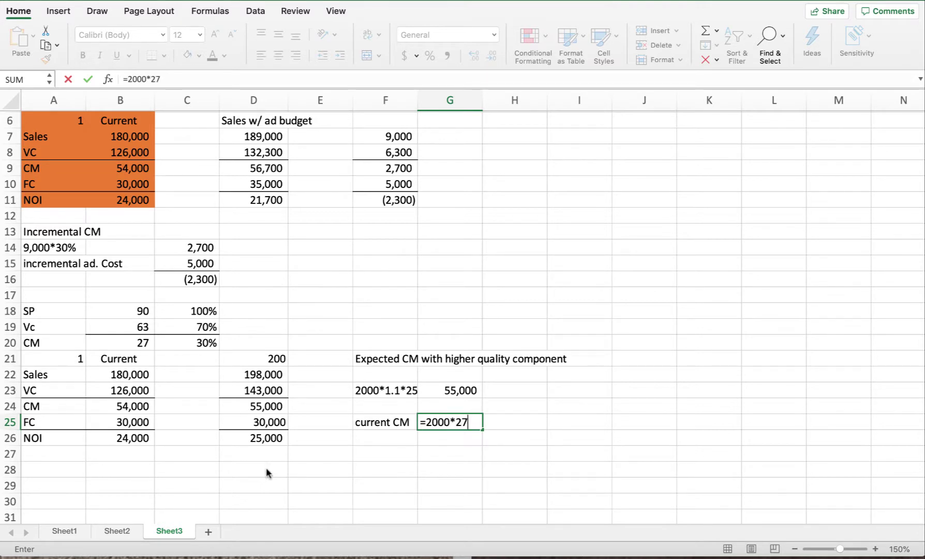
{"action": "key", "text": "Return"}
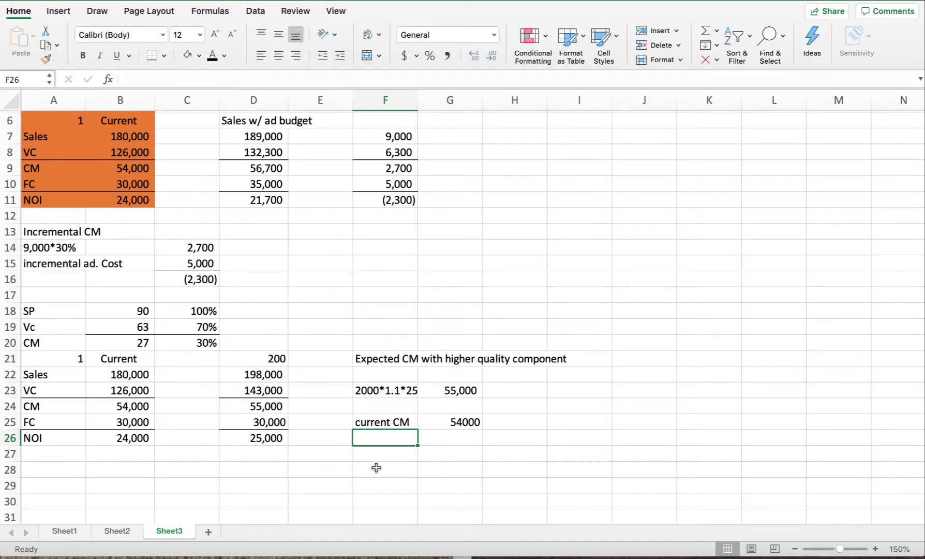
Format the current contribution margin in G25 with a thousands separator, no decimals and a bottom border
{"action": "left_click", "coordinate": [448, 421]}
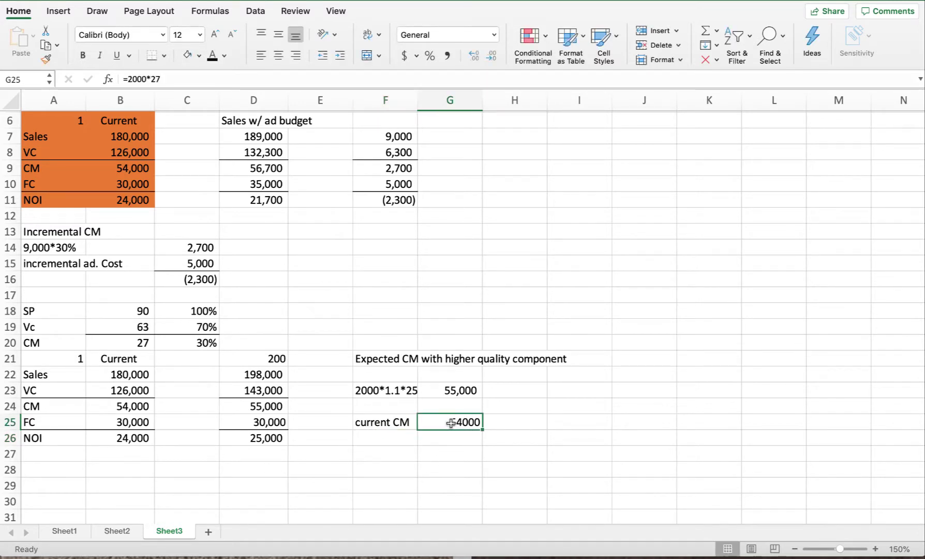
{"action": "left_click", "coordinate": [448, 55]}
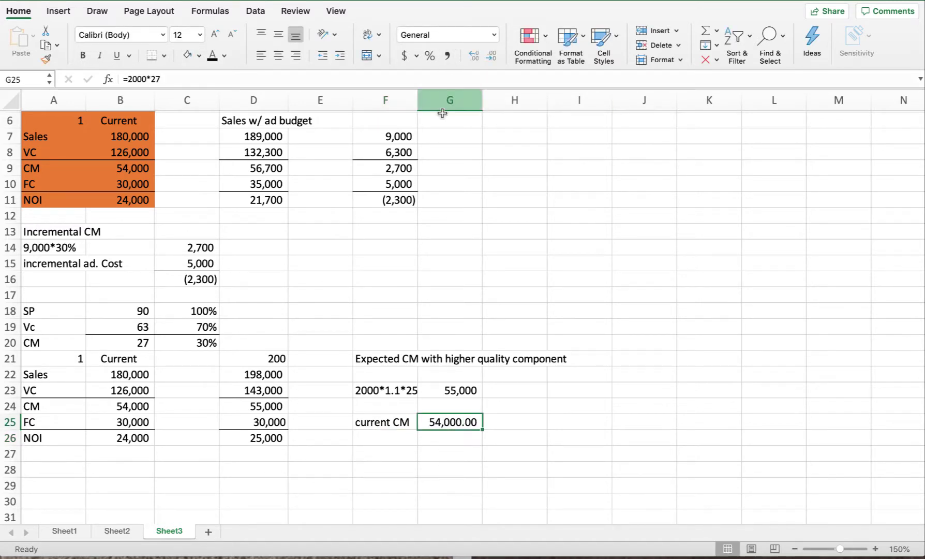
{"action": "left_click", "coordinate": [491, 56]}
{"action": "left_click", "coordinate": [491, 56]}
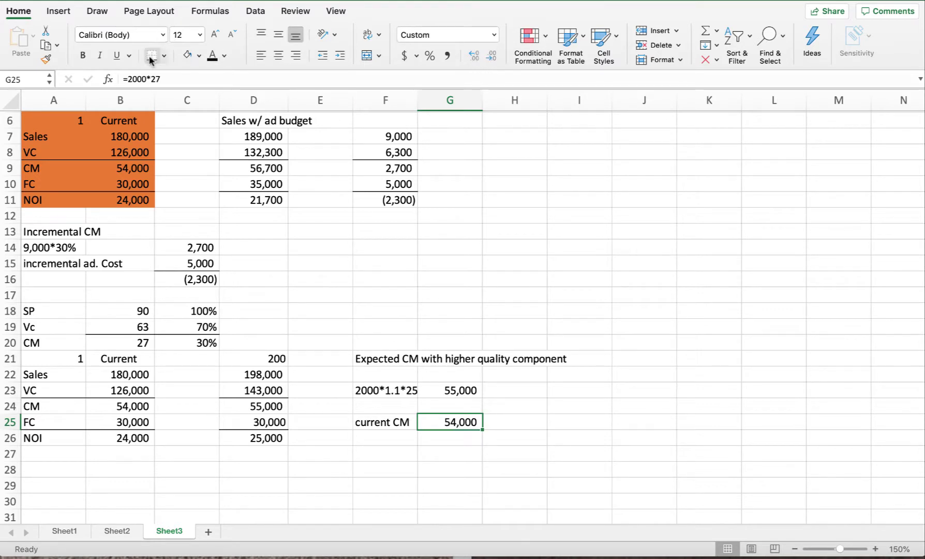
Calculate the difference between expected and current contribution margin in G26 as =G23-G25
{"action": "left_click", "coordinate": [458, 436]}
{"action": "type", "text": "="}
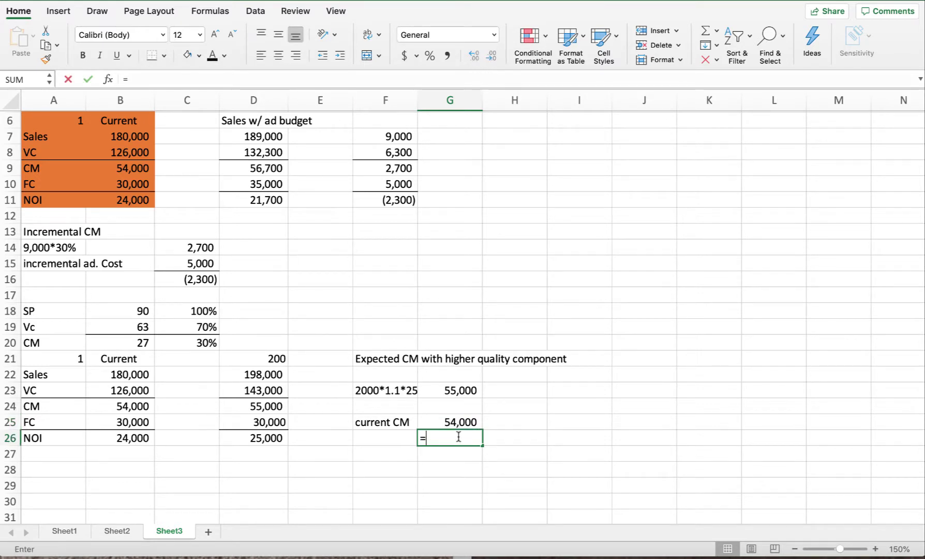
{"action": "left_click", "coordinate": [453, 392]}
{"action": "type", "text": "-"}
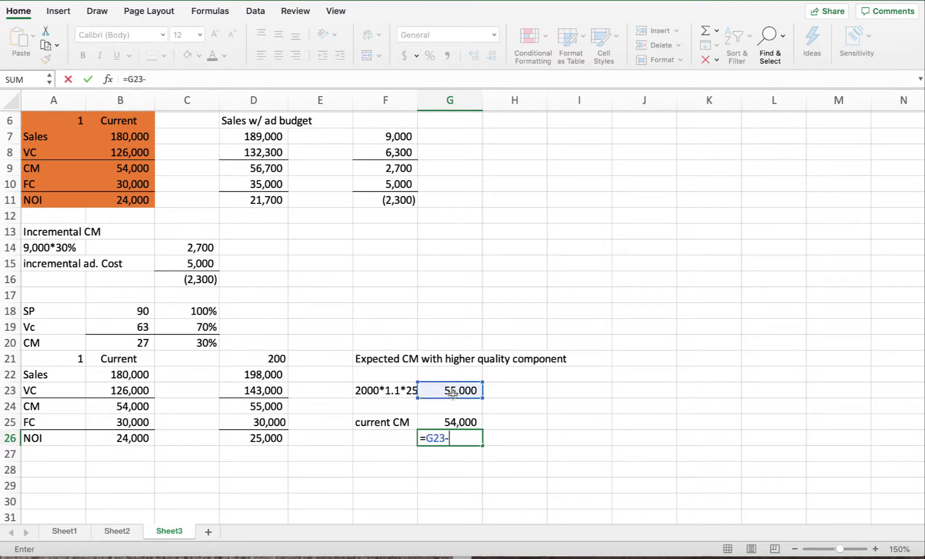
{"action": "left_click", "coordinate": [450, 422]}
{"action": "key", "text": "Return"}
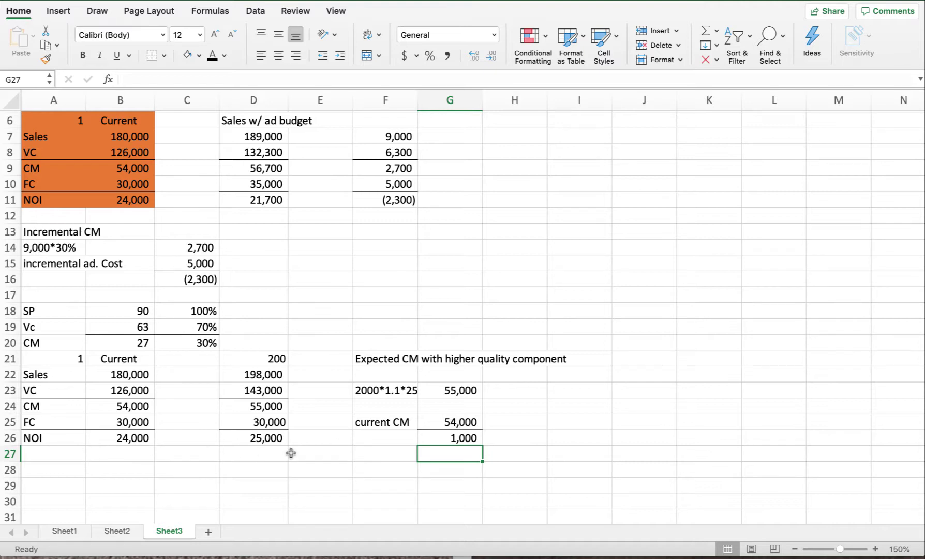
Label the difference "Chg in tot. CM" in F26 and widen column F to fit the text
{"action": "left_click", "coordinate": [375, 440]}
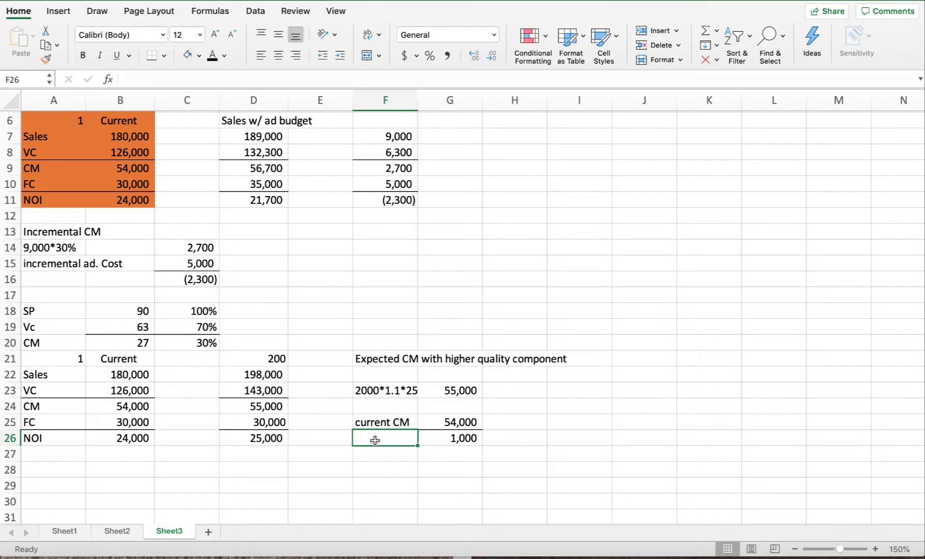
{"action": "type", "text": "Ch"}
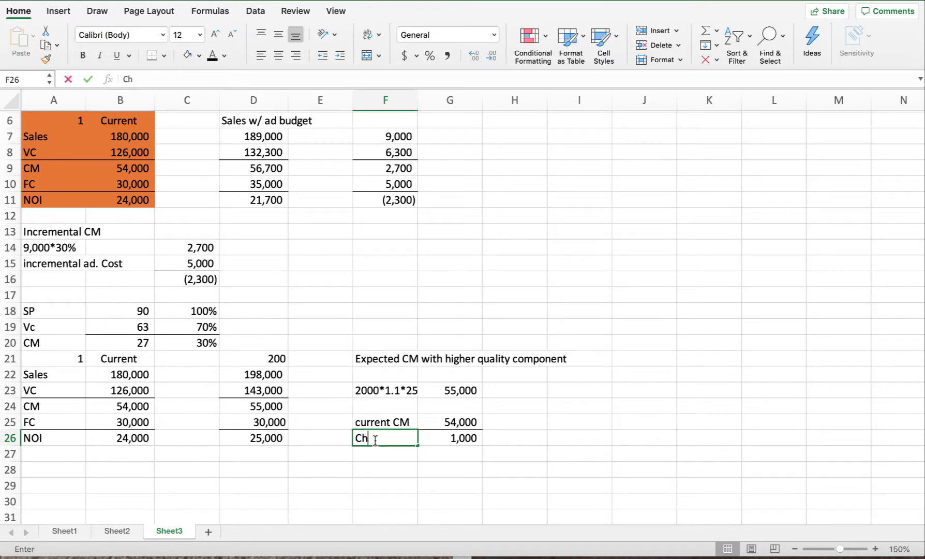
{"action": "type", "text": "g in "}
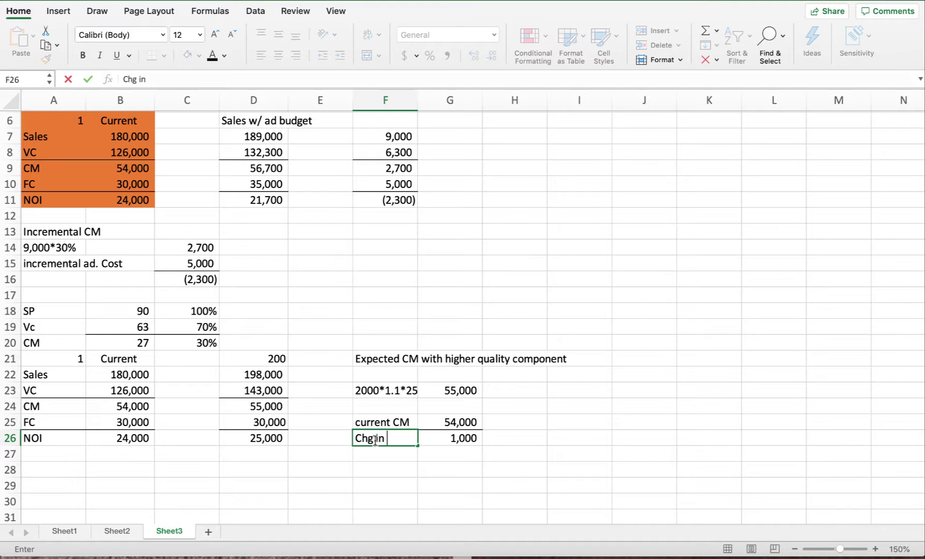
{"action": "type", "text": "tot. CM"}
{"action": "key", "text": "Return"}
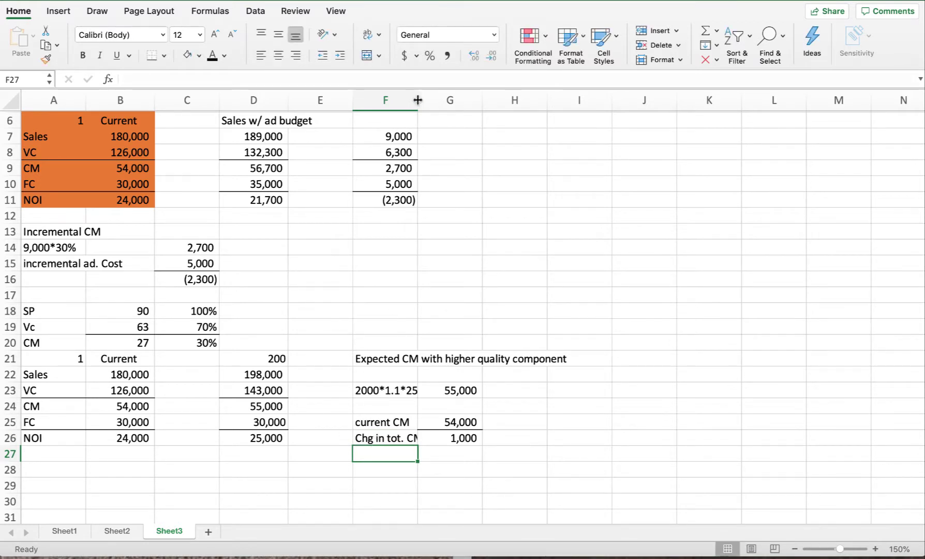
{"action": "left_click_drag", "start_coordinate": [417, 100], "coordinate": [441, 100]}
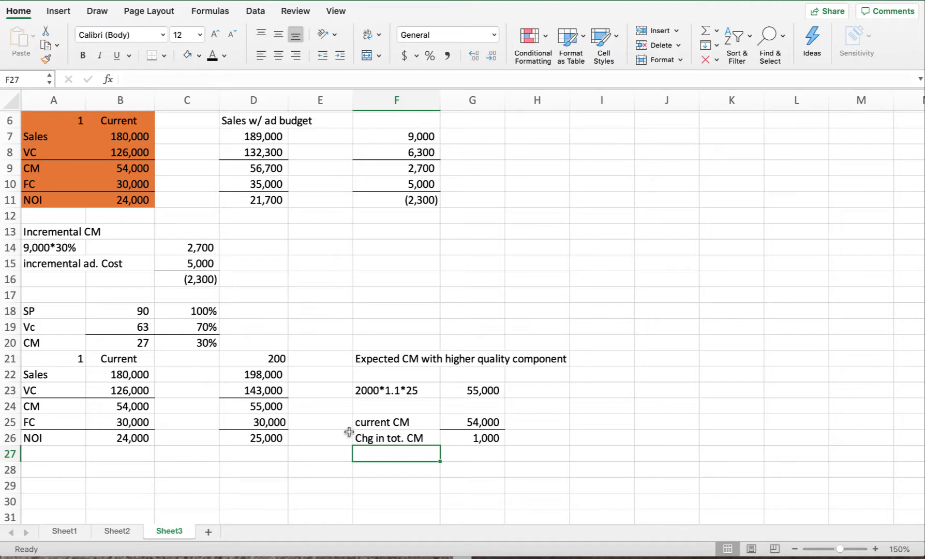
Add a new blank worksheet after Sheet3 and set its zoom to 140%
{"action": "left_click", "coordinate": [384, 389]}
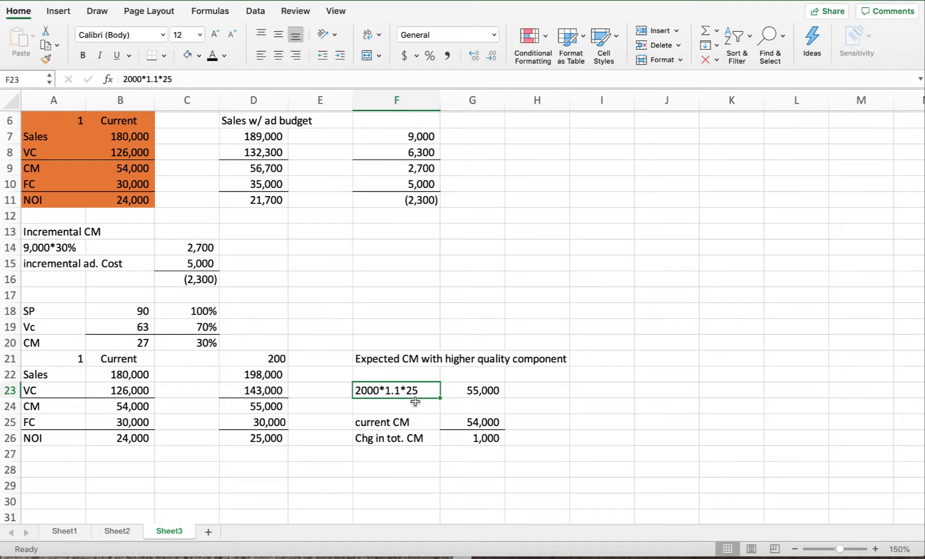
{"action": "left_click", "coordinate": [208, 531]}
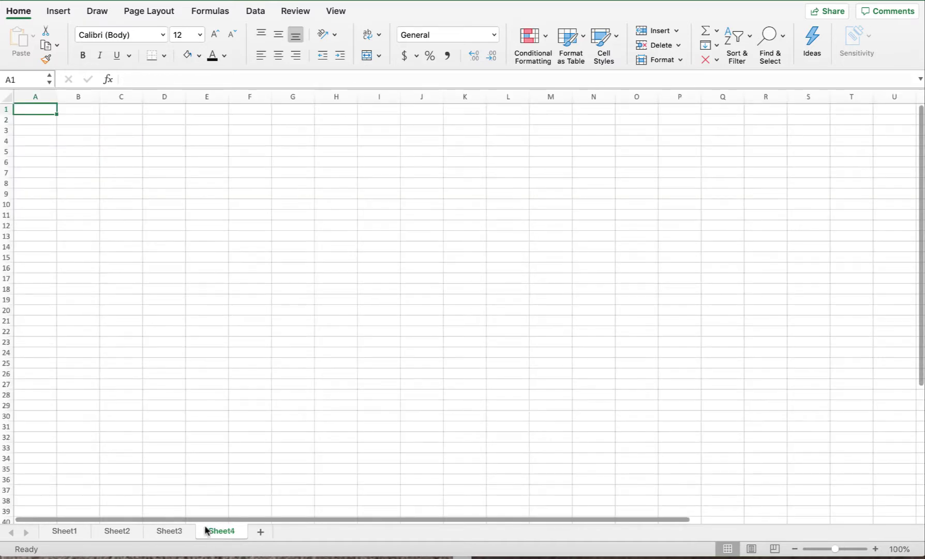
{"action": "left_click", "coordinate": [875, 549]}
{"action": "left_click", "coordinate": [875, 549]}
{"action": "left_click", "coordinate": [874, 549]}
{"action": "left_click", "coordinate": [875, 549]}
{"action": "left_click", "coordinate": [875, 549]}
{"action": "left_click", "coordinate": [875, 549]}
{"action": "left_click", "coordinate": [874, 549]}
{"action": "left_click", "coordinate": [874, 549]}
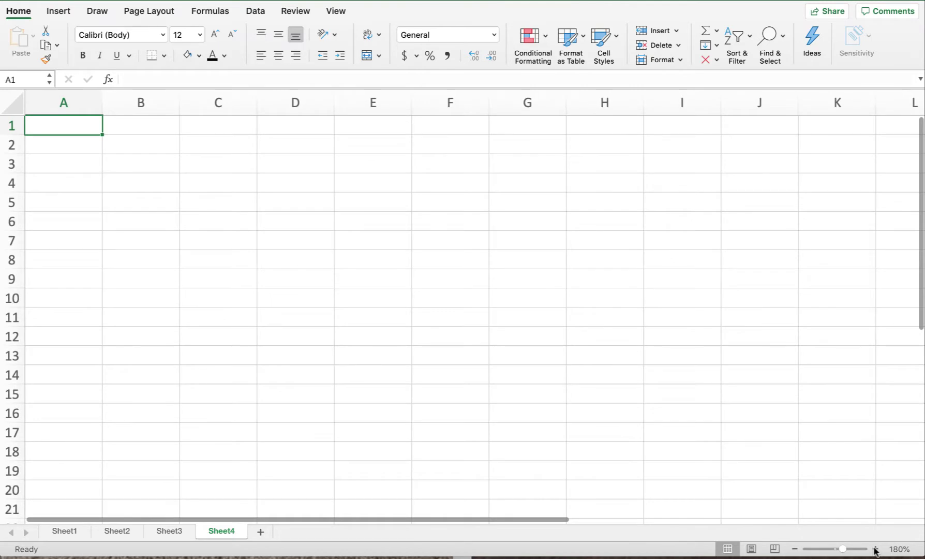
{"action": "left_click", "coordinate": [795, 549]}
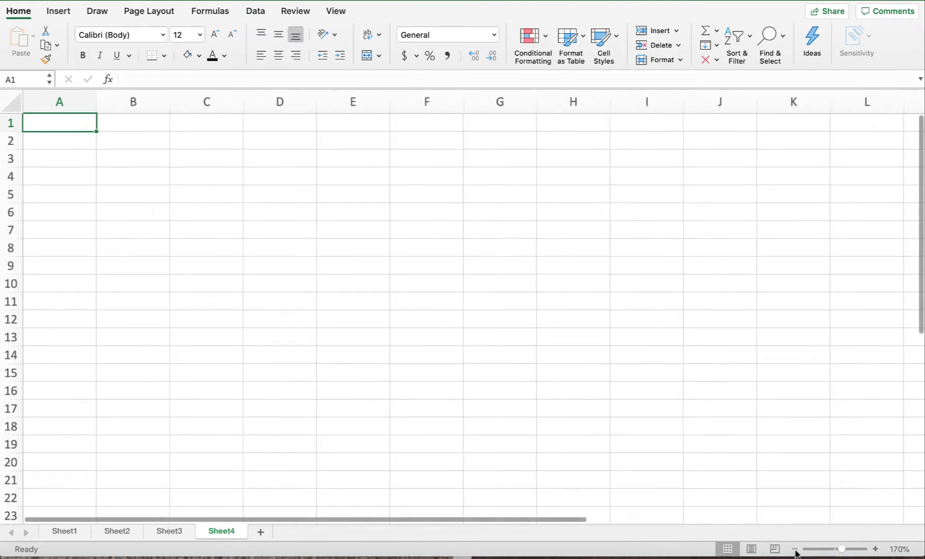
{"action": "left_click", "coordinate": [795, 549]}
{"action": "left_click", "coordinate": [796, 549]}
{"action": "left_click", "coordinate": [796, 549]}
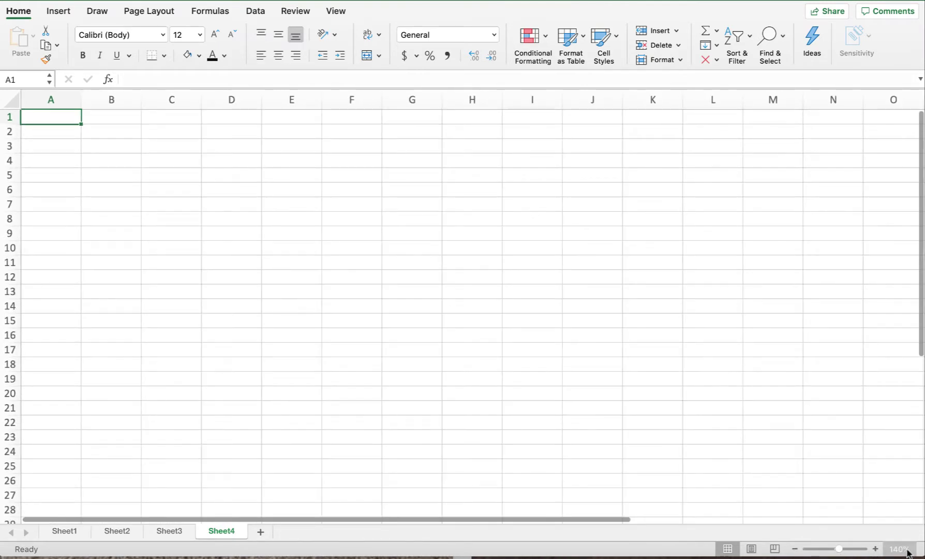
Enter the label "SP" in A2 and its value 15 in B2
{"action": "left_click", "coordinate": [875, 549]}
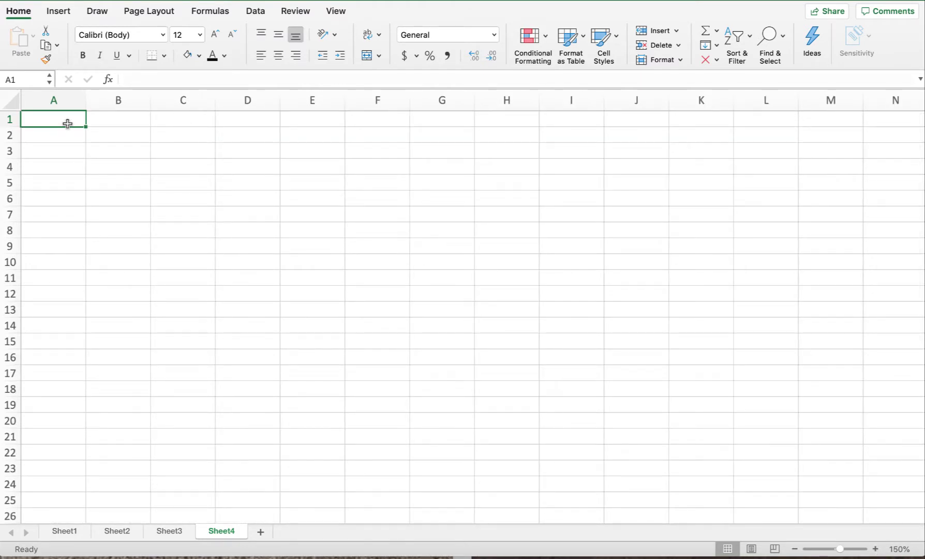
{"action": "key", "text": "Down"}
{"action": "type", "text": "SP"}
{"action": "key", "text": "Tab"}
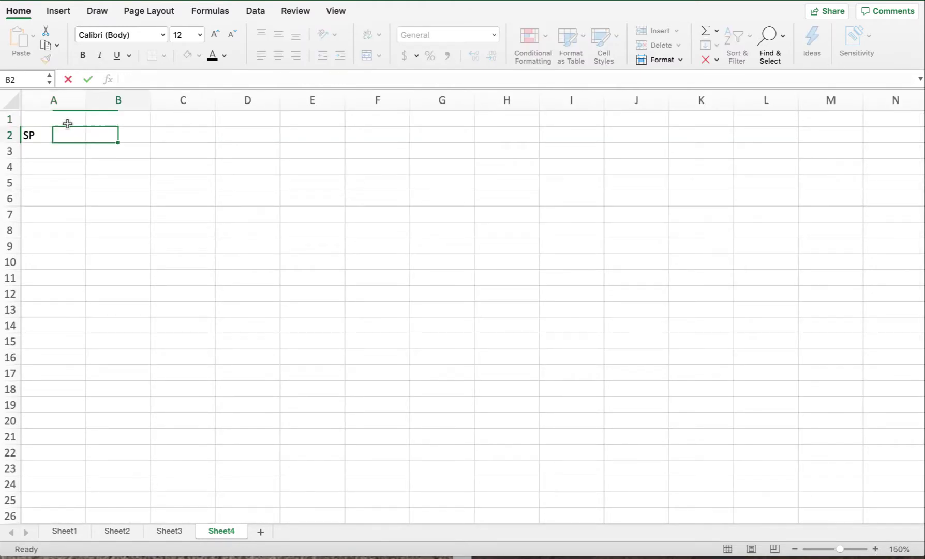
{"action": "type", "text": "15"}
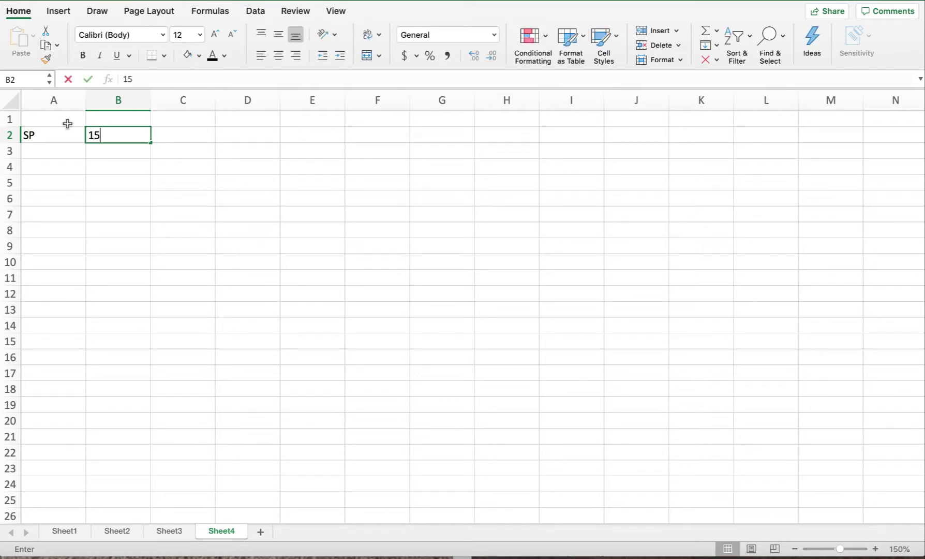
{"action": "key", "text": "Return"}
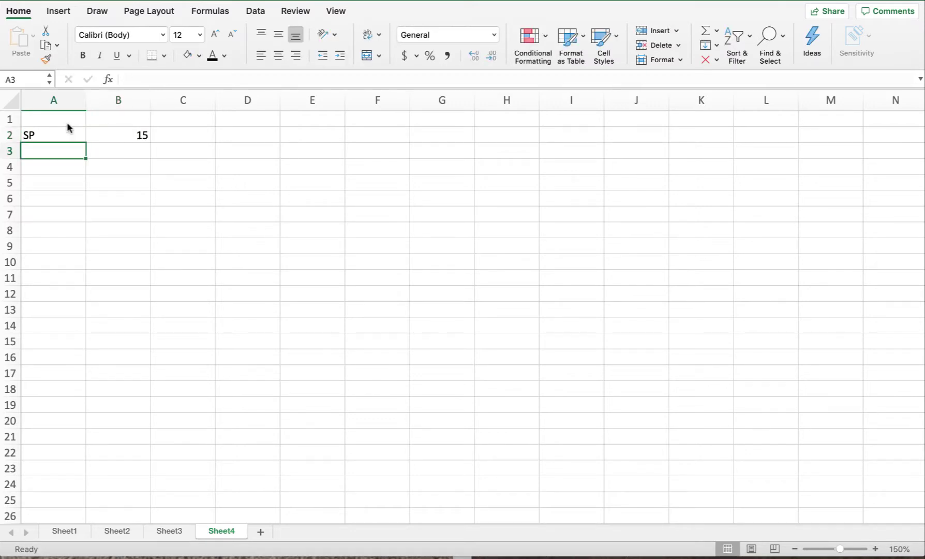
Enter the label "VC" in A3 and its value 12 in B3
{"action": "type", "text": "CM"}
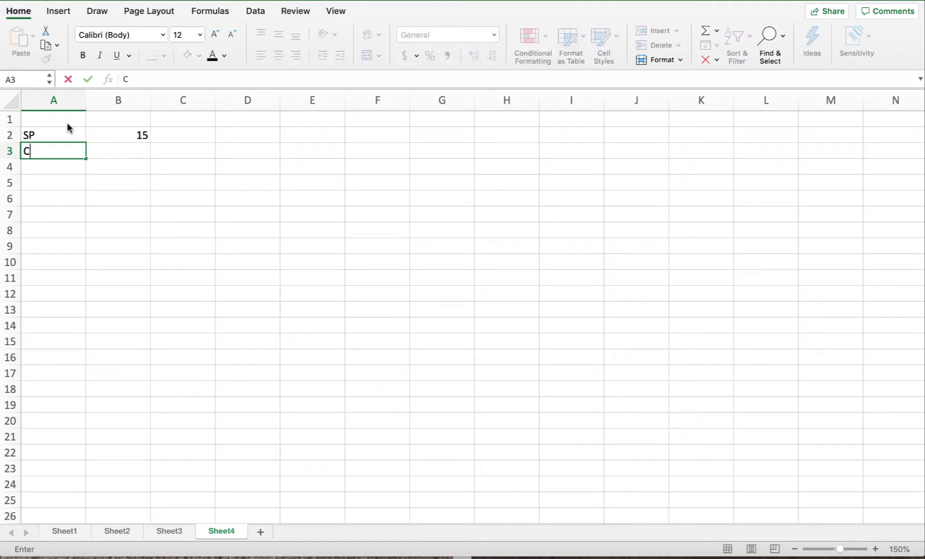
{"action": "key", "text": "BackSpace"}
{"action": "key", "text": "BackSpace"}
{"action": "type", "text": "VC"}
{"action": "key", "text": "Tab"}
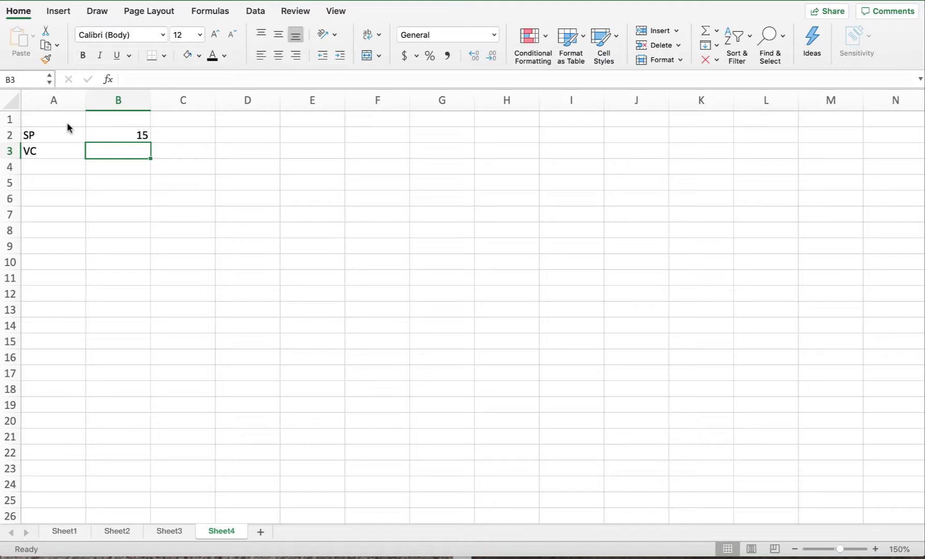
{"action": "type", "text": "12"}
{"action": "key", "text": "Return"}
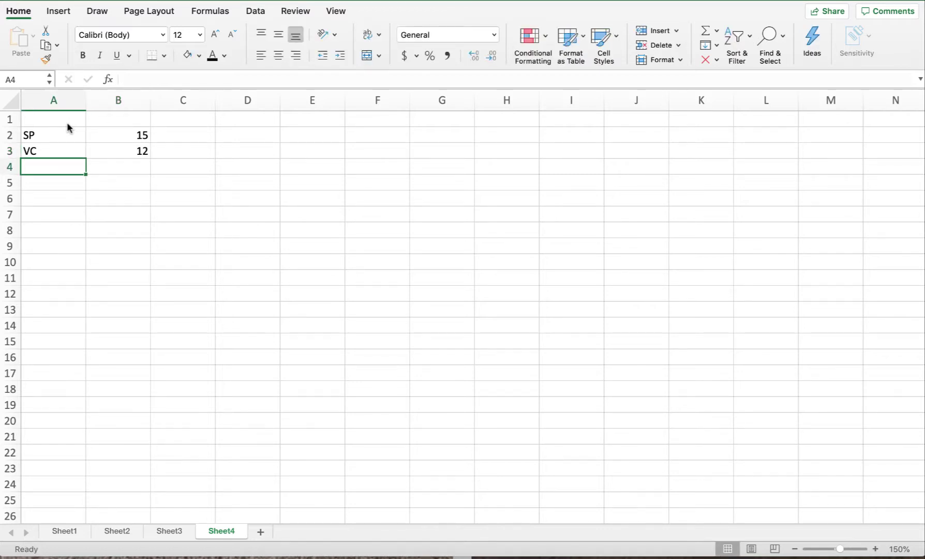
Add a bottom border to B3 and calculate the contribution margin in B4 as =B2-B3
{"action": "left_click", "coordinate": [121, 151]}
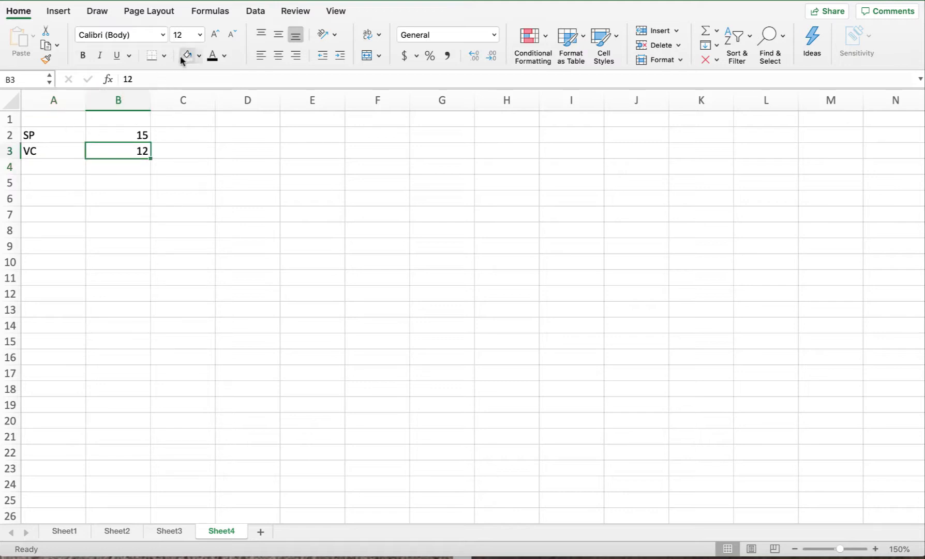
{"action": "left_click", "coordinate": [125, 163]}
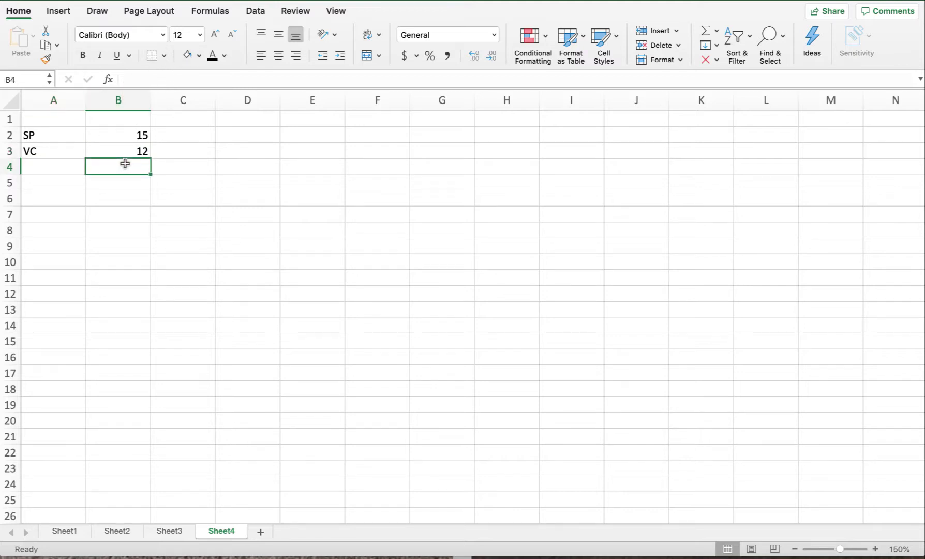
{"action": "type", "text": "="}
{"action": "left_click", "coordinate": [129, 138]}
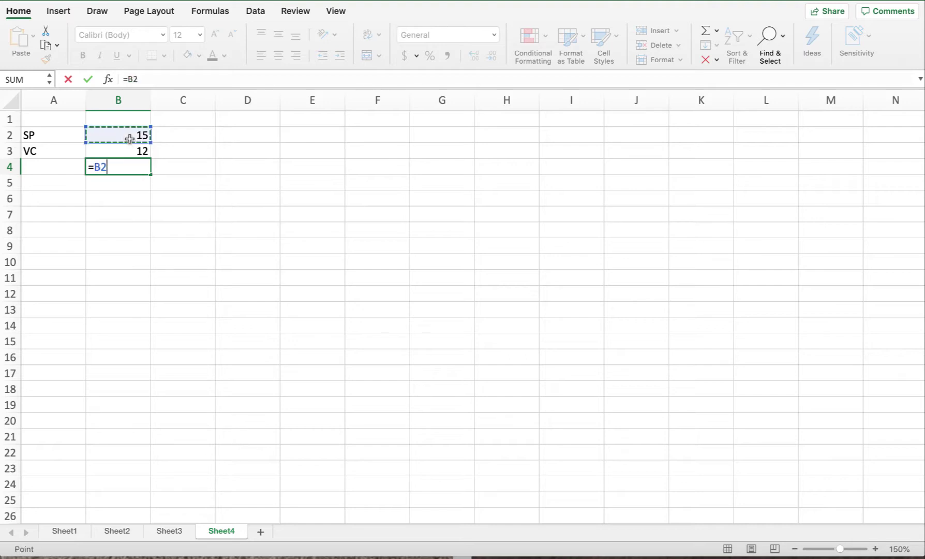
{"action": "type", "text": "-"}
{"action": "left_click", "coordinate": [125, 151]}
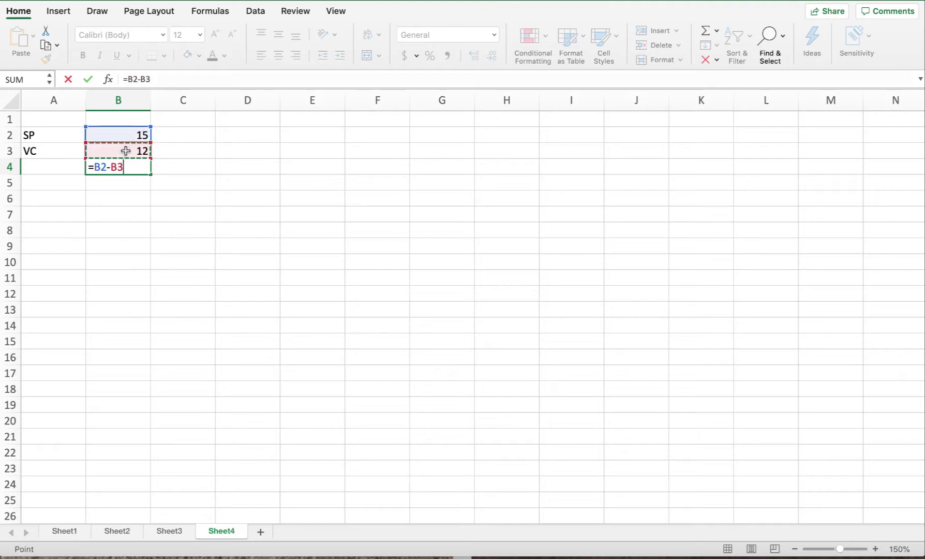
{"action": "key", "text": "Return"}
Label the contribution margin row "CM" in A4
{"action": "left_click", "coordinate": [45, 169]}
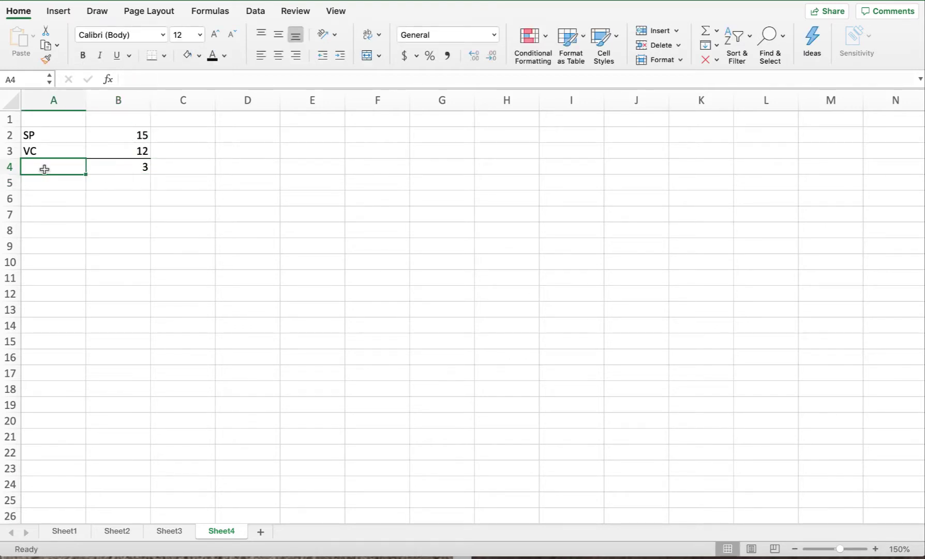
{"action": "type", "text": "CM"}
{"action": "key", "text": "Return"}
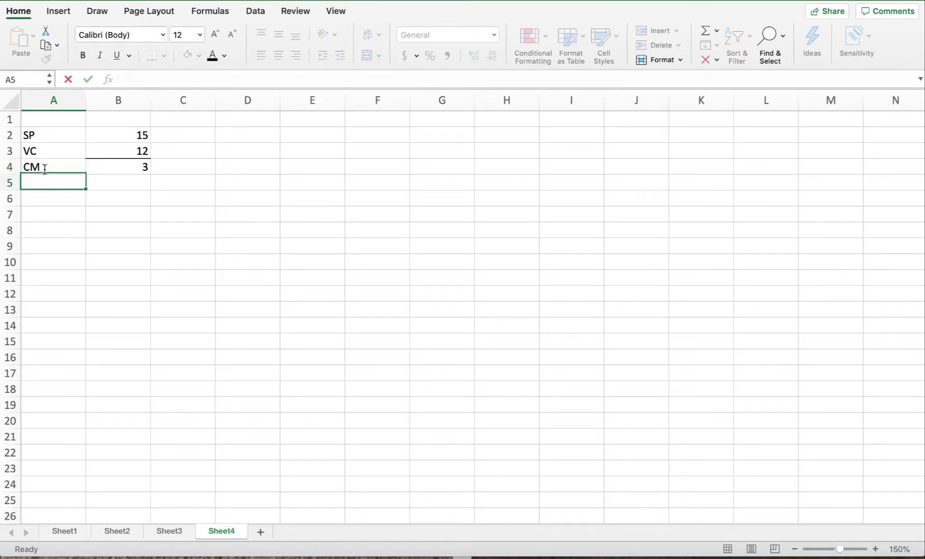
Enter the label "FC" in A5 and its value 4200 in B5
{"action": "type", "text": "FC"}
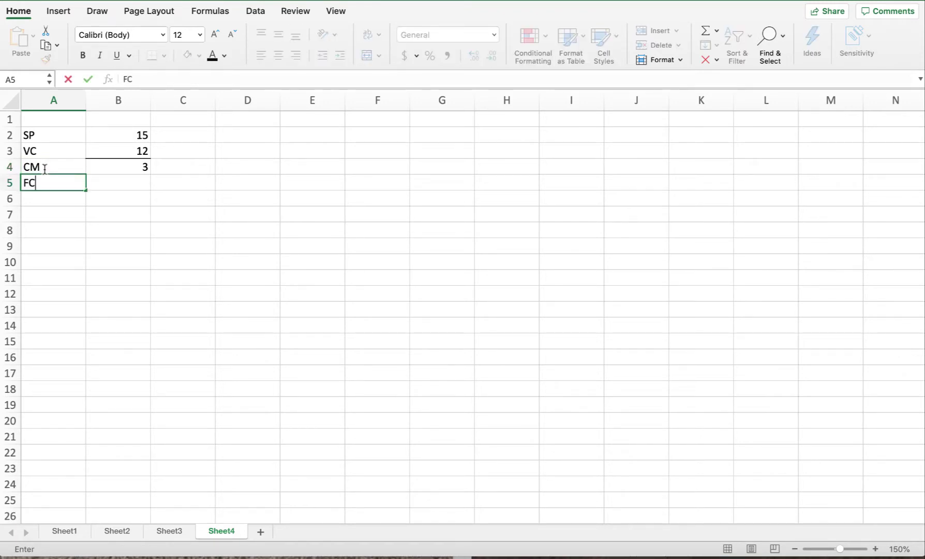
{"action": "key", "text": "Tab"}
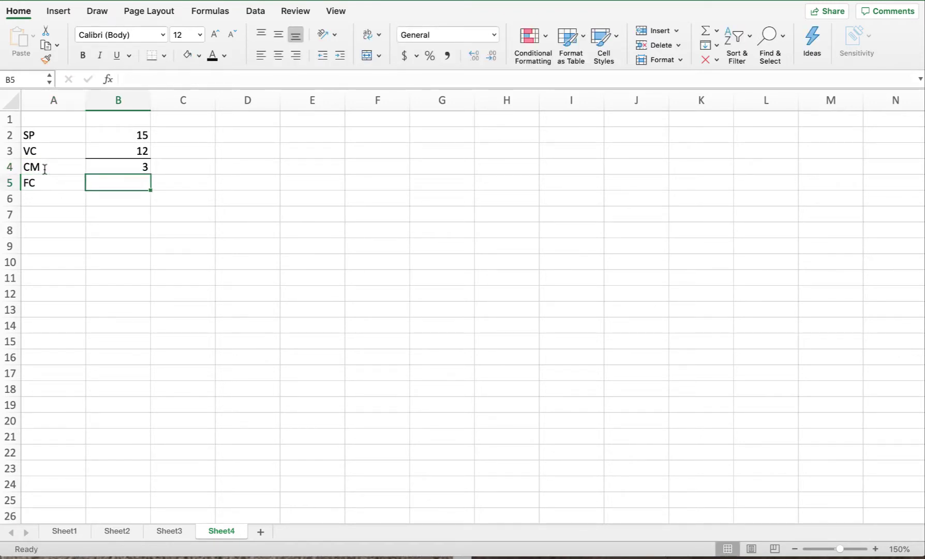
{"action": "type", "text": "4200"}
{"action": "key", "text": "Return"}
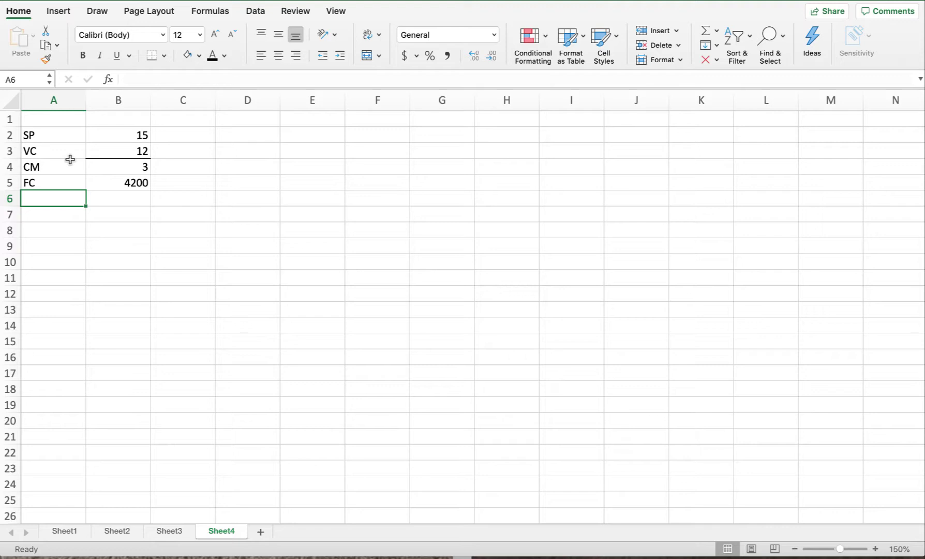
Format the empty cells C2:C4 beside the SP, VC and CM values as percentages
{"action": "left_click", "coordinate": [122, 166]}
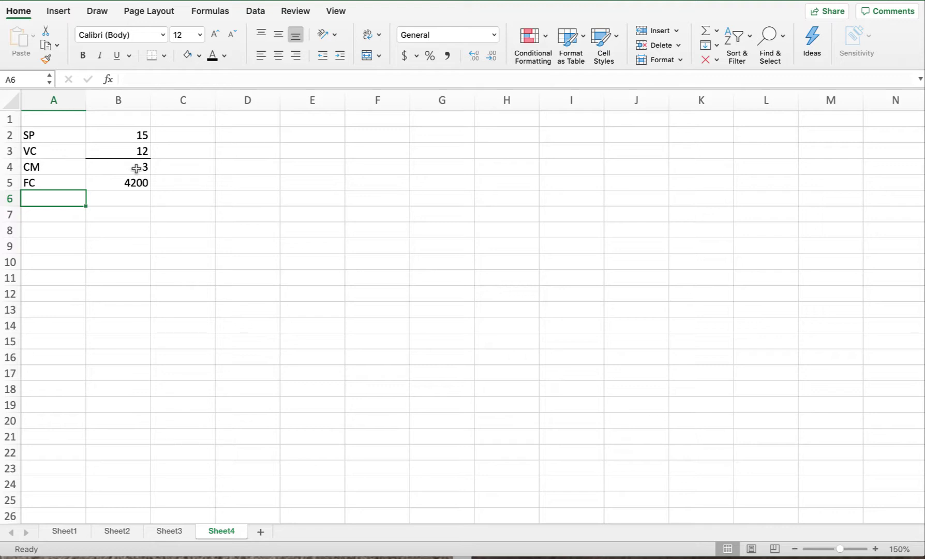
{"action": "left_click", "coordinate": [179, 139]}
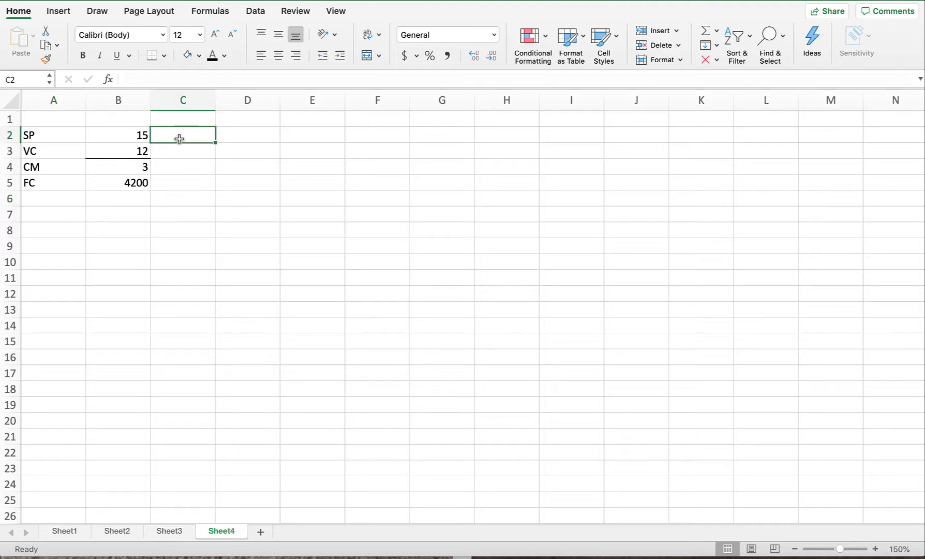
{"action": "scroll", "coordinate": [179, 139], "scroll_direction": "down", "scroll_amount": 5}
{"action": "scroll", "coordinate": [179, 139], "scroll_direction": "up", "scroll_amount": 5}
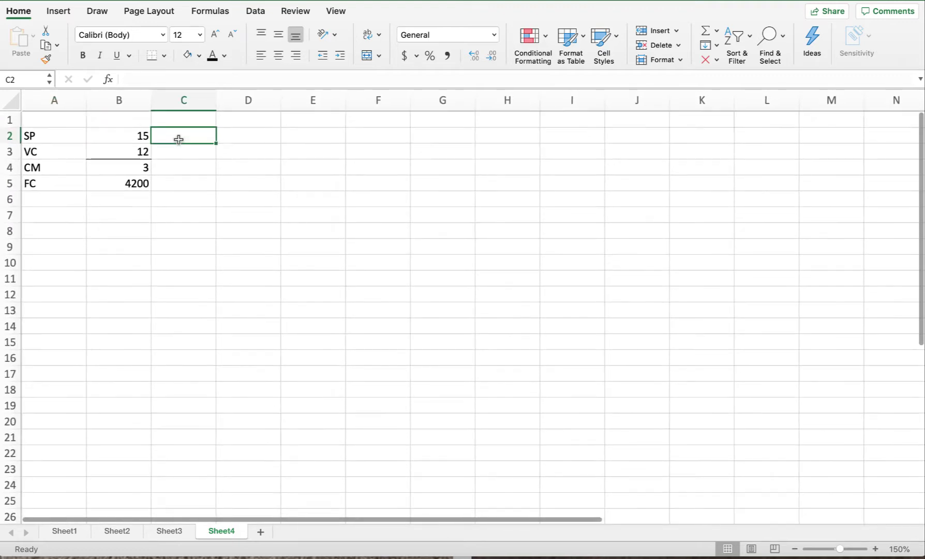
{"action": "left_click_drag", "start_coordinate": [179, 139], "coordinate": [176, 164]}
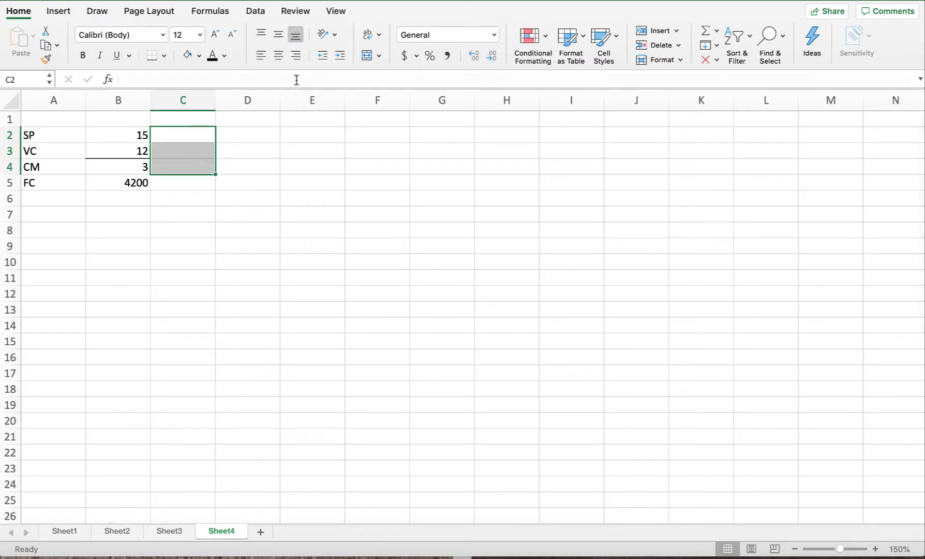
{"action": "left_click", "coordinate": [430, 55]}
Calculate the selling price percentage in C2 as =B2/B2
{"action": "left_click", "coordinate": [177, 135]}
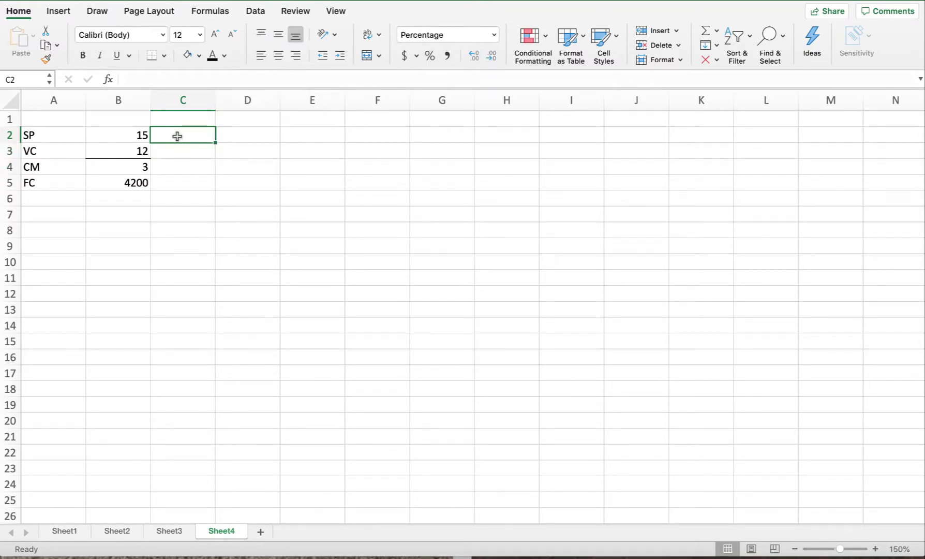
{"action": "type", "text": "="}
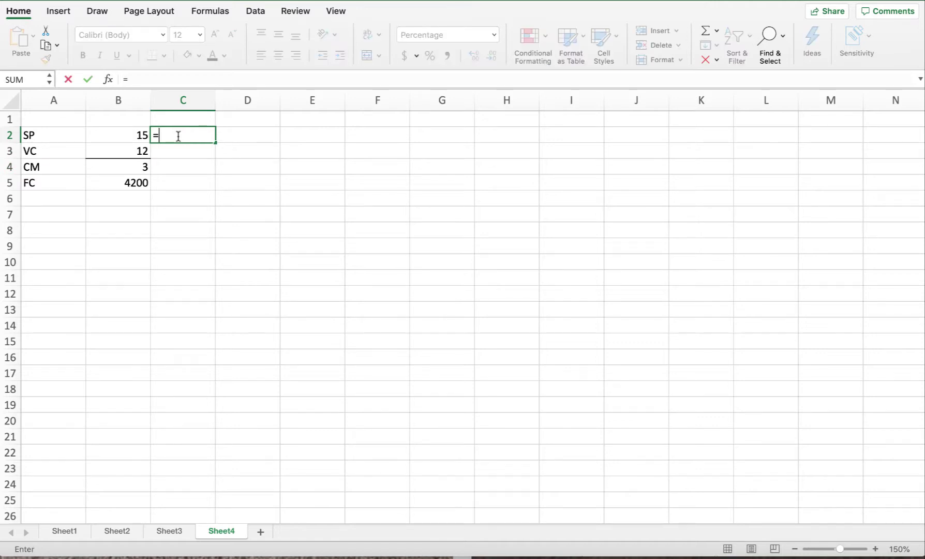
{"action": "left_click", "coordinate": [141, 135]}
{"action": "type", "text": "/"}
{"action": "scroll", "coordinate": [140, 135], "scroll_direction": "right", "scroll_amount": 1}
{"action": "left_click", "coordinate": [140, 134]}
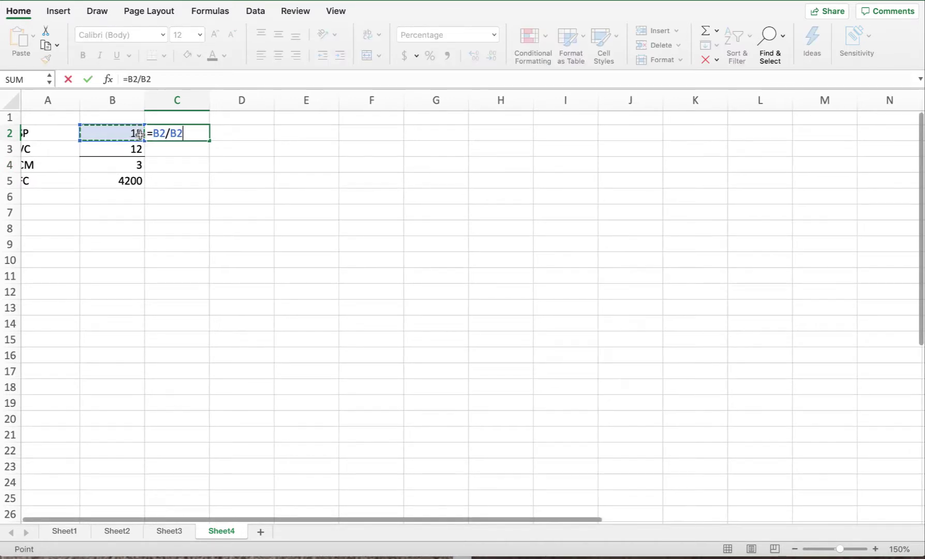
{"action": "key", "text": "Return"}
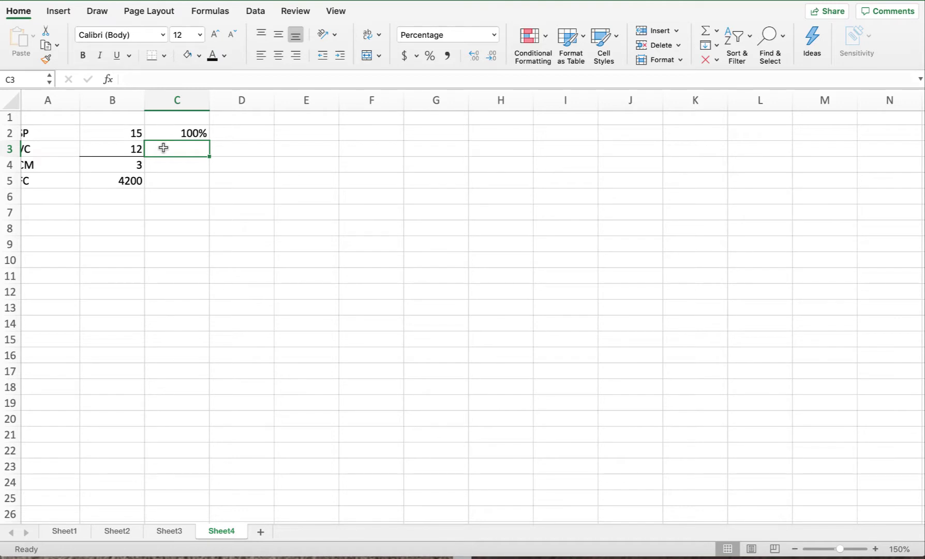
Calculate the variable cost percentage of the selling price in C3 as =B3/B2
{"action": "type", "text": "="}
{"action": "left_click", "coordinate": [129, 148]}
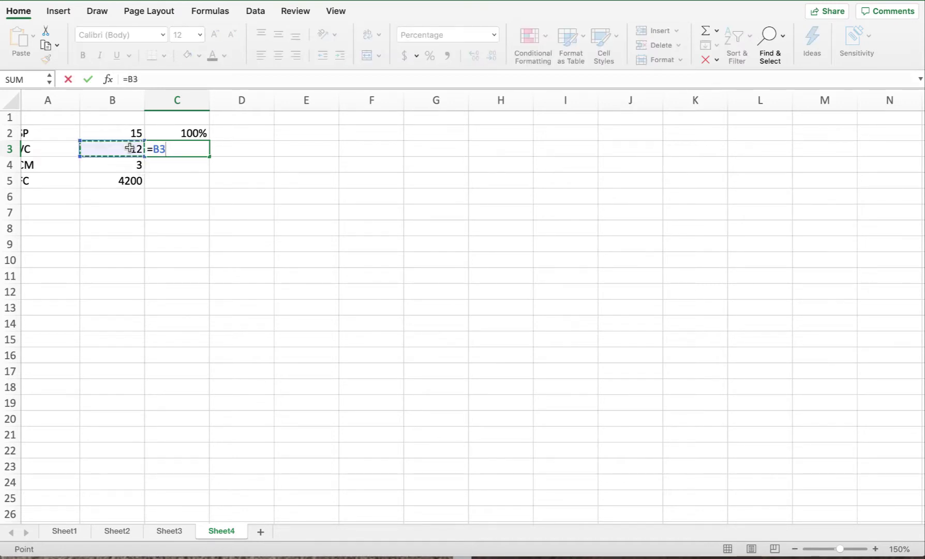
{"action": "type", "text": "/"}
{"action": "scroll", "coordinate": [124, 142], "scroll_direction": "right", "scroll_amount": 3}
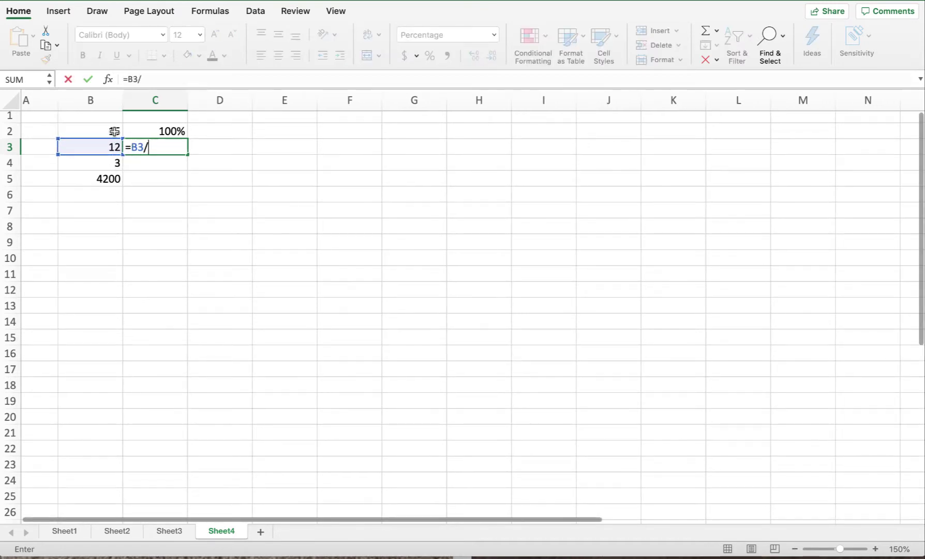
{"action": "scroll", "coordinate": [114, 132], "scroll_direction": "left", "scroll_amount": 3}
{"action": "left_click", "coordinate": [110, 131]}
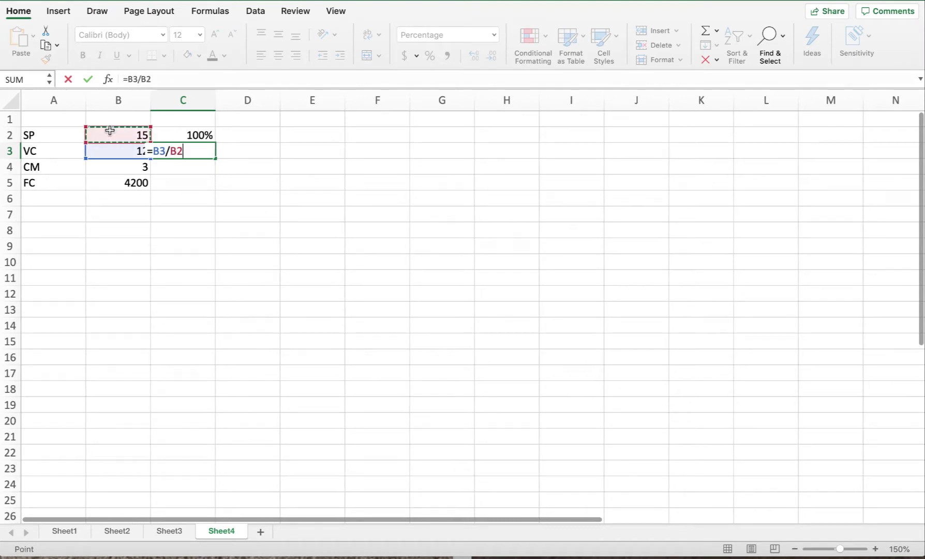
{"action": "key", "text": "Return"}
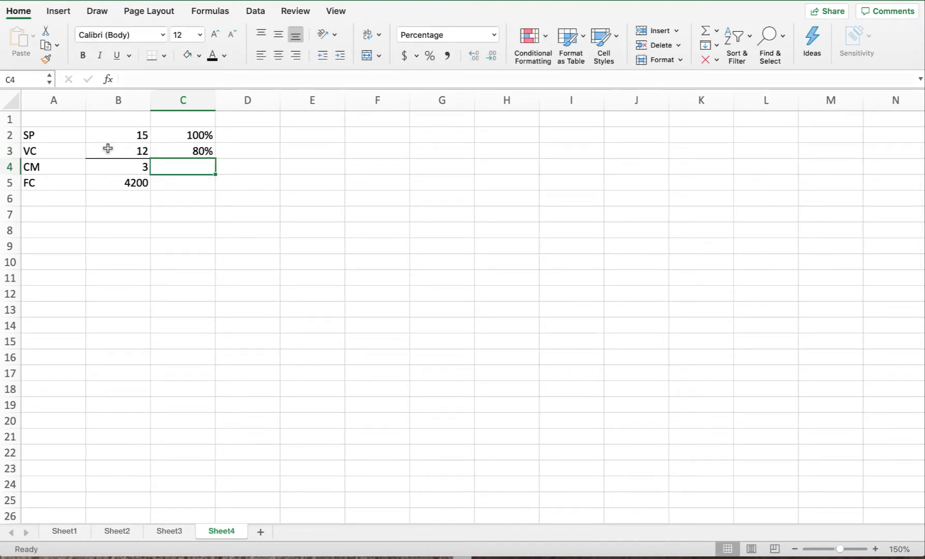
Begin the formula for the contribution margin percentage in C4
{"action": "type", "text": "="}
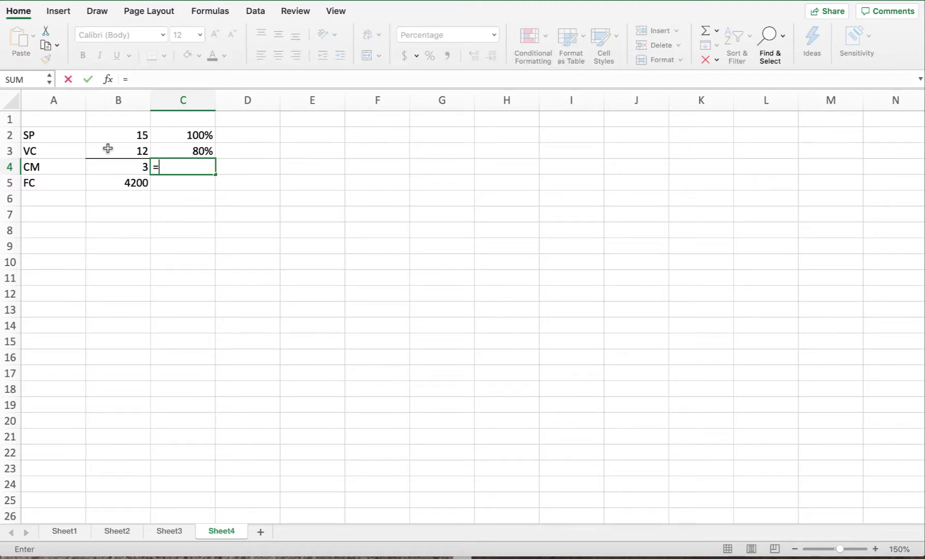
Calculate the contribution margin ratio in C4 with the formula =B4/B2
{"action": "left_click", "coordinate": [107, 149]}
{"action": "left_click", "coordinate": [117, 165]}
{"action": "scroll", "coordinate": [120, 167], "scroll_direction": "right", "scroll_amount": 1}
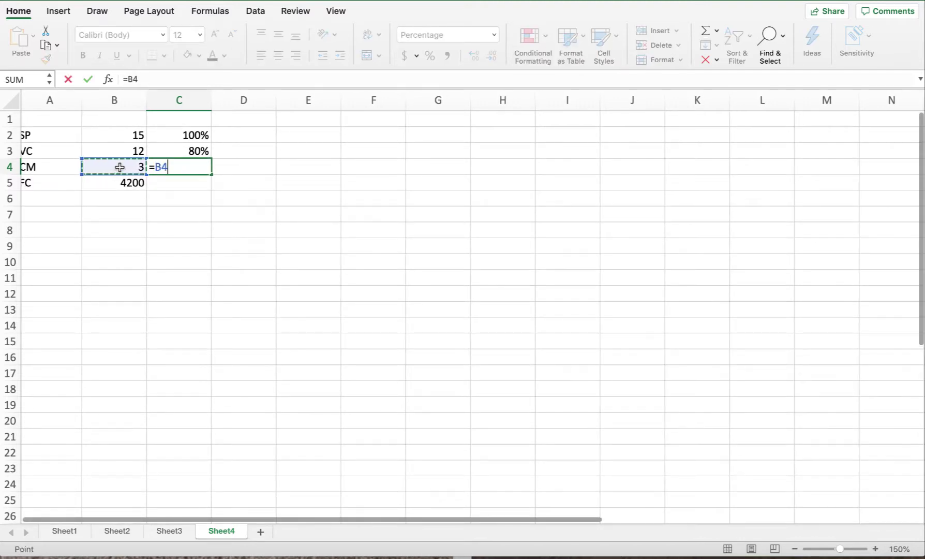
{"action": "type", "text": "/"}
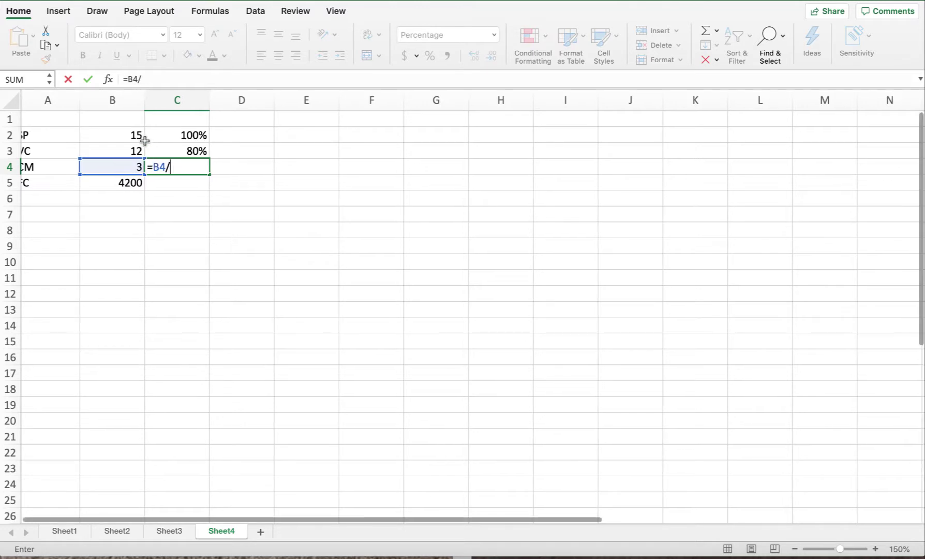
{"action": "left_click", "coordinate": [129, 135]}
{"action": "key", "text": "Return"}
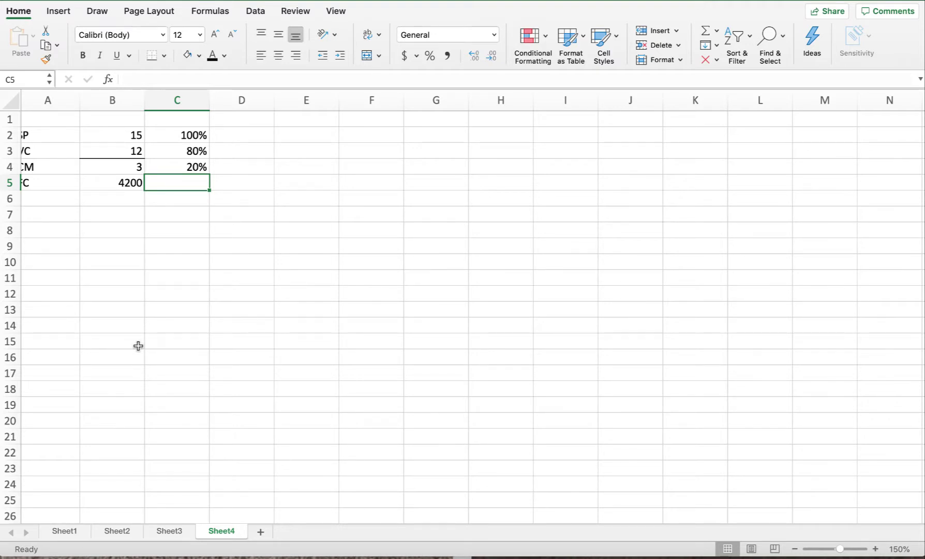
Enter the label "Unit Sales" in cell A7
{"action": "scroll", "coordinate": [139, 346], "scroll_direction": "right", "scroll_amount": 2}
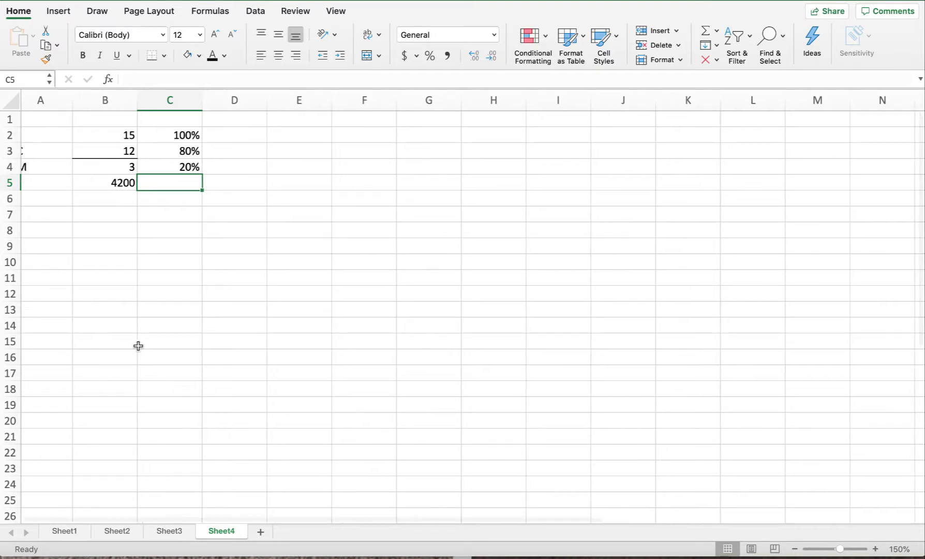
{"action": "scroll", "coordinate": [120, 356], "scroll_direction": "left", "scroll_amount": 3}
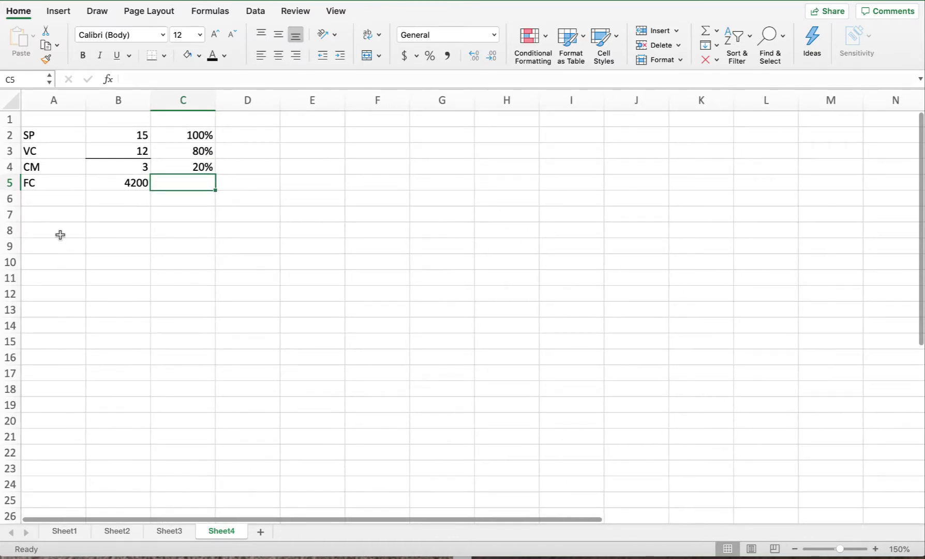
{"action": "left_click", "coordinate": [37, 215]}
{"action": "type", "text": "Unit Sales"}
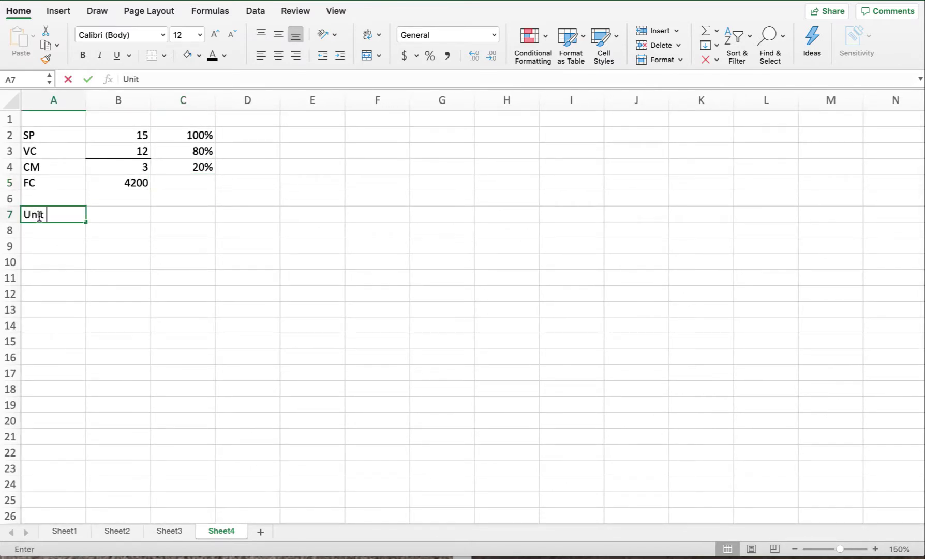
{"action": "key", "text": "Tab"}
Enter the text "Fixed/Unit CM" in C7 to describe the unit sales formula
{"action": "key", "text": "Tab"}
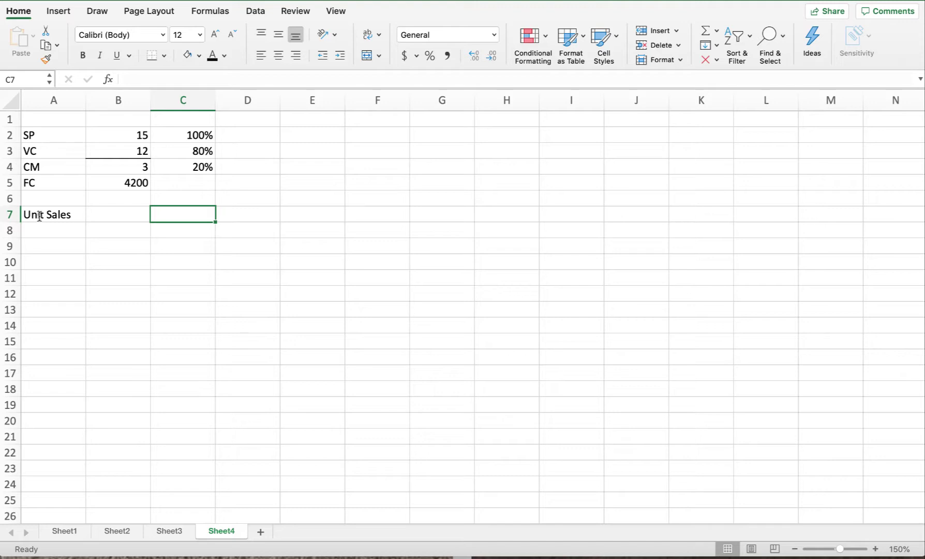
{"action": "type", "text": "8"}
{"action": "key", "text": "BackSpace"}
{"action": "type", "text": "="}
{"action": "key", "text": "BackSpace"}
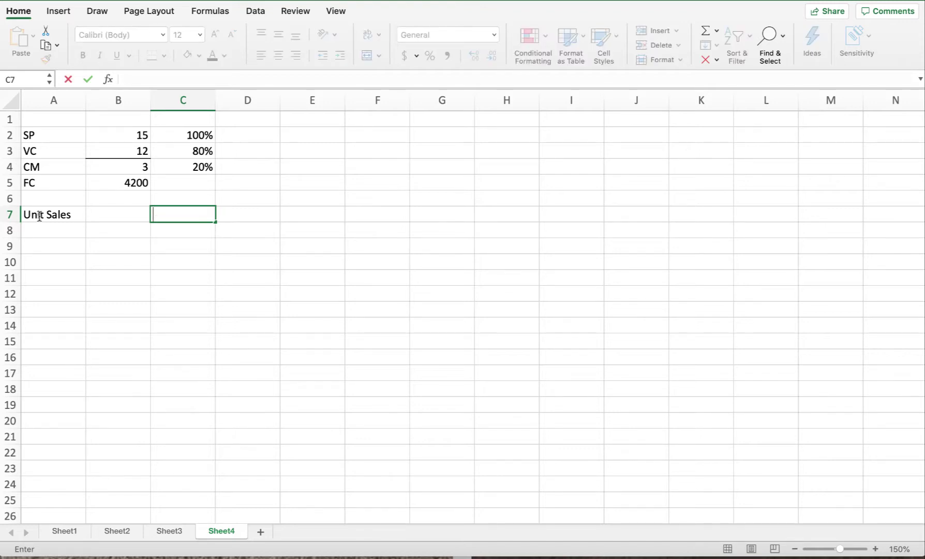
{"action": "type", "text": "Fixed"}
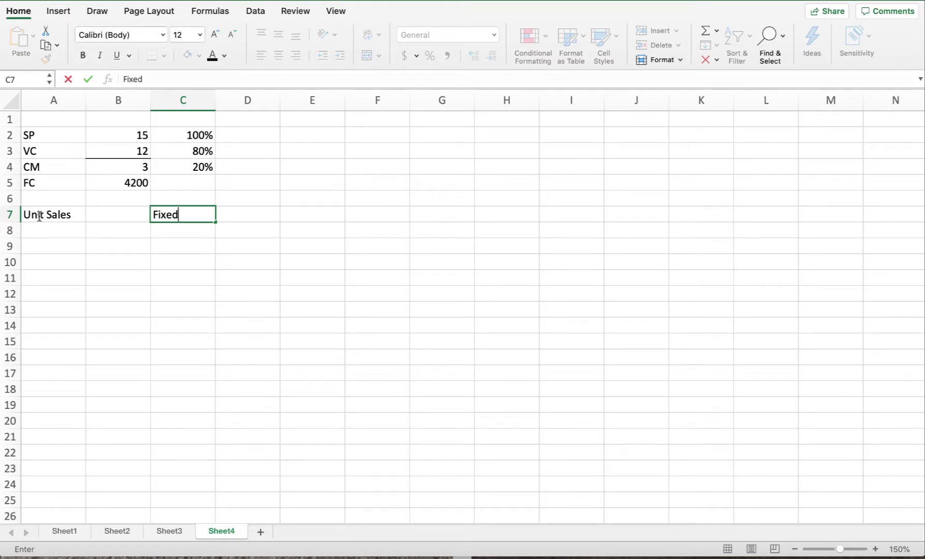
{"action": "type", "text": "/Unoit CM"}
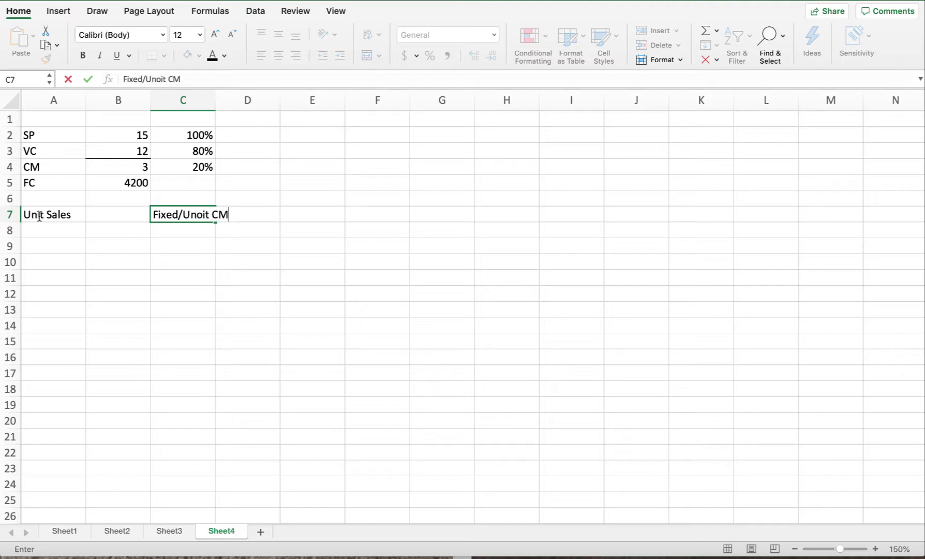
{"action": "key", "text": "BackSpace"}
{"action": "key", "text": "BackSpace"}
{"action": "key", "text": "BackSpace"}
{"action": "key", "text": "BackSpace"}
{"action": "key", "text": "BackSpace"}
{"action": "key", "text": "BackSpace"}
{"action": "type", "text": "it CM"}
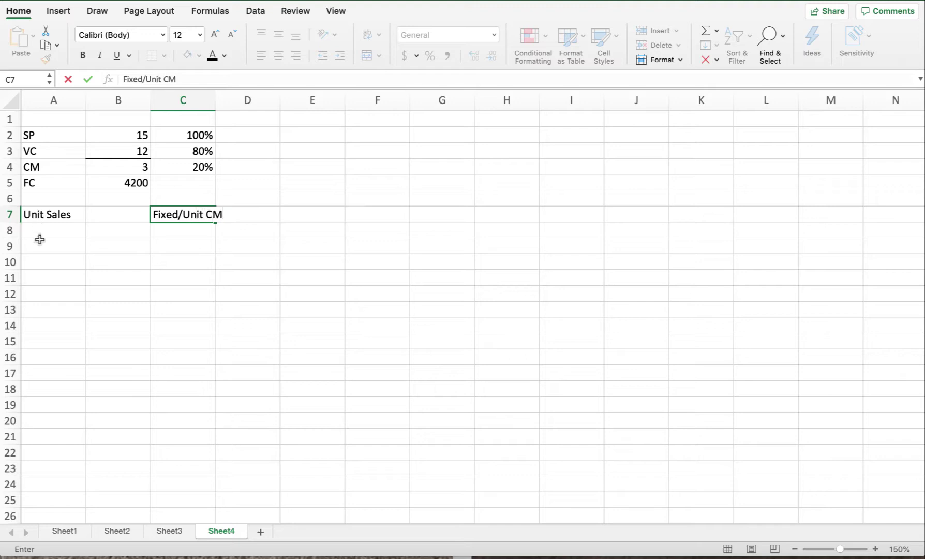
Calculate the break-even unit sales in C9 with the formula =B5/B4
{"action": "left_click", "coordinate": [162, 244]}
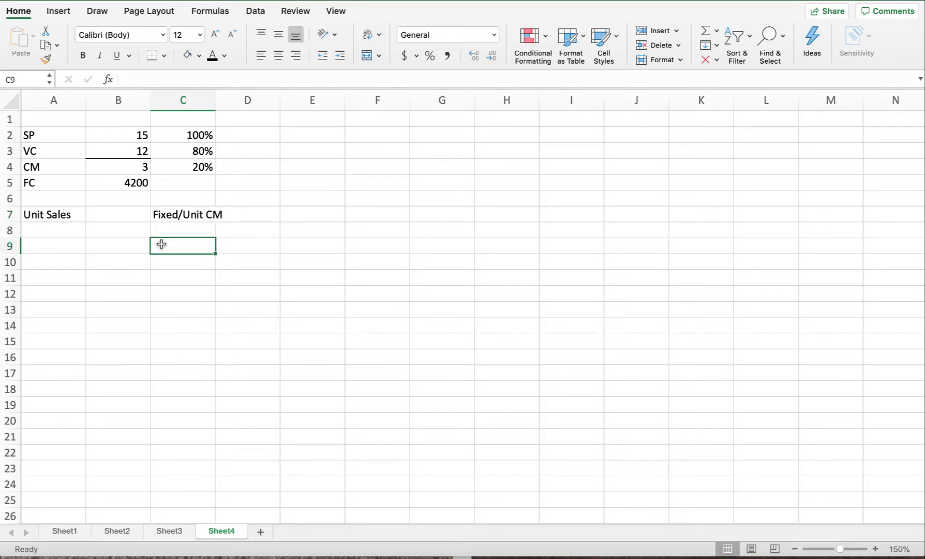
{"action": "type", "text": "="}
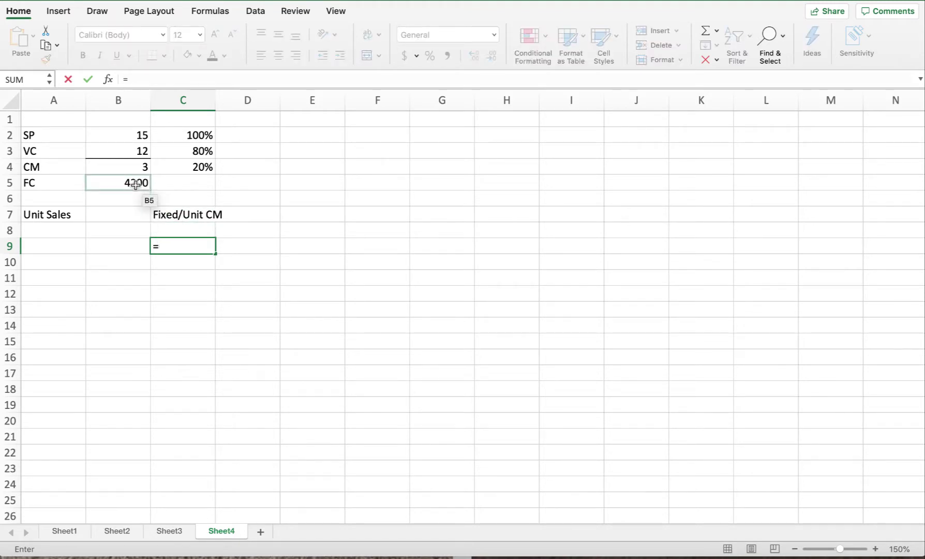
{"action": "left_click", "coordinate": [135, 184]}
{"action": "type", "text": "/"}
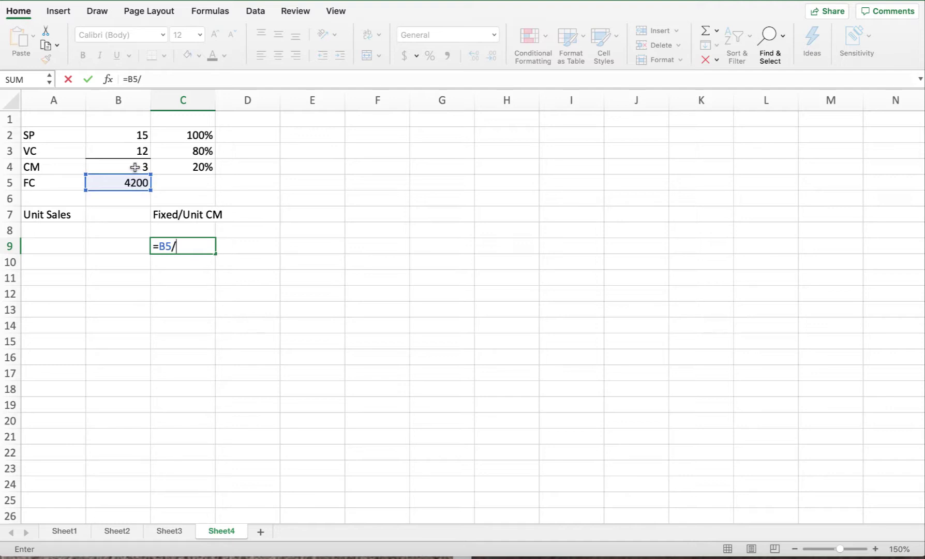
{"action": "left_click", "coordinate": [135, 167]}
{"action": "key", "text": "Return"}
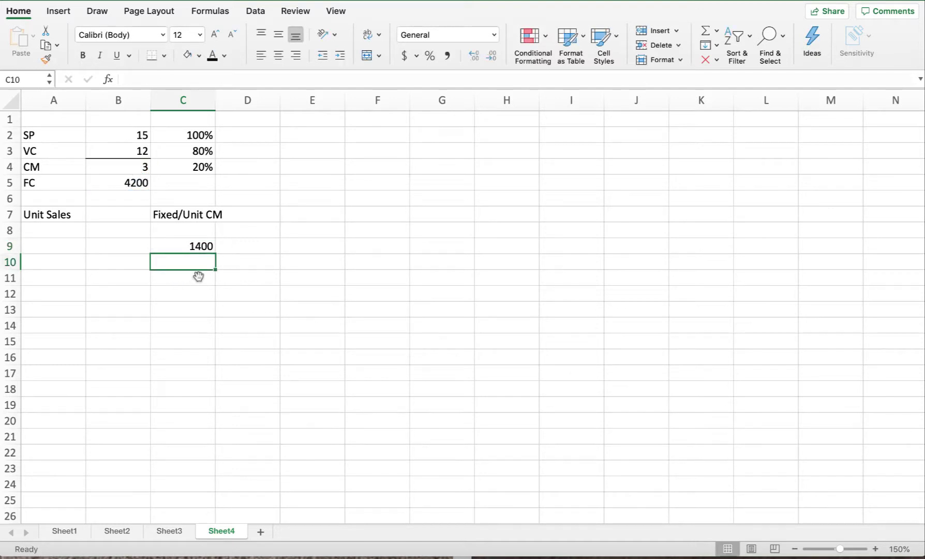
Format C9 with a thousands separator and no decimal places
{"action": "left_click", "coordinate": [196, 243]}
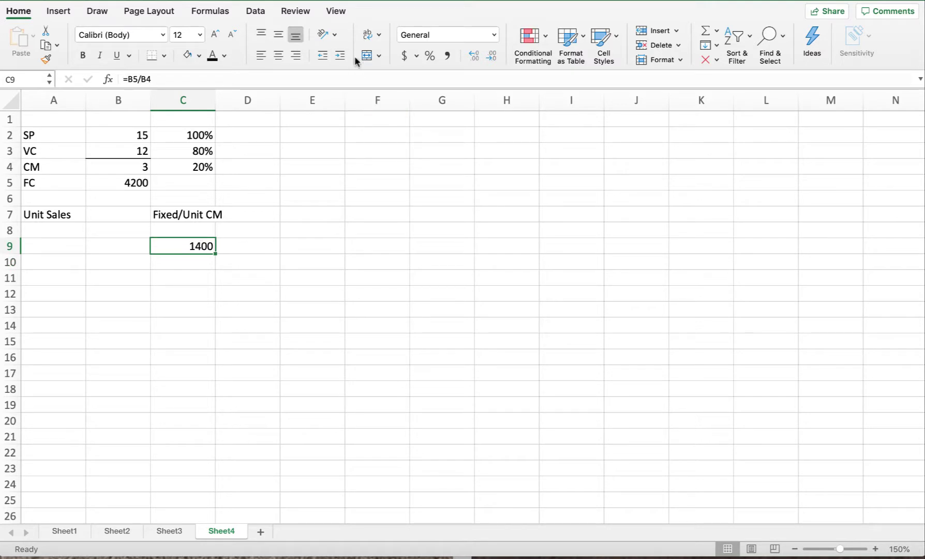
{"action": "left_click", "coordinate": [448, 57]}
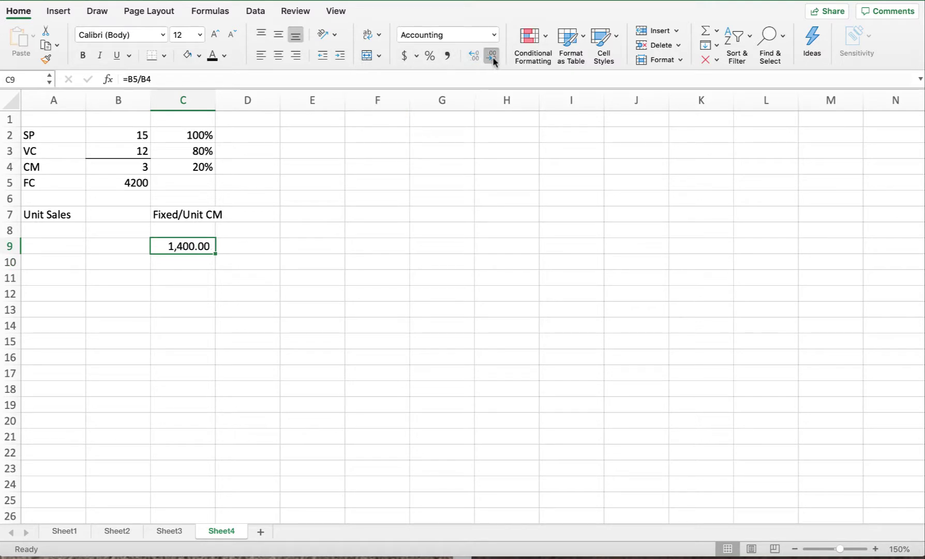
{"action": "left_click", "coordinate": [493, 57]}
{"action": "left_click", "coordinate": [493, 57]}
Label the break-even quantity by entering "Units" in D9
{"action": "left_click", "coordinate": [250, 244]}
{"action": "type", "text": "U"}
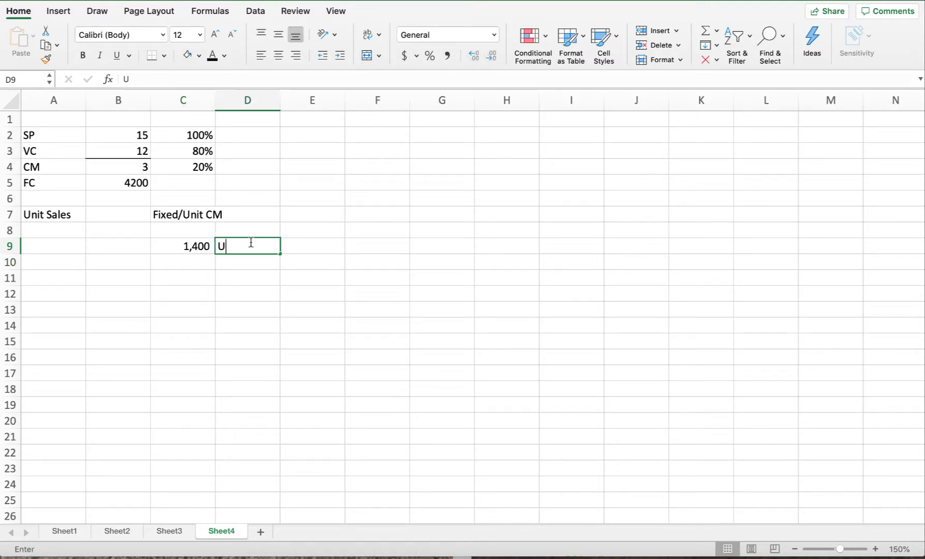
{"action": "type", "text": "nits"}
{"action": "key", "text": "Return"}
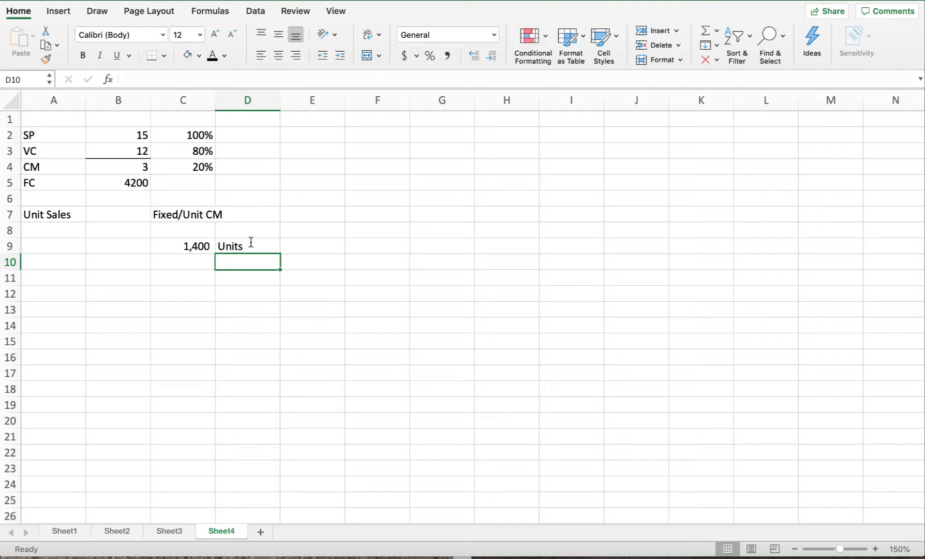
Enter the label "Dollar to B-E" in cell A11
{"action": "left_click", "coordinate": [49, 278]}
{"action": "type", "text": "Dolla"}
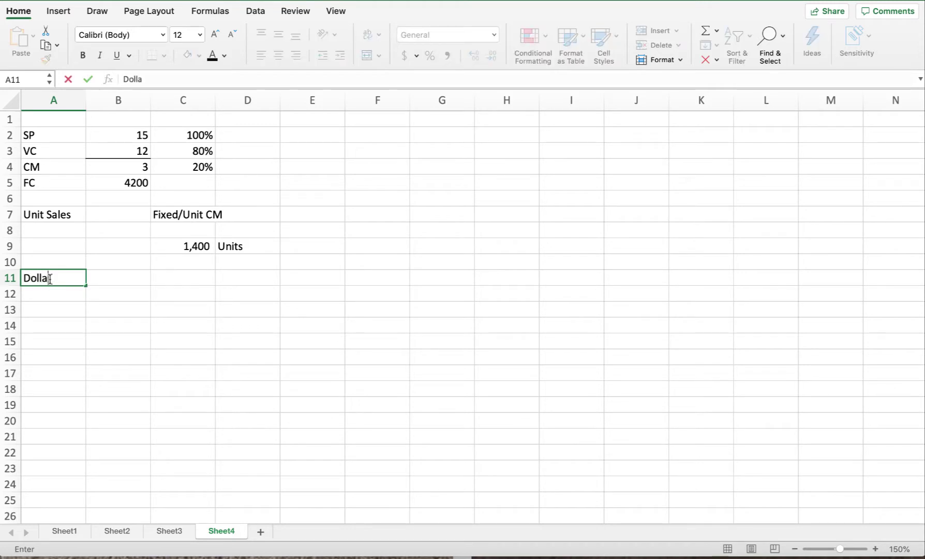
{"action": "type", "text": "r to B-E"}
{"action": "key", "text": "Tab"}
Enter the text "Fixed/CM Ratio" in C11 to describe the break-even dollar formula
{"action": "key", "text": "Tab"}
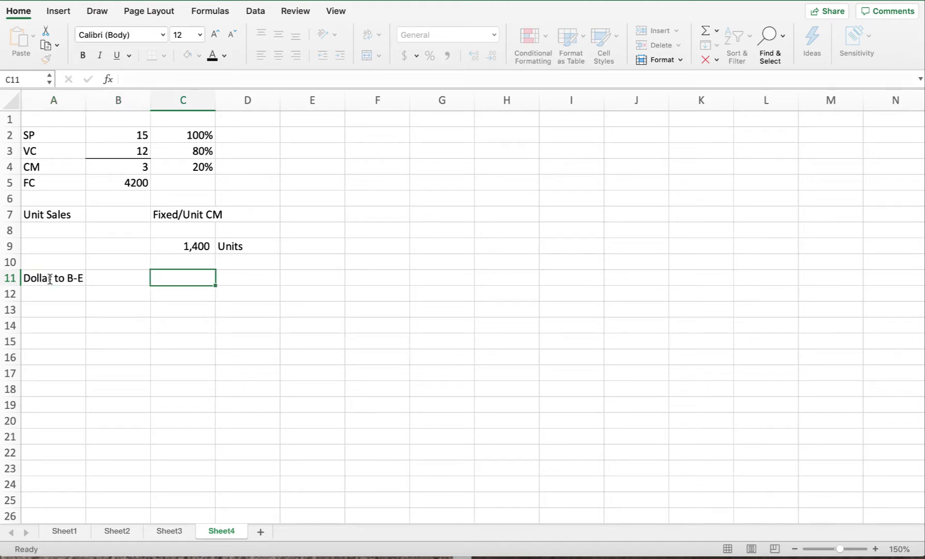
{"action": "type", "text": "F"}
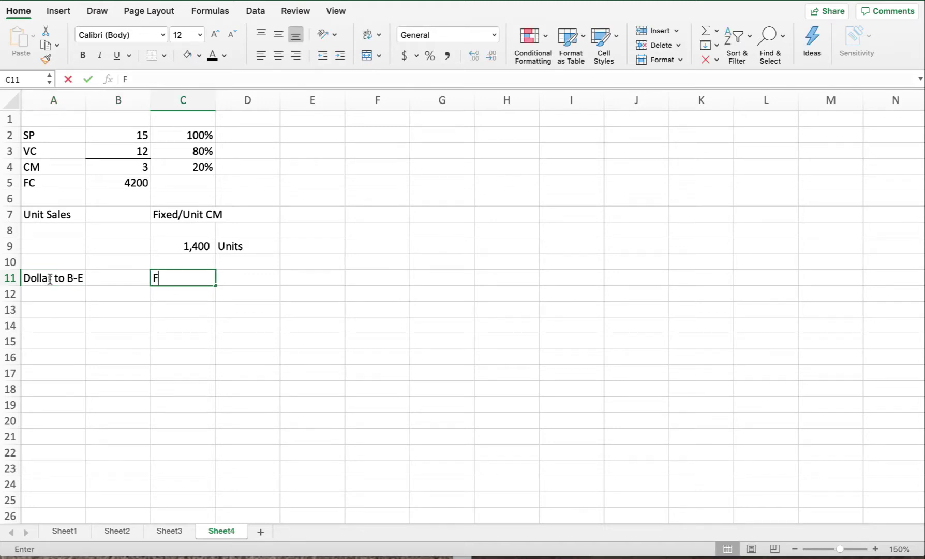
{"action": "type", "text": "ixed/"}
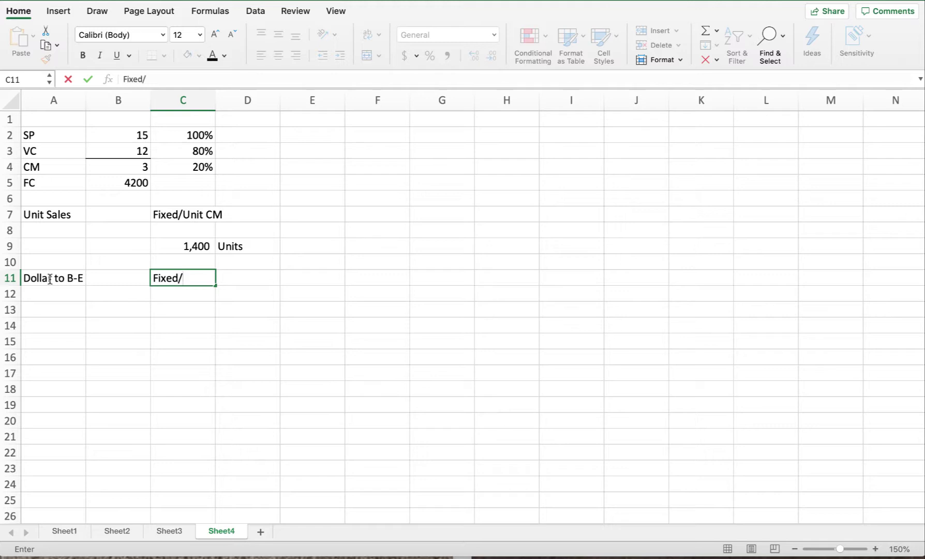
{"action": "type", "text": "CM Ration"}
{"action": "key", "text": "BackSpace"}
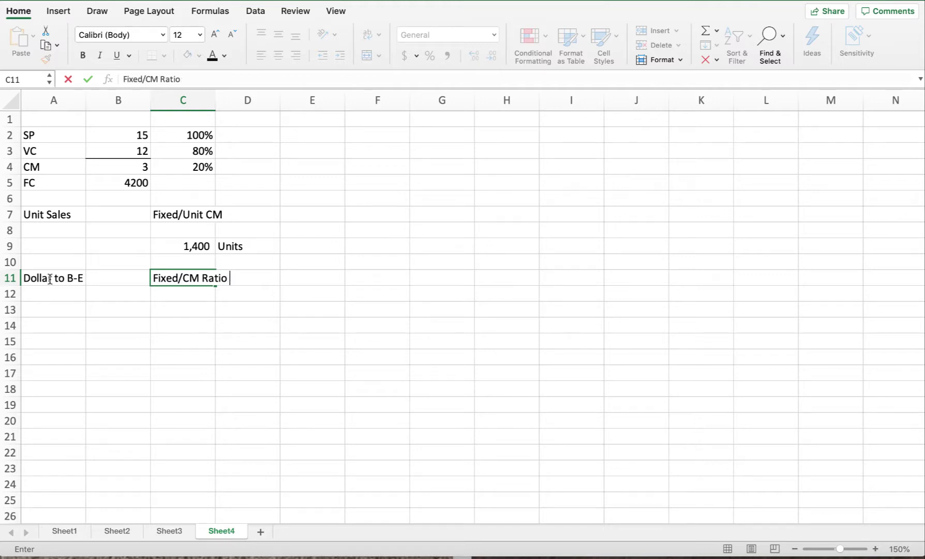
{"action": "key", "text": "Return"}
Calculate the break-even sales dollars in C13 with the formula =B5/C4
{"action": "scroll", "coordinate": [145, 305], "scroll_direction": "down", "scroll_amount": 2}
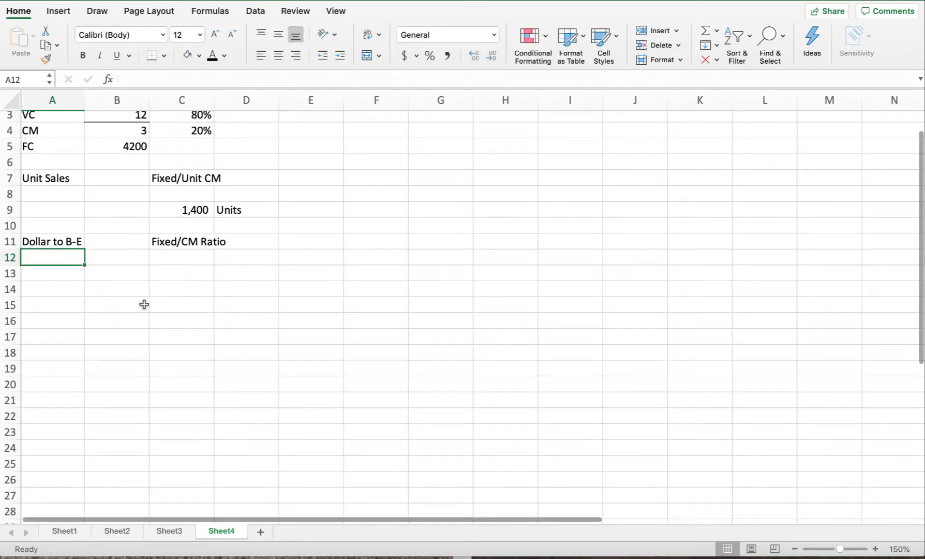
{"action": "scroll", "coordinate": [149, 298], "scroll_direction": "up", "scroll_amount": 2}
{"action": "left_click", "coordinate": [185, 310]}
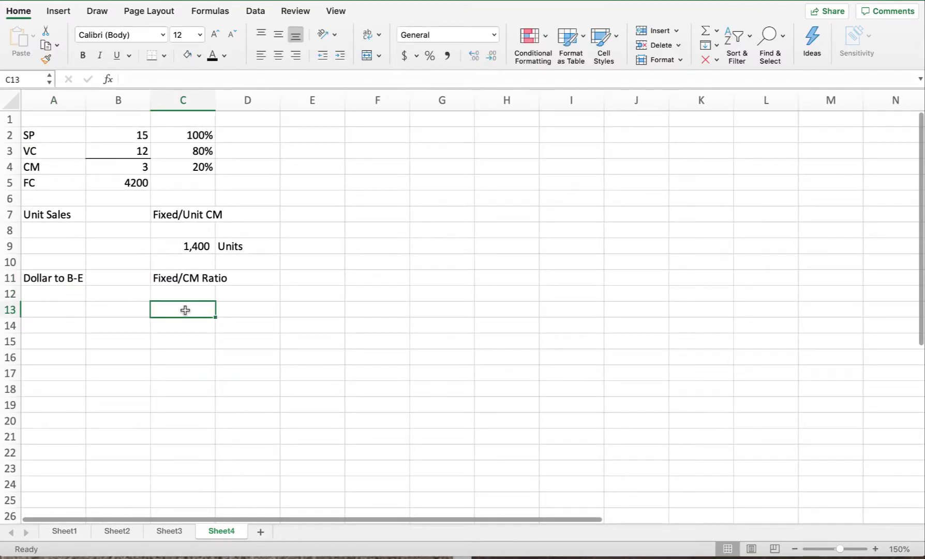
{"action": "type", "text": "="}
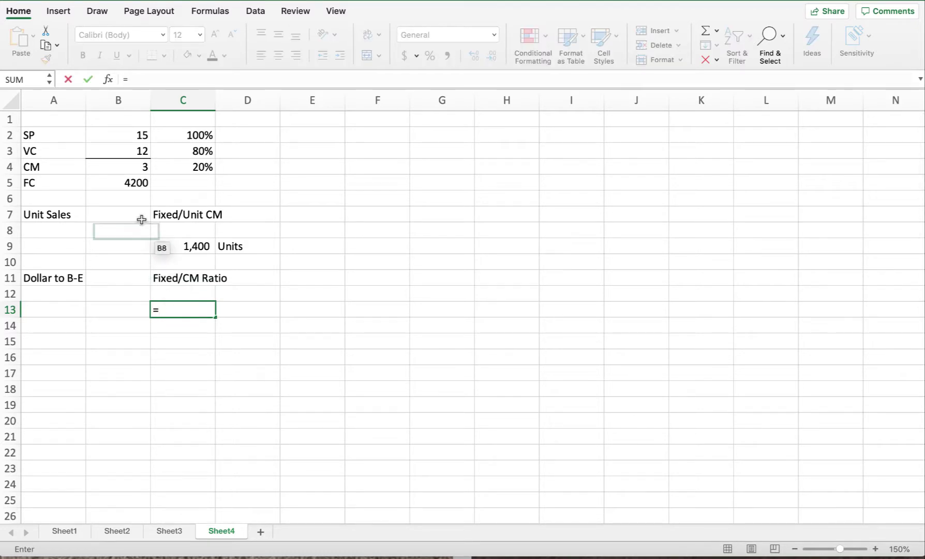
{"action": "left_click", "coordinate": [134, 182]}
{"action": "type", "text": "/"}
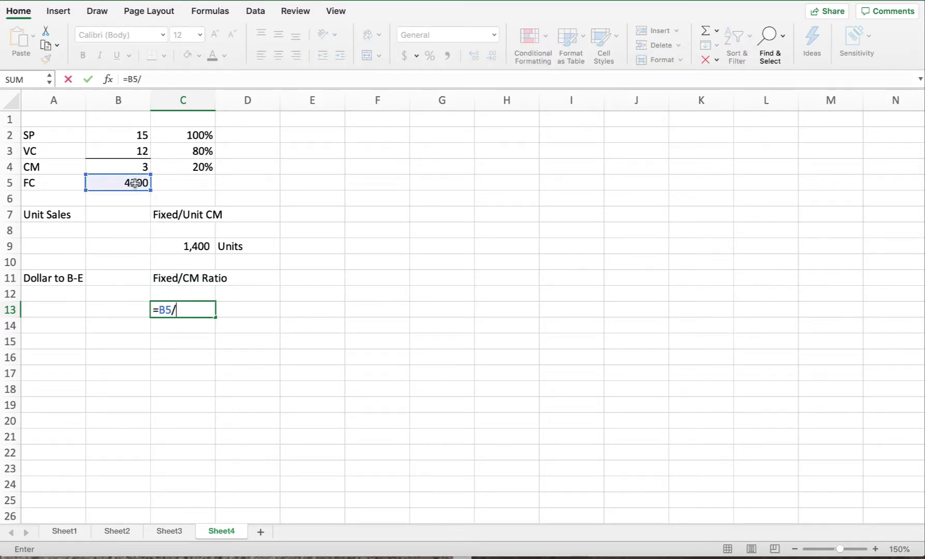
{"action": "left_click", "coordinate": [185, 165]}
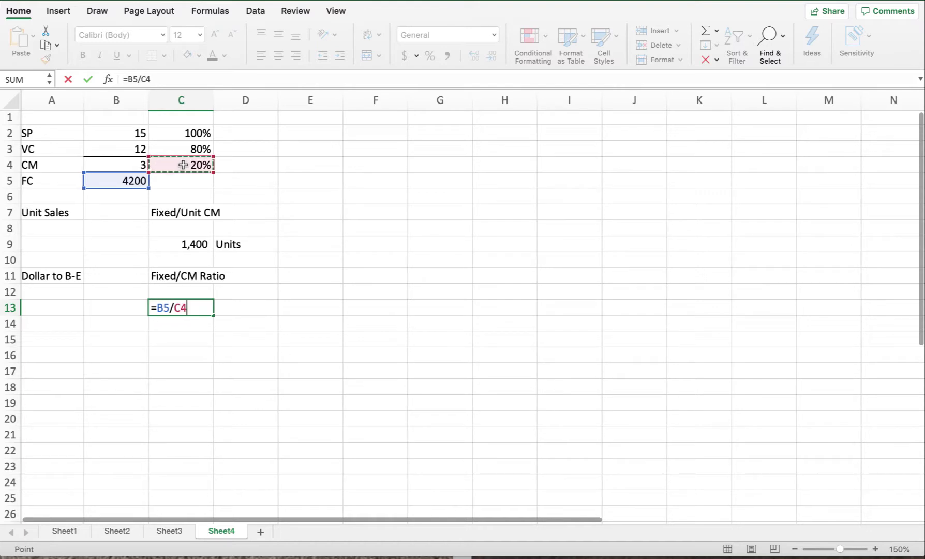
{"action": "key", "text": "Return"}
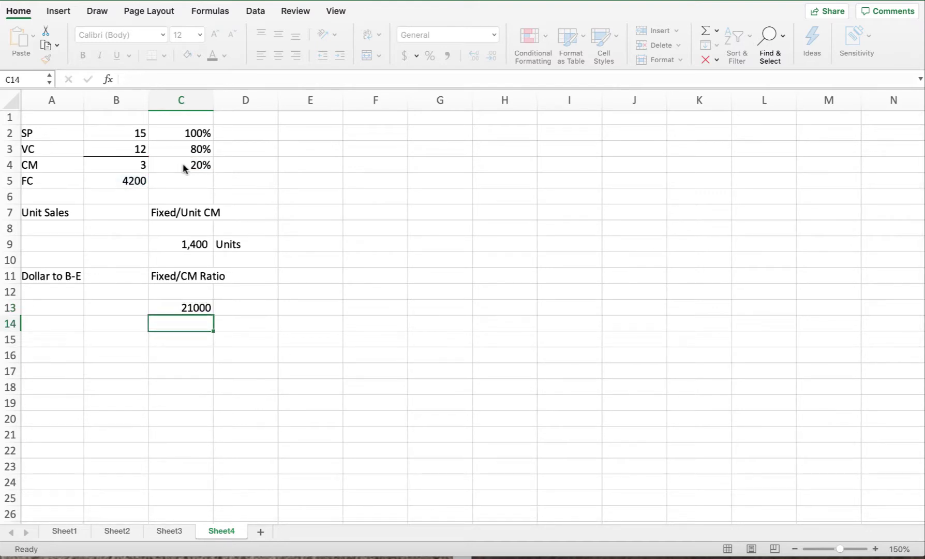
Format C13 as a dollar amount with no decimal places
{"action": "left_click", "coordinate": [197, 308]}
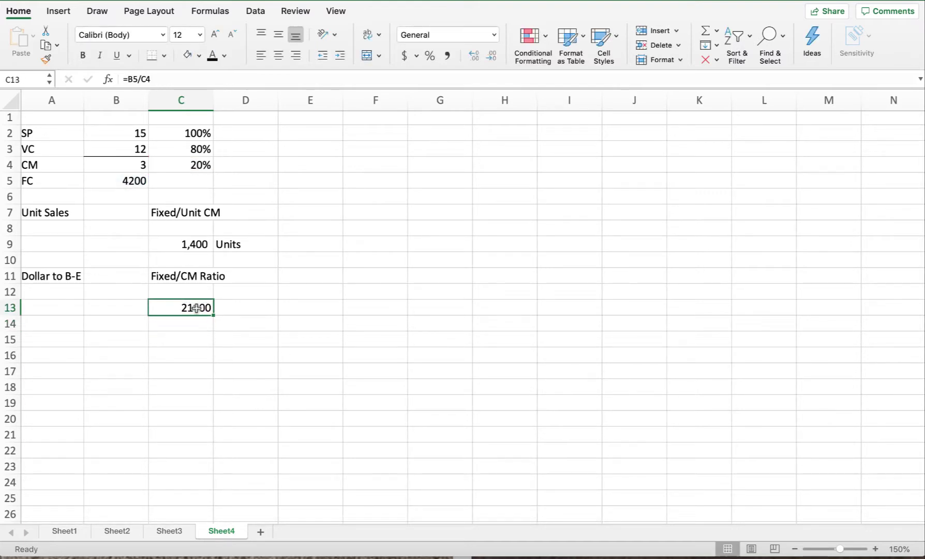
{"action": "left_click", "coordinate": [404, 55]}
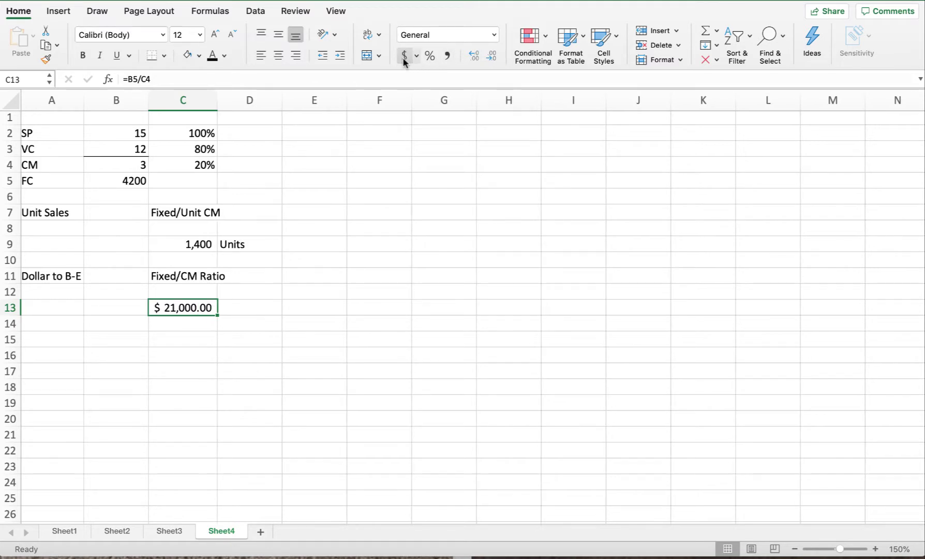
{"action": "left_click", "coordinate": [489, 55]}
{"action": "left_click", "coordinate": [490, 54]}
Enter the value 3 in cell E5
{"action": "left_click", "coordinate": [310, 180]}
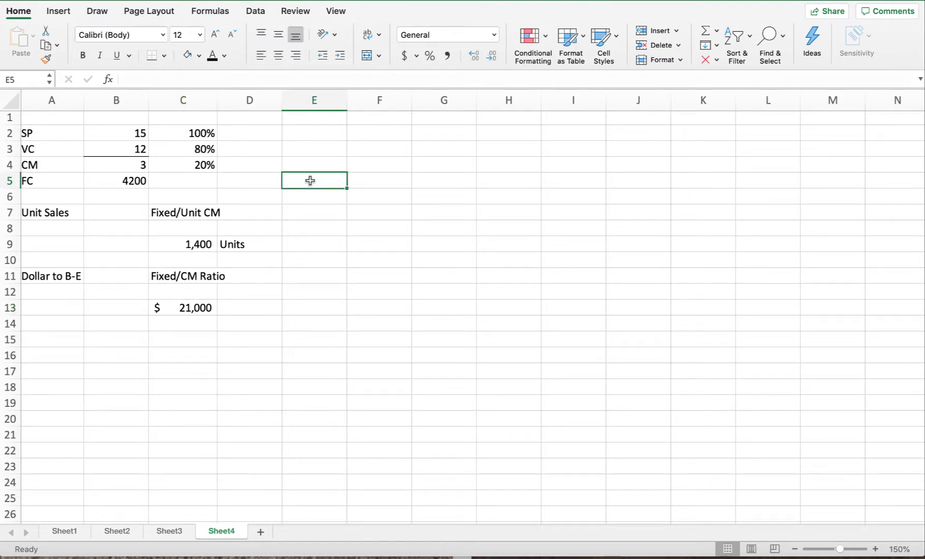
{"action": "type", "text": "3"}
{"action": "key", "text": "Return"}
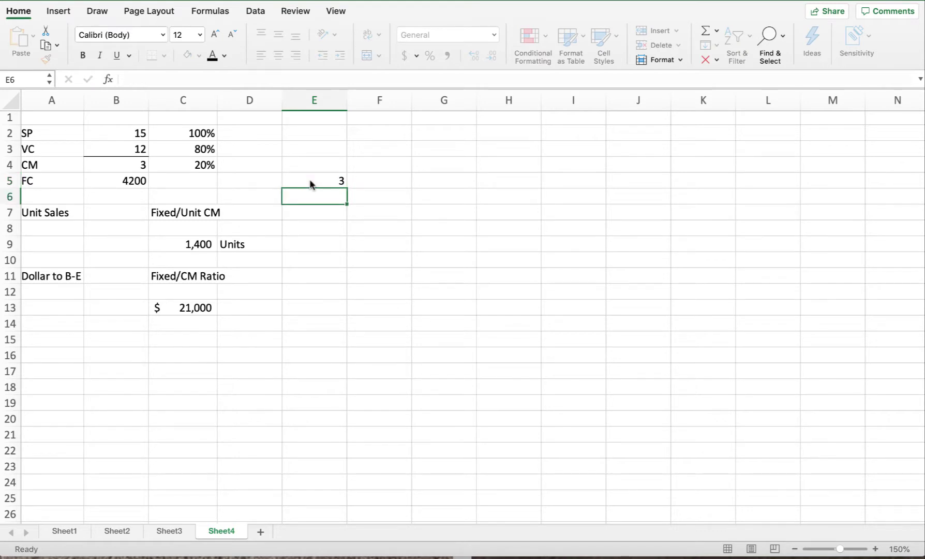
{"action": "key", "text": "Return"}
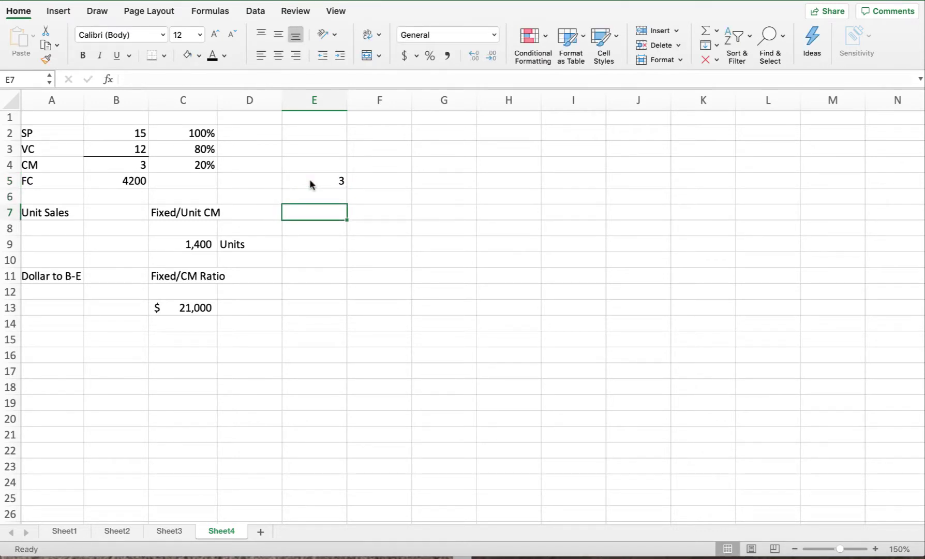
Calculate the break-even units for fixed costs of 4800 in E9 with the formula =4800/B4
{"action": "key", "text": "Return"}
{"action": "key", "text": "Return"}
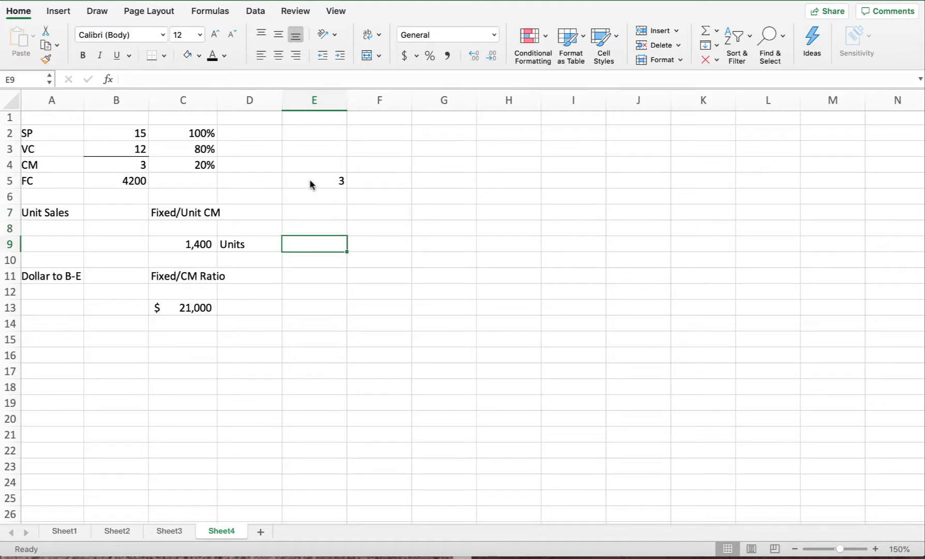
{"action": "type", "text": "="}
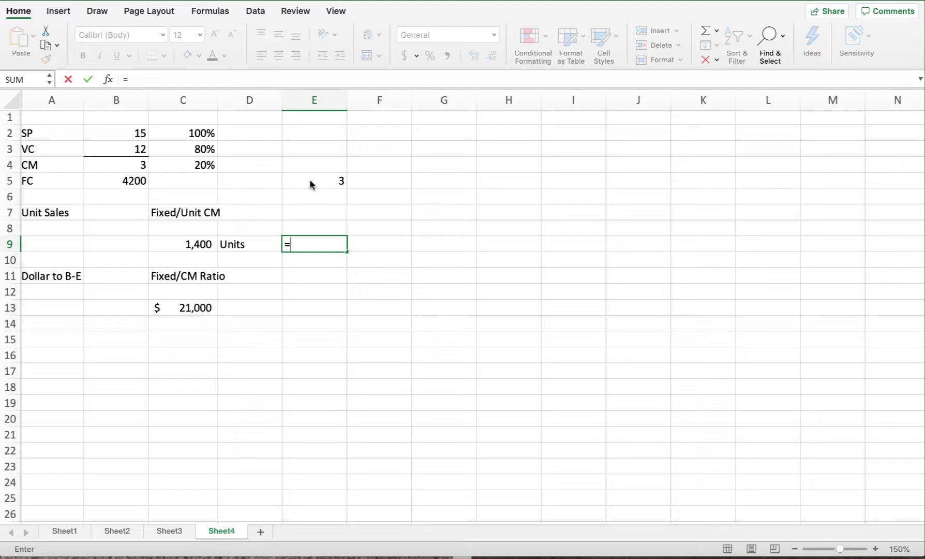
{"action": "type", "text": "4800/"}
{"action": "scroll", "coordinate": [309, 178], "scroll_direction": "down", "scroll_amount": 2}
{"action": "scroll", "coordinate": [309, 178], "scroll_direction": "right", "scroll_amount": 1}
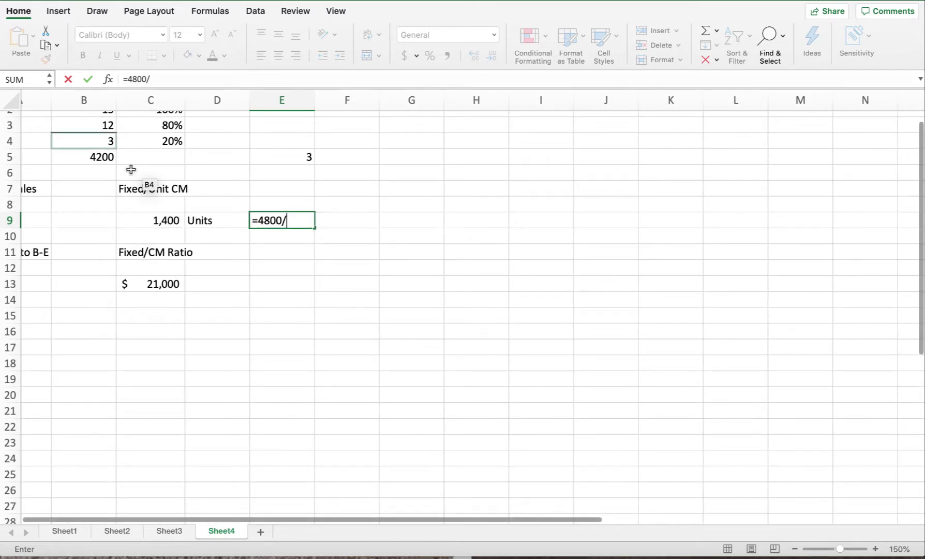
{"action": "scroll", "coordinate": [131, 169], "scroll_direction": "up", "scroll_amount": 2}
{"action": "scroll", "coordinate": [131, 170], "scroll_direction": "left", "scroll_amount": 1}
{"action": "left_click", "coordinate": [127, 168]}
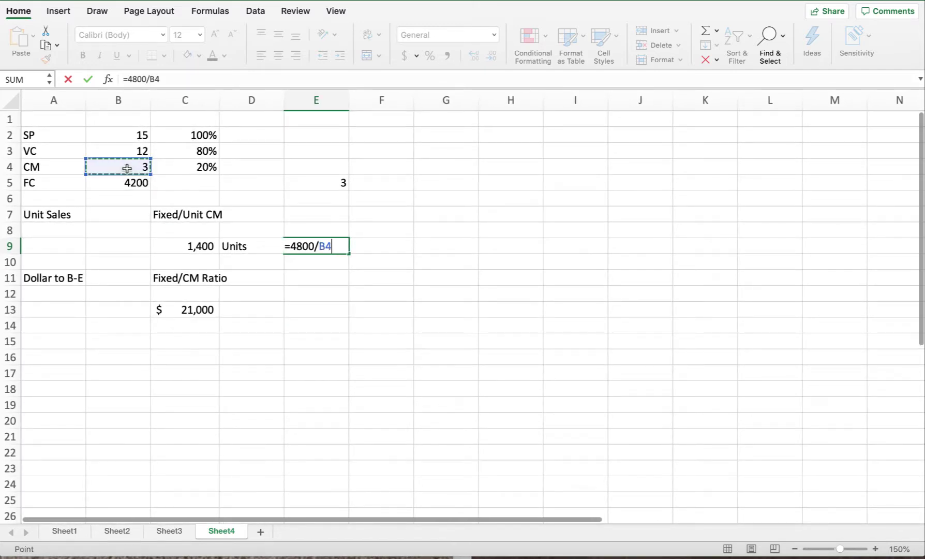
{"action": "key", "text": "Return"}
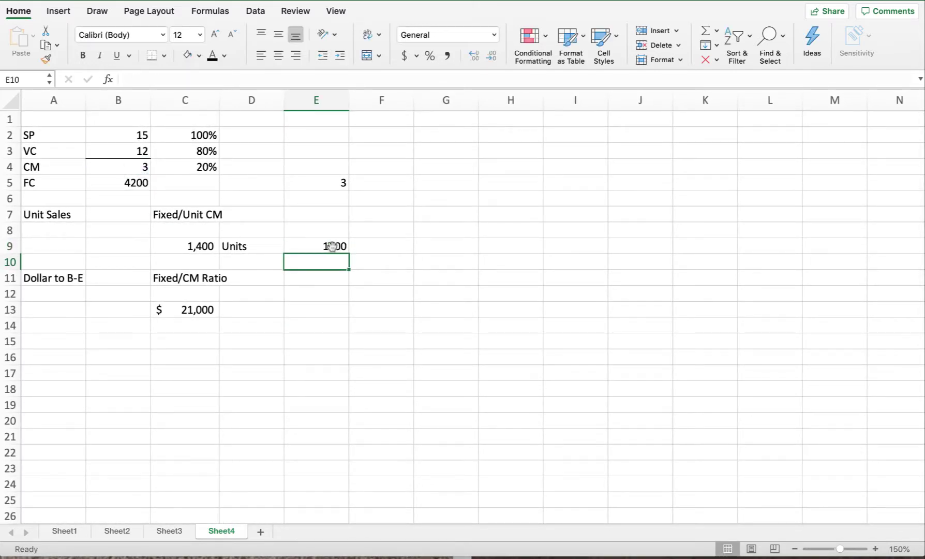
Format E9 with a thousands separator and no decimal places
{"action": "left_click", "coordinate": [332, 245]}
{"action": "left_click", "coordinate": [451, 57]}
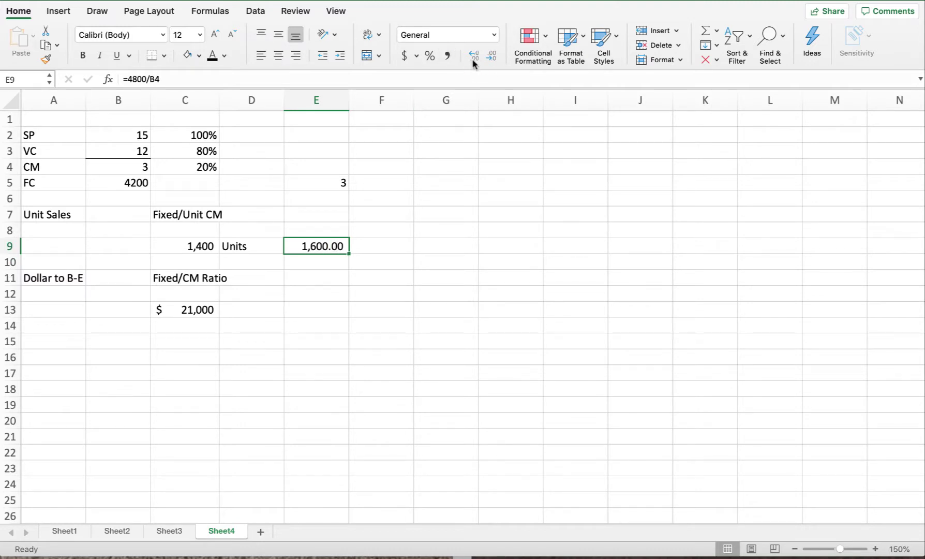
{"action": "left_click", "coordinate": [491, 56]}
{"action": "left_click", "coordinate": [491, 56]}
{"action": "scroll", "coordinate": [381, 253], "scroll_direction": "down", "scroll_amount": 3}
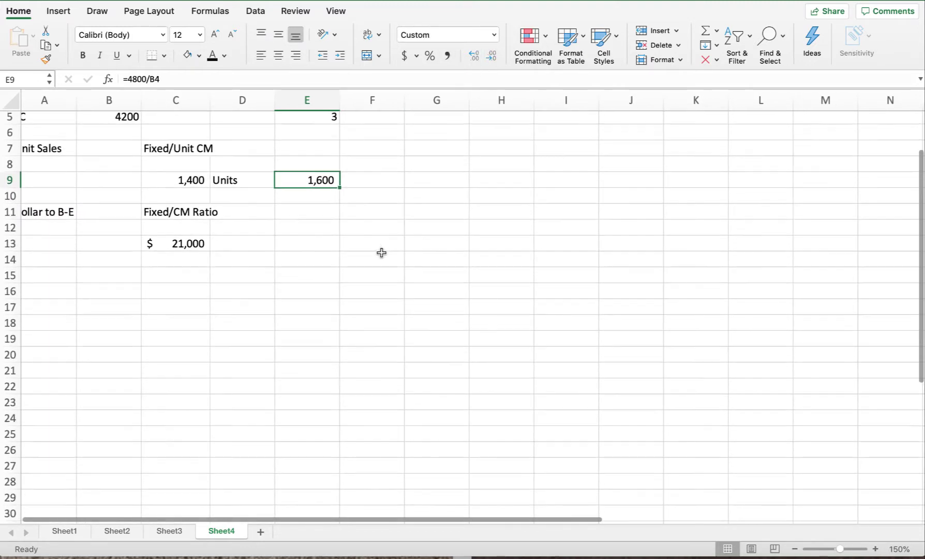
{"action": "scroll", "coordinate": [378, 249], "scroll_direction": "up", "scroll_amount": 3}
Enter the label "Units" in F9 beside the new break-even quantity
{"action": "left_click", "coordinate": [371, 242]}
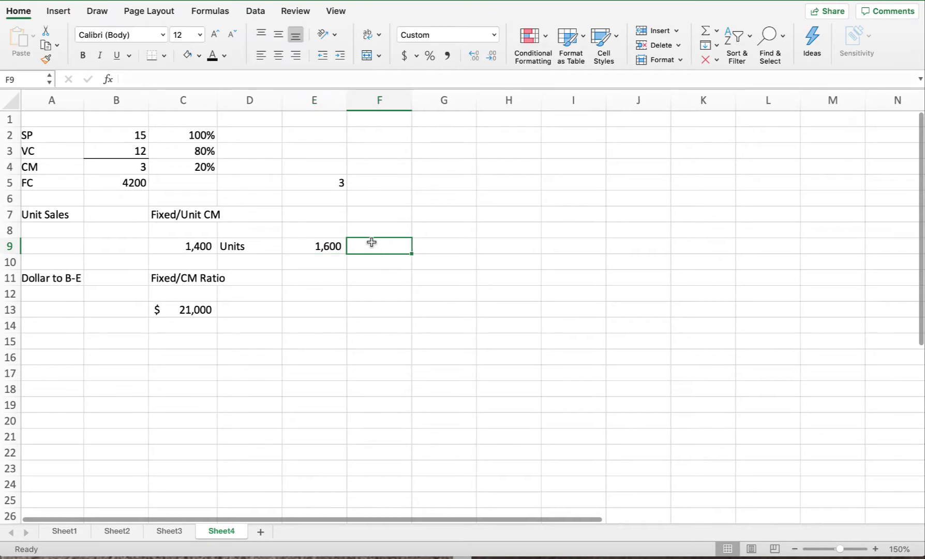
{"action": "type", "text": "F"}
{"action": "key", "text": "BackSpace"}
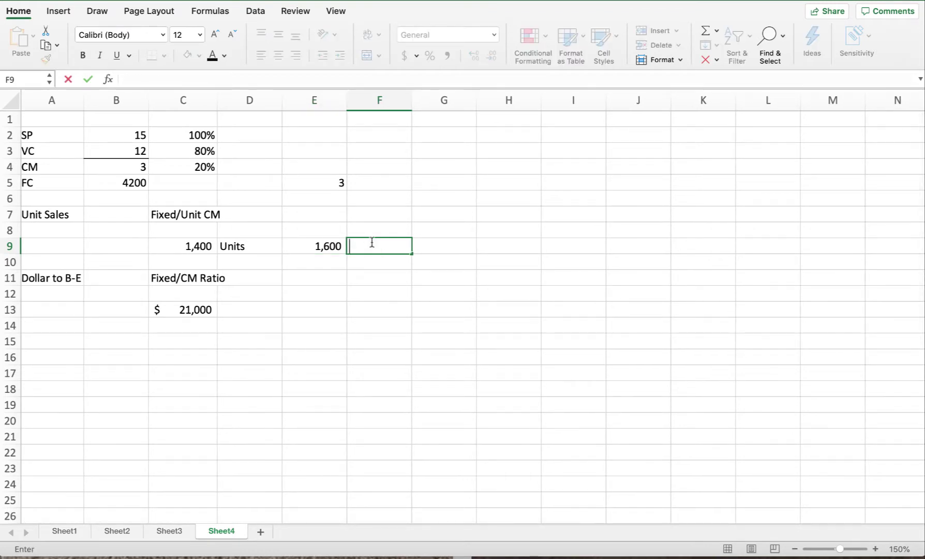
{"action": "type", "text": "Units"}
{"action": "key", "text": "Return"}
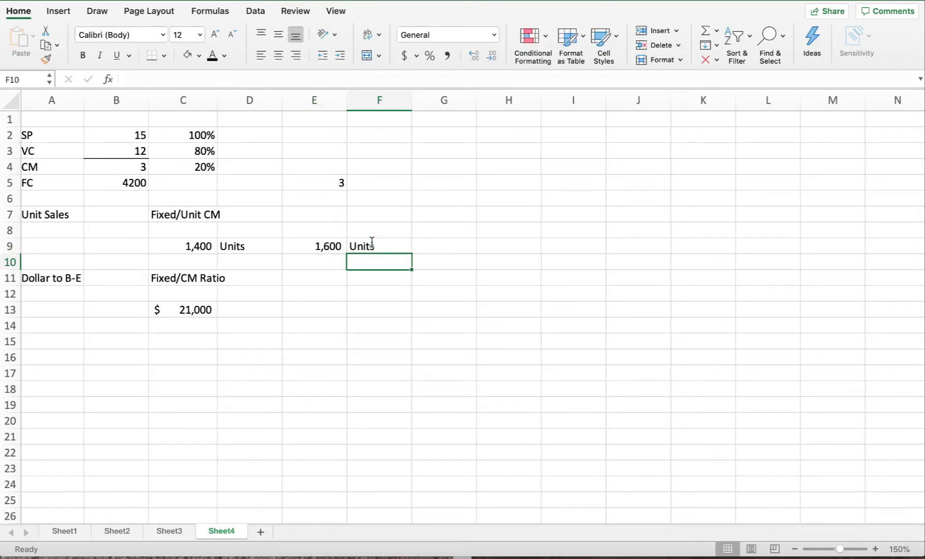
Calculate the break-even sales dollars for fixed costs of 4800 in E13 with the formula =4800/C4
{"action": "left_click", "coordinate": [320, 306]}
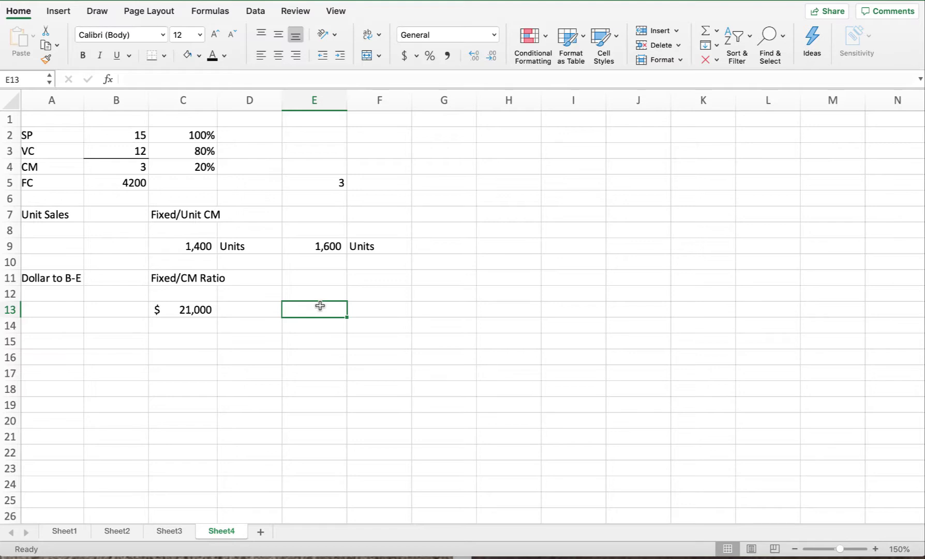
{"action": "type", "text": "="}
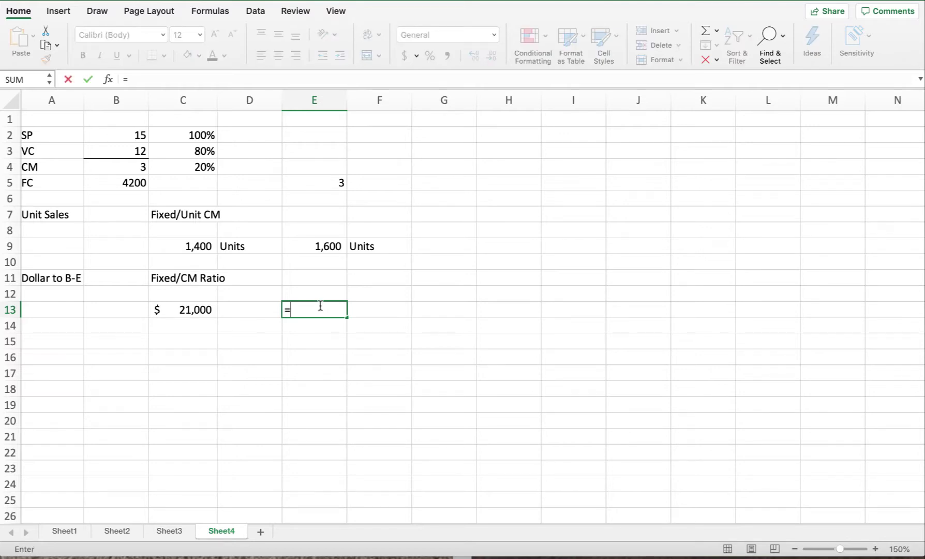
{"action": "type", "text": "4800/"}
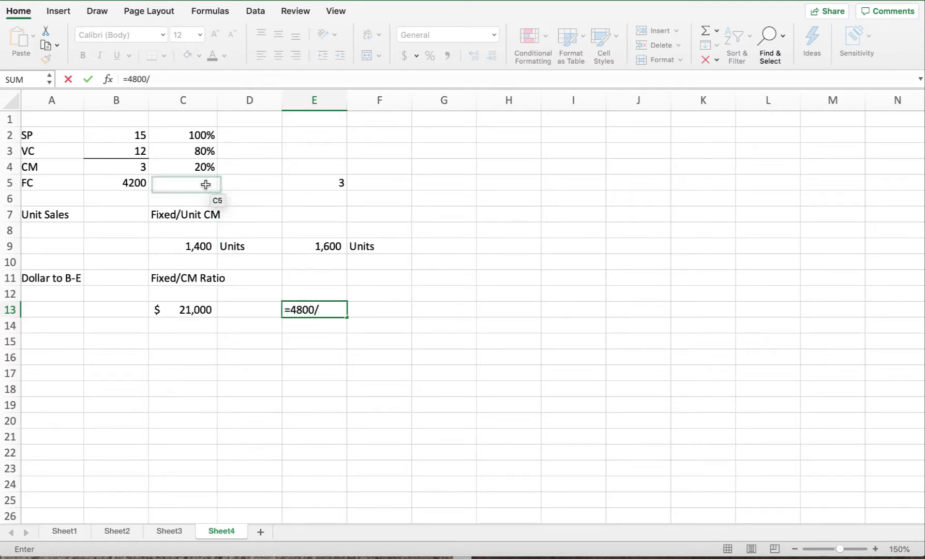
{"action": "left_click", "coordinate": [201, 169]}
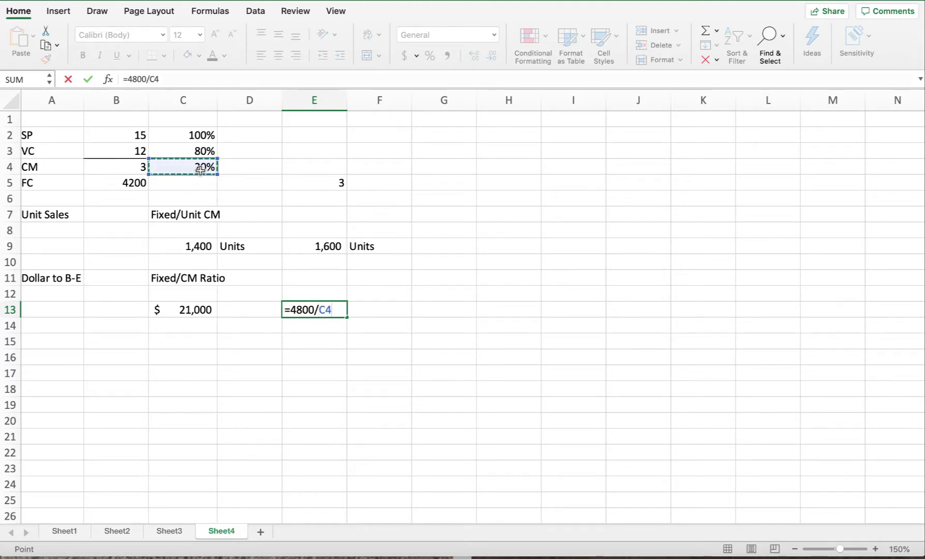
{"action": "key", "text": "Return"}
{"action": "scroll", "coordinate": [200, 174], "scroll_direction": "down", "scroll_amount": 3}
{"action": "scroll", "coordinate": [192, 231], "scroll_direction": "up", "scroll_amount": 3}
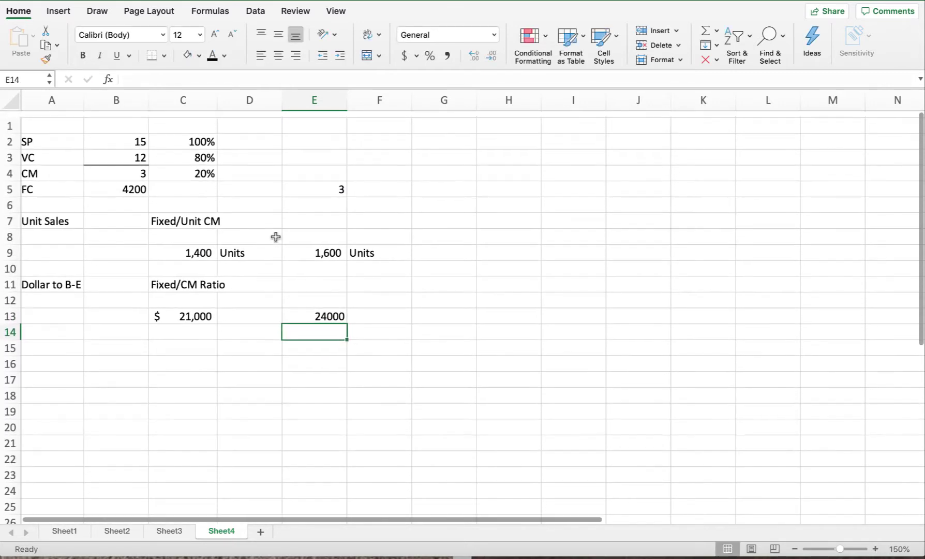
Format E13 as a dollar amount with no decimal places
{"action": "left_click", "coordinate": [330, 311]}
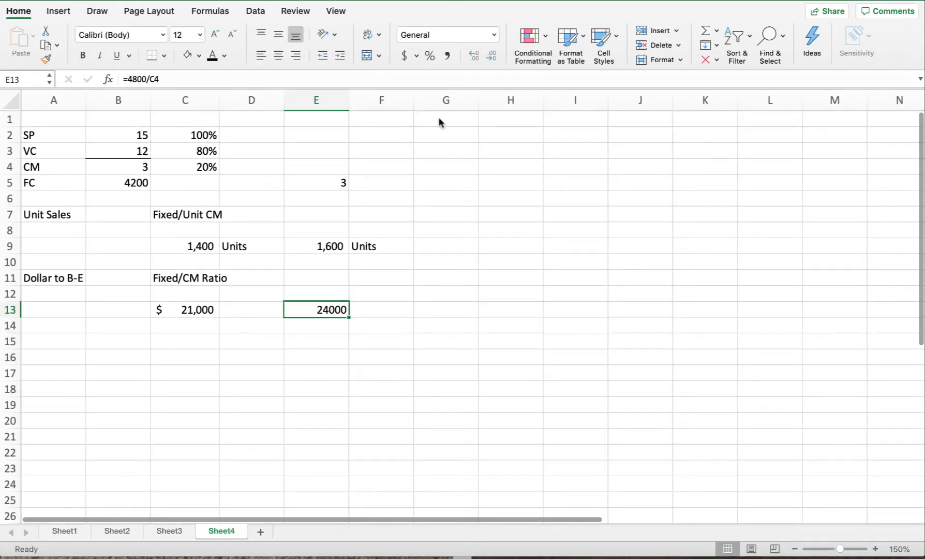
{"action": "left_click", "coordinate": [406, 56]}
{"action": "left_click", "coordinate": [497, 57]}
{"action": "left_click", "coordinate": [497, 57]}
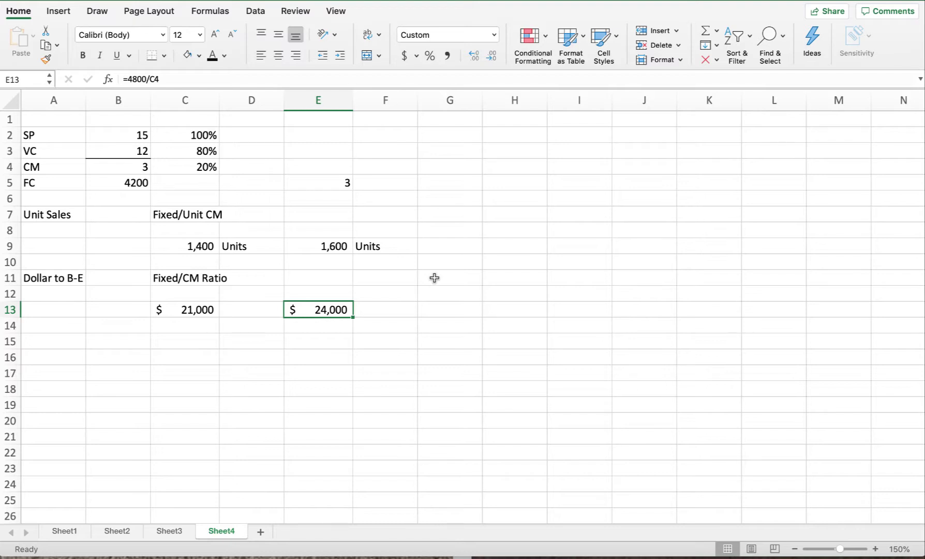
{"action": "scroll", "coordinate": [362, 275], "scroll_direction": "left", "scroll_amount": 2}
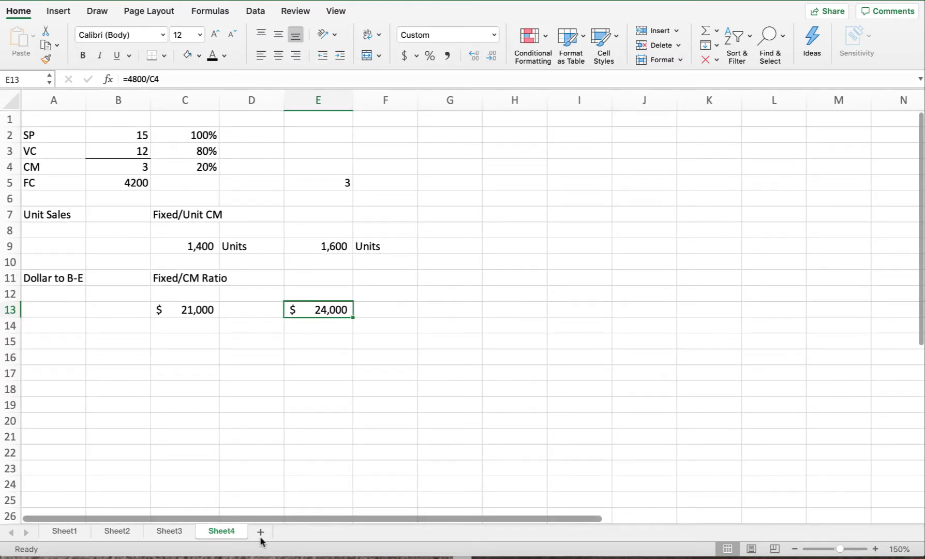
Add a new worksheet after Sheet4 and set its zoom level to 150%
{"action": "left_click", "coordinate": [261, 531]}
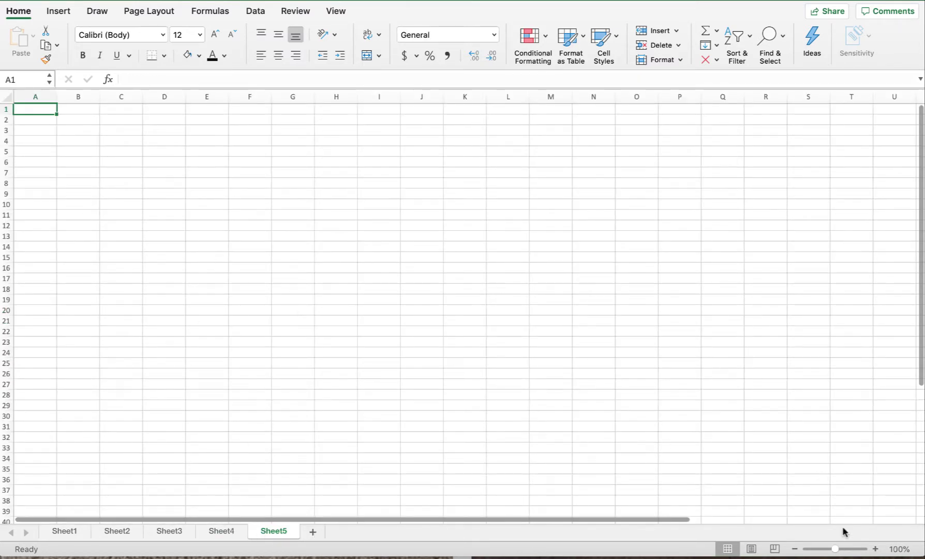
{"action": "left_click", "coordinate": [875, 548]}
{"action": "left_click", "coordinate": [875, 549]}
{"action": "left_click", "coordinate": [875, 548]}
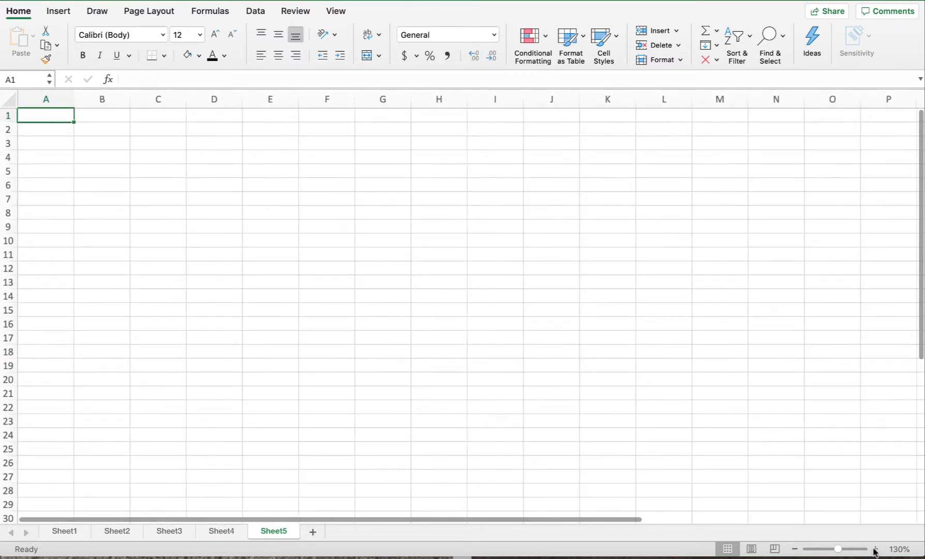
{"action": "left_click", "coordinate": [875, 549]}
{"action": "left_click", "coordinate": [875, 549]}
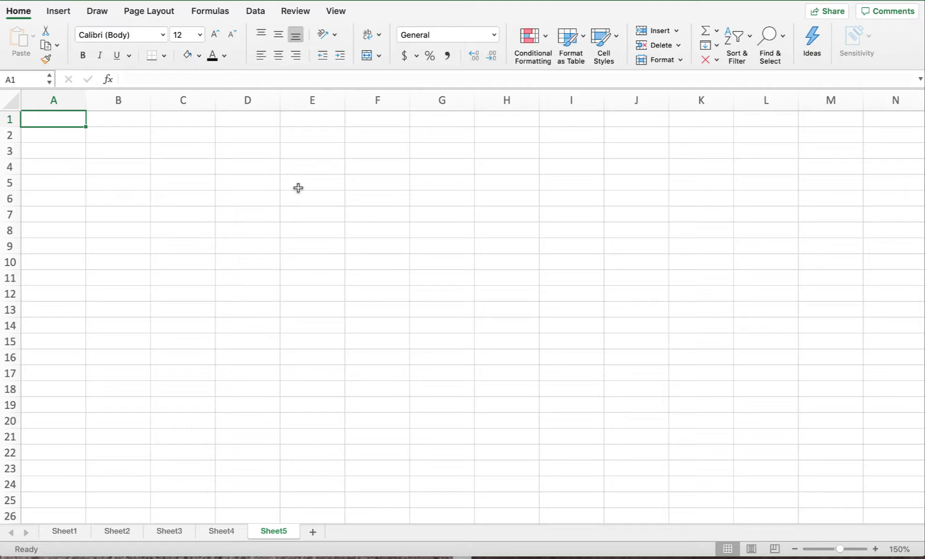
Enter the selling price row with the label "SP" in A2 and the value 120 in B2
{"action": "key", "text": "Down"}
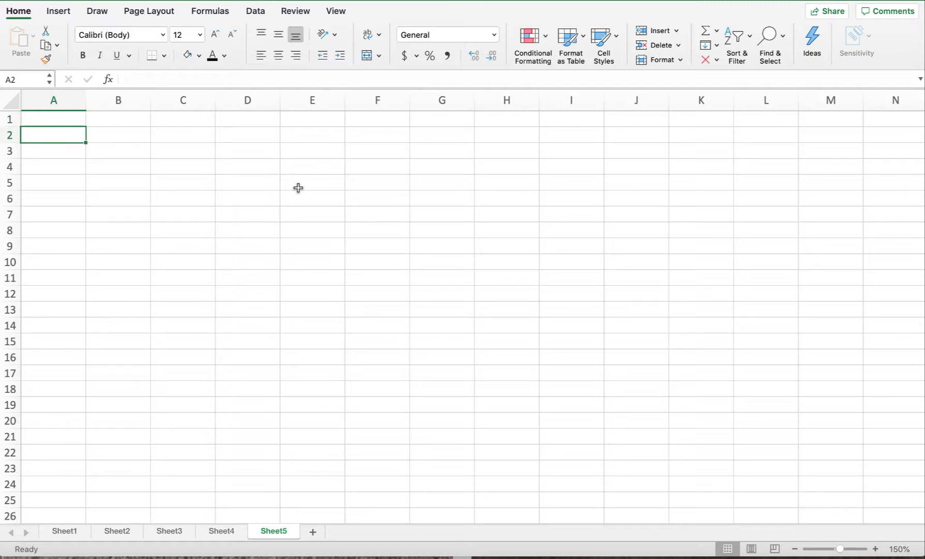
{"action": "type", "text": "Sp"}
{"action": "key", "text": "Tab"}
{"action": "key", "text": "Left"}
{"action": "type", "text": "SP"}
{"action": "key", "text": "Tab"}
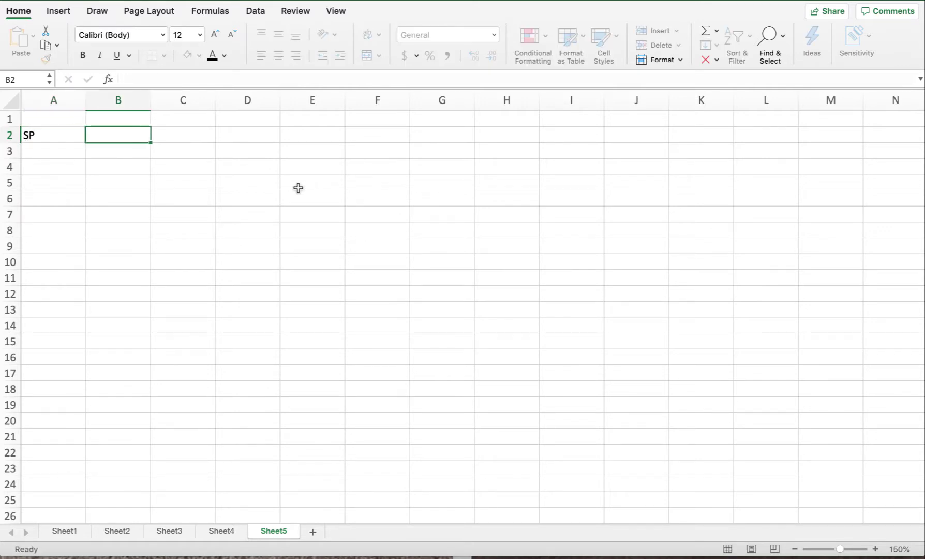
{"action": "type", "text": "120"}
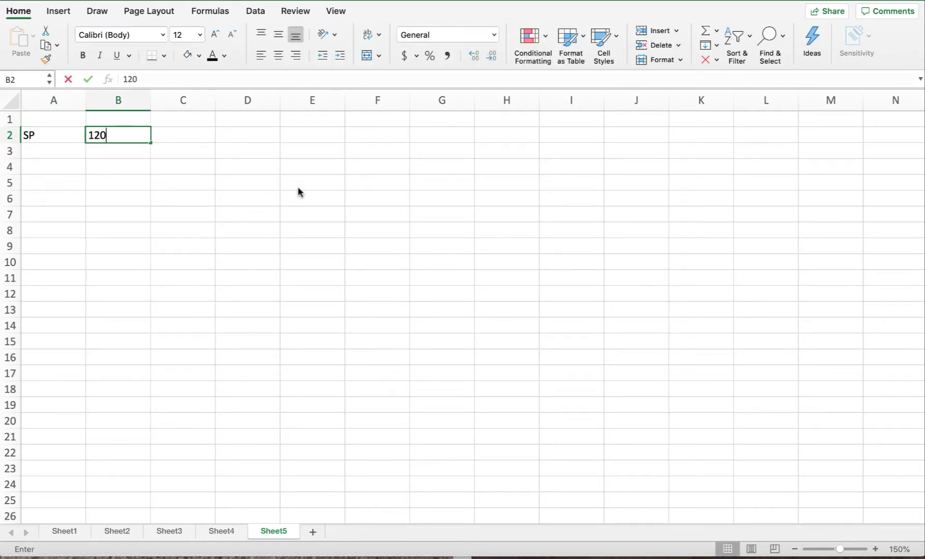
{"action": "key", "text": "Return"}
Enter the variable cost row with the label "VC" in A3 and the value 80 in B3
{"action": "type", "text": "C"}
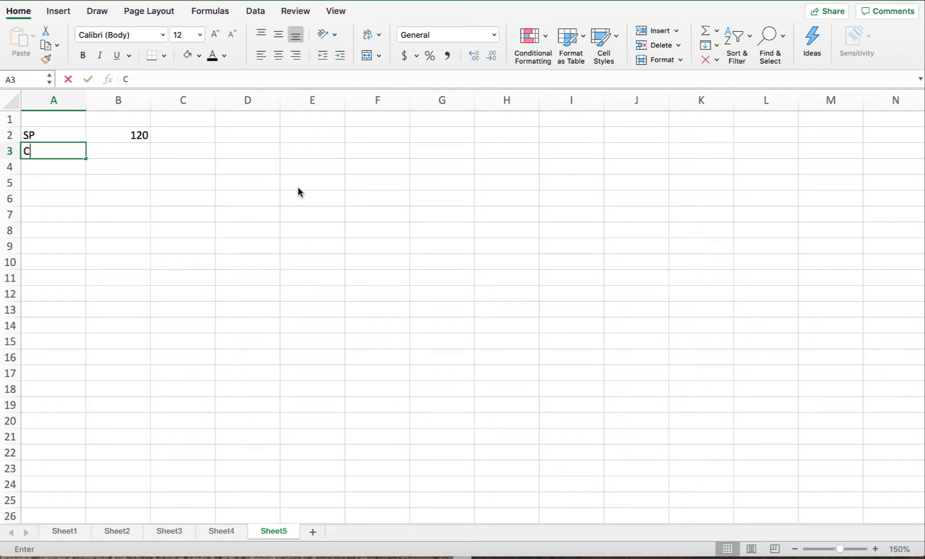
{"action": "key", "text": "BackSpace"}
{"action": "type", "text": "VC"}
{"action": "key", "text": "Tab"}
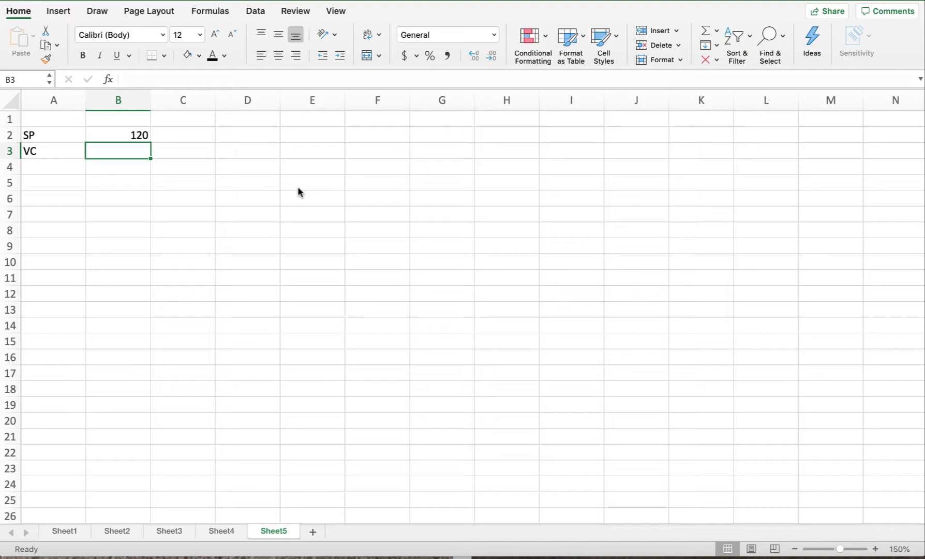
{"action": "type", "text": "80"}
{"action": "key", "text": "Return"}
Enter the fixed cost row with the label "FC" in A5 and the value 50,000 in B5
{"action": "key", "text": "Return"}
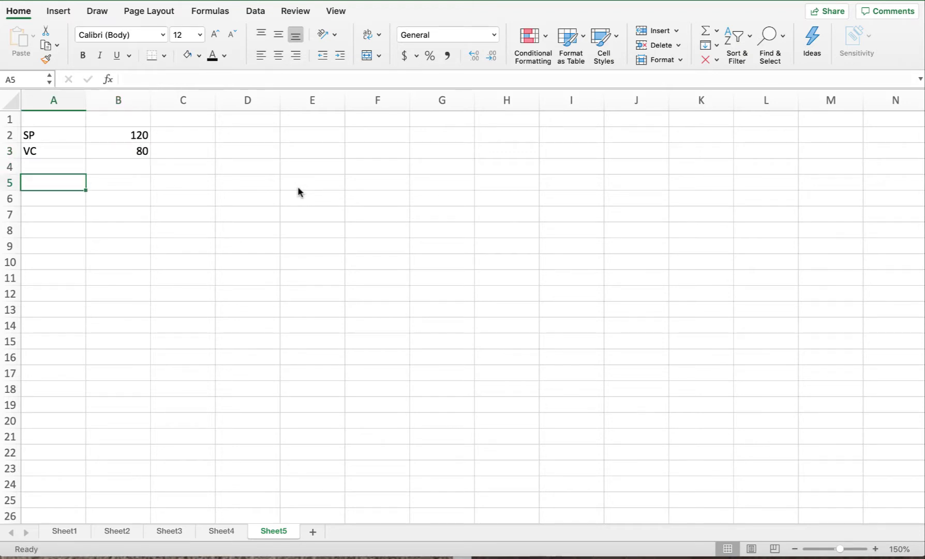
{"action": "type", "text": "FC"}
{"action": "key", "text": "Tab"}
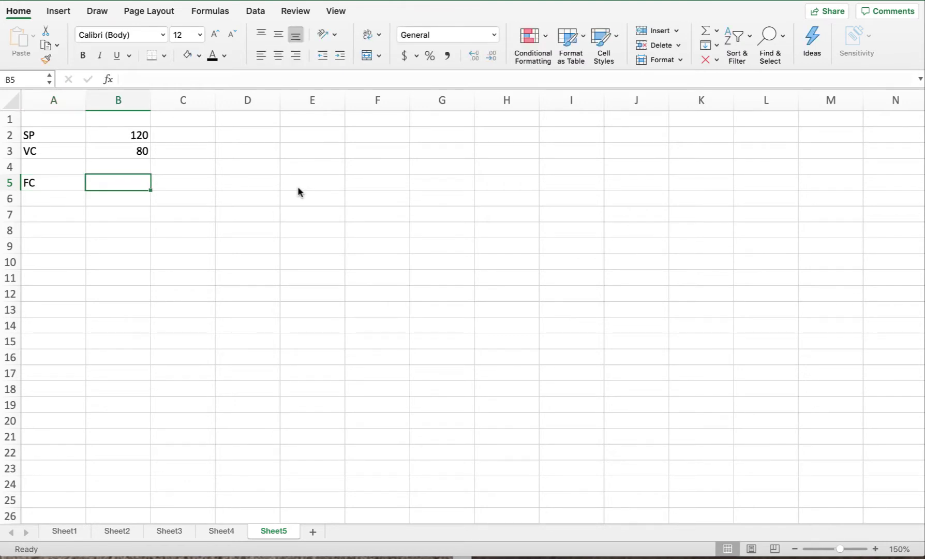
{"action": "type", "text": "50,"}
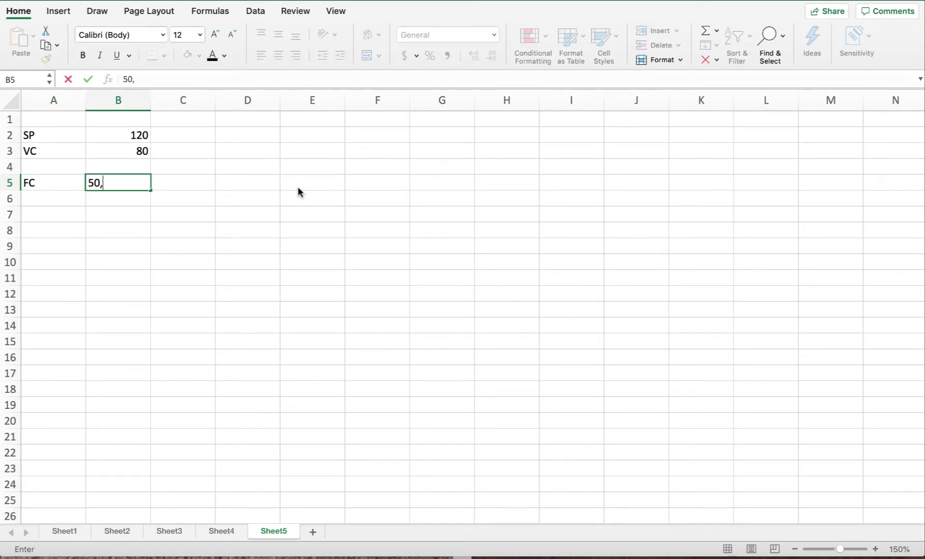
{"action": "type", "text": "0003"}
{"action": "key", "text": "BackSpace"}
{"action": "key", "text": "Return"}
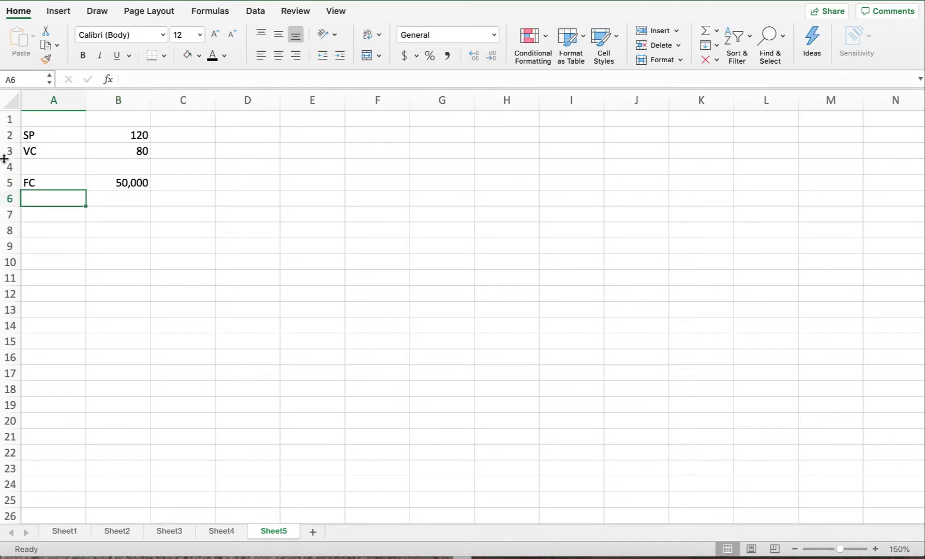
Enter the contribution margin label "CM" in A4
{"action": "left_click", "coordinate": [28, 164]}
{"action": "type", "text": "CM"}
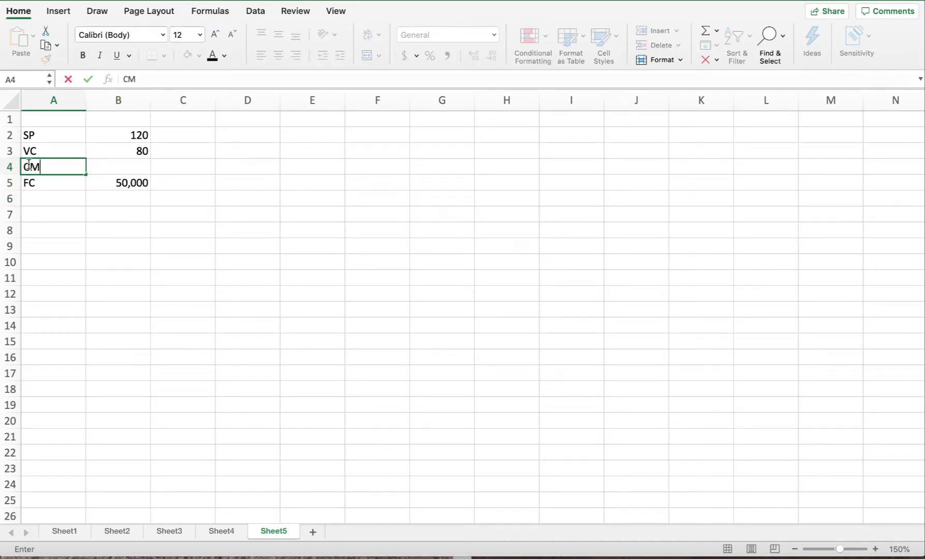
{"action": "key", "text": "Tab"}
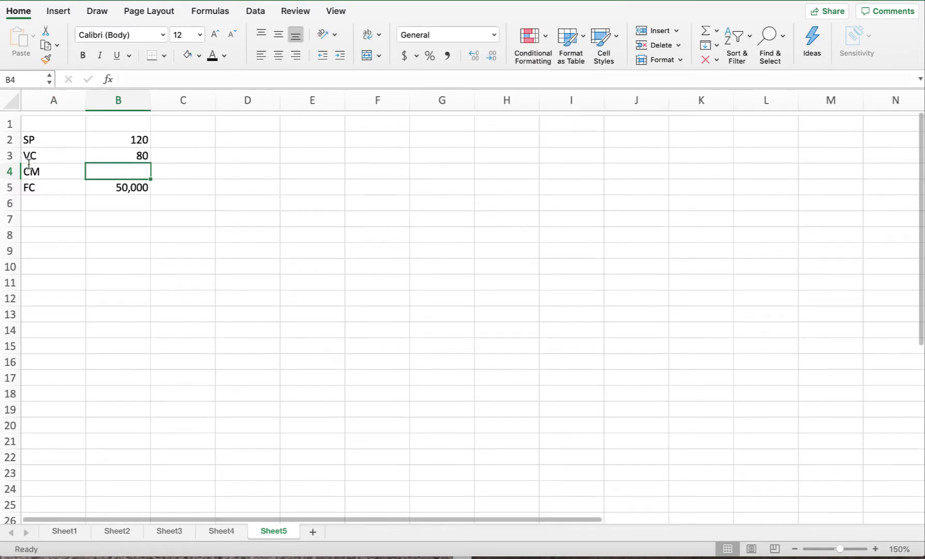
Calculate the contribution margin in B4 with the formula =B2-B3
{"action": "left_click", "coordinate": [110, 146]}
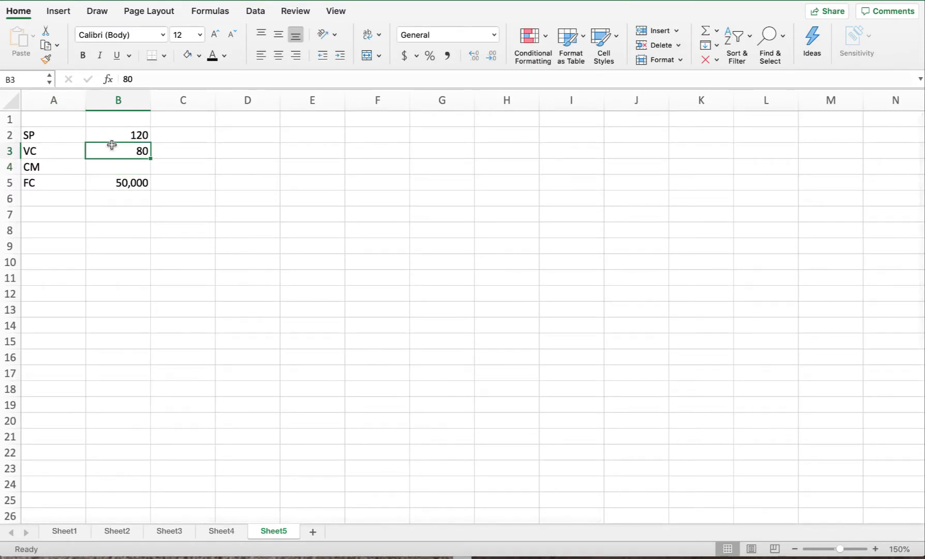
{"action": "left_click", "coordinate": [118, 165]}
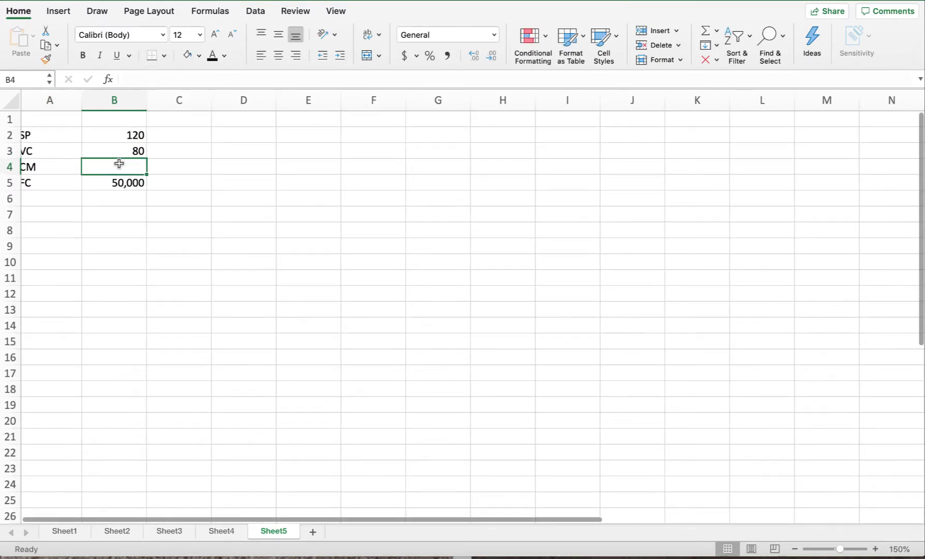
{"action": "type", "text": "="}
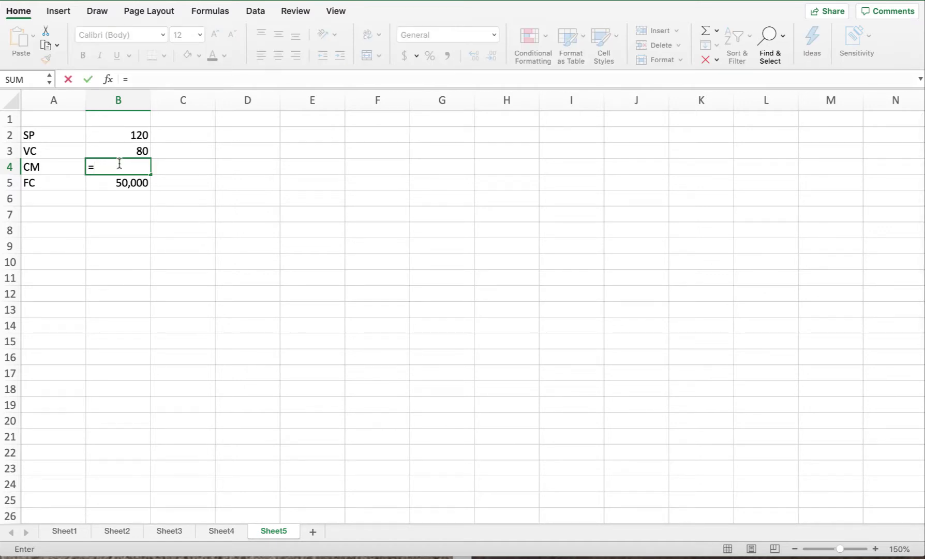
{"action": "left_click", "coordinate": [128, 134]}
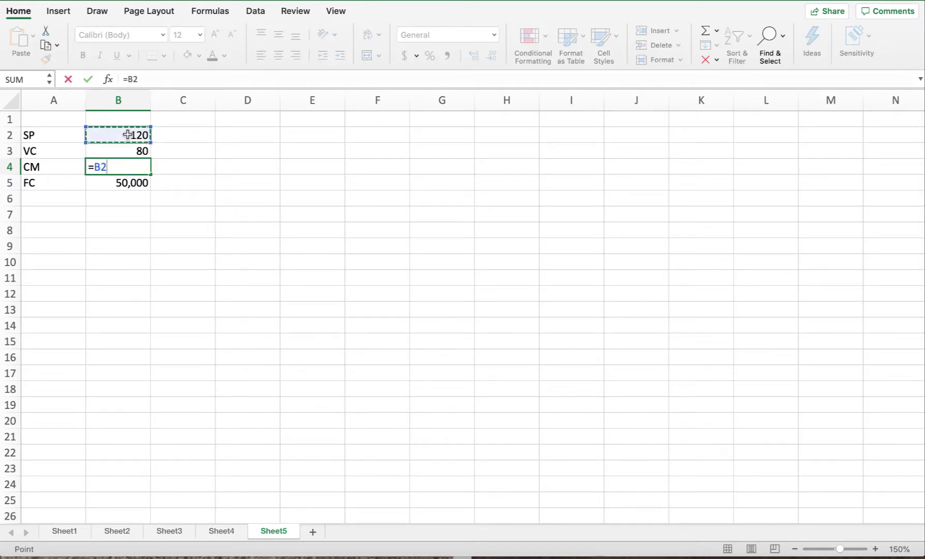
{"action": "type", "text": "-"}
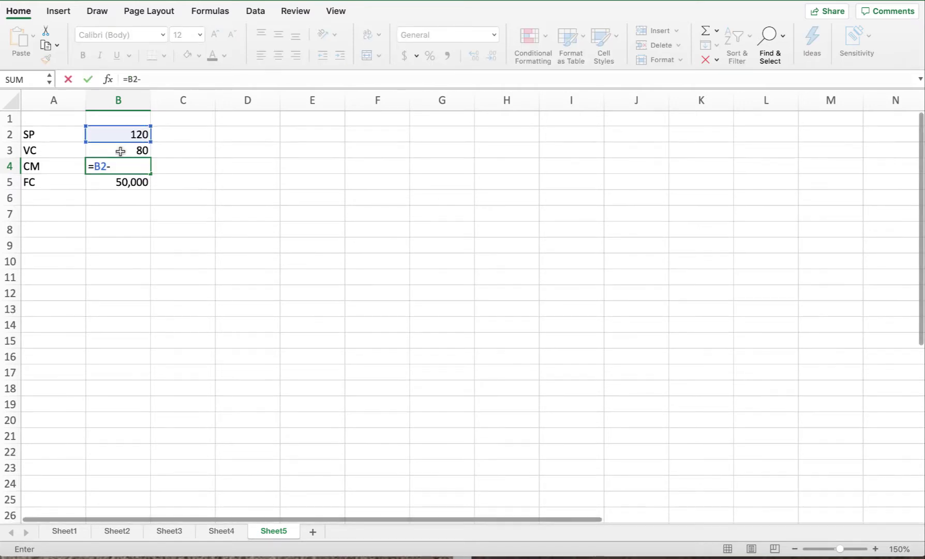
{"action": "left_click", "coordinate": [121, 150]}
{"action": "key", "text": "Return"}
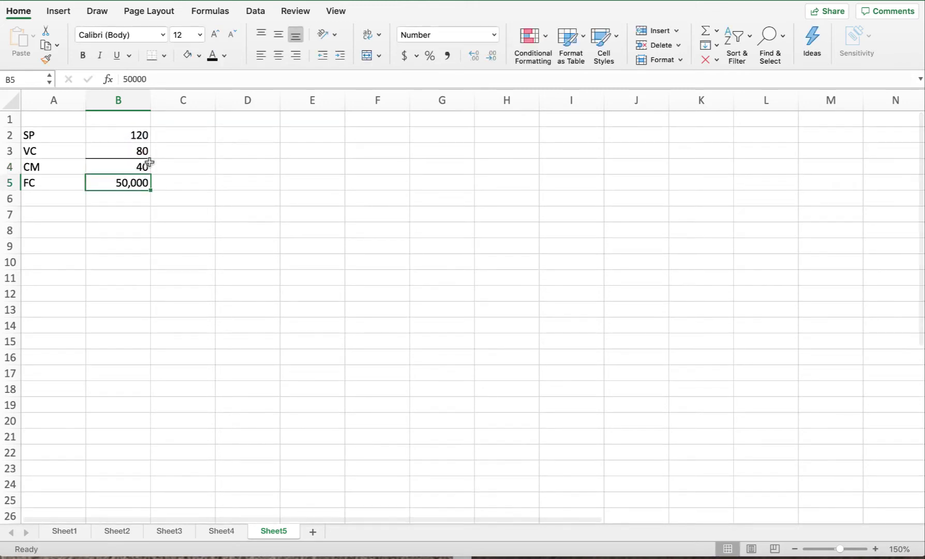
Calculate the contribution margin ratio in C4 with the formula =B4/B2
{"action": "left_click", "coordinate": [172, 166]}
{"action": "type", "text": "="}
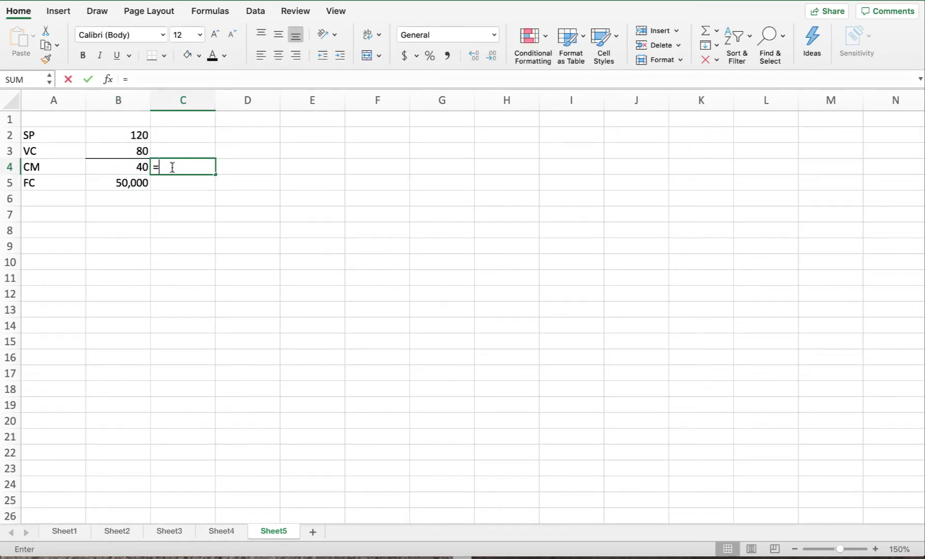
{"action": "left_click", "coordinate": [136, 167]}
{"action": "type", "text": "/"}
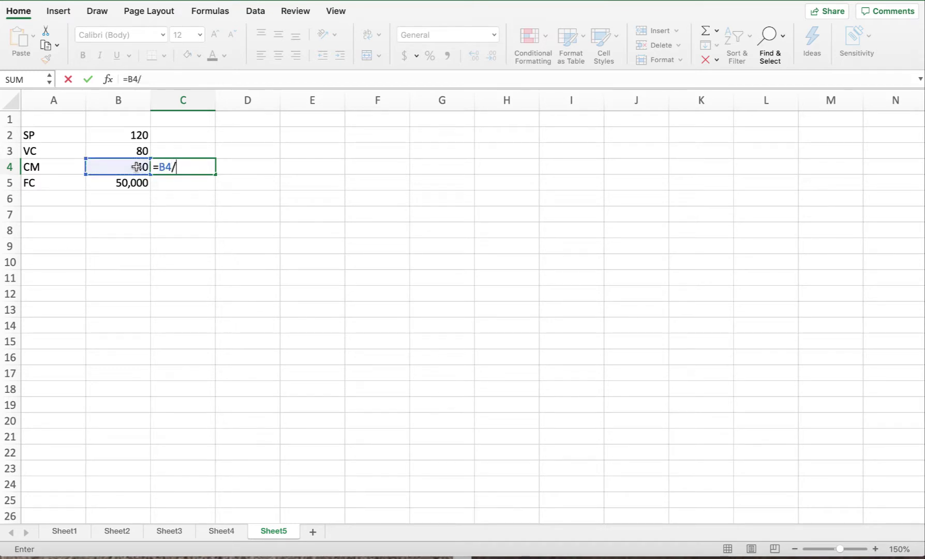
{"action": "left_click", "coordinate": [137, 135]}
{"action": "key", "text": "Return"}
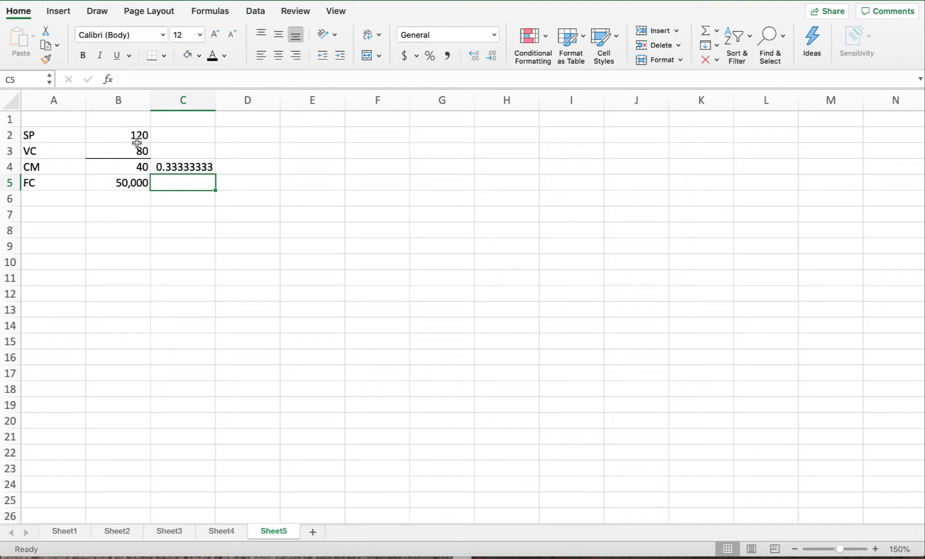
Replace the ratio in C4 with the rounded value .34 and format it as a percentage
{"action": "left_click", "coordinate": [176, 167]}
{"action": "type", "text": ".34"}
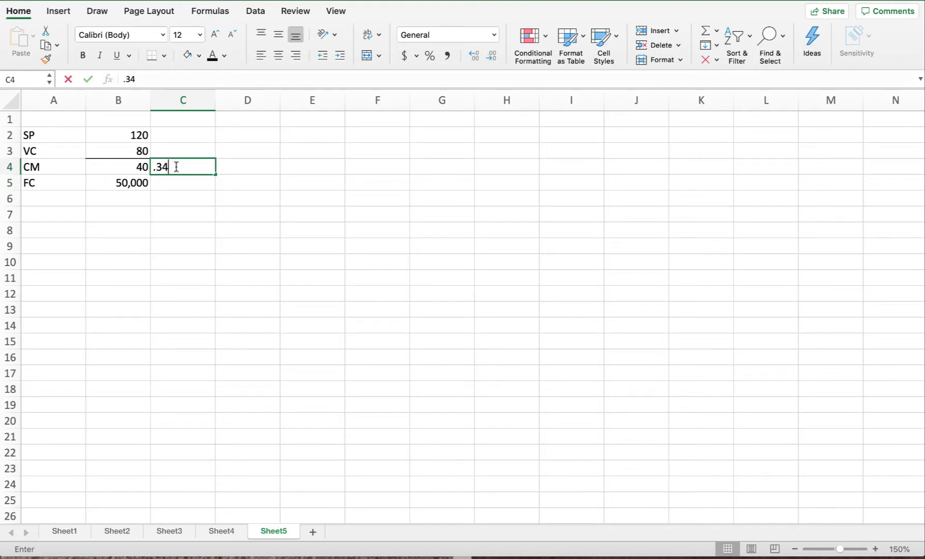
{"action": "key", "text": "Return"}
{"action": "left_click", "coordinate": [176, 169]}
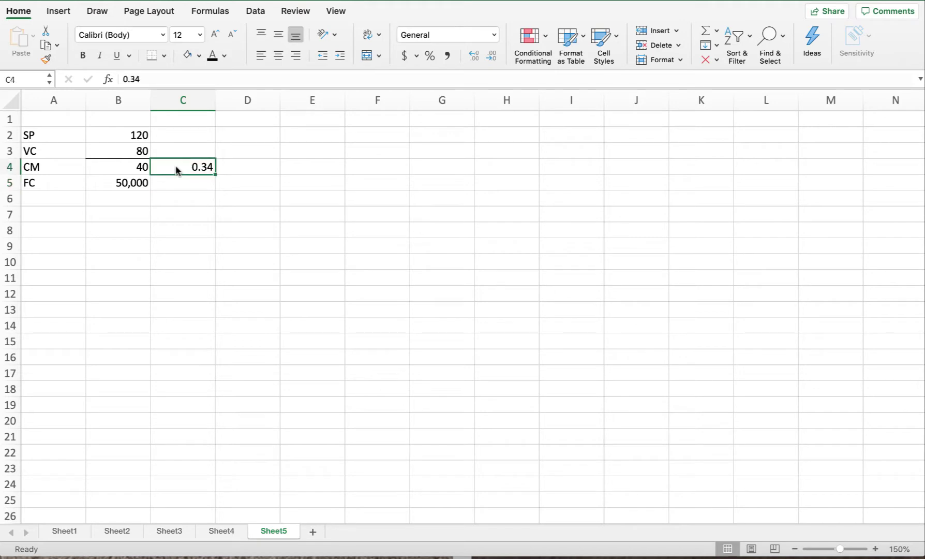
{"action": "left_click", "coordinate": [429, 57]}
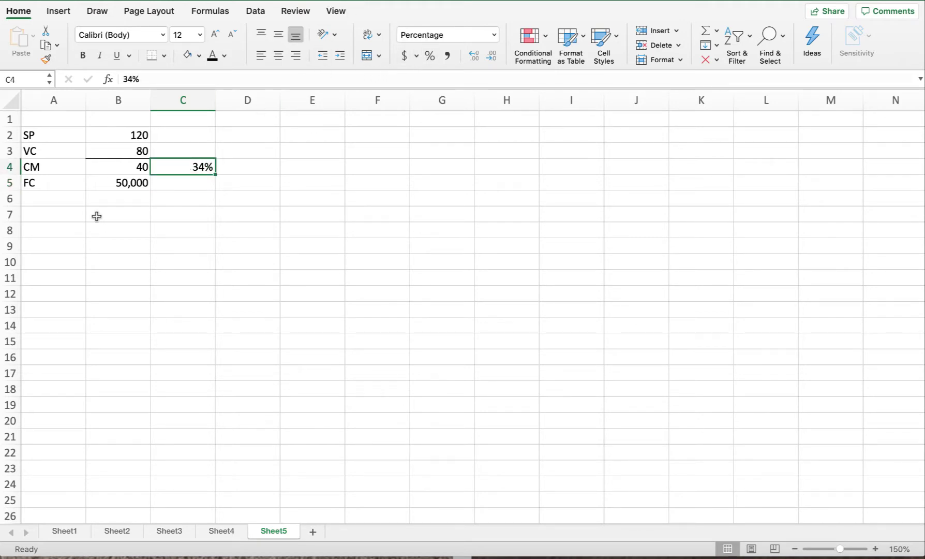
Number the first question 1 in A7 and label it "Units to B-E" in B7
{"action": "left_click", "coordinate": [38, 216]}
{"action": "type", "text": "1"}
{"action": "key", "text": "Tab"}
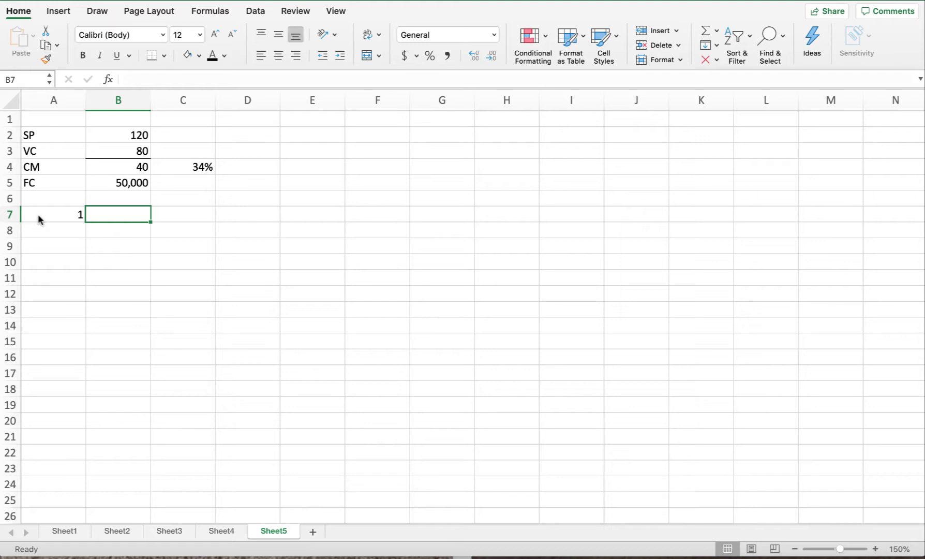
{"action": "left_click", "coordinate": [174, 219]}
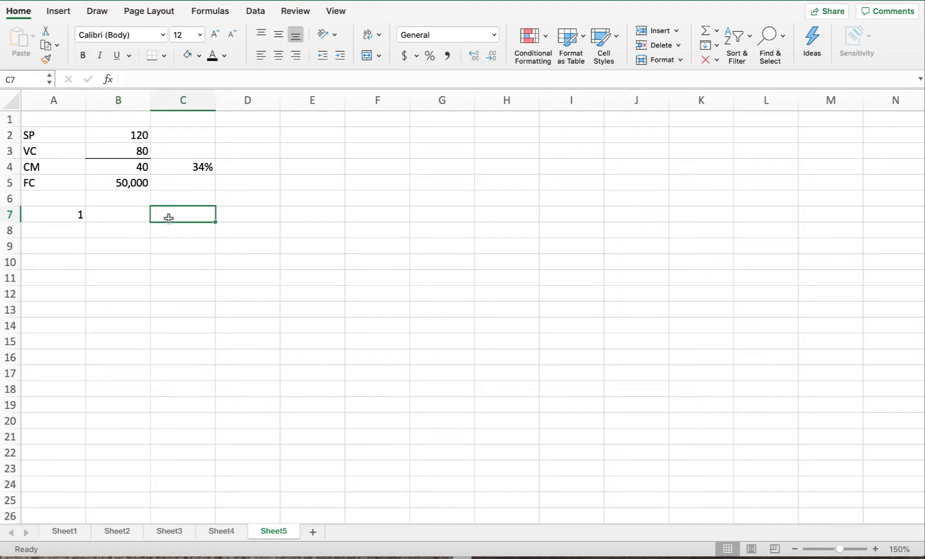
{"action": "left_click", "coordinate": [99, 219]}
{"action": "type", "text": "Units to "}
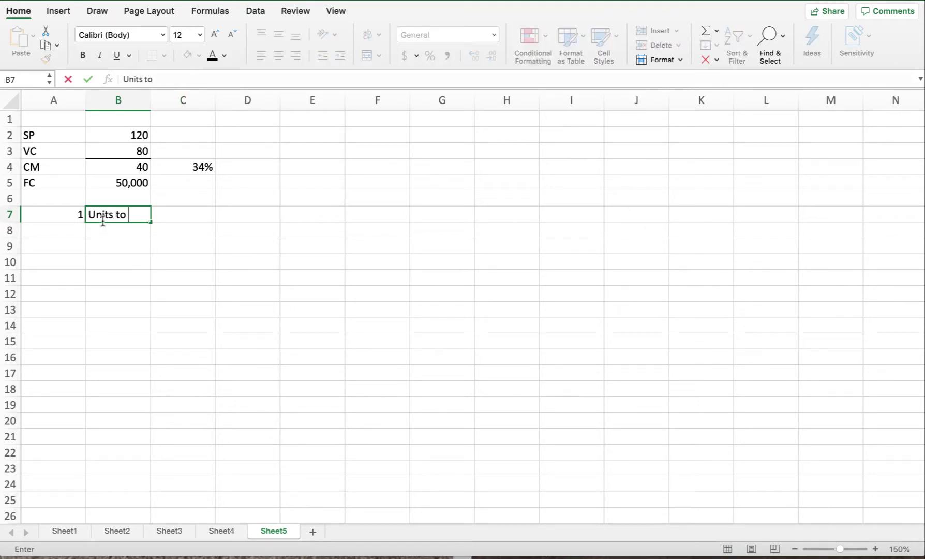
{"action": "type", "text": "B-E"}
{"action": "key", "text": "Tab"}
Write the formula description "TP + FC/Unit CM" in D7
{"action": "key", "text": "Tab"}
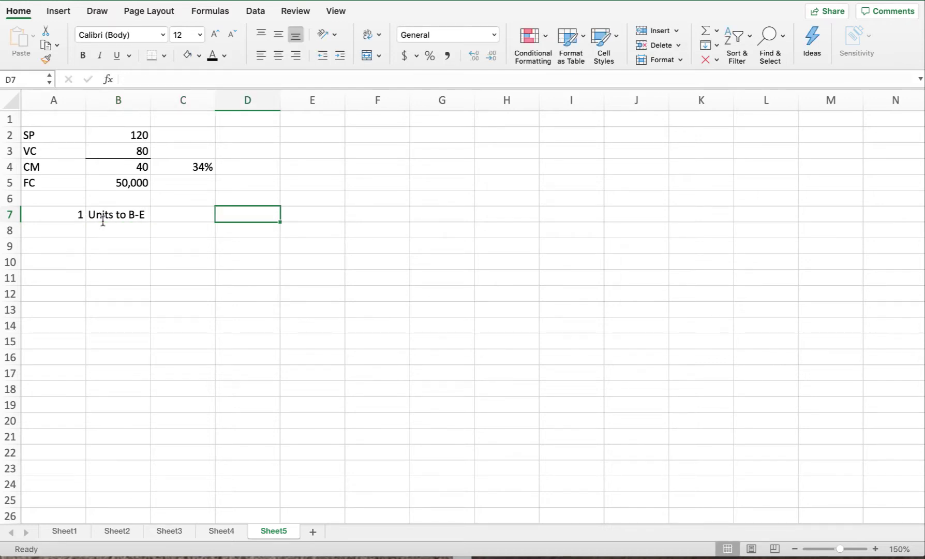
{"action": "type", "text": "TP "}
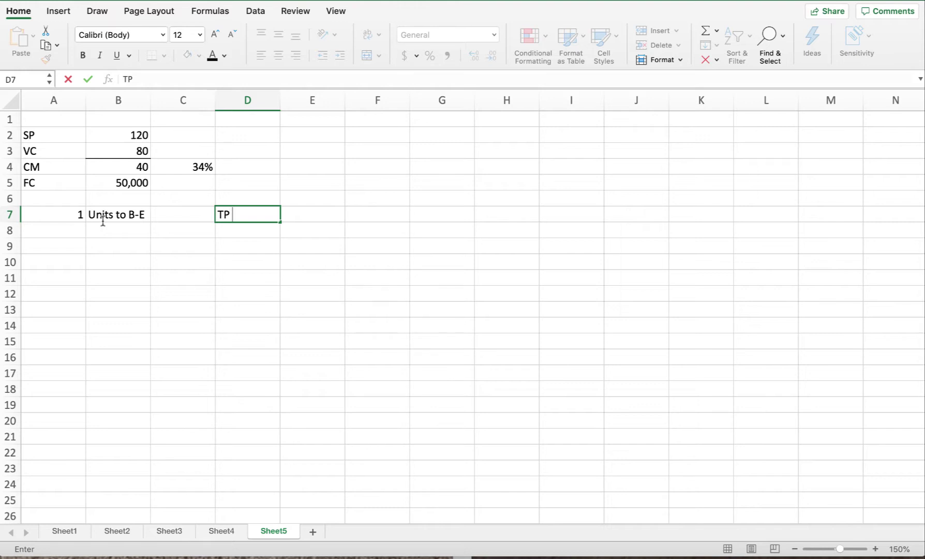
{"action": "type", "text": "="}
{"action": "key", "text": "BackSpace"}
{"action": "type", "text": "+ FC/Unit CM"}
{"action": "left_click", "coordinate": [103, 223]}
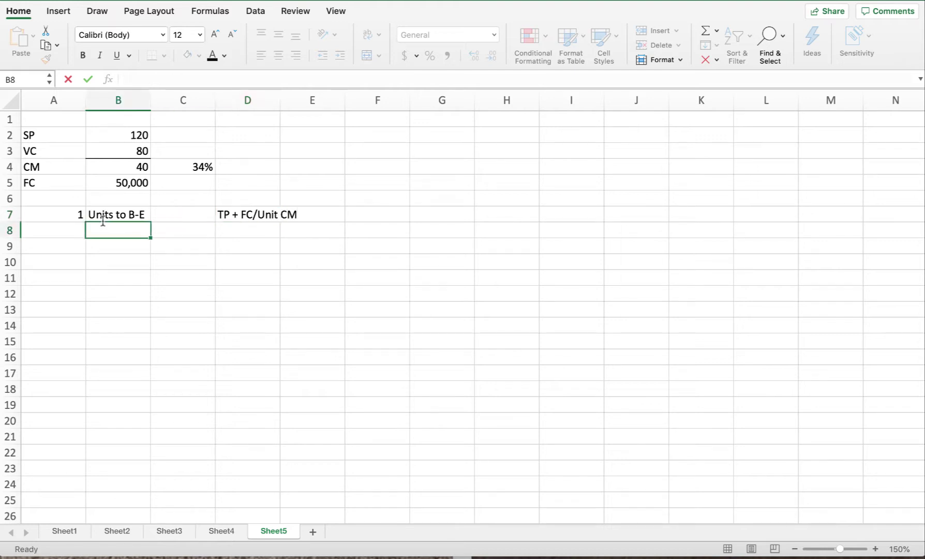
Enter target profit plus fixed costs as =10000+B5 in D9 and the unit contribution margin 40 in D10
{"action": "scroll", "coordinate": [176, 249], "scroll_direction": "right", "scroll_amount": 2}
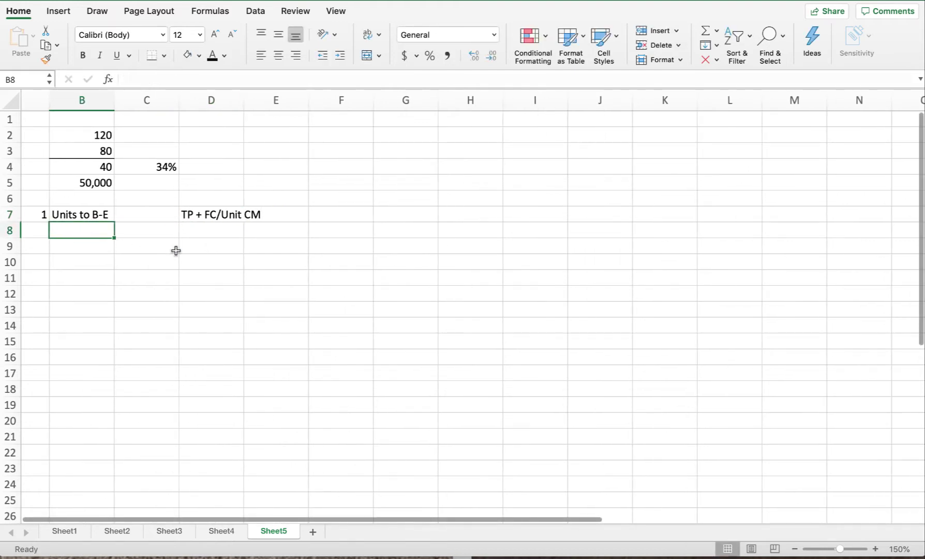
{"action": "scroll", "coordinate": [175, 249], "scroll_direction": "left", "scroll_amount": 2}
{"action": "left_click", "coordinate": [225, 243]}
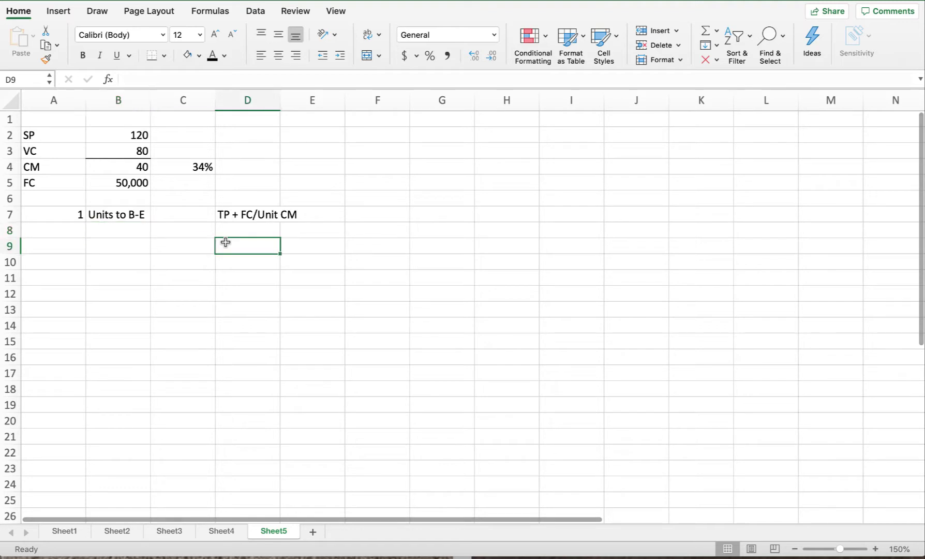
{"action": "type", "text": "="}
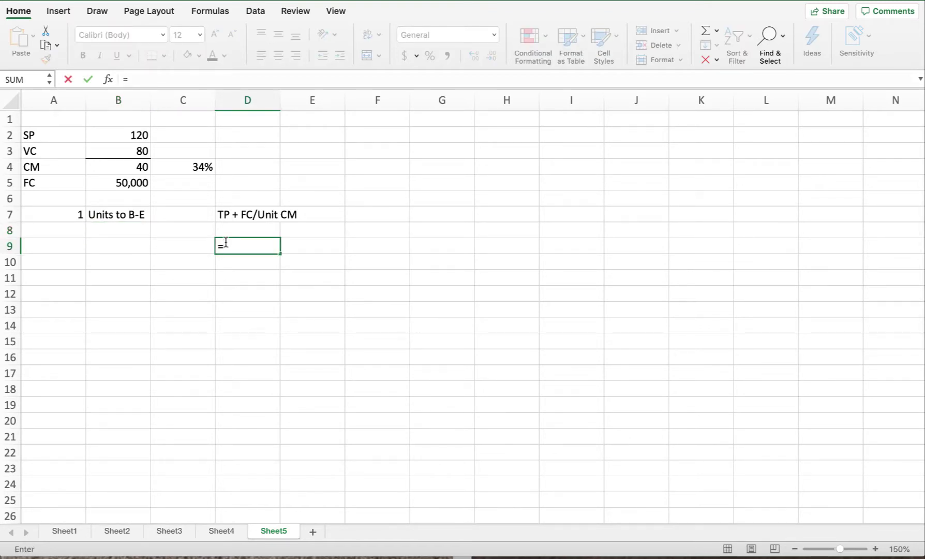
{"action": "type", "text": "10000+"}
{"action": "left_click", "coordinate": [130, 183]}
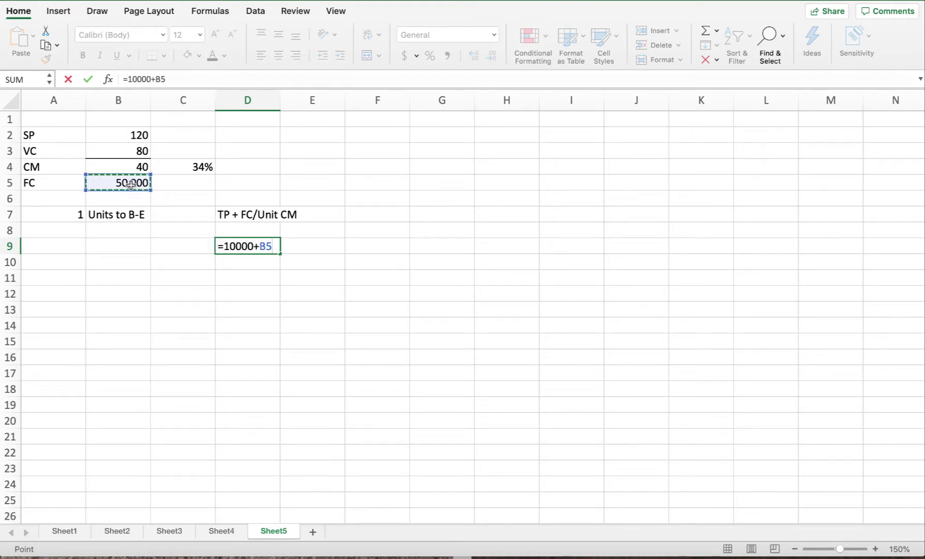
{"action": "key", "text": "Return"}
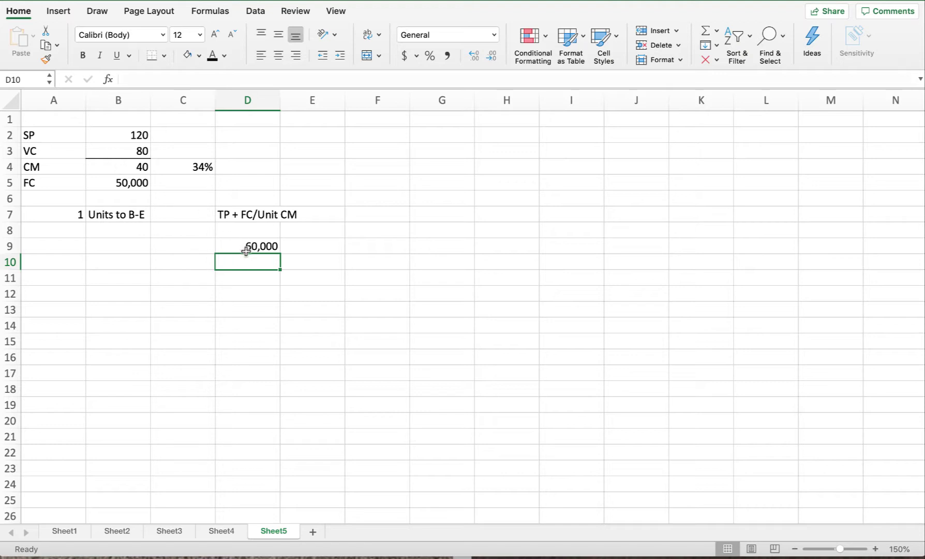
{"action": "type", "text": "40"}
{"action": "key", "text": "Return"}
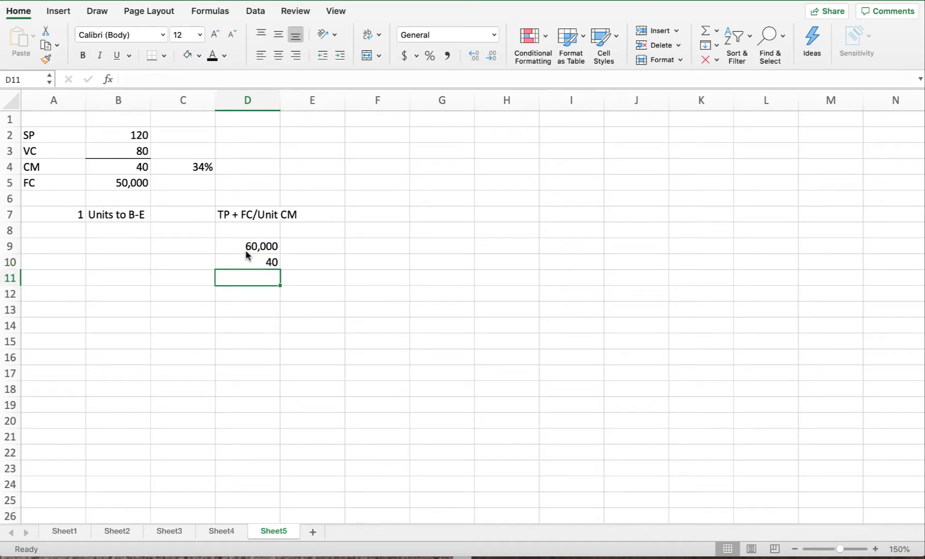
Calculate the required units in E9 with the formula =D9/D10
{"action": "left_click", "coordinate": [332, 247]}
{"action": "type", "text": "="}
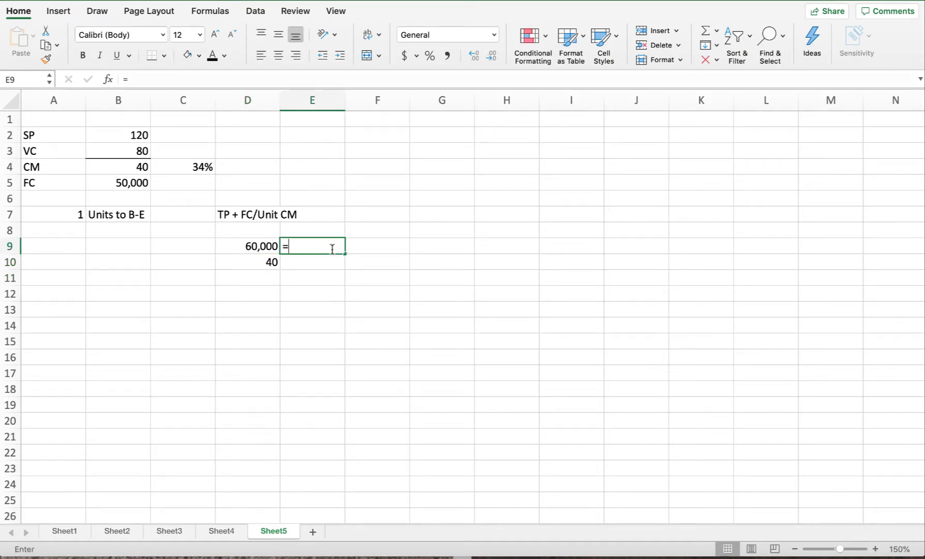
{"action": "left_click", "coordinate": [259, 247]}
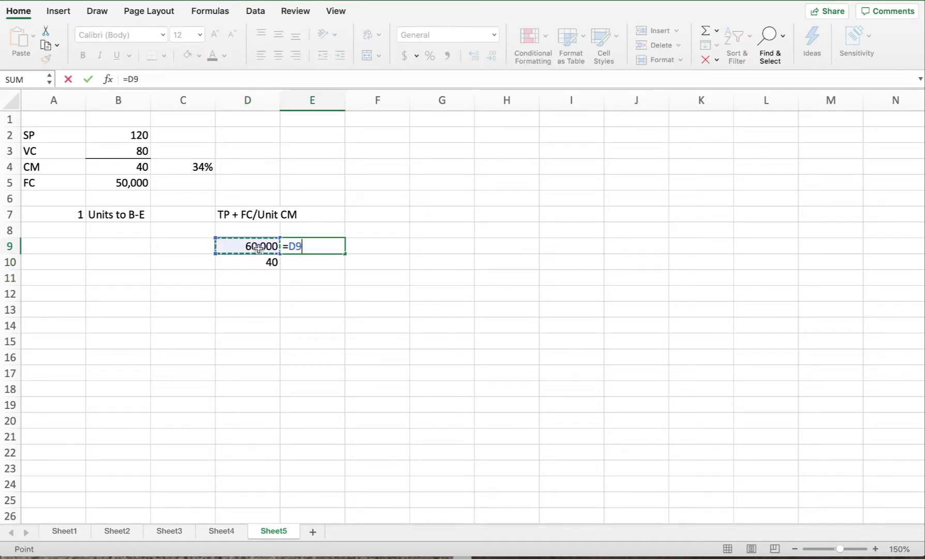
{"action": "type", "text": "/"}
{"action": "left_click", "coordinate": [259, 262]}
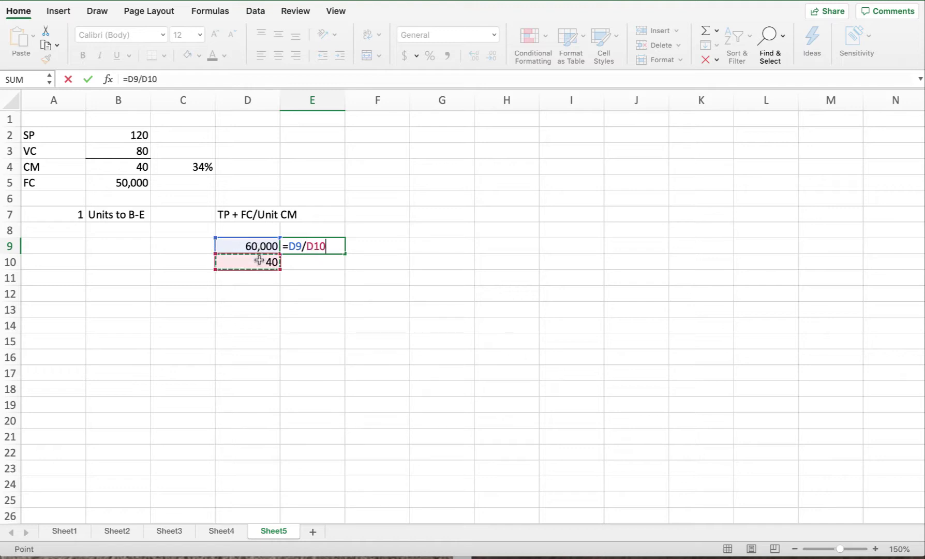
{"action": "key", "text": "Return"}
Format the units result in E9 with a thousands separator and no decimal places
{"action": "left_click", "coordinate": [335, 246]}
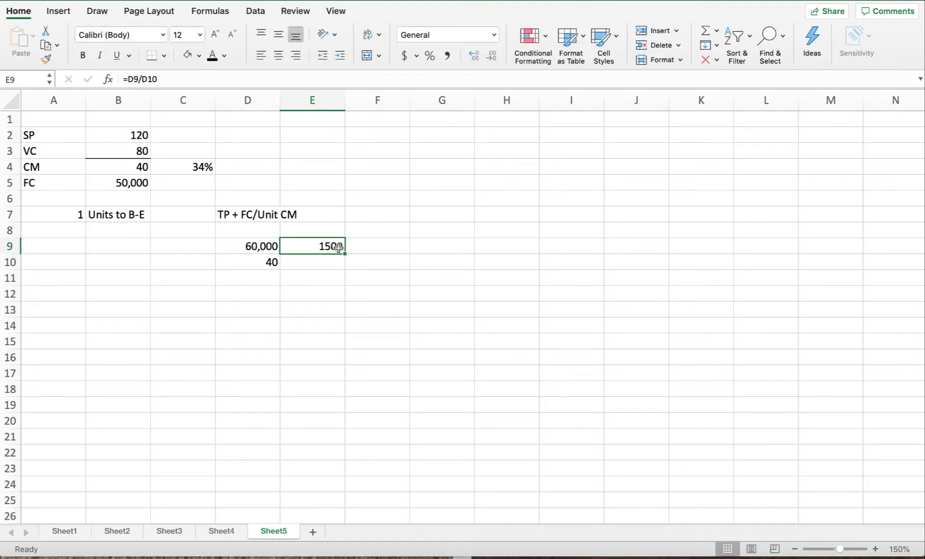
{"action": "left_click", "coordinate": [448, 55]}
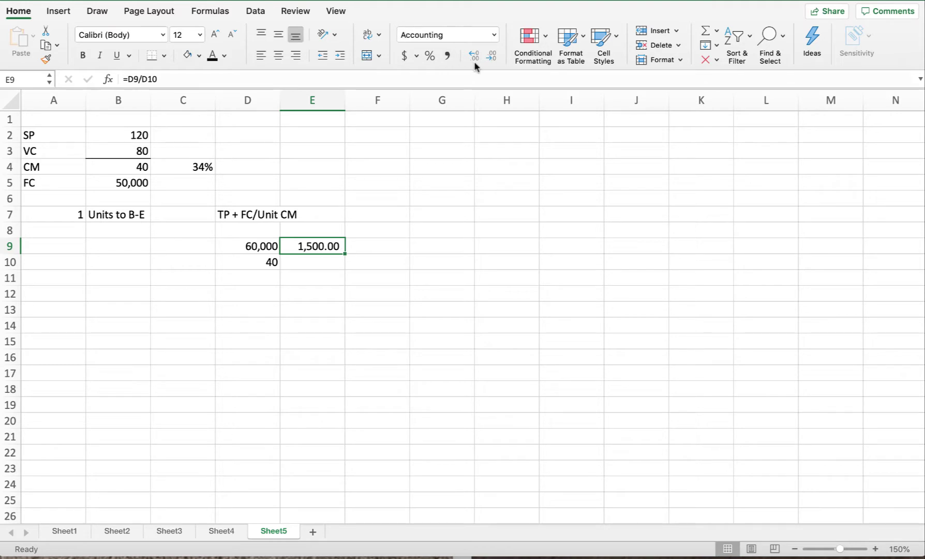
{"action": "left_click", "coordinate": [485, 57]}
{"action": "left_click", "coordinate": [486, 56]}
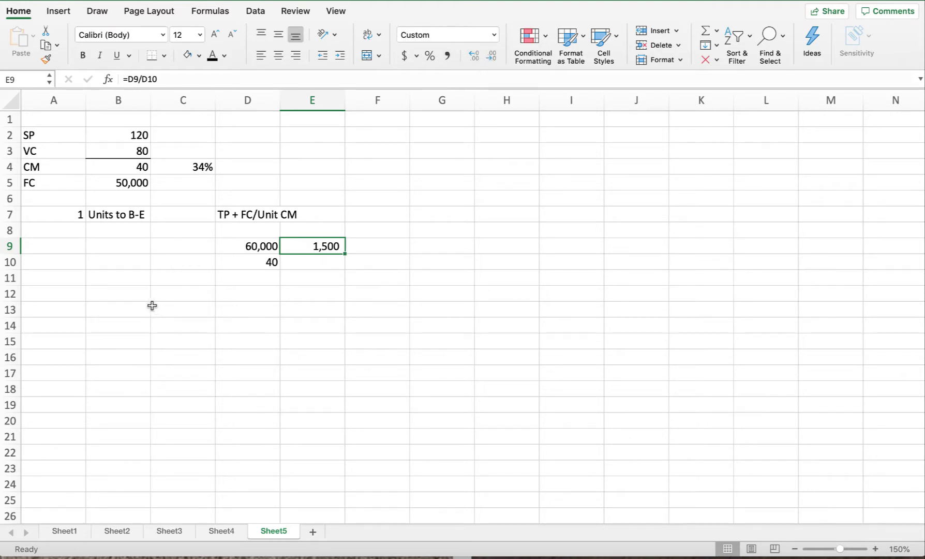
Number the second question 2 in A12 and label it "Dollar sales to TP" in B12
{"action": "left_click", "coordinate": [71, 296]}
{"action": "type", "text": "2."}
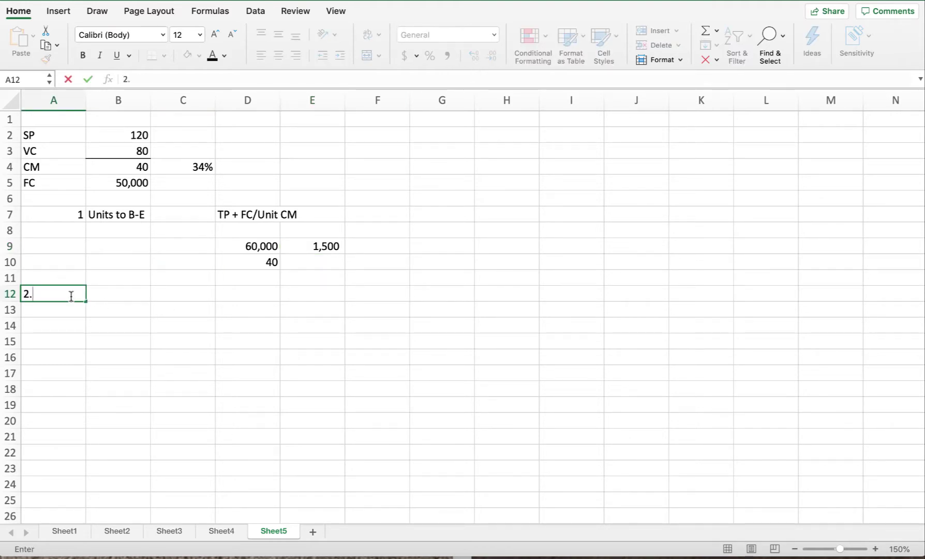
{"action": "key", "text": "Tab"}
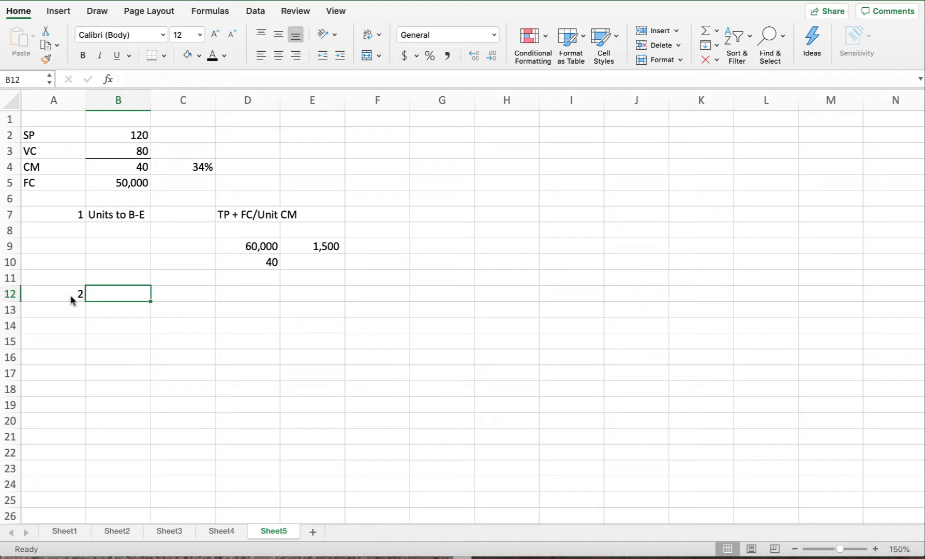
{"action": "type", "text": "Dolla"}
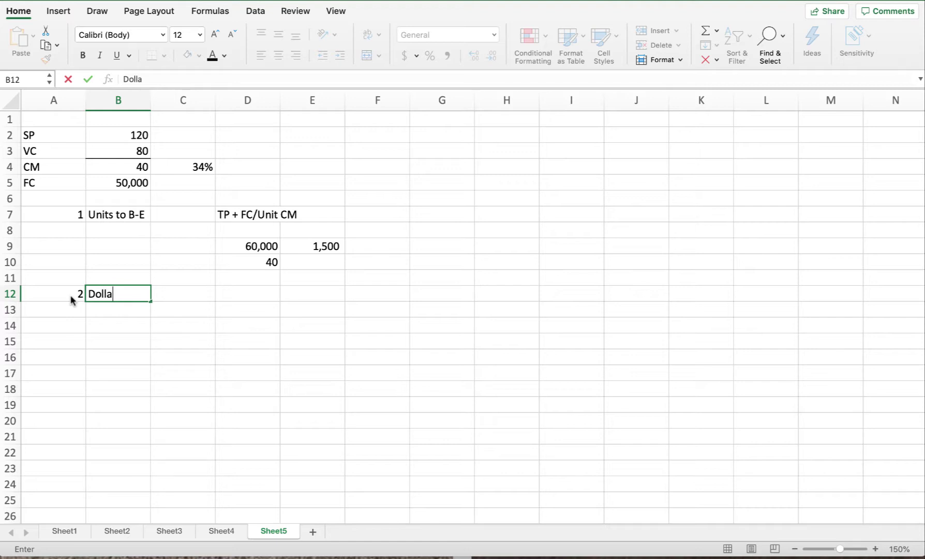
{"action": "type", "text": "r sales to T"}
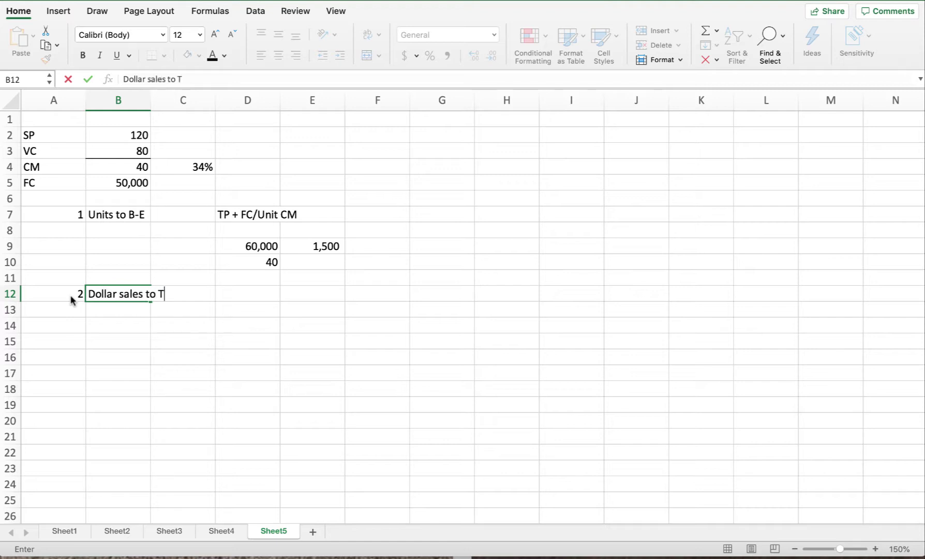
{"action": "type", "text": "P"}
{"action": "left_click", "coordinate": [112, 213]}
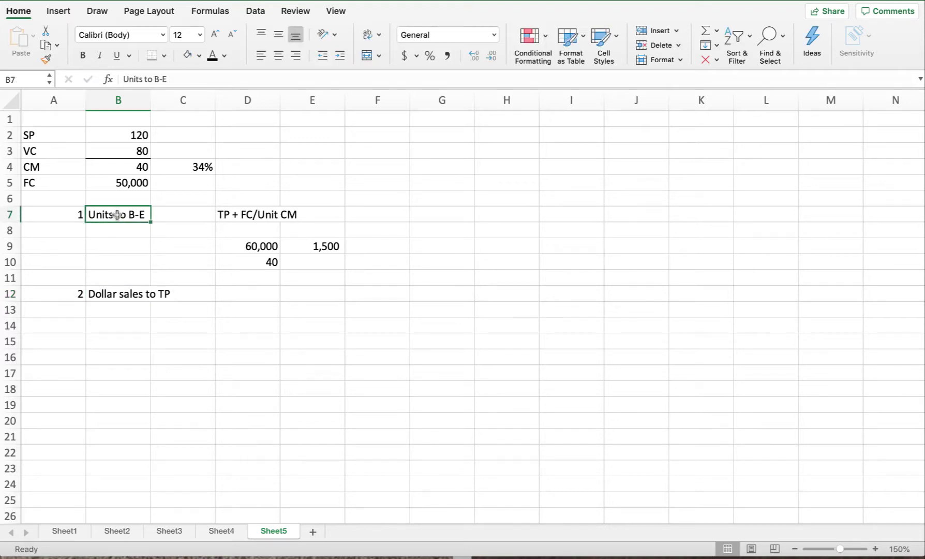
Change the first question's label in B7 to "Units to TP"
{"action": "left_click", "coordinate": [174, 79]}
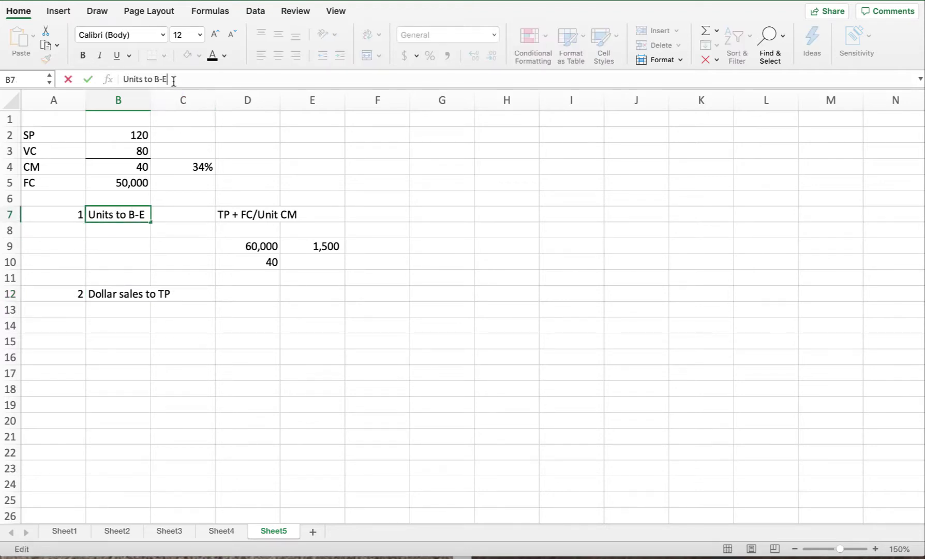
{"action": "key", "text": "BackSpace"}
{"action": "key", "text": "BackSpace"}
{"action": "key", "text": "BackSpace"}
{"action": "type", "text": "TP"}
{"action": "key", "text": "Return"}
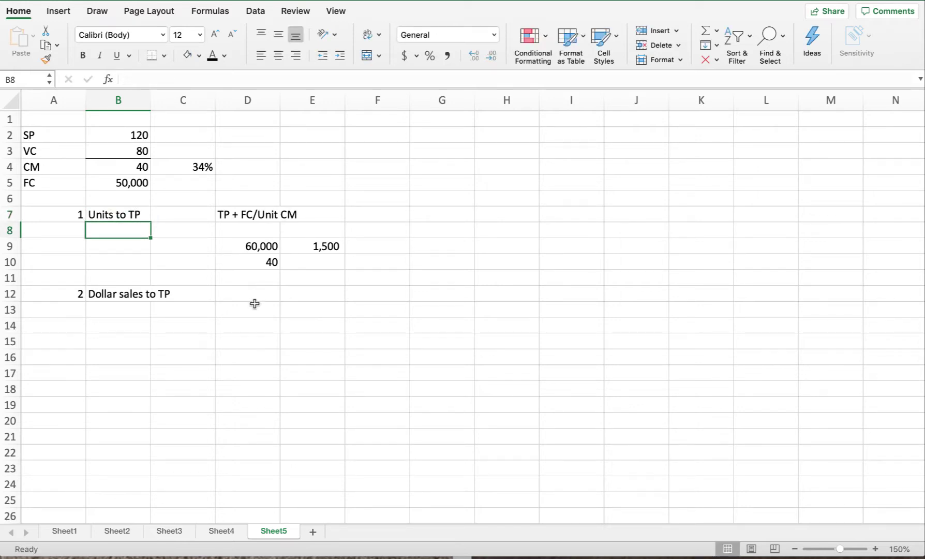
Write the dollar sales calculation description "TP + FC/CM ratio" in D12
{"action": "left_click", "coordinate": [249, 297]}
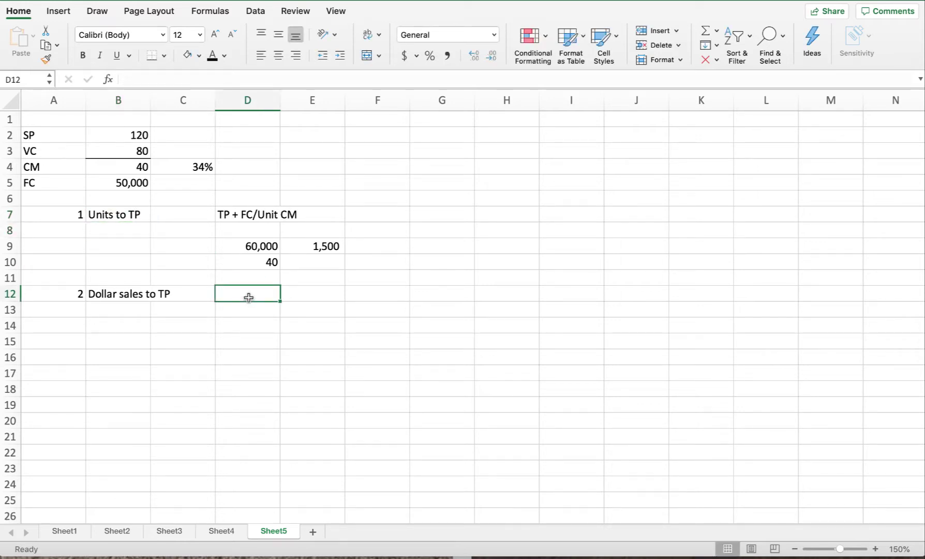
{"action": "type", "text": "T"}
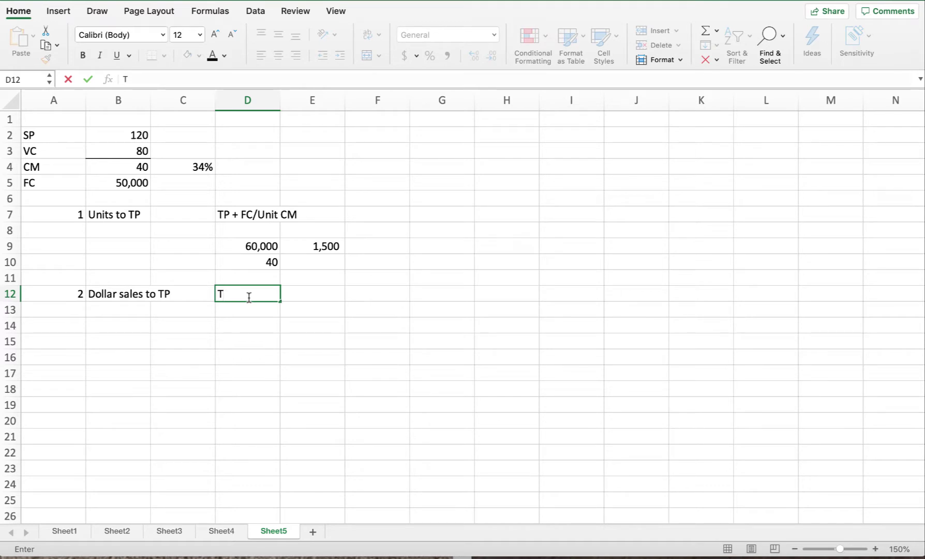
{"action": "type", "text": "P + FC/"}
{"action": "type", "text": "M"}
{"action": "key", "text": "BackSpace"}
{"action": "type", "text": "CM"}
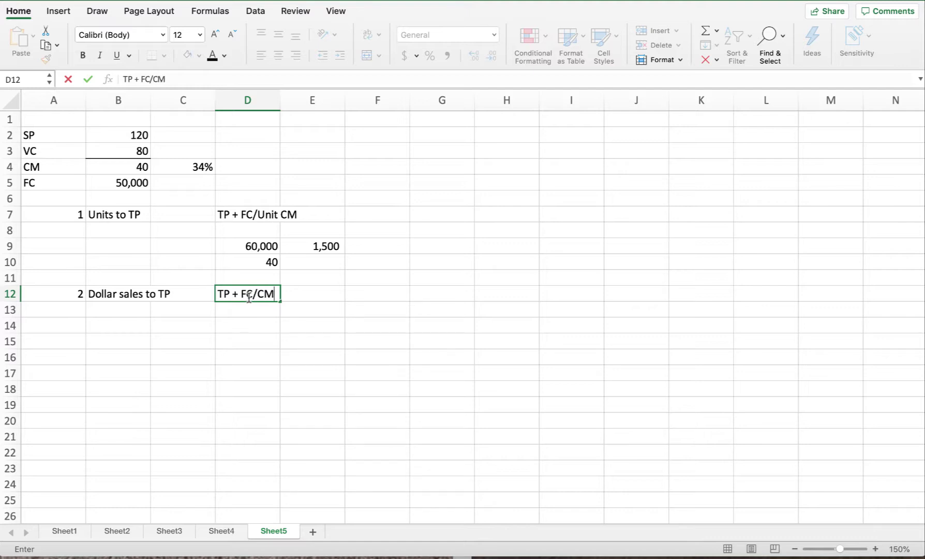
{"action": "type", "text": " ratio"}
{"action": "key", "text": "Return"}
{"action": "key", "text": "Return"}
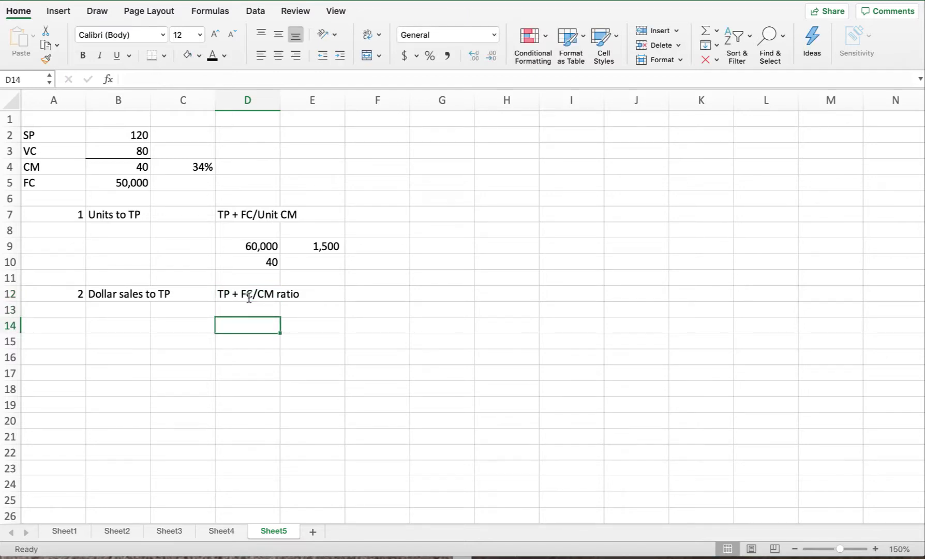
Enter target profit plus fixed costs as =15000+B5 in D14 and link D15 to the contribution margin ratio in C4
{"action": "type", "text": "="}
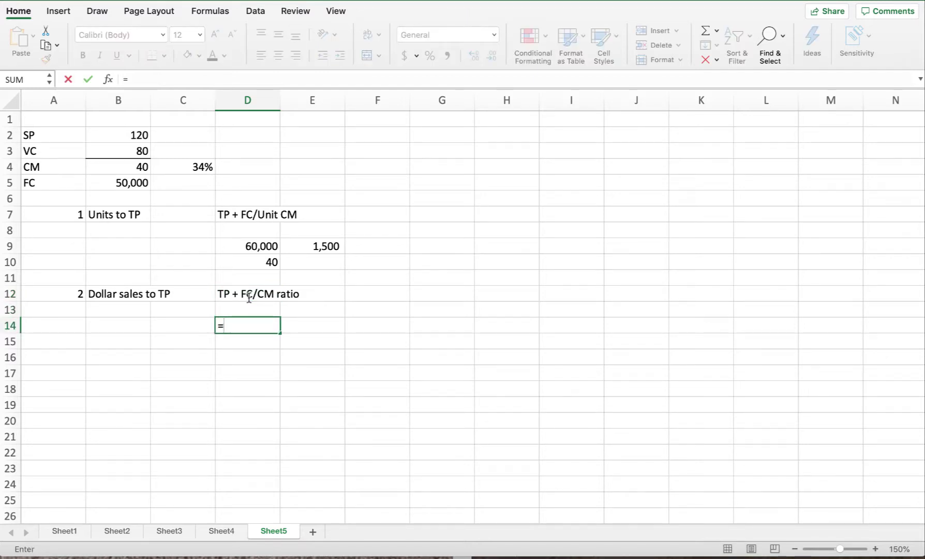
{"action": "type", "text": "15000"}
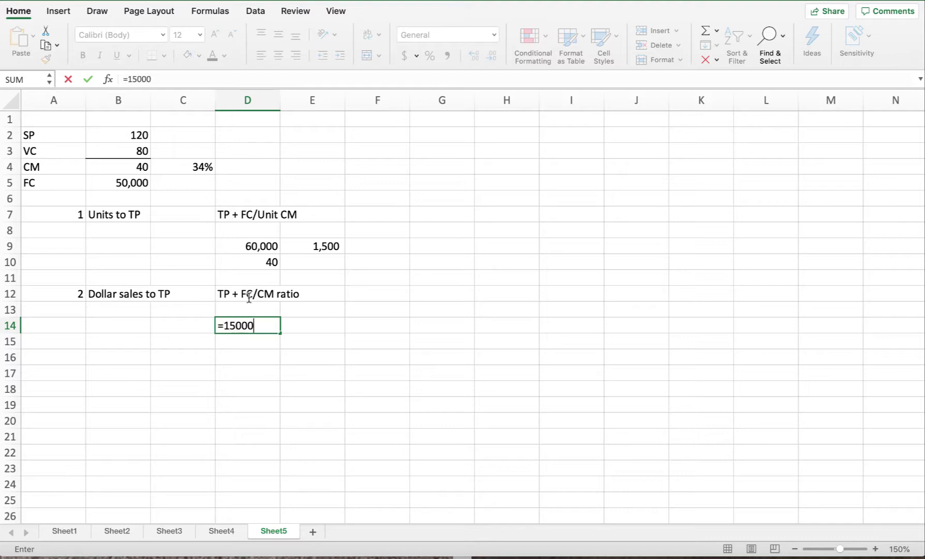
{"action": "type", "text": "+"}
{"action": "left_click", "coordinate": [107, 187]}
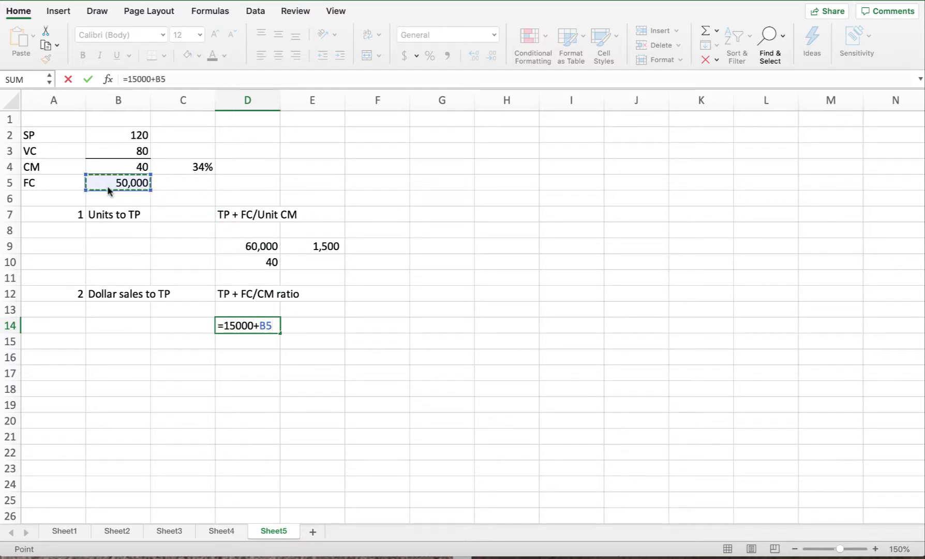
{"action": "key", "text": "Return"}
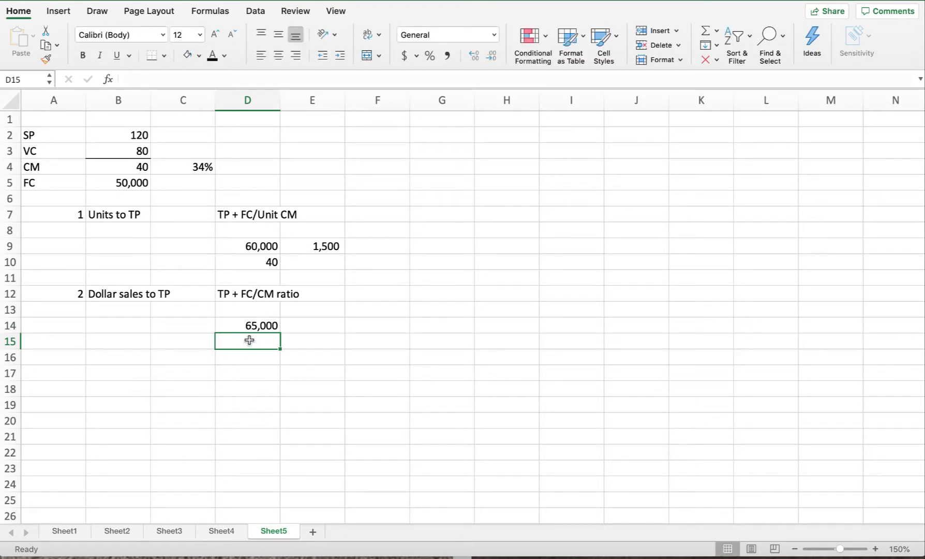
{"action": "type", "text": "="}
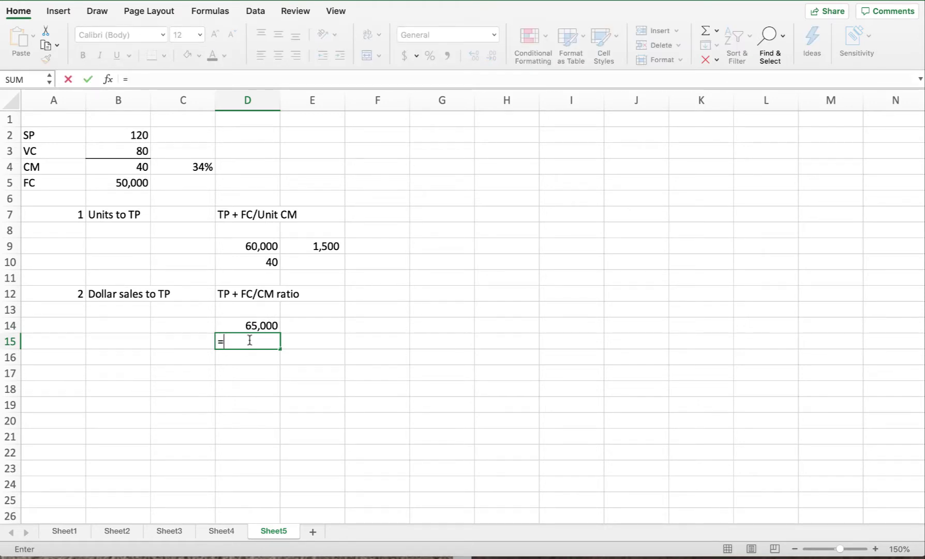
{"action": "left_click", "coordinate": [173, 170]}
{"action": "key", "text": "Return"}
Calculate the required dollar sales in E14 with the formula =D14/D15
{"action": "scroll", "coordinate": [209, 242], "scroll_direction": "right", "scroll_amount": 1}
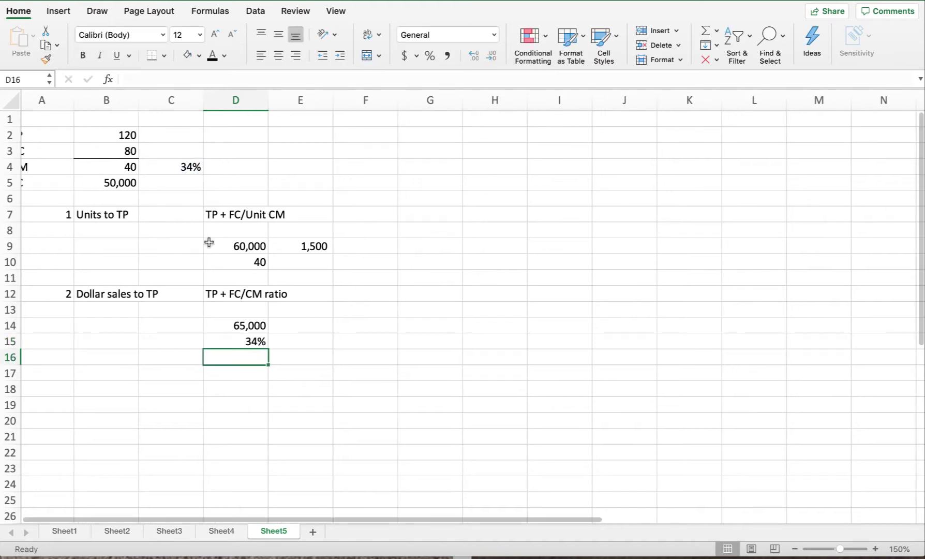
{"action": "left_click", "coordinate": [325, 327]}
{"action": "type", "text": "="}
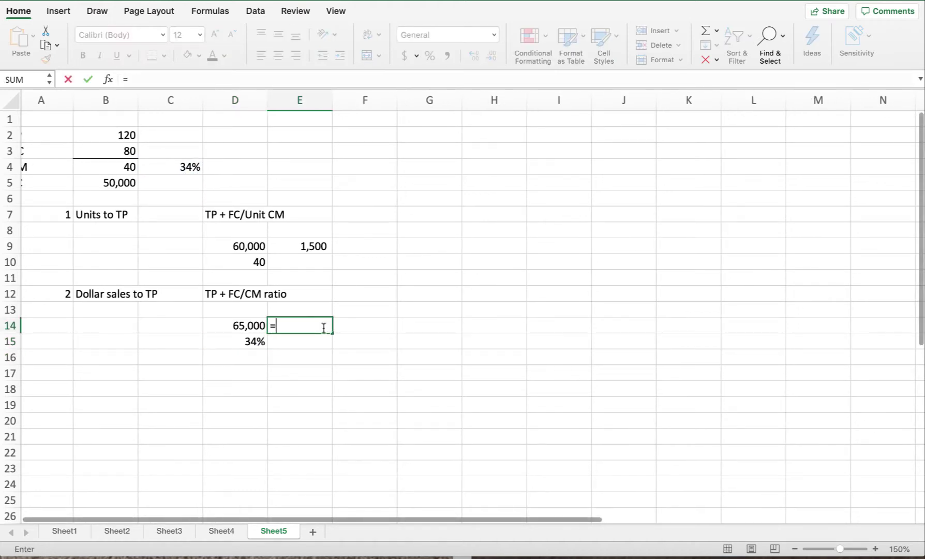
{"action": "left_click", "coordinate": [227, 325]}
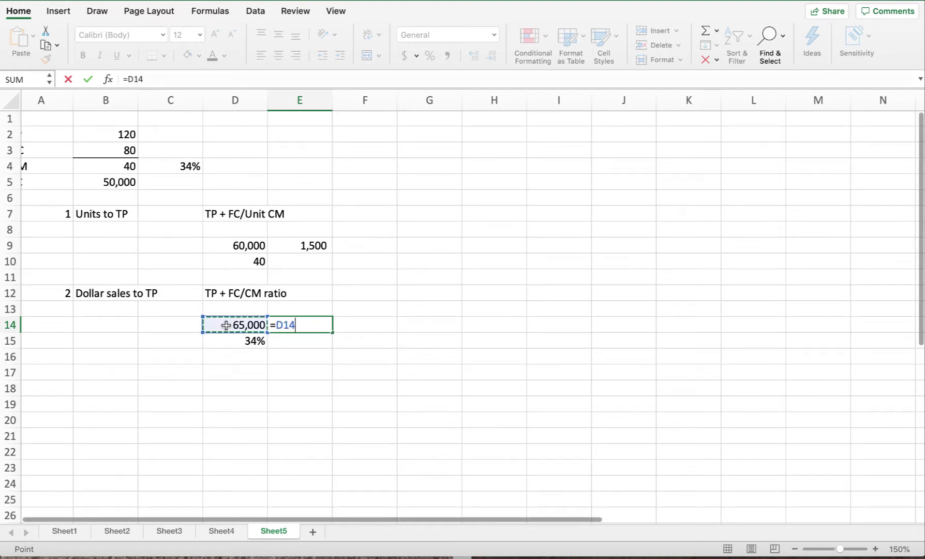
{"action": "type", "text": "/"}
{"action": "left_click", "coordinate": [228, 341]}
{"action": "key", "text": "Return"}
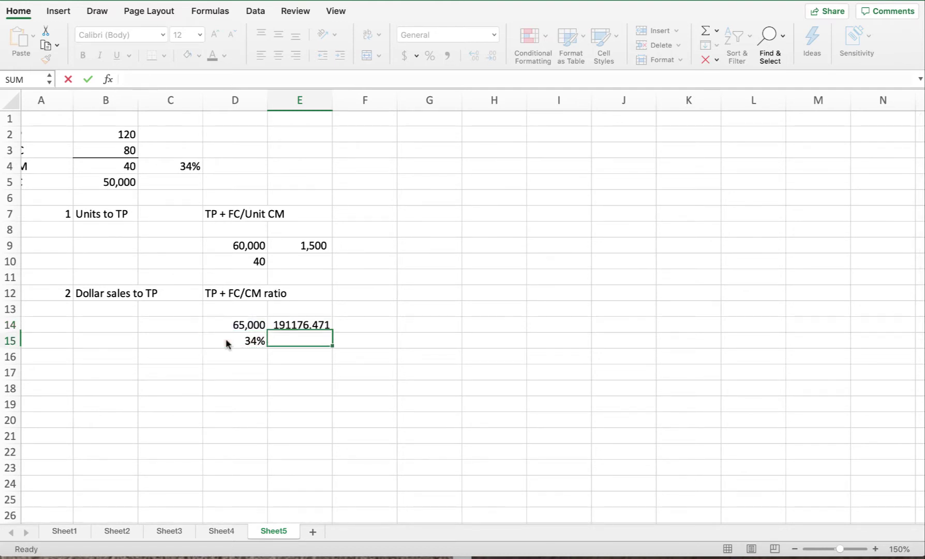
Format the dollar sales result in E14 as dollar currency with no decimal places
{"action": "left_click", "coordinate": [294, 330]}
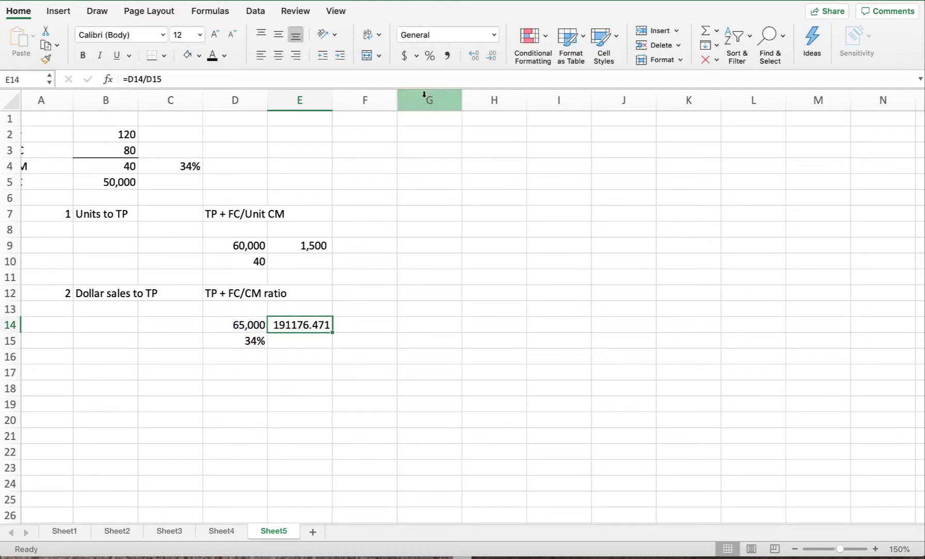
{"action": "left_click", "coordinate": [405, 56]}
{"action": "left_click", "coordinate": [492, 57]}
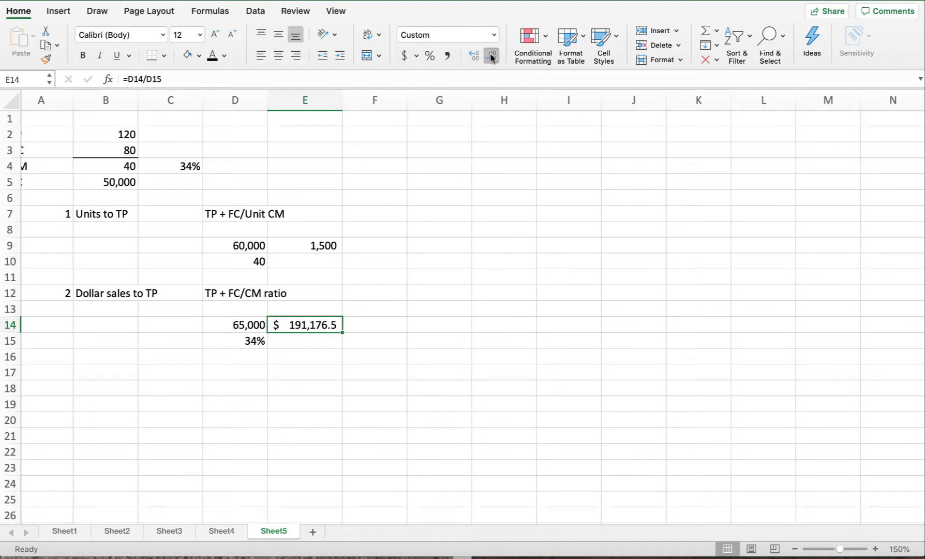
{"action": "left_click", "coordinate": [492, 56]}
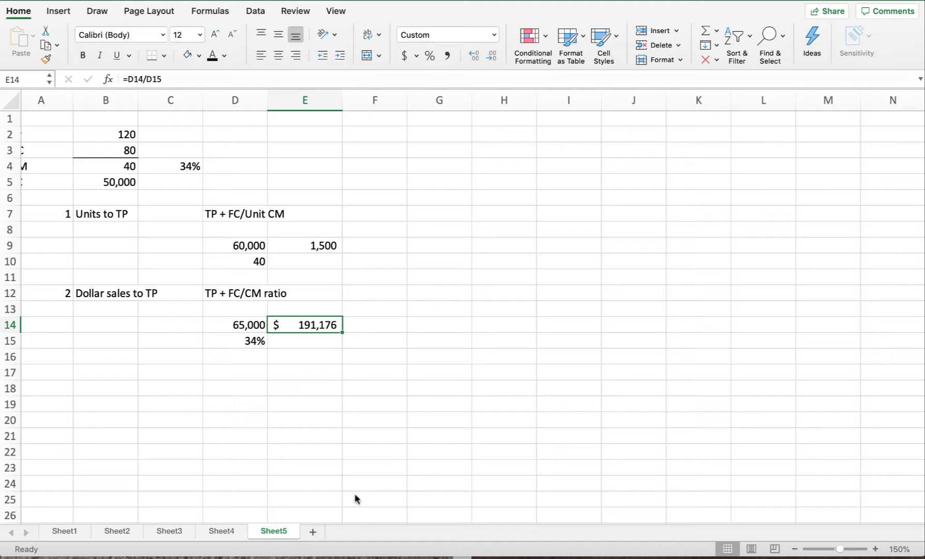
Add a new worksheet after Sheet5 and set its zoom to 150%
{"action": "left_click", "coordinate": [312, 531]}
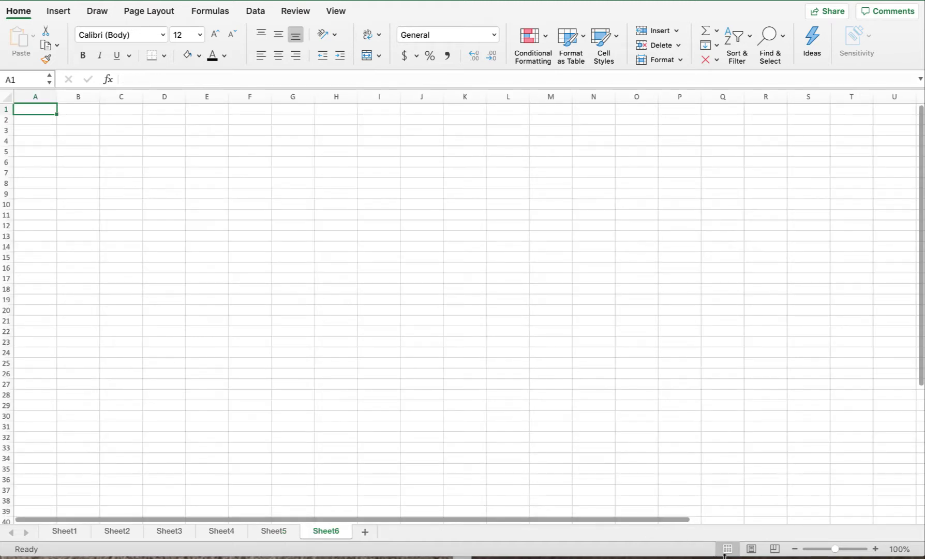
{"action": "left_click", "coordinate": [876, 549]}
{"action": "left_click", "coordinate": [875, 549]}
{"action": "left_click", "coordinate": [875, 550]}
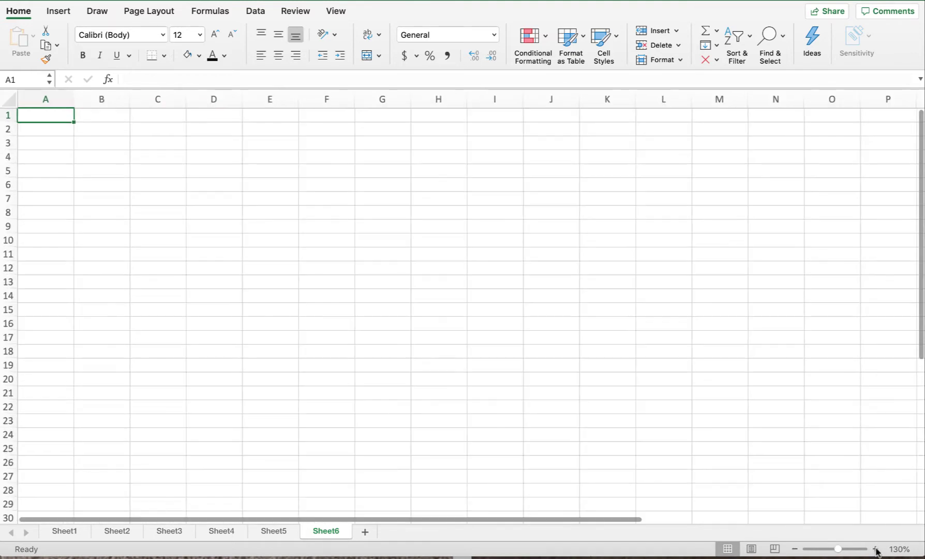
{"action": "left_click", "coordinate": [876, 549]}
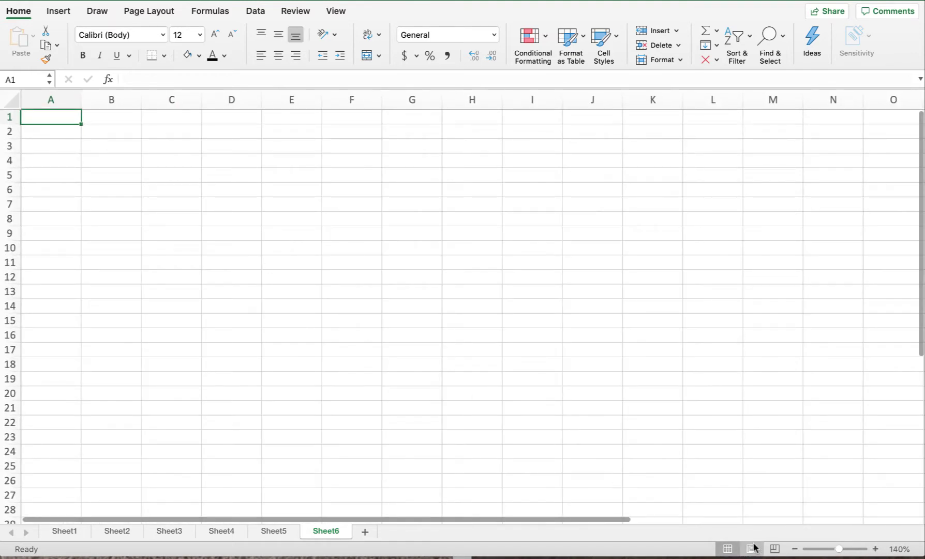
{"action": "left_click", "coordinate": [875, 549]}
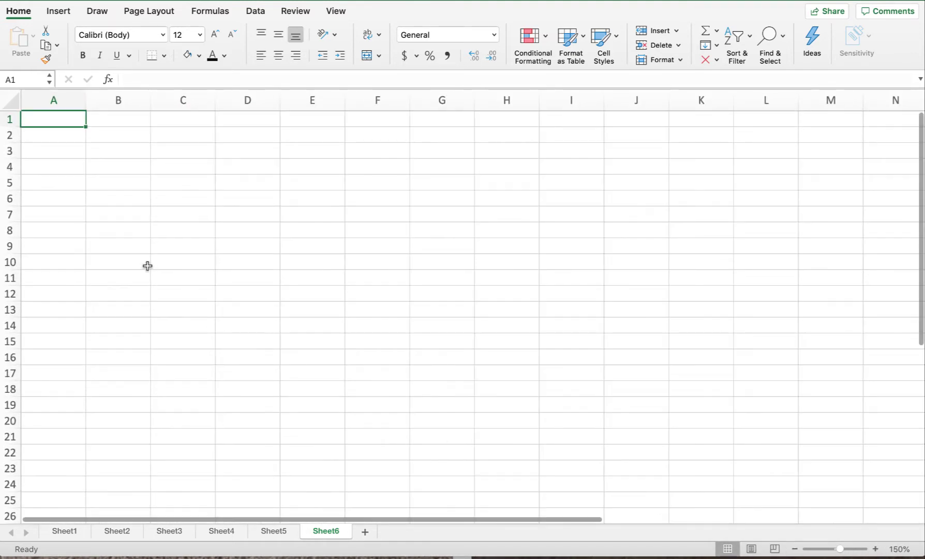
Enter the labels SP, VC, CM and FC in A2:A5 and "Units sales" in A7 of Sheet6
{"action": "left_click", "coordinate": [41, 135]}
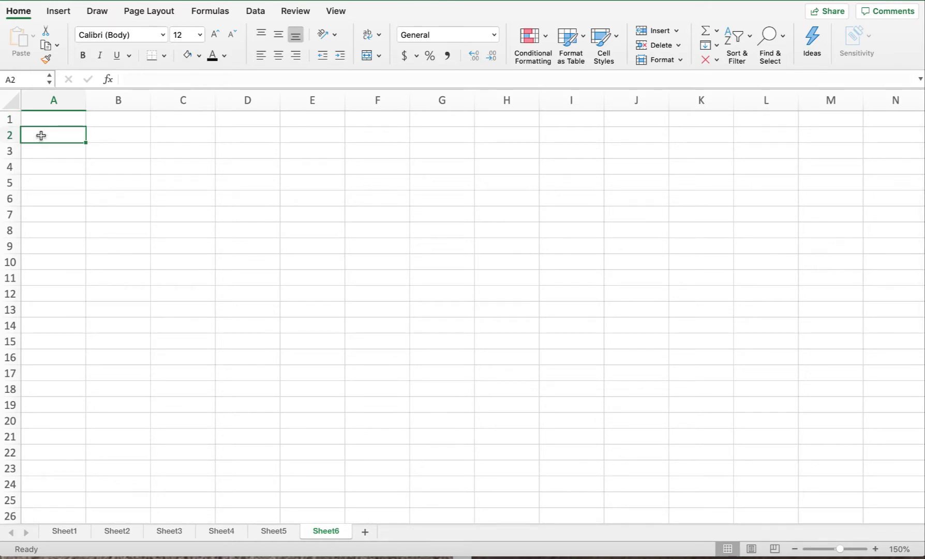
{"action": "type", "text": "SP"}
{"action": "key", "text": "Return"}
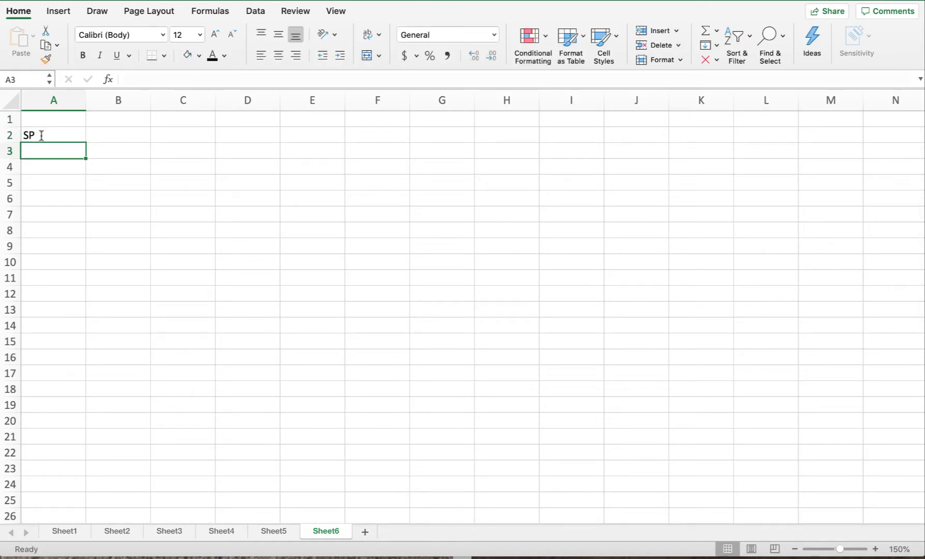
{"action": "type", "text": "VC"}
{"action": "key", "text": "Return"}
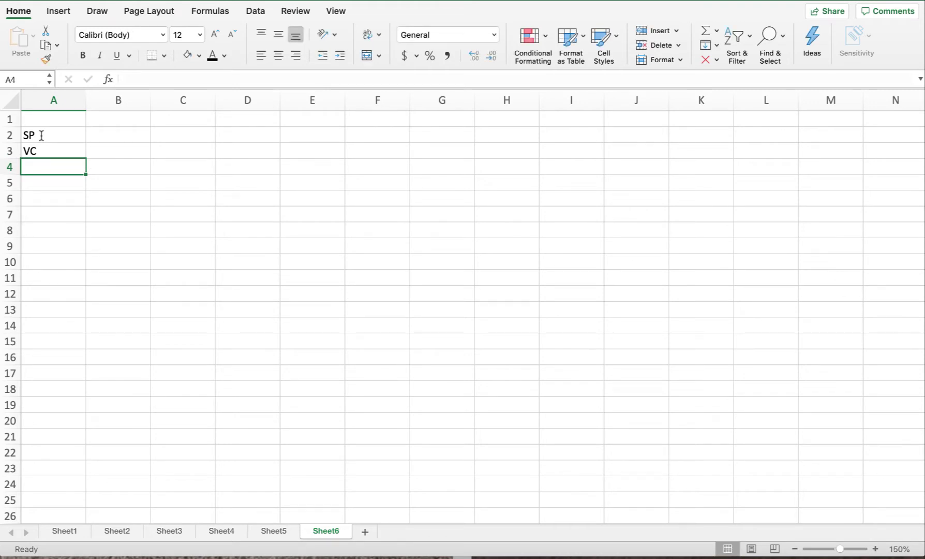
{"action": "type", "text": "CM"}
{"action": "key", "text": "Return"}
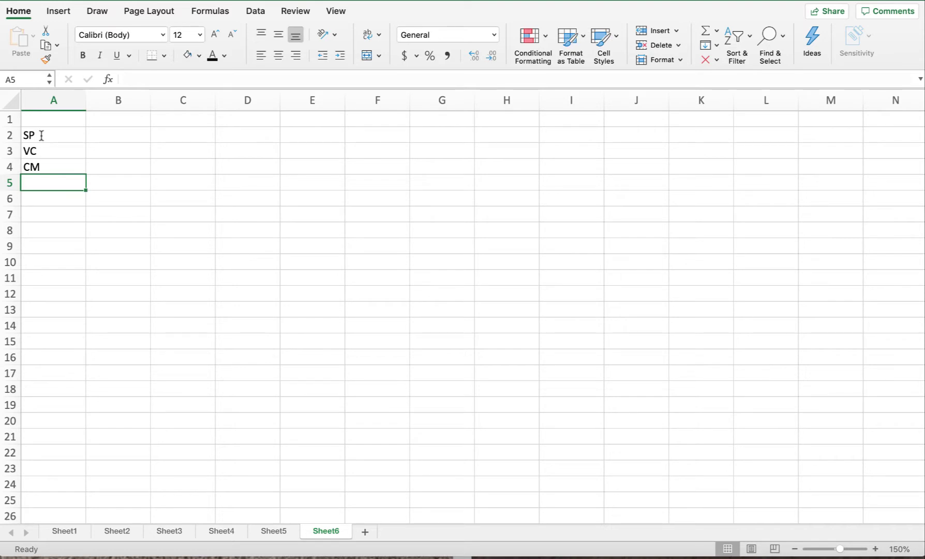
{"action": "type", "text": "FC"}
{"action": "key", "text": "Return"}
{"action": "key", "text": "Return"}
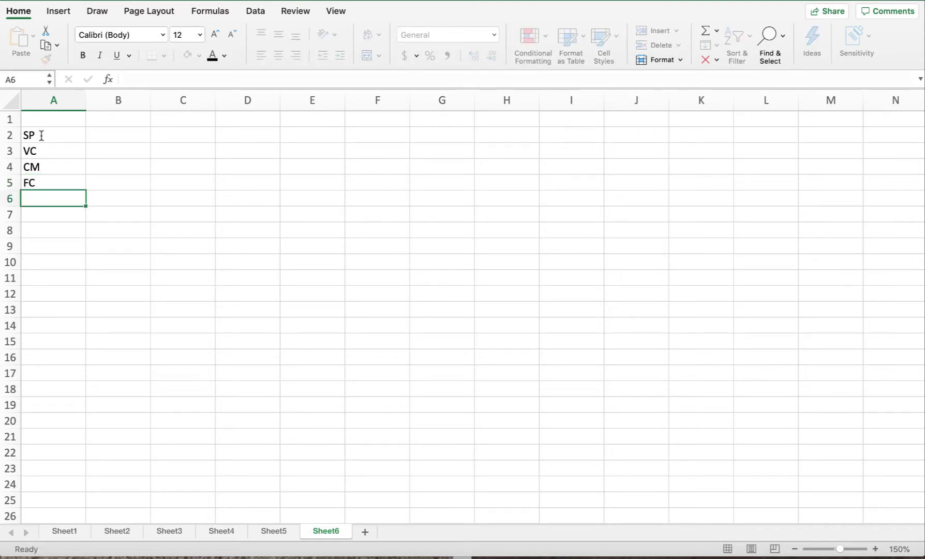
{"action": "type", "text": "Units"}
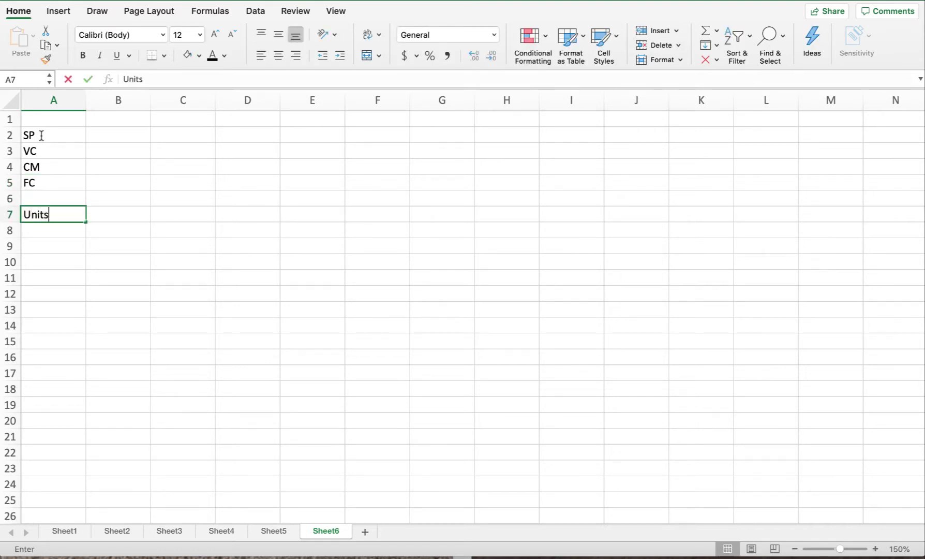
{"action": "type", "text": " sales"}
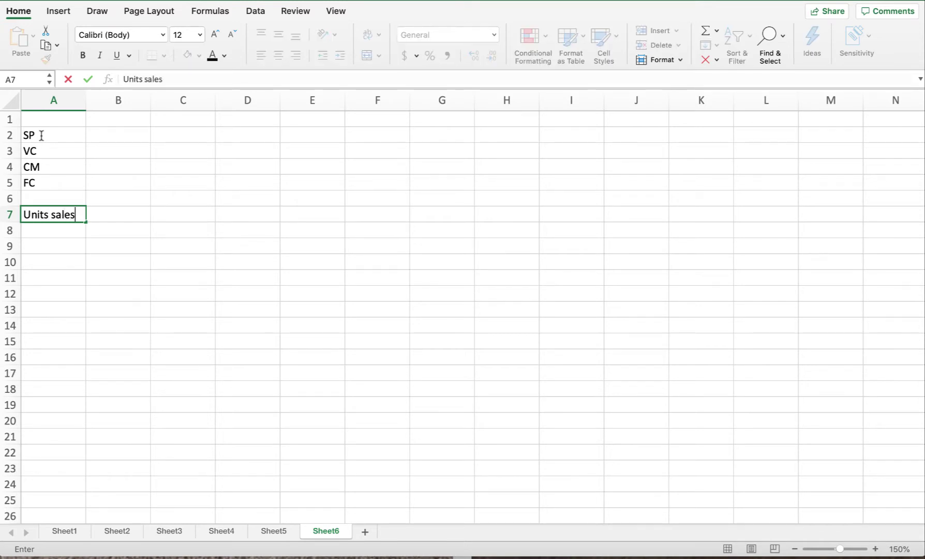
{"action": "key", "text": "Tab"}
Format column B with thousands separators and no decimal places
{"action": "left_click", "coordinate": [129, 102]}
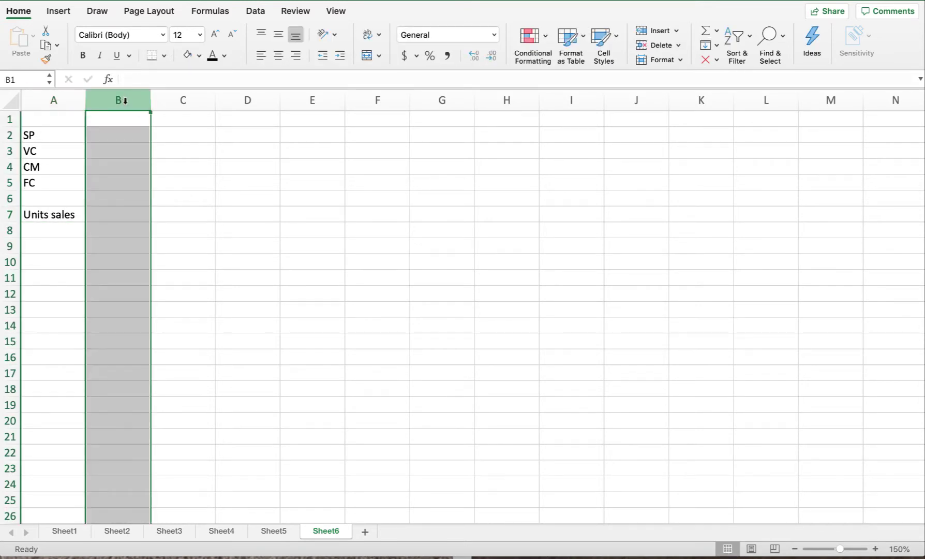
{"action": "left_click", "coordinate": [447, 56]}
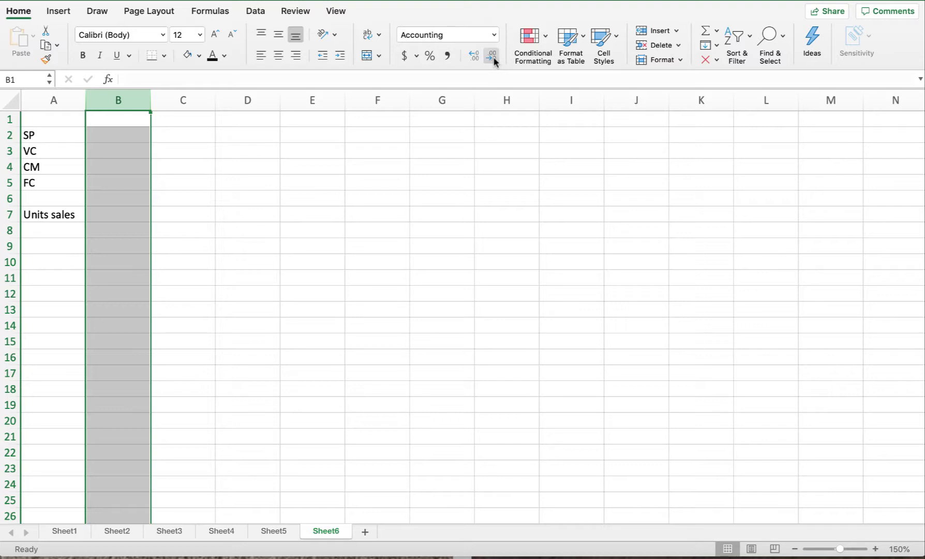
{"action": "left_click", "coordinate": [491, 55]}
Enter the selling price 30 in B2 and the variable cost 20 in B3
{"action": "left_click", "coordinate": [97, 140]}
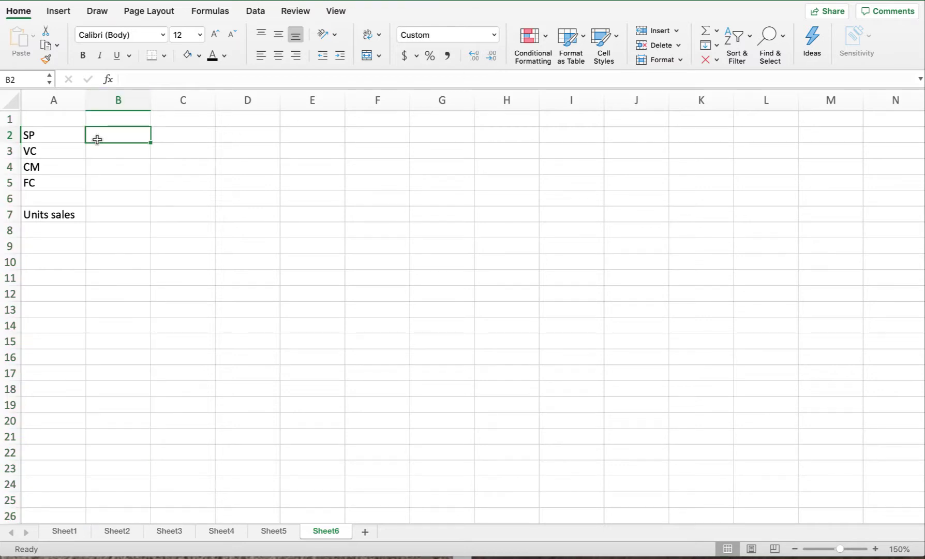
{"action": "type", "text": "30"}
{"action": "key", "text": "Return"}
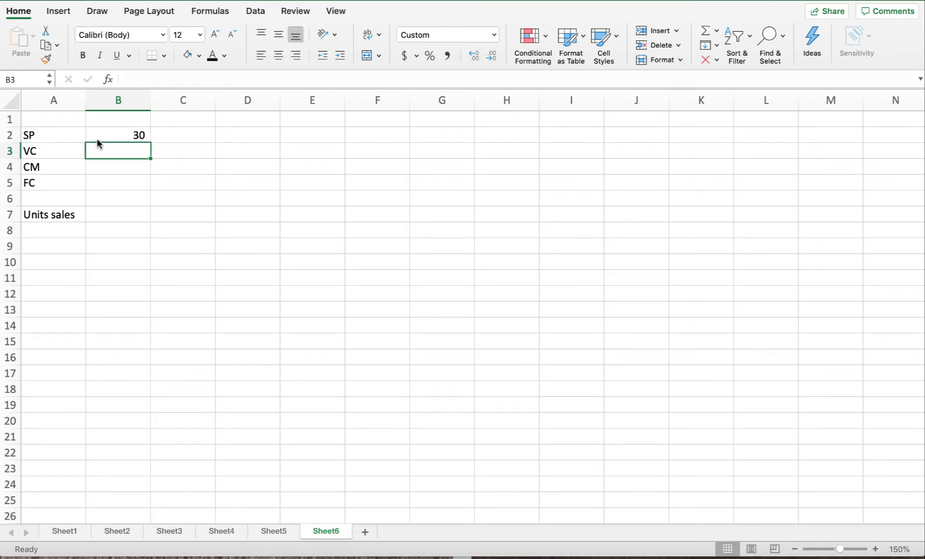
{"action": "type", "text": "20"}
{"action": "key", "text": "Return"}
{"action": "left_click", "coordinate": [125, 151]}
Calculate the unit contribution margin in B4 as selling price minus variable cost with =B2-B3
{"action": "left_click", "coordinate": [129, 170]}
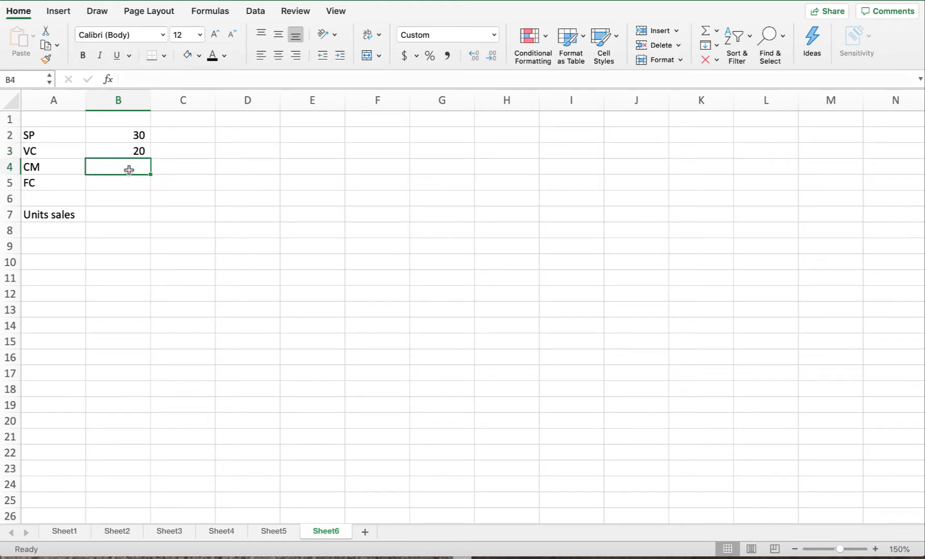
{"action": "type", "text": "="}
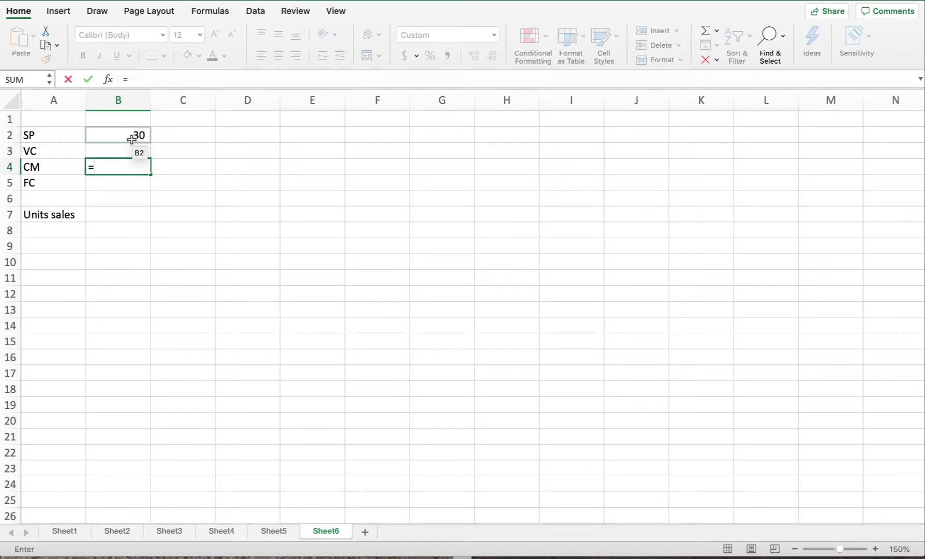
{"action": "left_click", "coordinate": [131, 137]}
{"action": "type", "text": "-"}
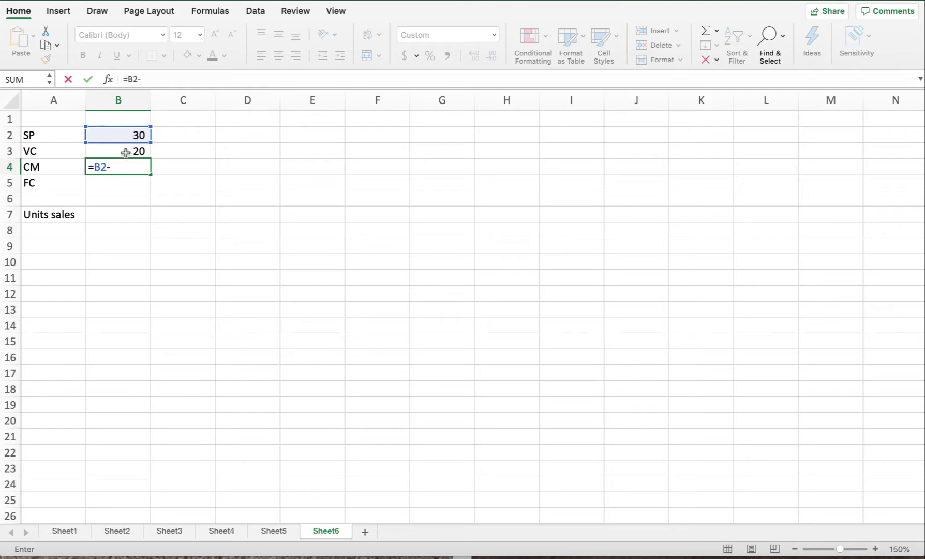
{"action": "left_click", "coordinate": [126, 152]}
{"action": "key", "text": "Return"}
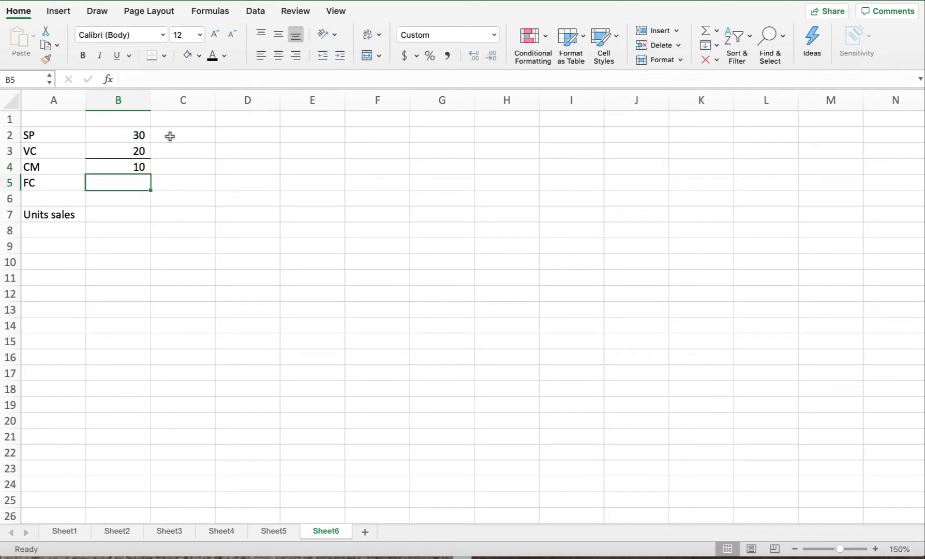
Express the selling price as a share of itself in C2 with =B2/B2
{"action": "left_click", "coordinate": [175, 135]}
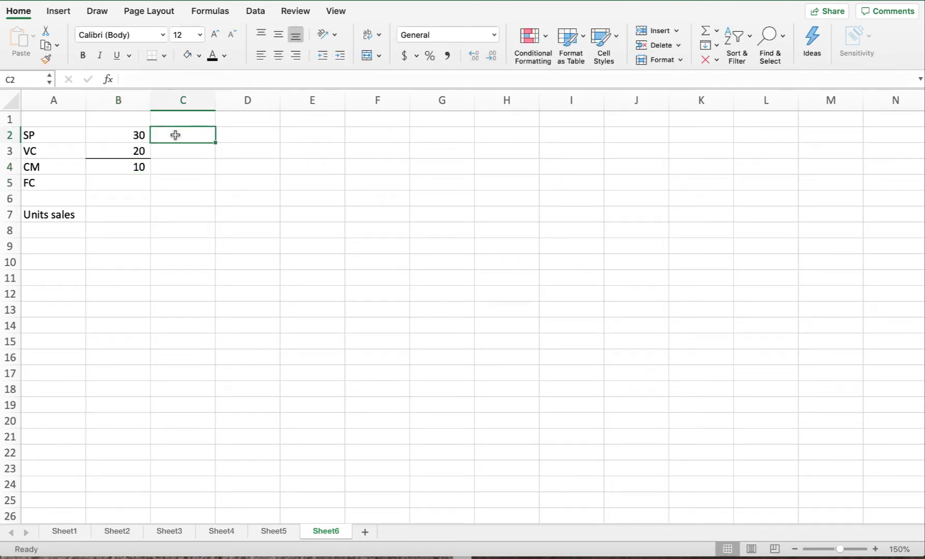
{"action": "type", "text": "="}
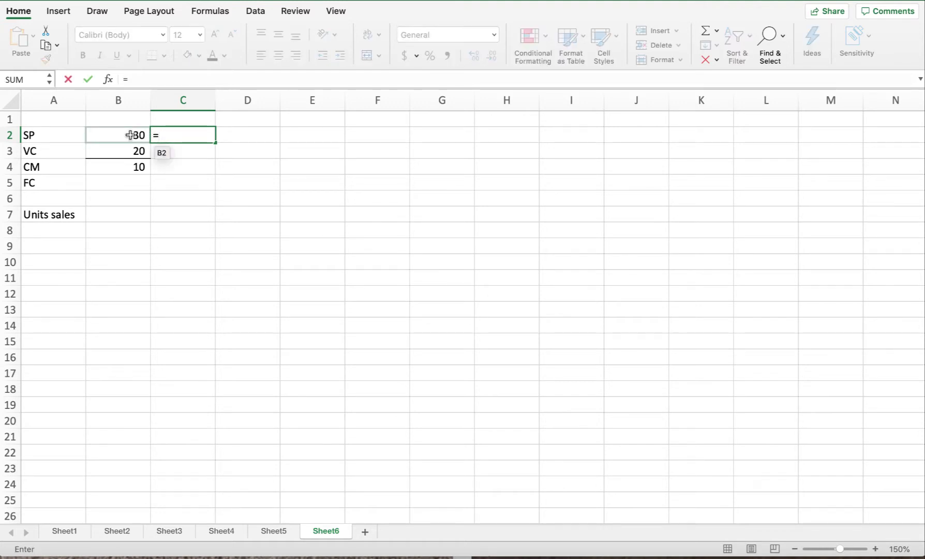
{"action": "left_click", "coordinate": [131, 135]}
{"action": "type", "text": "/"}
{"action": "left_click", "coordinate": [126, 135]}
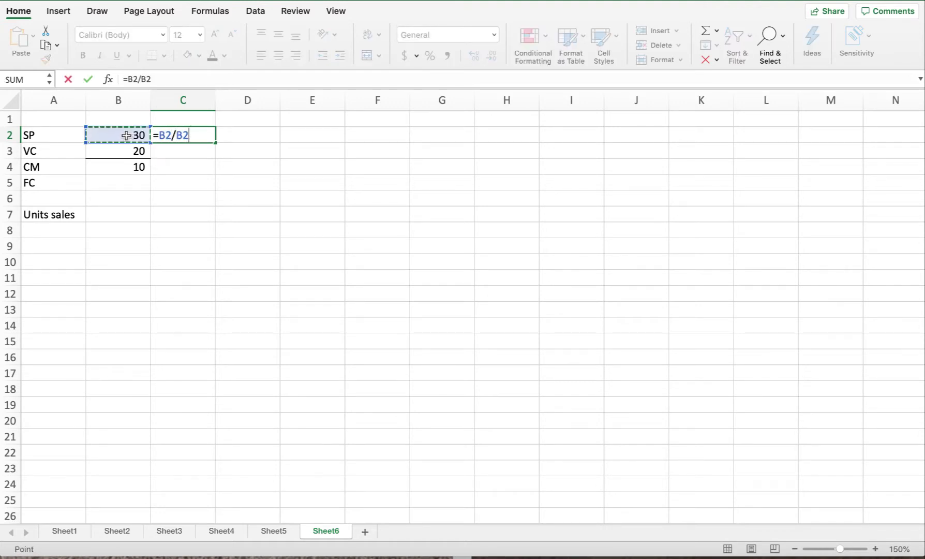
{"action": "key", "text": "Return"}
Format all of column C as percentages
{"action": "scroll", "coordinate": [155, 130], "scroll_direction": "right", "scroll_amount": 1}
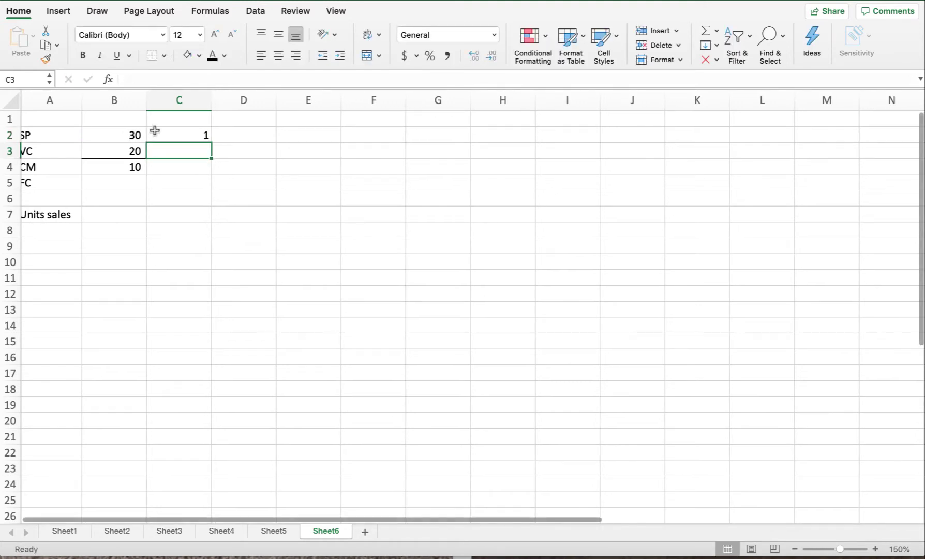
{"action": "left_click", "coordinate": [173, 107]}
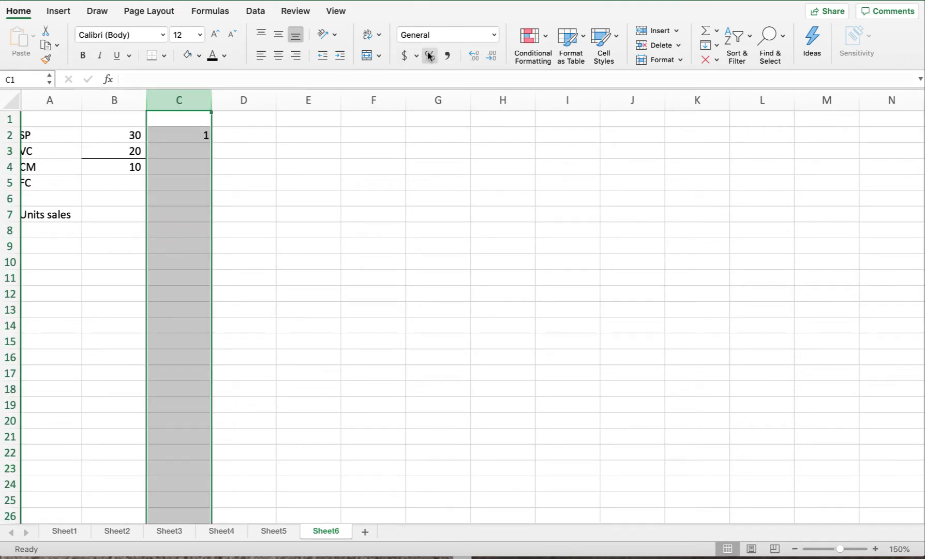
{"action": "left_click", "coordinate": [430, 55]}
Calculate the variable cost ratio in C3 by dividing variable cost by selling price, =B3/B2
{"action": "left_click", "coordinate": [187, 148]}
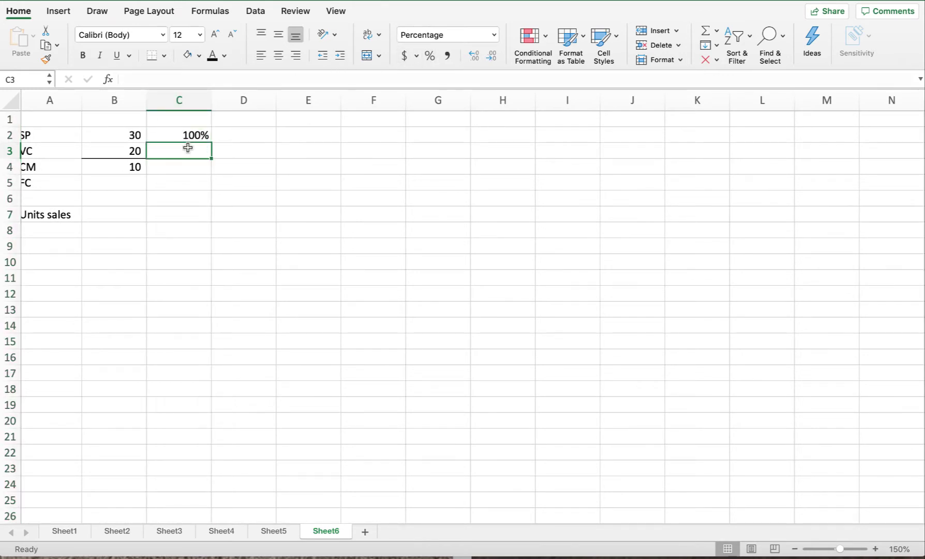
{"action": "scroll", "coordinate": [188, 148], "scroll_direction": "left", "scroll_amount": 1}
{"action": "type", "text": "="}
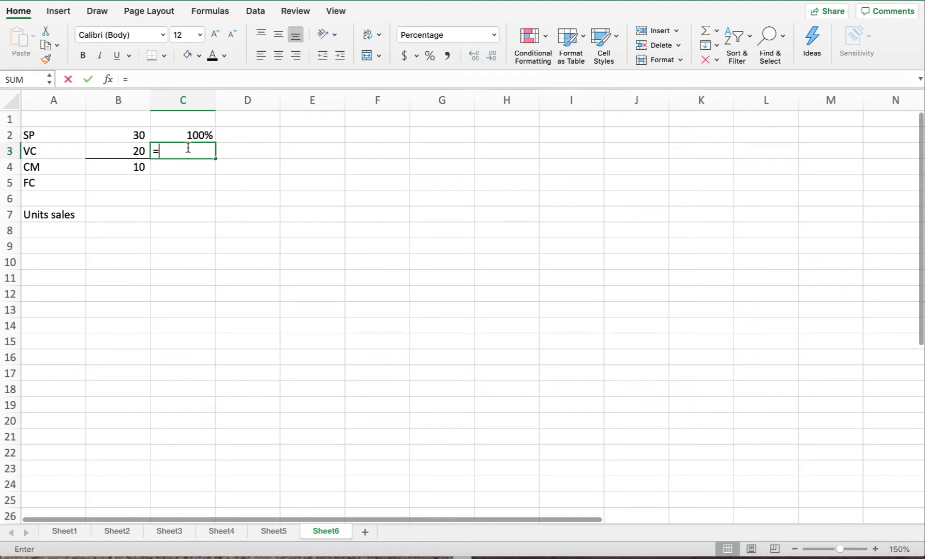
{"action": "left_click", "coordinate": [137, 150]}
{"action": "type", "text": "/"}
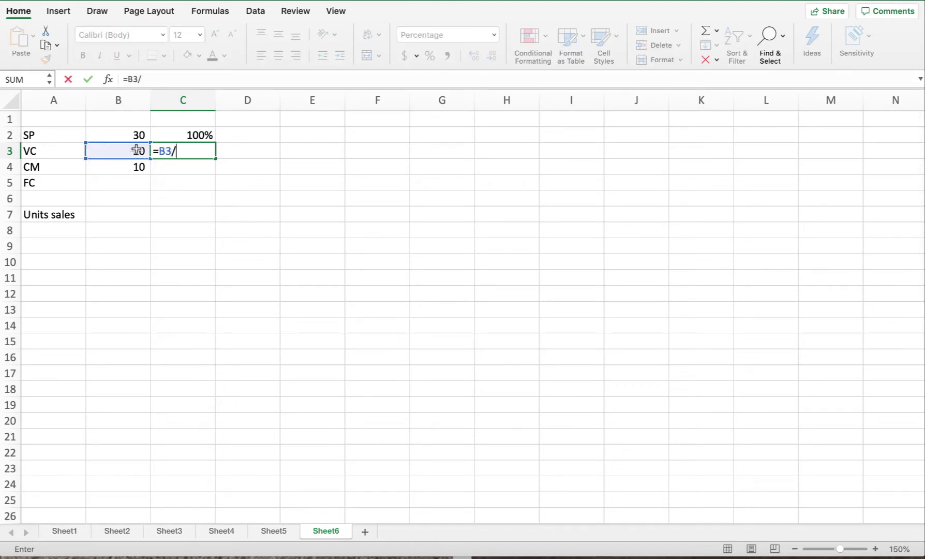
{"action": "scroll", "coordinate": [137, 139], "scroll_direction": "right", "scroll_amount": 1}
{"action": "left_click", "coordinate": [134, 133]}
{"action": "scroll", "coordinate": [134, 133], "scroll_direction": "left", "scroll_amount": 1}
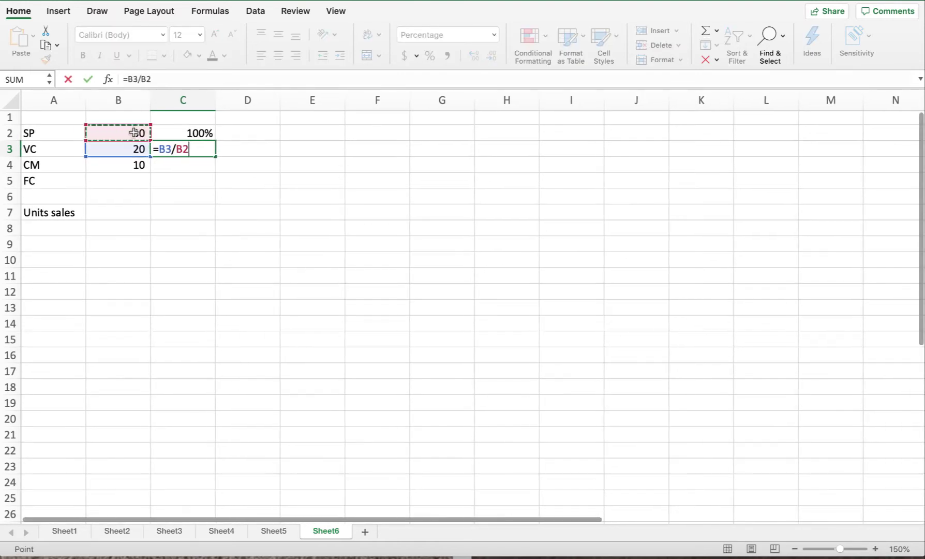
{"action": "key", "text": "Return"}
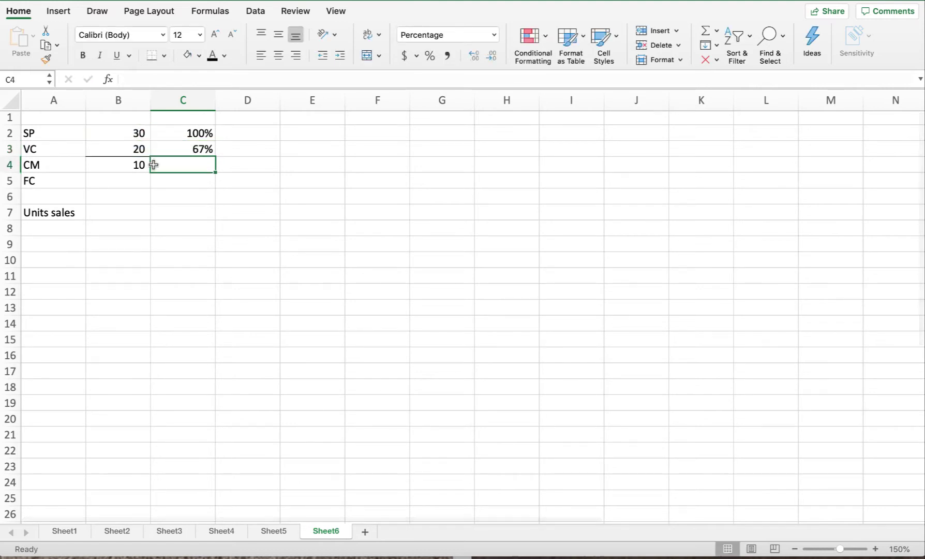
Calculate the contribution margin ratio in C4 by dividing contribution margin by selling price, =B4/B2
{"action": "type", "text": "="}
{"action": "scroll", "coordinate": [155, 169], "scroll_direction": "right", "scroll_amount": 1}
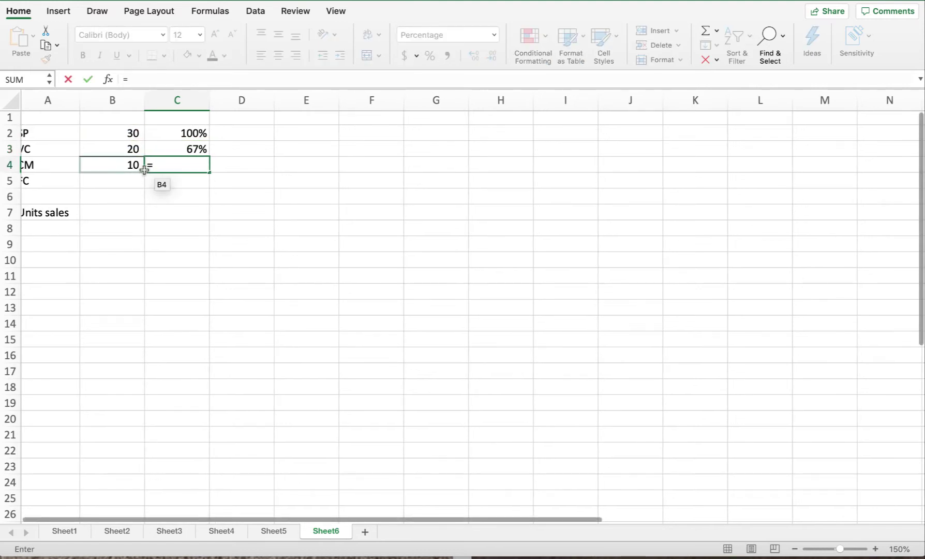
{"action": "left_click", "coordinate": [133, 166]}
{"action": "type", "text": "/"}
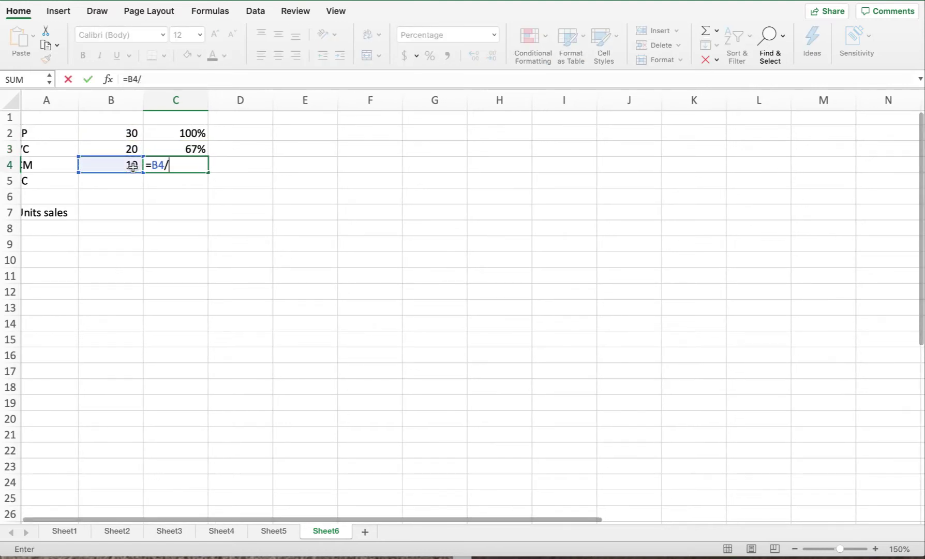
{"action": "left_click", "coordinate": [133, 135]}
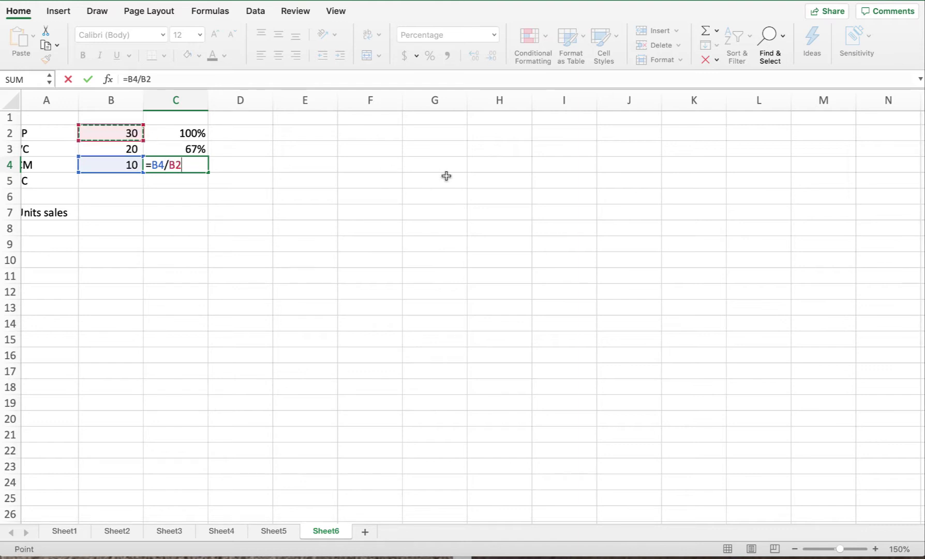
{"action": "scroll", "coordinate": [446, 176], "scroll_direction": "left", "scroll_amount": 1}
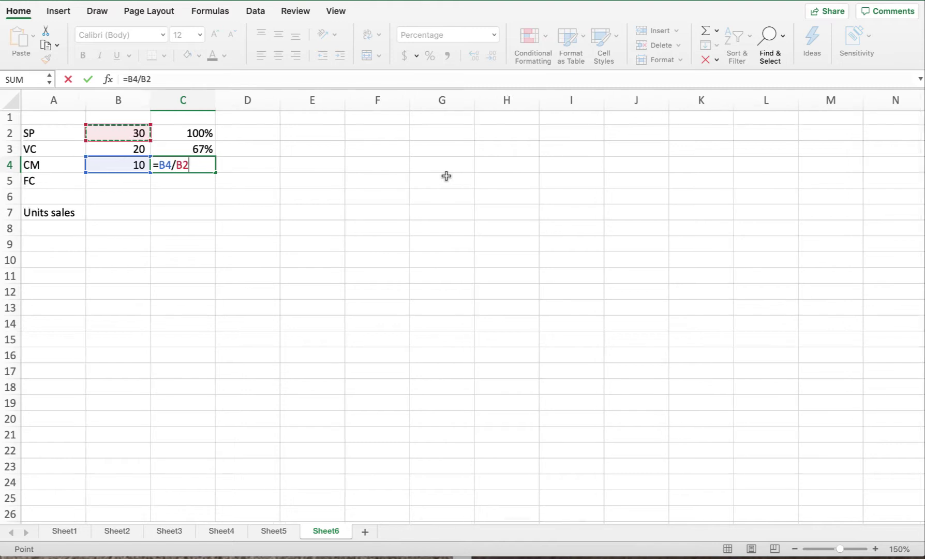
{"action": "key", "text": "Return"}
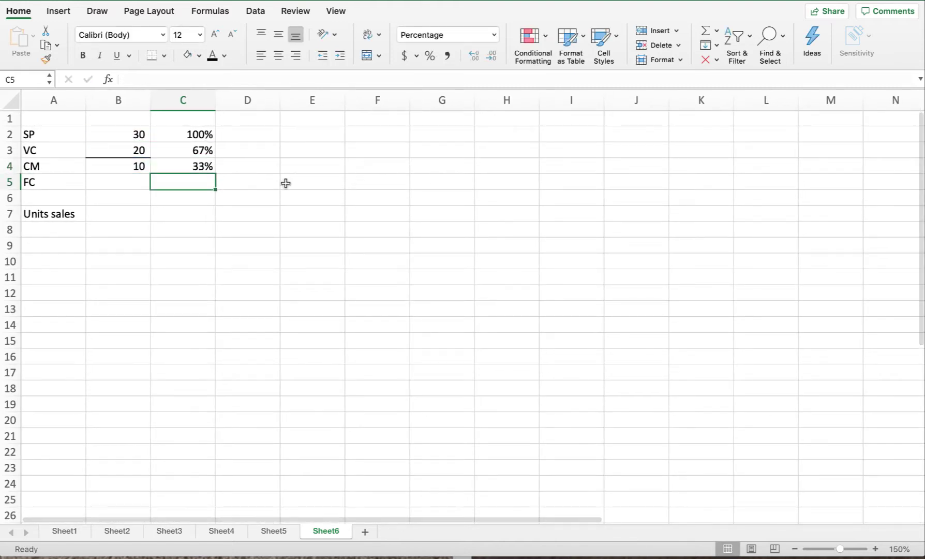
Enter fixed costs of 7500 in B5 and unit sales of 1000 in B7
{"action": "left_click", "coordinate": [115, 193]}
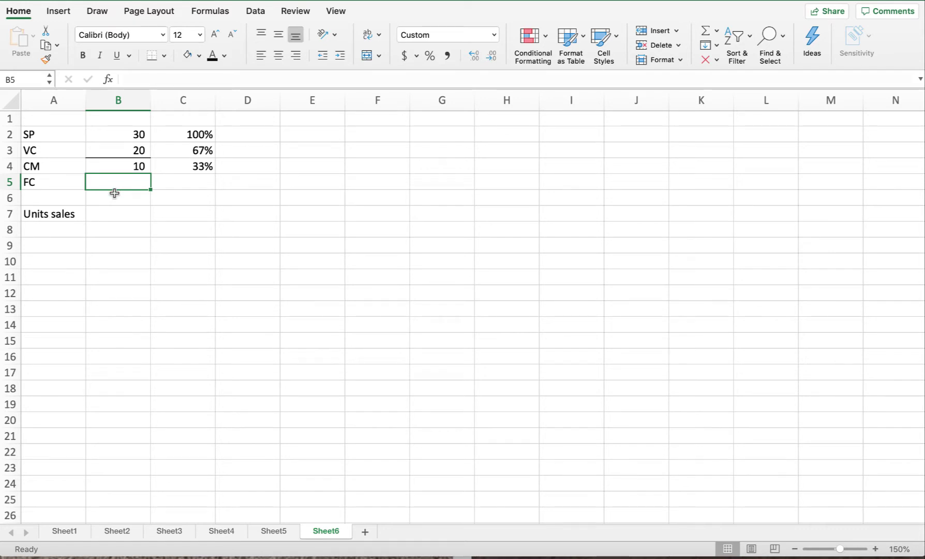
{"action": "type", "text": "7500"}
{"action": "key", "text": "Return"}
{"action": "key", "text": "Return"}
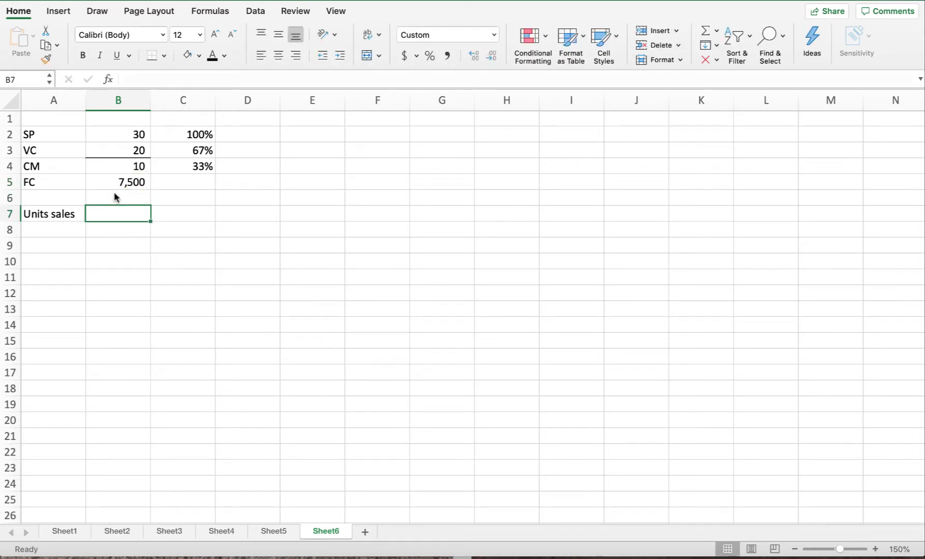
{"action": "type", "text": "1000"}
{"action": "key", "text": "Return"}
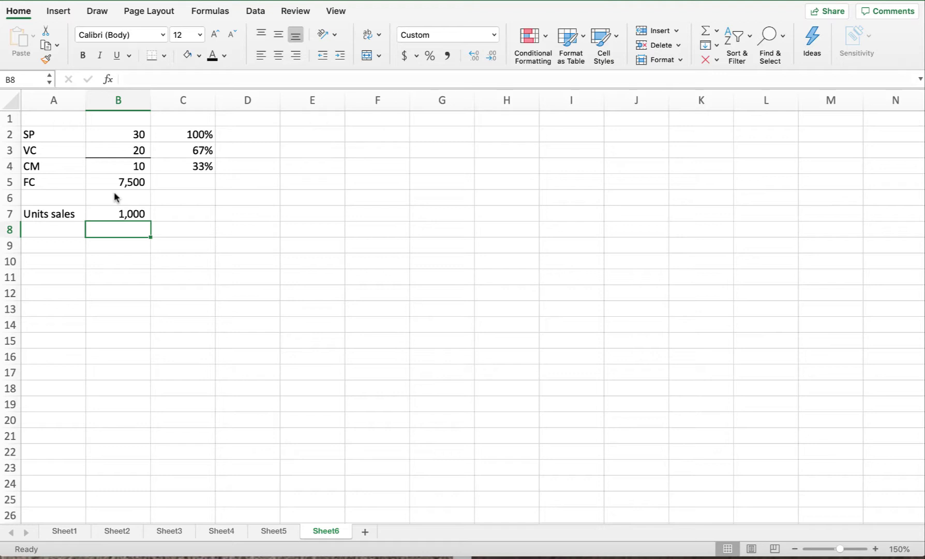
Label A9 "BE in $" for the break-even sales amount
{"action": "scroll", "coordinate": [113, 194], "scroll_direction": "right", "scroll_amount": 5}
{"action": "scroll", "coordinate": [107, 200], "scroll_direction": "left", "scroll_amount": 5}
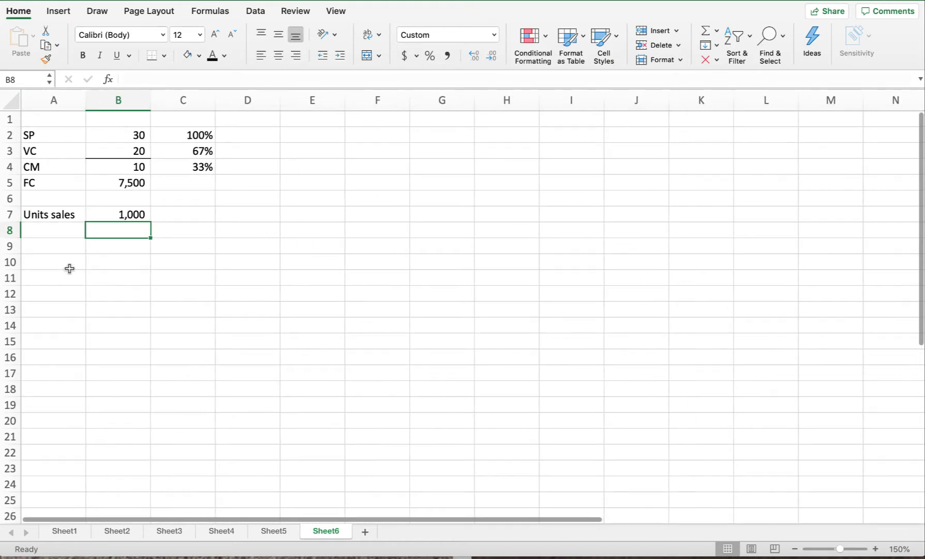
{"action": "left_click", "coordinate": [36, 246]}
{"action": "type", "text": "BE in "}
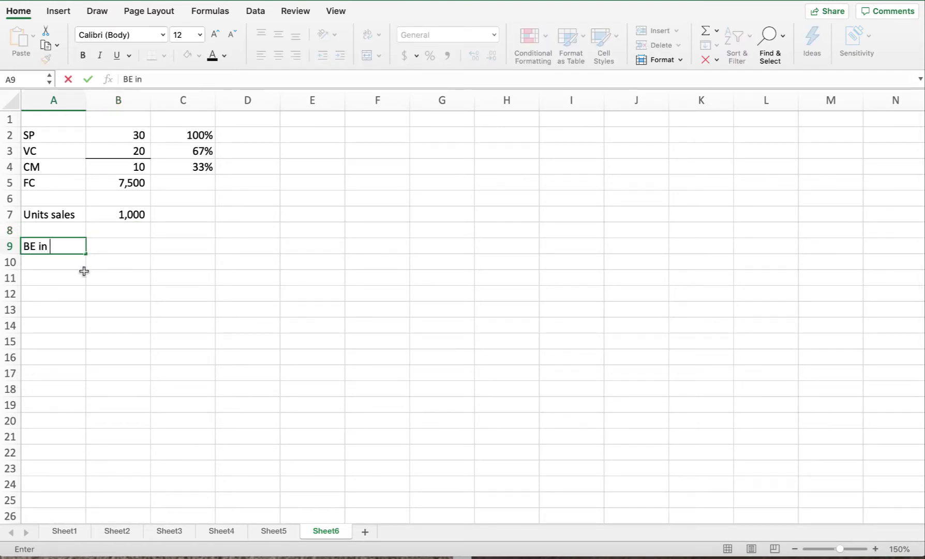
{"action": "type", "text": "$"}
{"action": "key", "text": "Tab"}
{"action": "key", "text": "Tab"}
{"action": "key", "text": "Left"}
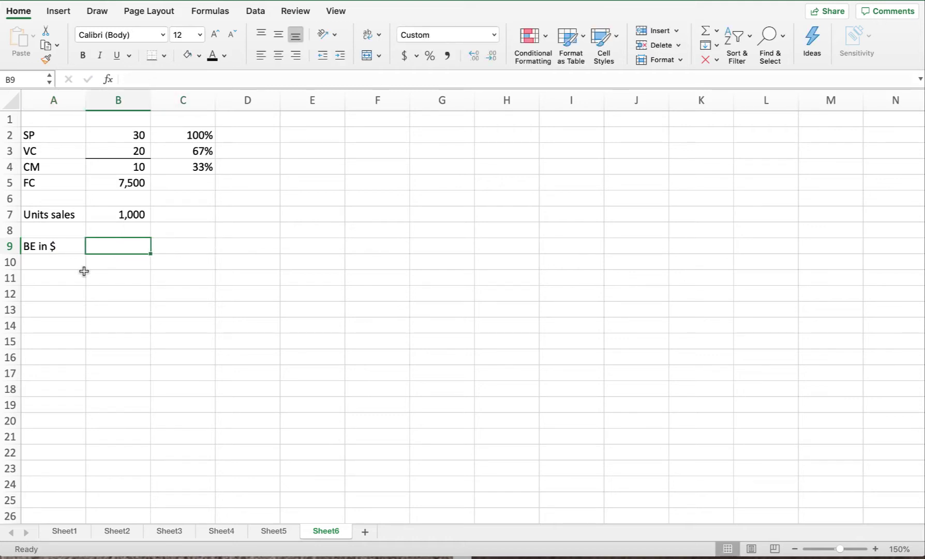
Calculate break-even sales in B9 as fixed costs divided by the contribution margin ratio, =B5/C4
{"action": "type", "text": "="}
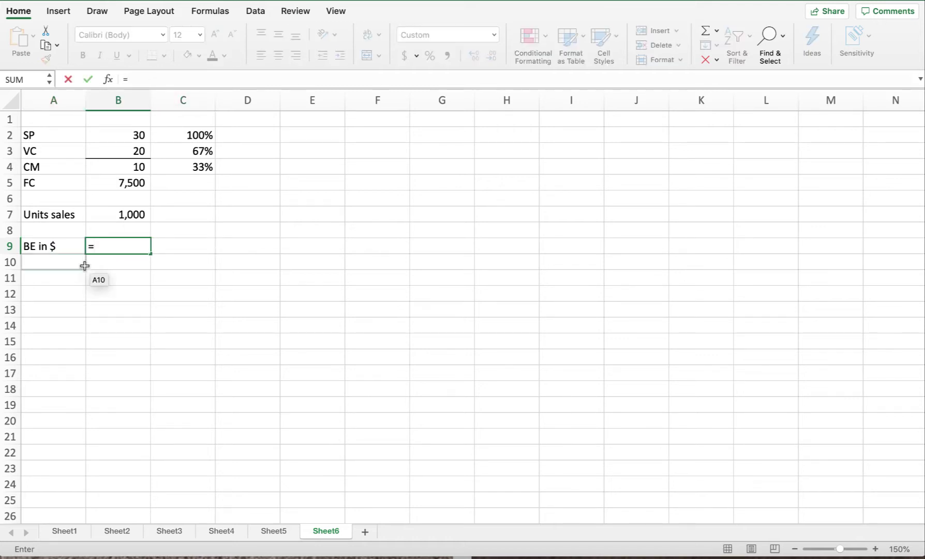
{"action": "left_click", "coordinate": [99, 185]}
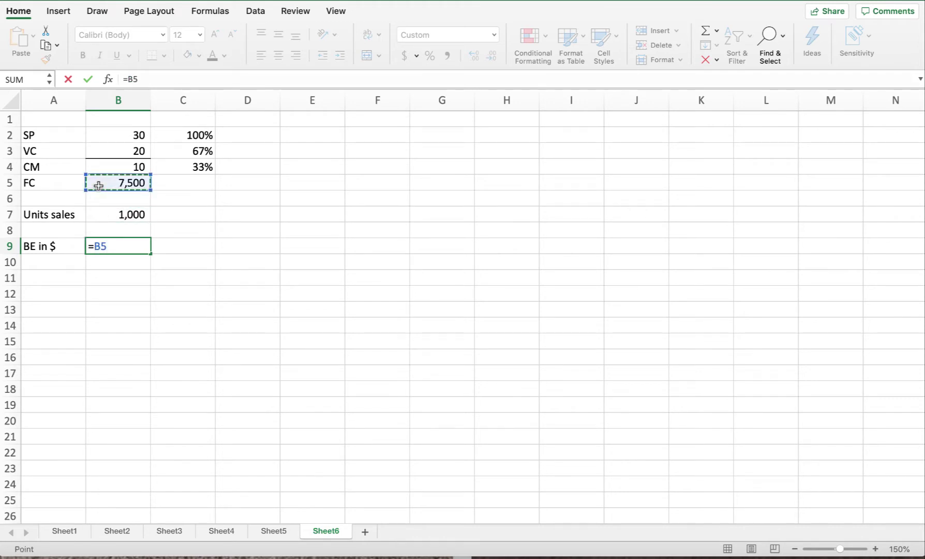
{"action": "type", "text": "/"}
{"action": "left_click", "coordinate": [199, 170]}
{"action": "key", "text": "Return"}
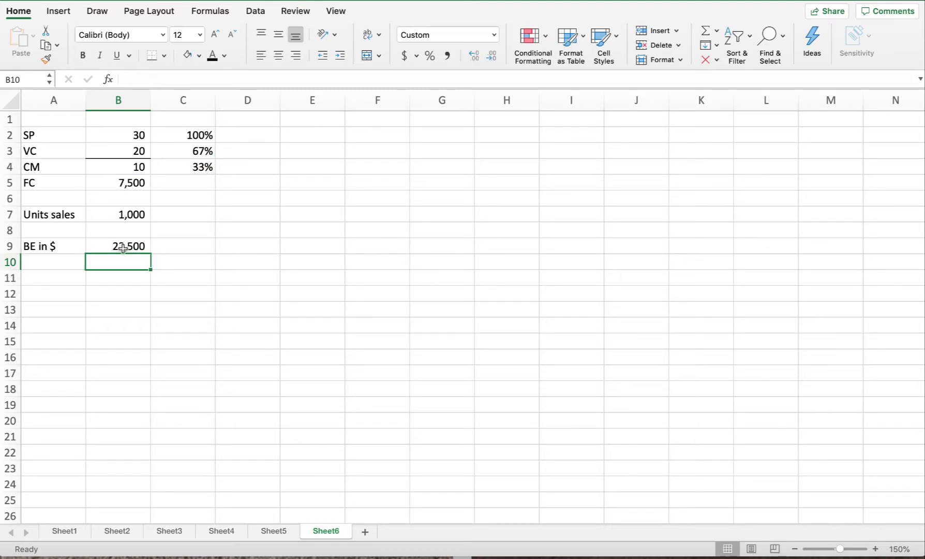
Label A10 "Sales" and calculate sales revenue in B10 as unit sales times selling price, =B7*B2
{"action": "left_click", "coordinate": [40, 265]}
{"action": "type", "text": "Sales"}
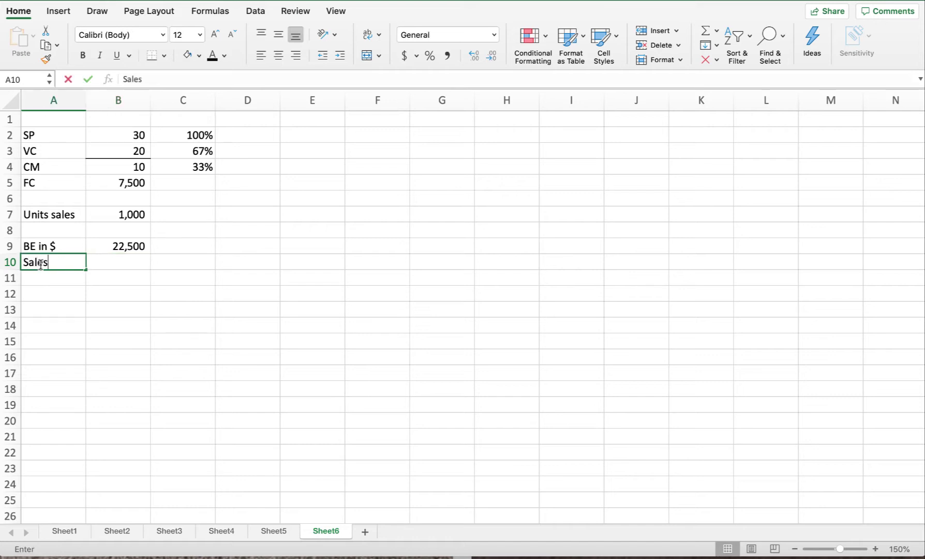
{"action": "key", "text": "Tab"}
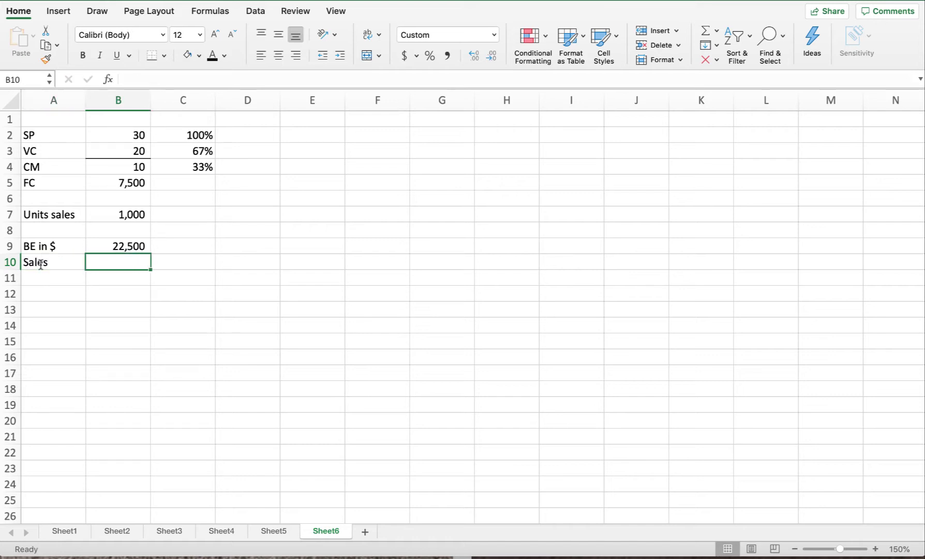
{"action": "type", "text": "="}
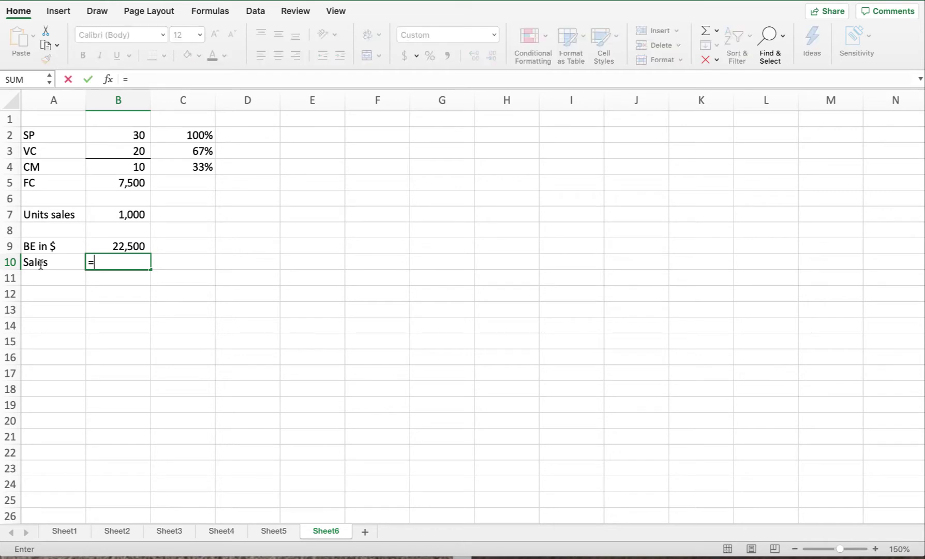
{"action": "left_click", "coordinate": [119, 213]}
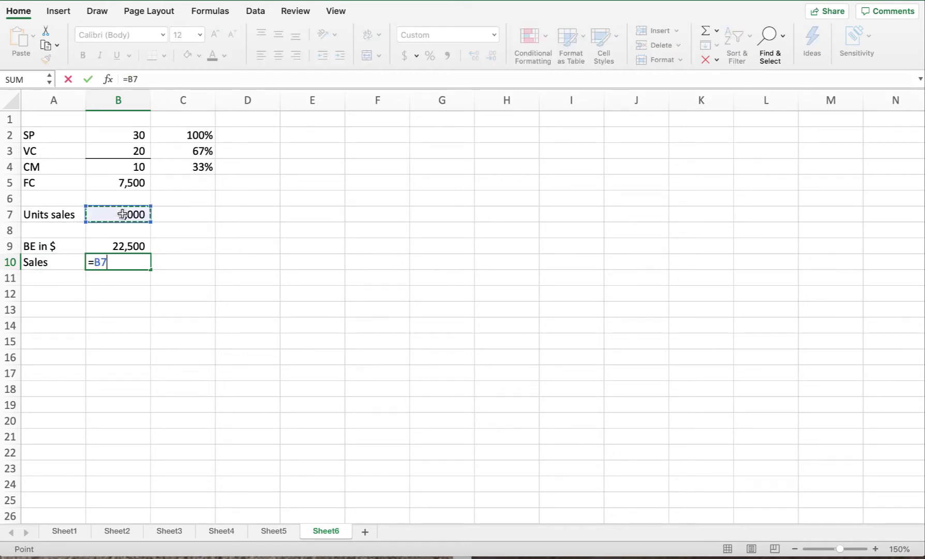
{"action": "type", "text": "*"}
{"action": "left_click", "coordinate": [129, 137]}
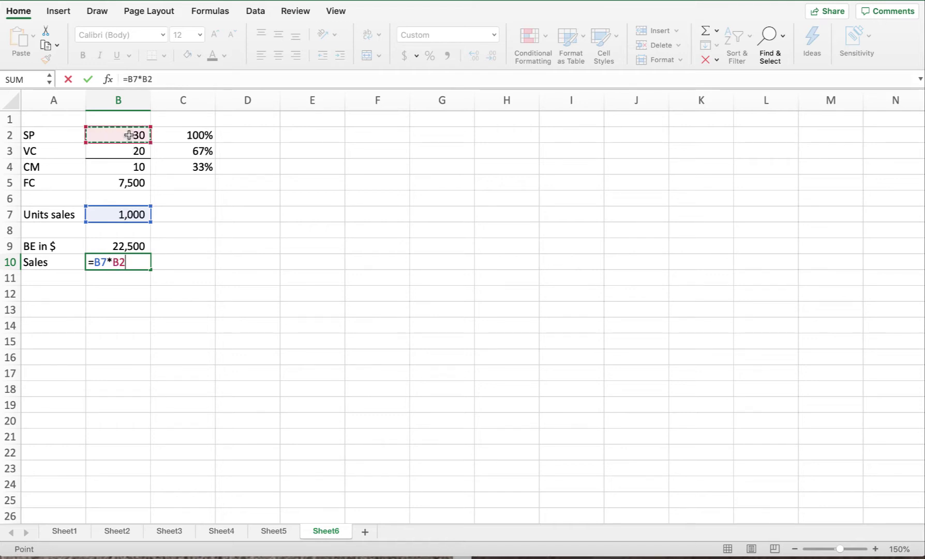
{"action": "key", "text": "Return"}
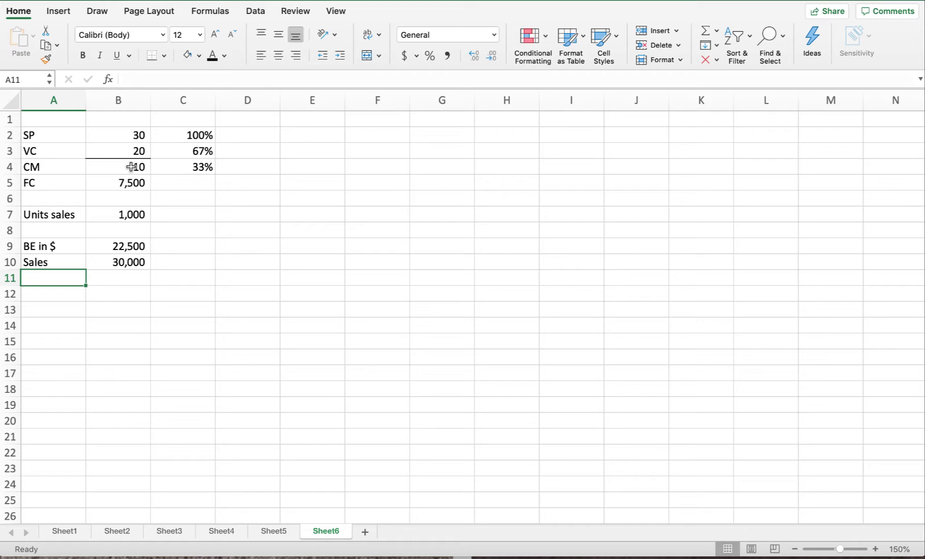
Try to calculate the margin of safety in A12 by subtracting B8 from sales, =B10-B8
{"action": "left_click", "coordinate": [37, 291]}
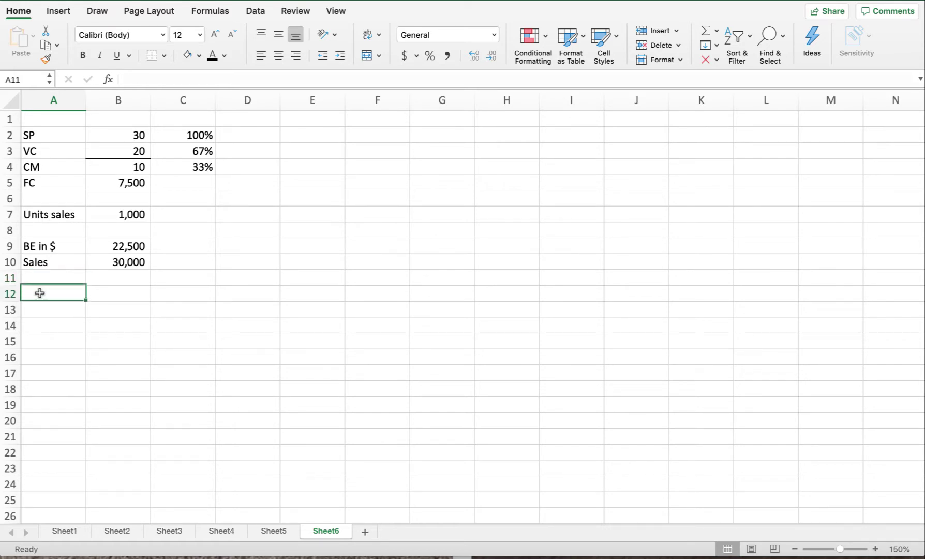
{"action": "type", "text": "="}
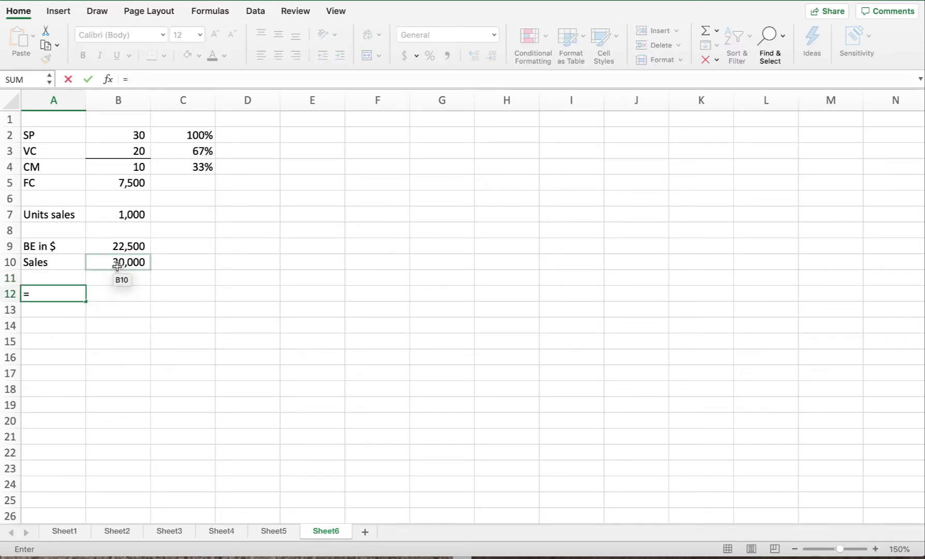
{"action": "left_click", "coordinate": [117, 264]}
{"action": "type", "text": "-"}
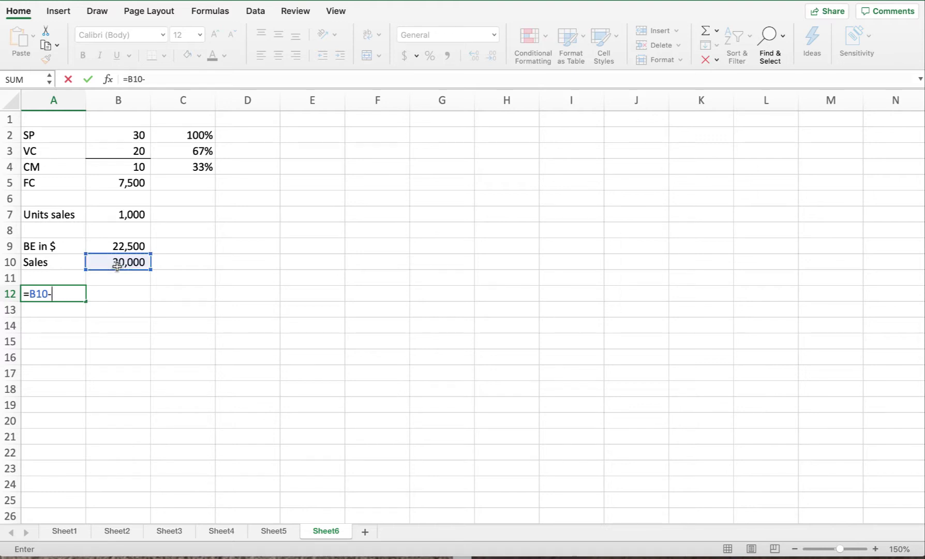
{"action": "scroll", "coordinate": [119, 248], "scroll_direction": "down", "scroll_amount": 1}
{"action": "left_click", "coordinate": [120, 229]}
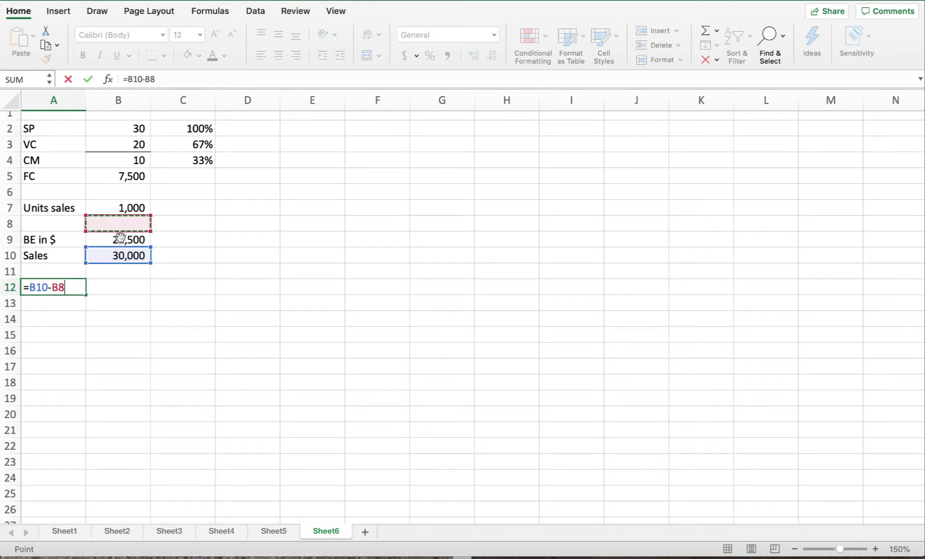
{"action": "key", "text": "Return"}
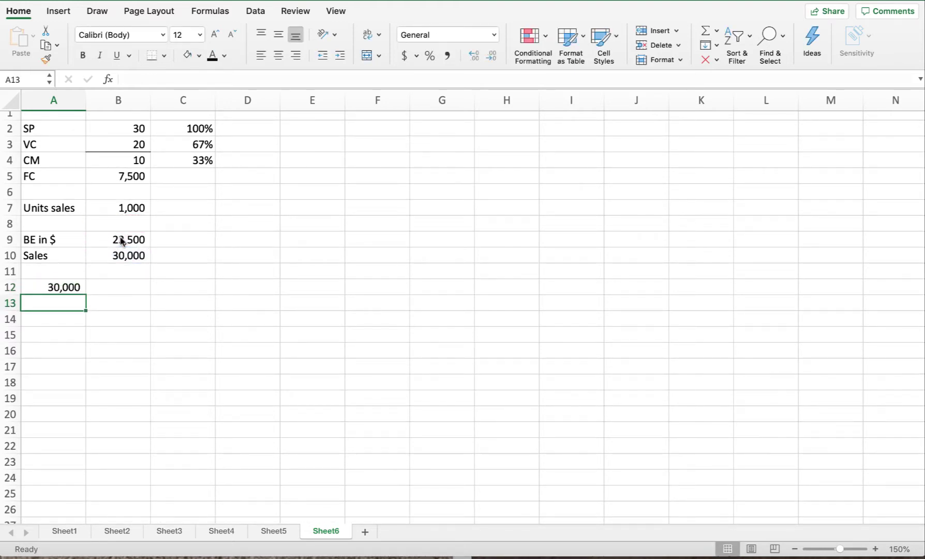
Calculate the margin of safety in A12 as sales minus break-even sales, =B10-B9
{"action": "left_click", "coordinate": [62, 286]}
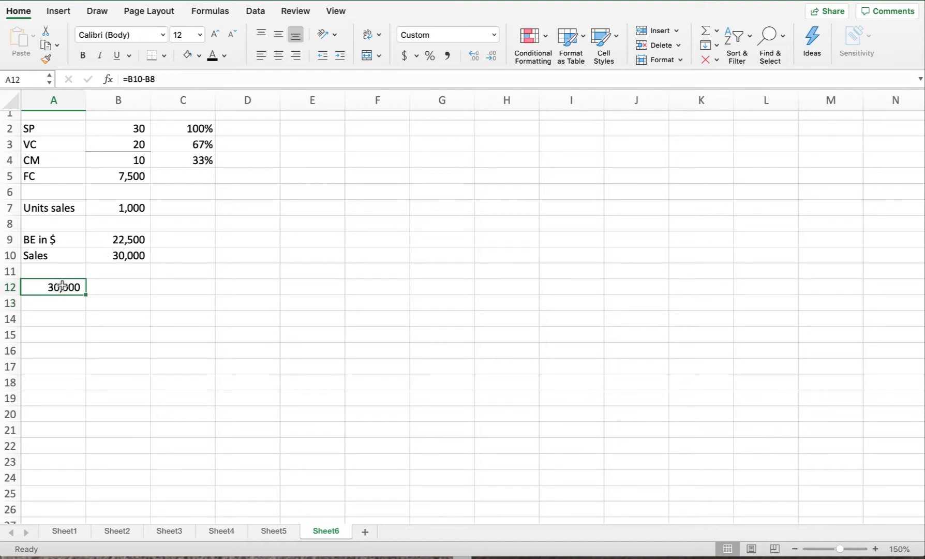
{"action": "type", "text": "="}
{"action": "left_click", "coordinate": [124, 256]}
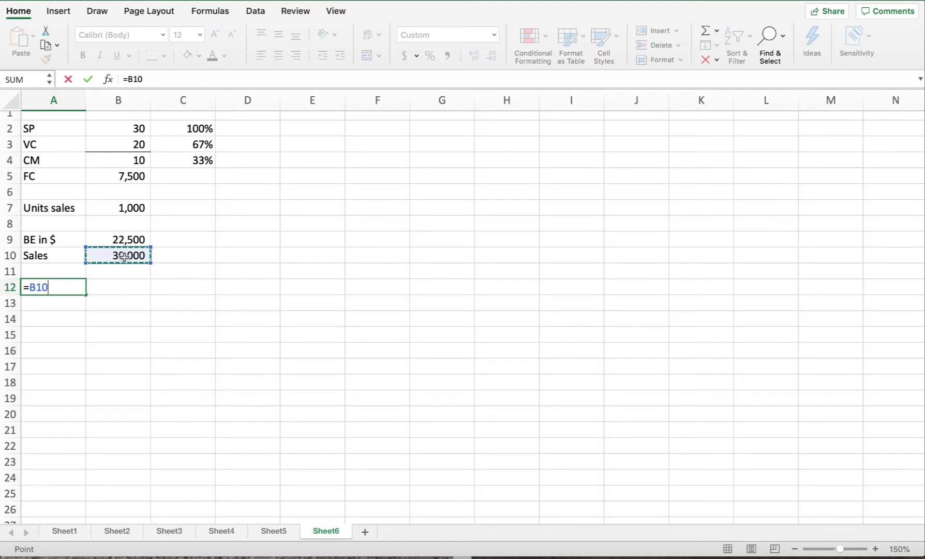
{"action": "type", "text": "-"}
{"action": "scroll", "coordinate": [124, 248], "scroll_direction": "down", "scroll_amount": 1}
{"action": "left_click", "coordinate": [128, 237]}
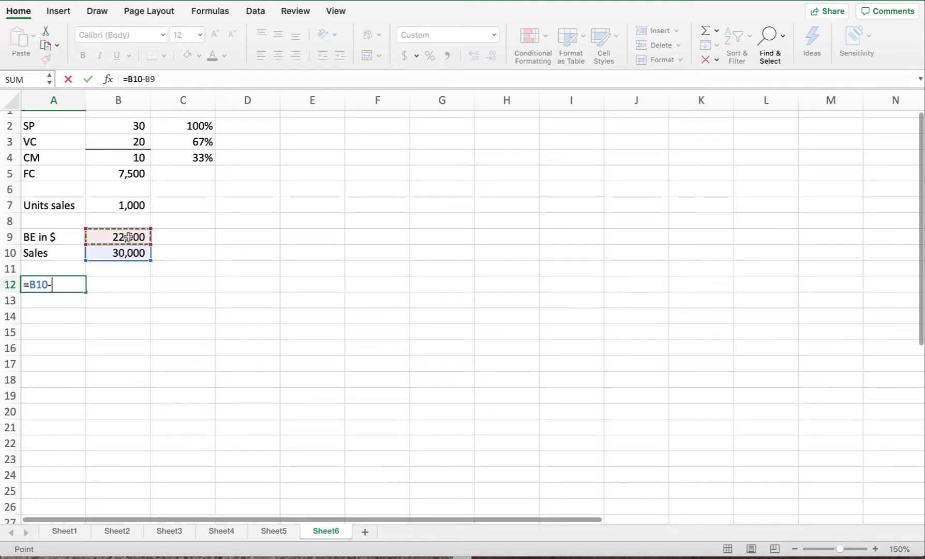
{"action": "key", "text": "Return"}
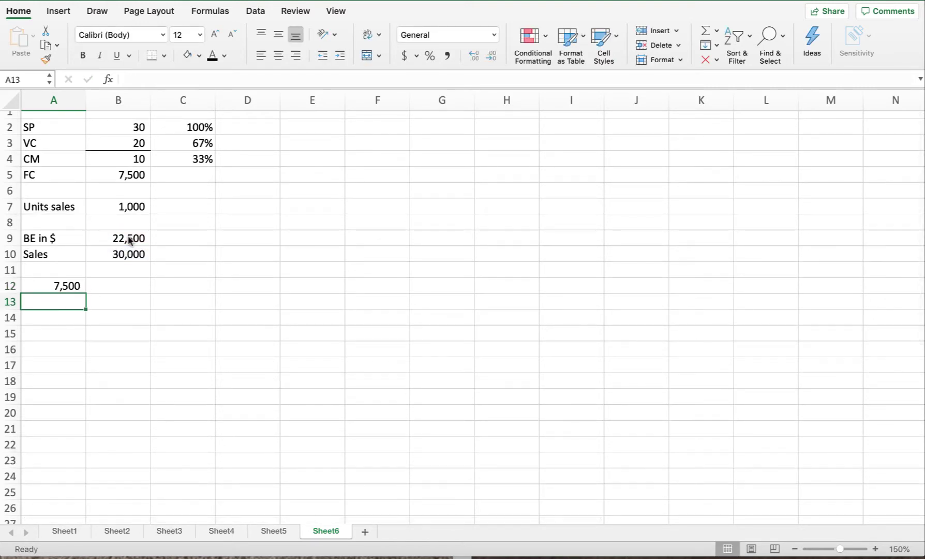
Label B12 "MoS" and B14 "MoS $/sales" for the margin of safety amount and ratio
{"action": "left_click", "coordinate": [109, 286]}
{"action": "type", "text": "MoS"}
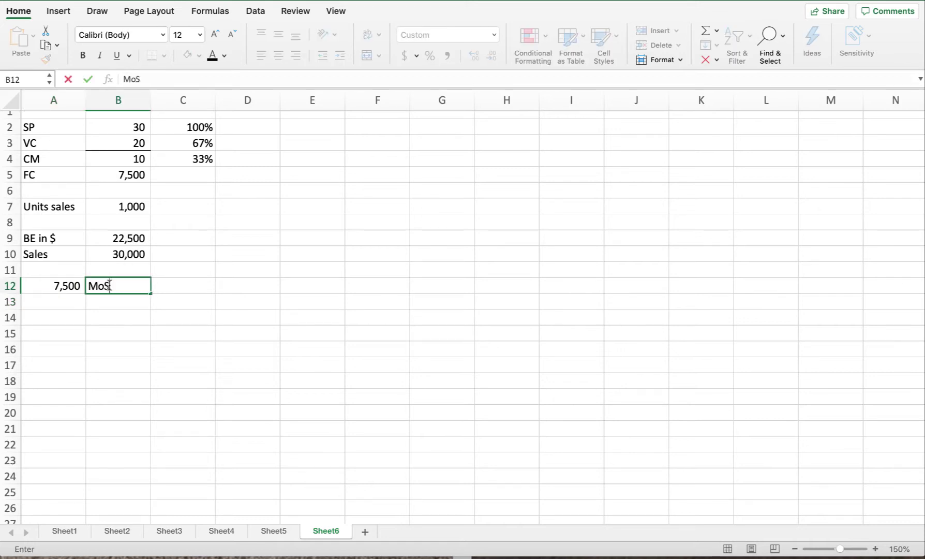
{"action": "key", "text": "Return"}
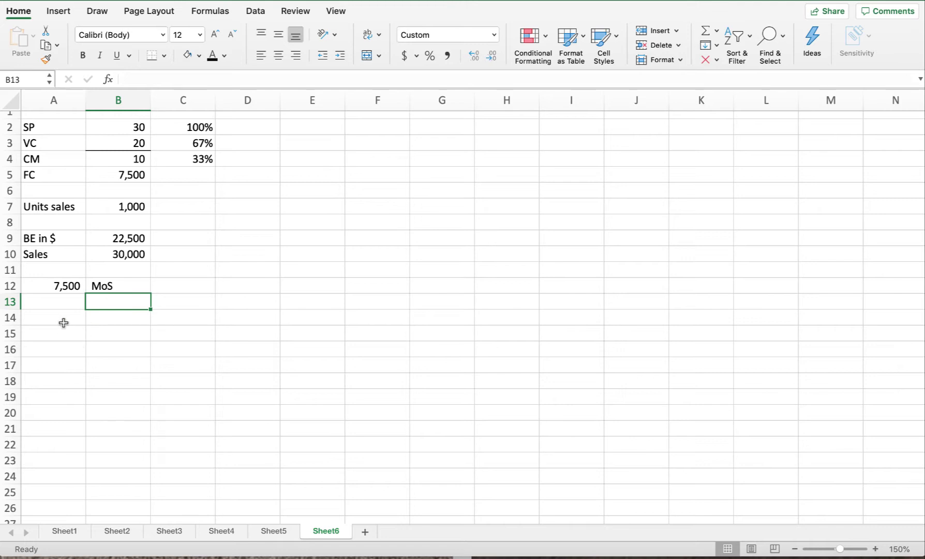
{"action": "left_click", "coordinate": [109, 320]}
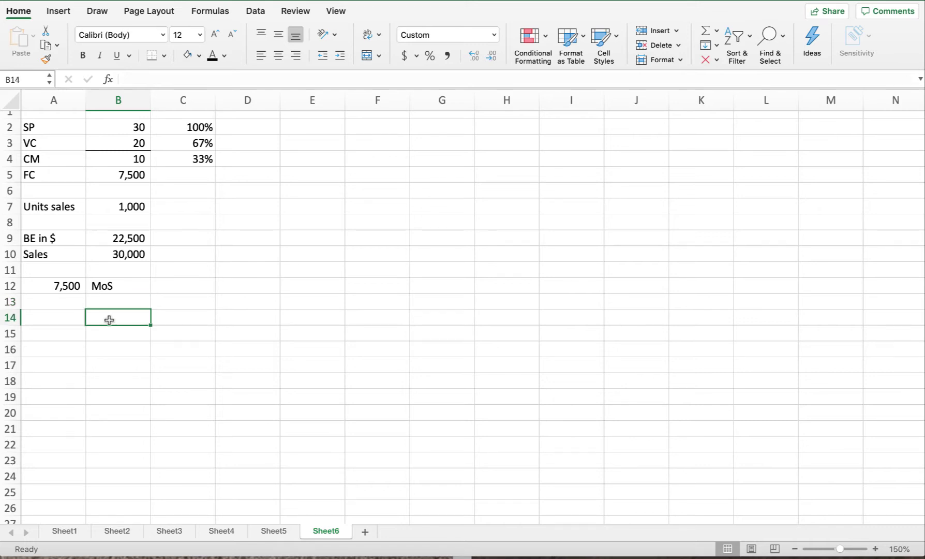
{"action": "type", "text": "MoS"}
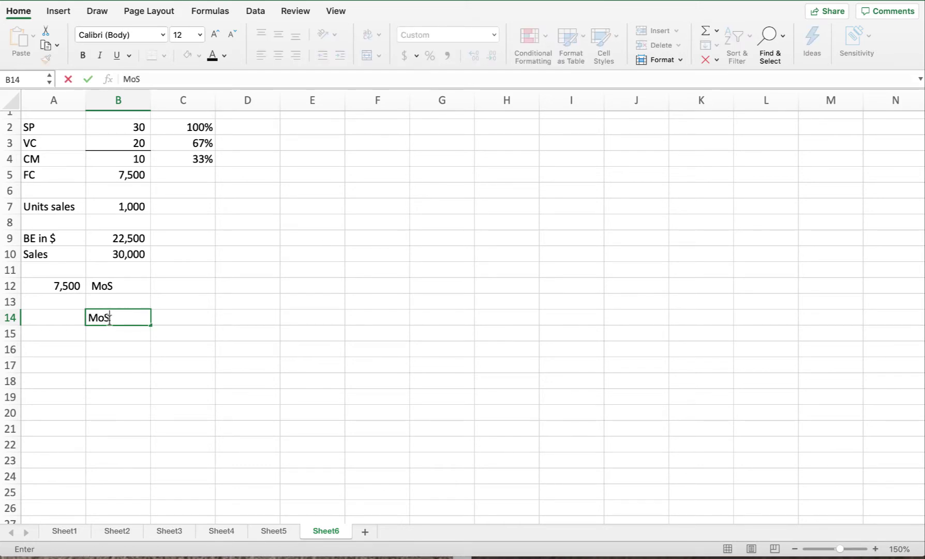
{"action": "type", "text": " $/sales"}
{"action": "key", "text": "Return"}
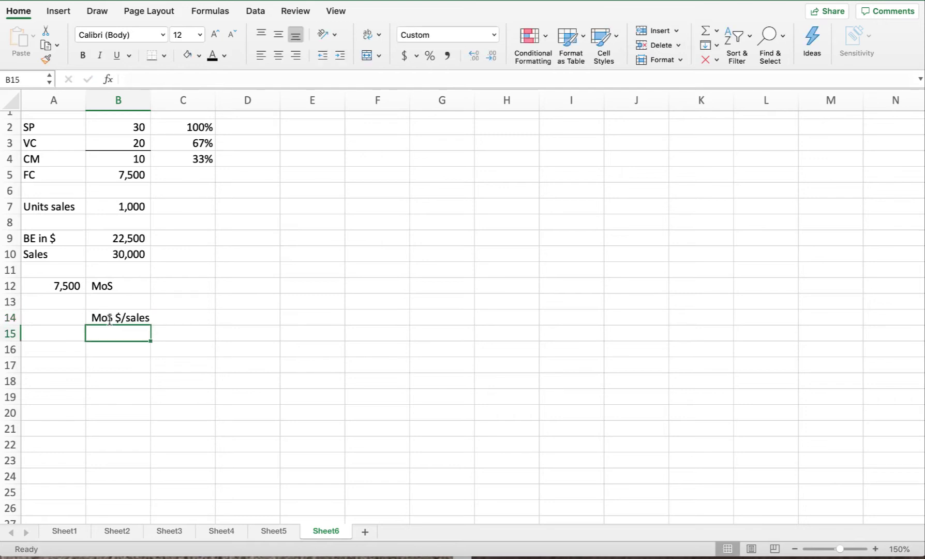
Calculate the margin of safety ratio in B15 as margin of safety divided by sales, =A12/B10
{"action": "type", "text": "="}
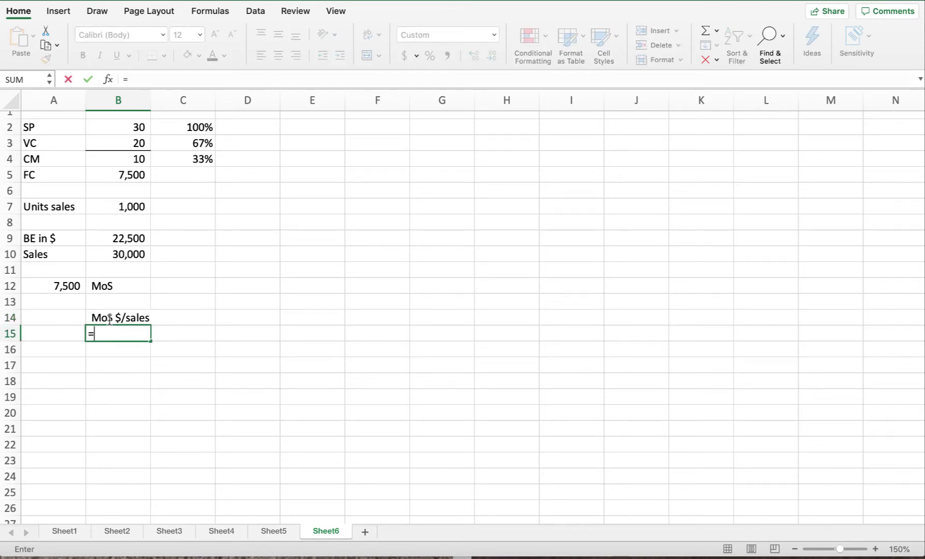
{"action": "left_click", "coordinate": [72, 286]}
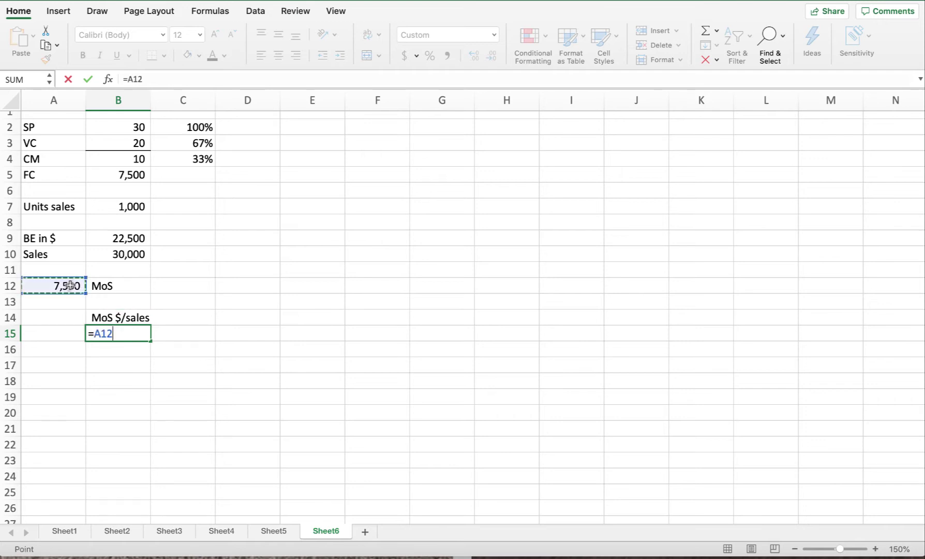
{"action": "type", "text": "/"}
{"action": "scroll", "coordinate": [125, 251], "scroll_direction": "down", "scroll_amount": 2}
{"action": "left_click", "coordinate": [122, 184]}
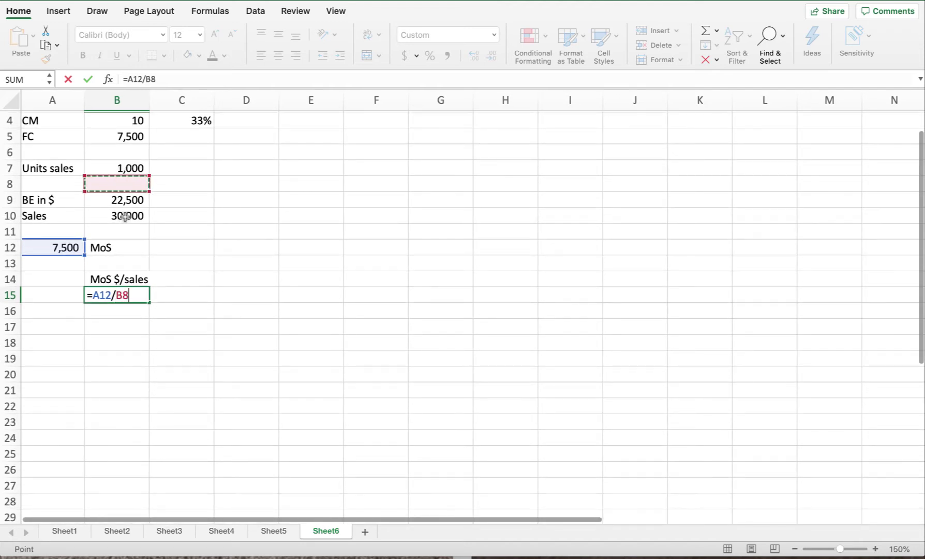
{"action": "left_click", "coordinate": [127, 218]}
{"action": "key", "text": "Return"}
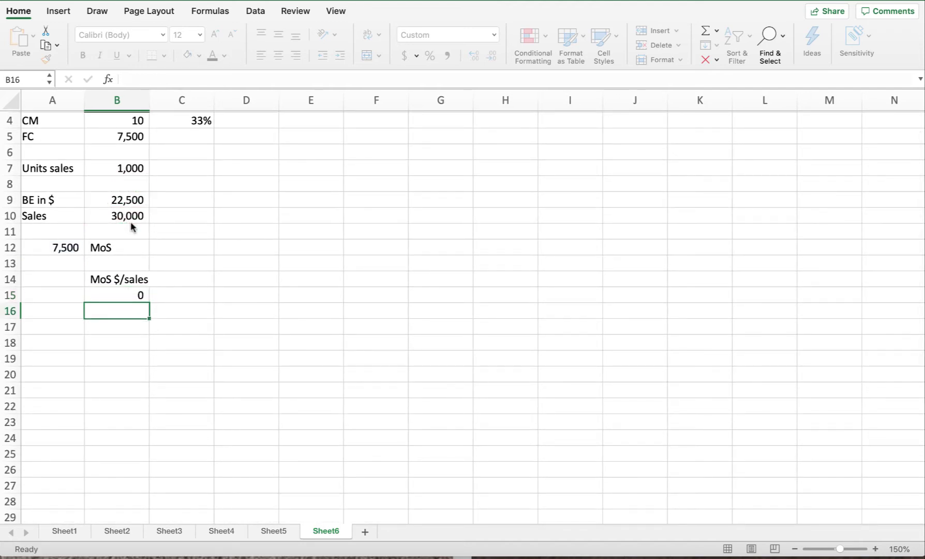
Format the margin of safety ratio in B15 as a percentage
{"action": "left_click", "coordinate": [115, 294]}
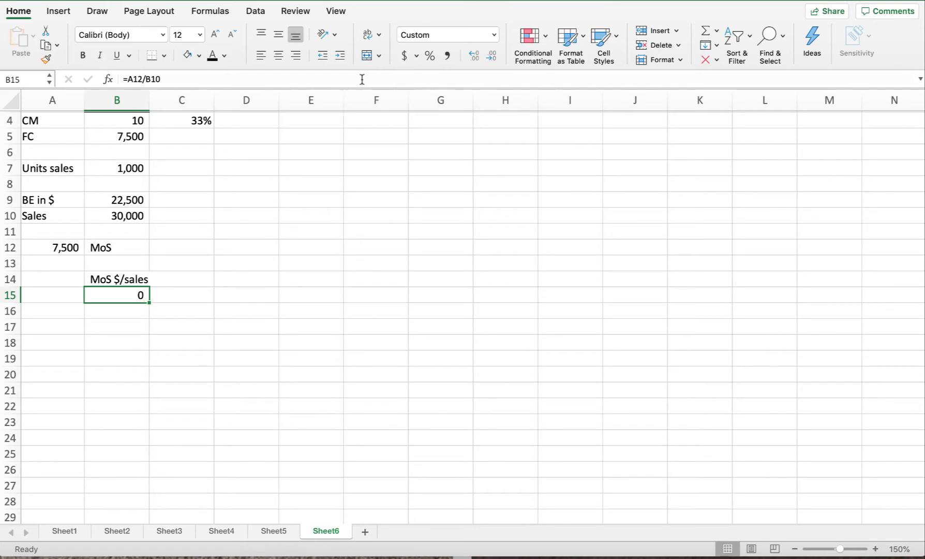
{"action": "left_click", "coordinate": [475, 56]}
{"action": "left_click", "coordinate": [476, 57]}
{"action": "left_click", "coordinate": [429, 56]}
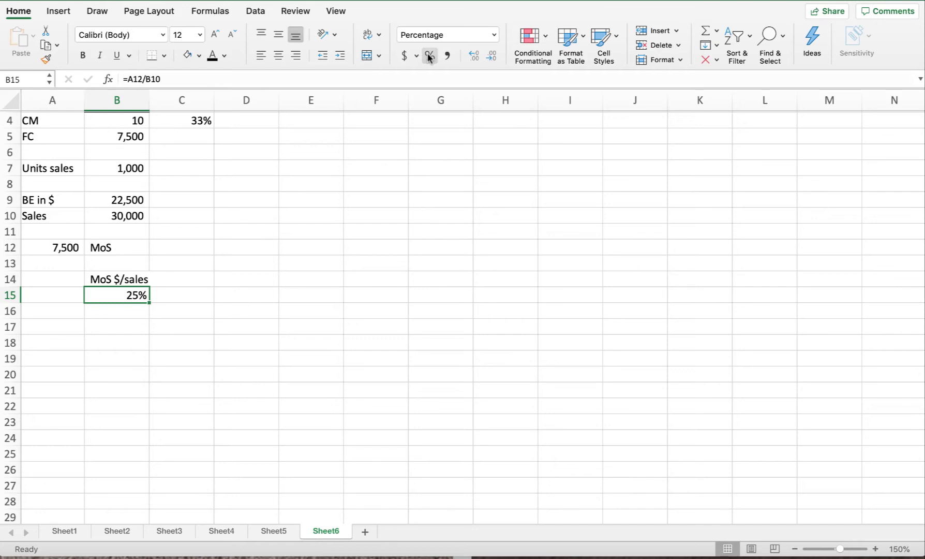
Add a new worksheet after Sheet6 and label its cell A1 "1. DOL"
{"action": "left_click", "coordinate": [365, 532]}
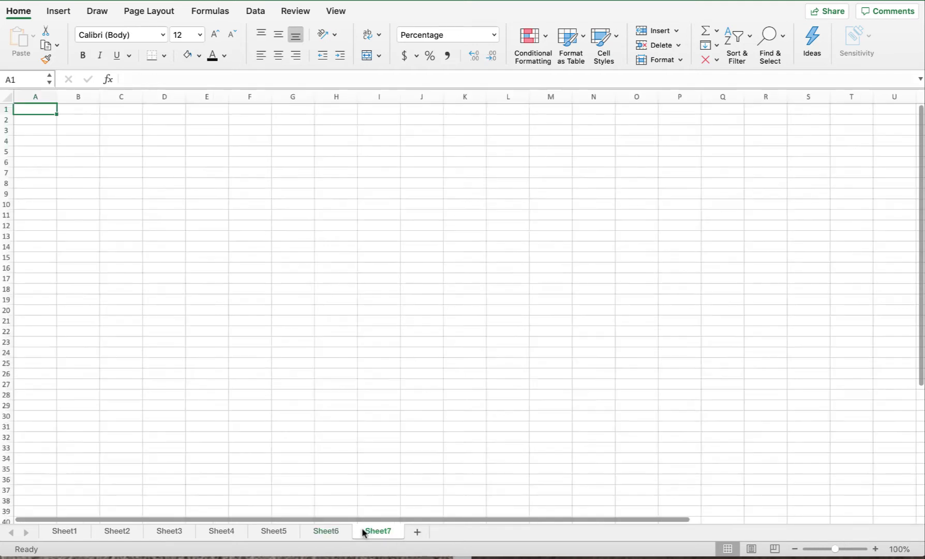
{"action": "left_click", "coordinate": [877, 549]}
{"action": "left_click", "coordinate": [877, 548]}
{"action": "left_click", "coordinate": [876, 548]}
{"action": "left_click", "coordinate": [877, 549]}
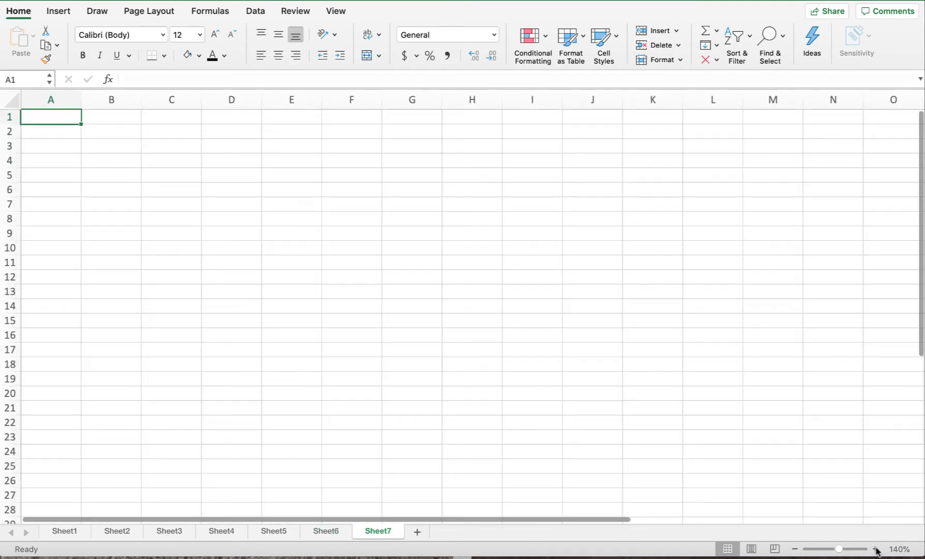
{"action": "left_click", "coordinate": [877, 548]}
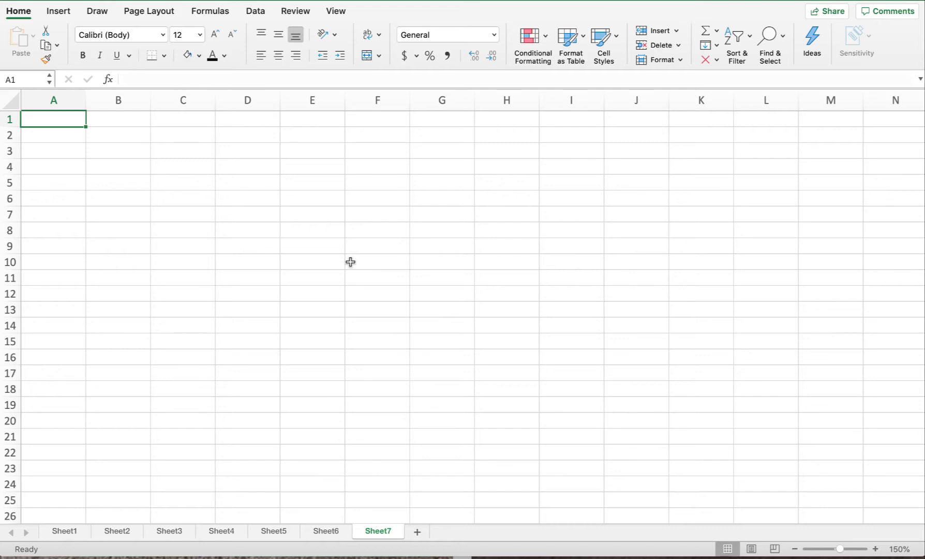
{"action": "type", "text": "1."}
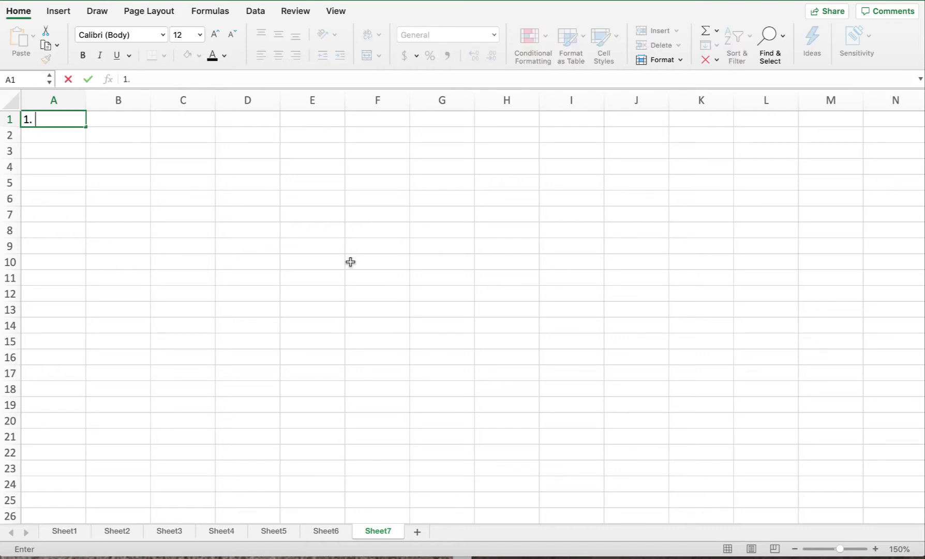
{"action": "type", "text": " DOL"}
{"action": "key", "text": "Tab"}
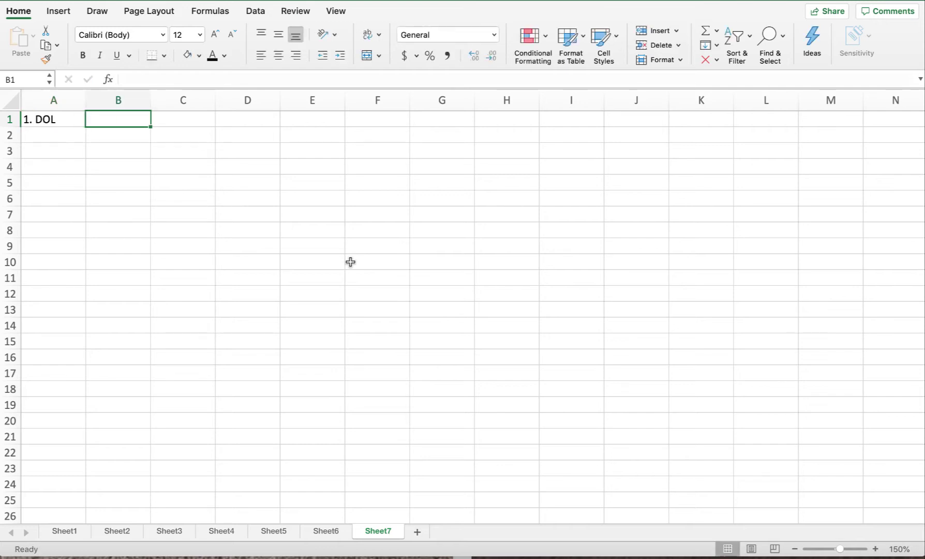
{"action": "type", "text": "=CM"}
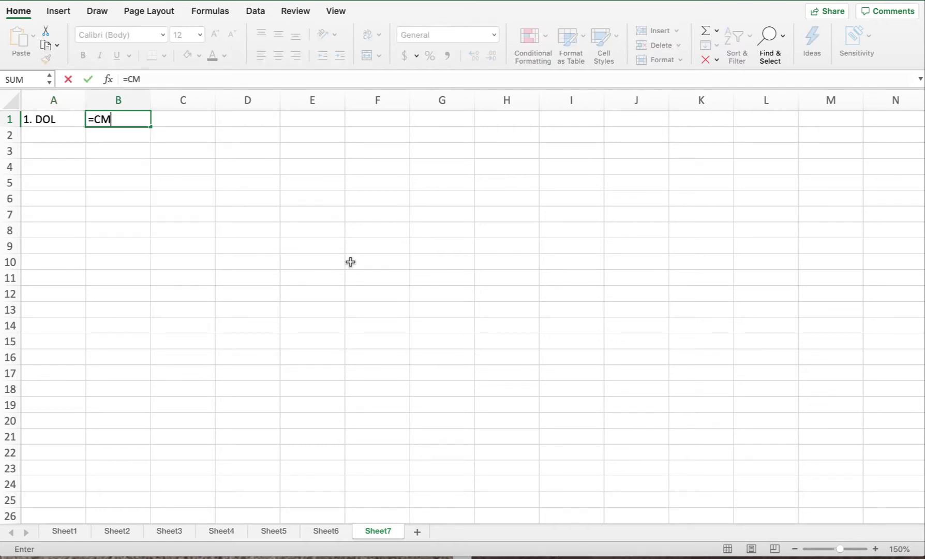
{"action": "key", "text": "BackSpace"}
{"action": "key", "text": "BackSpace"}
{"action": "key", "text": "BackSpace"}
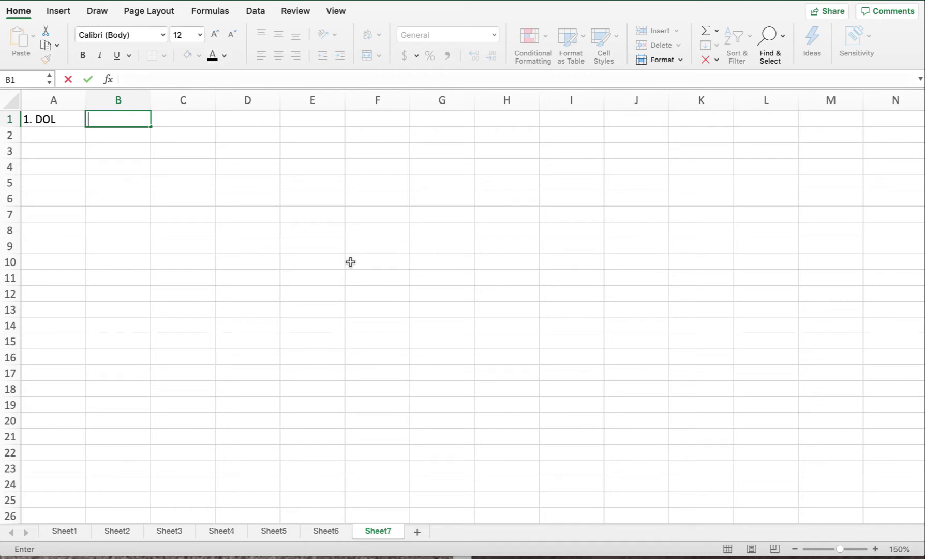
Write the ratio "CM/NOI" in B1 and calculate the degree of operating leverage in B2, =48000/10000
{"action": "type", "text": "CM/NOI"}
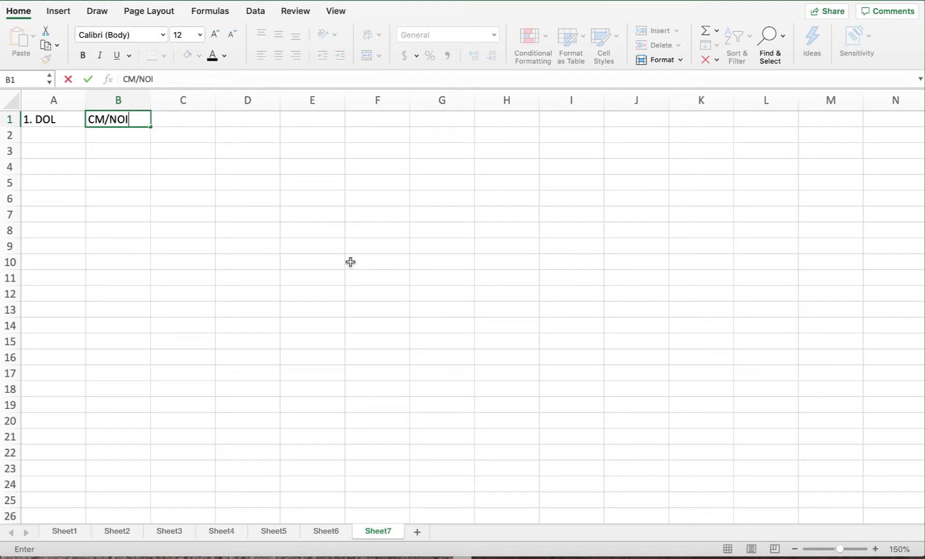
{"action": "key", "text": "Return"}
{"action": "key", "text": "Right"}
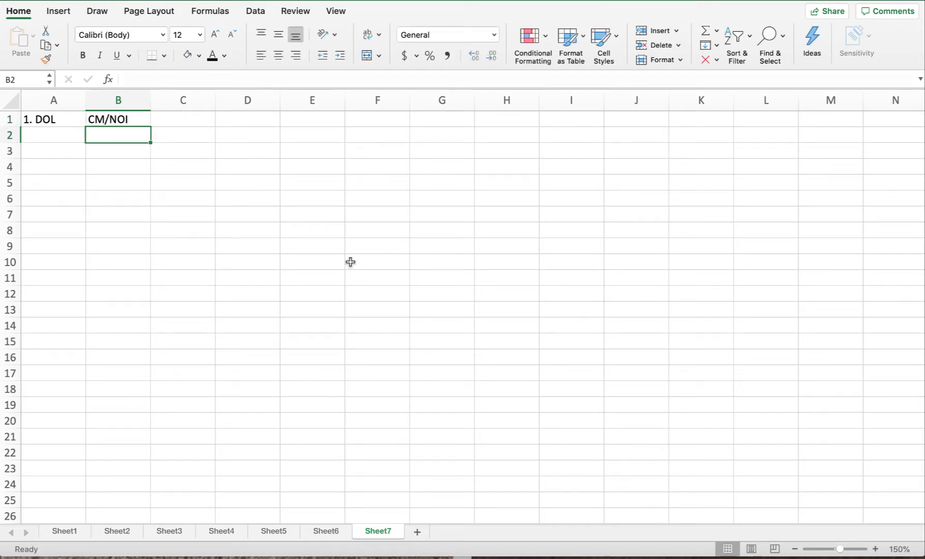
{"action": "type", "text": "="}
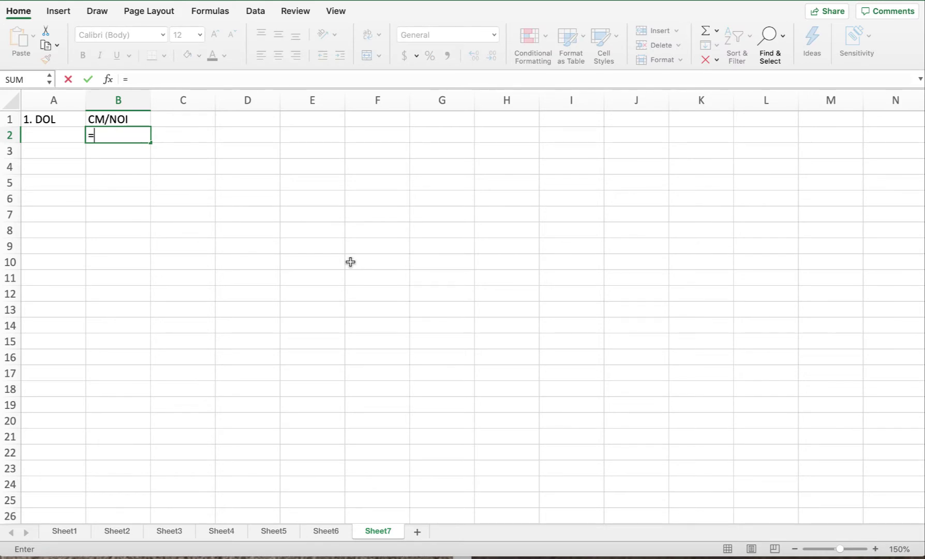
{"action": "type", "text": "48000/"}
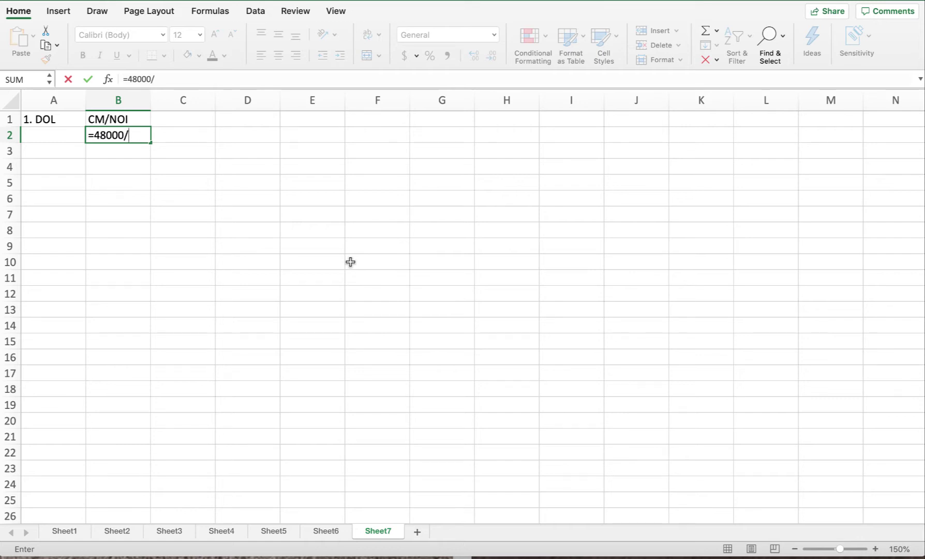
{"action": "type", "text": "10000"}
{"action": "key", "text": "Return"}
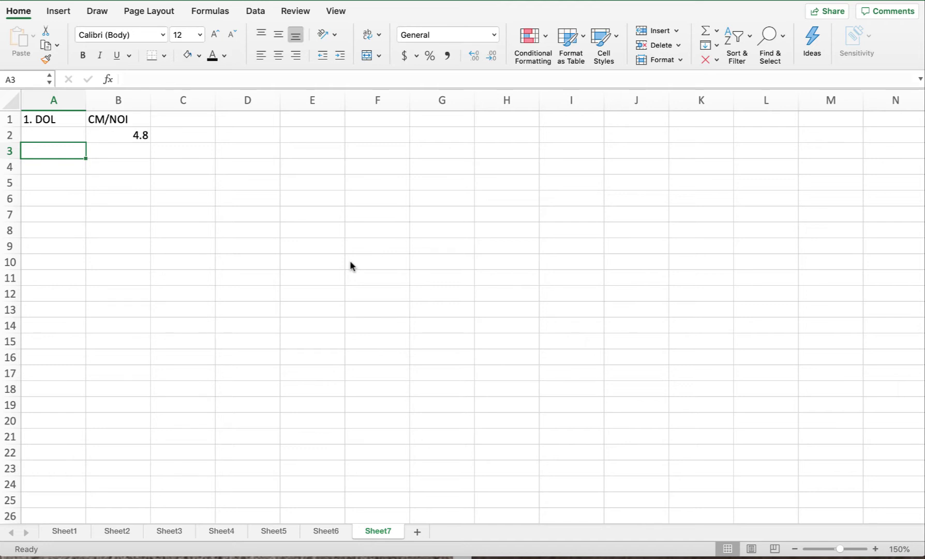
Enter 2 in A4 and write the formula description "DOL * Percent change in sales" in B4
{"action": "left_click", "coordinate": [52, 167]}
{"action": "type", "text": "2"}
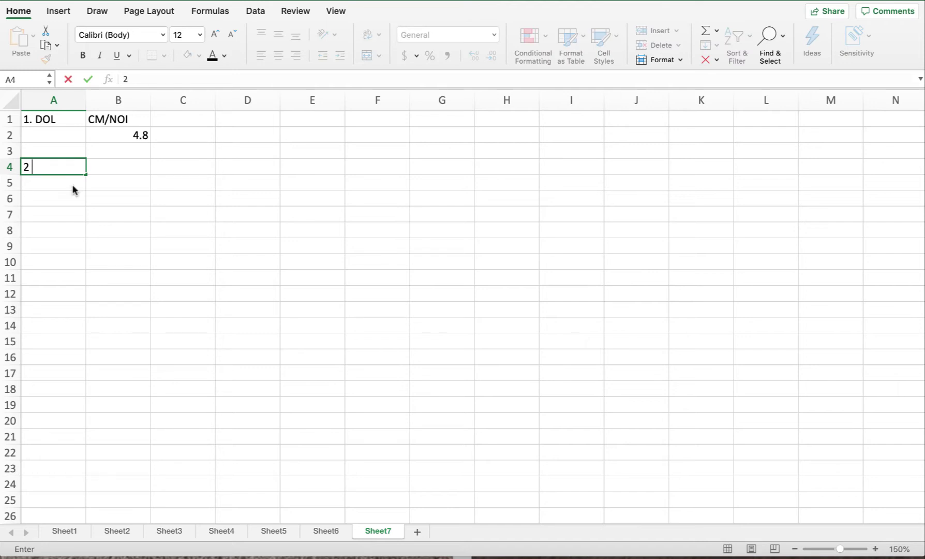
{"action": "key", "text": "Tab"}
{"action": "type", "text": "DOL "}
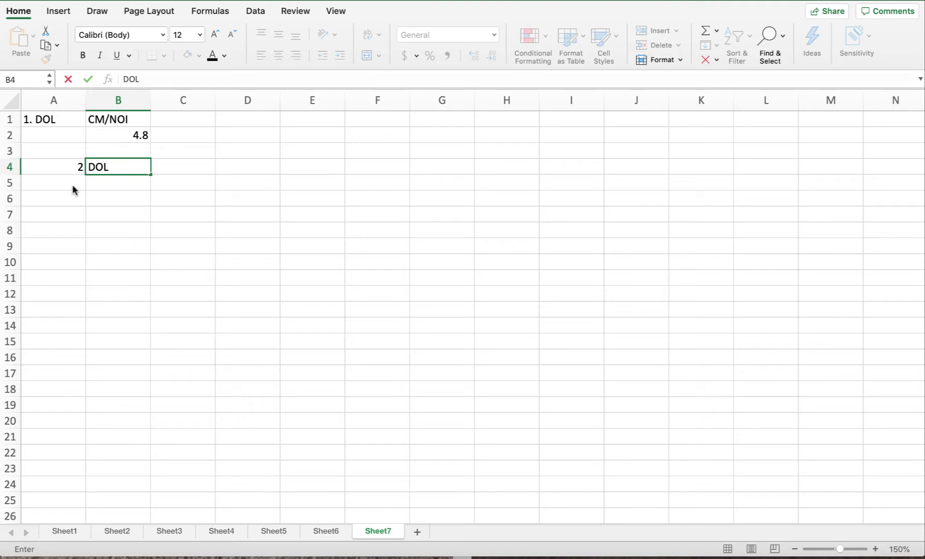
{"action": "type", "text": "* Percent change in sales"}
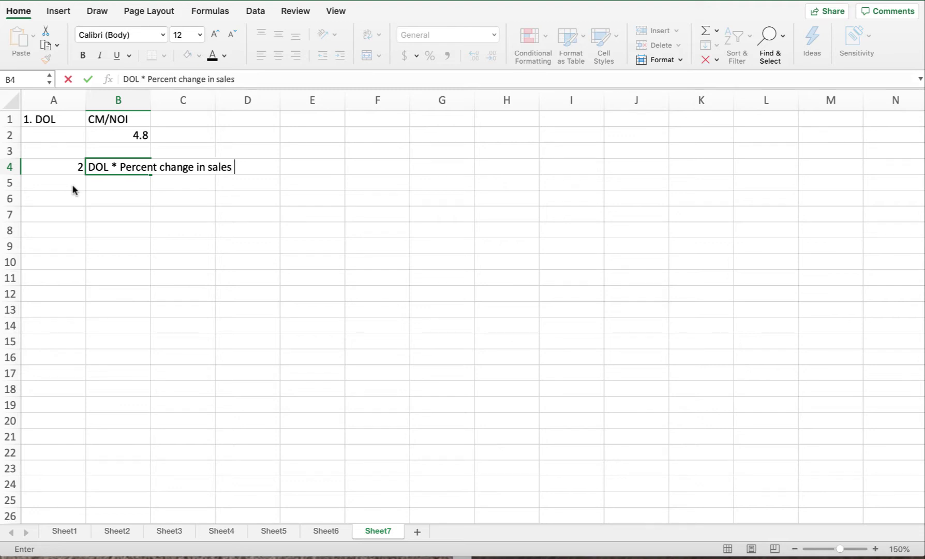
{"action": "key", "text": "Return"}
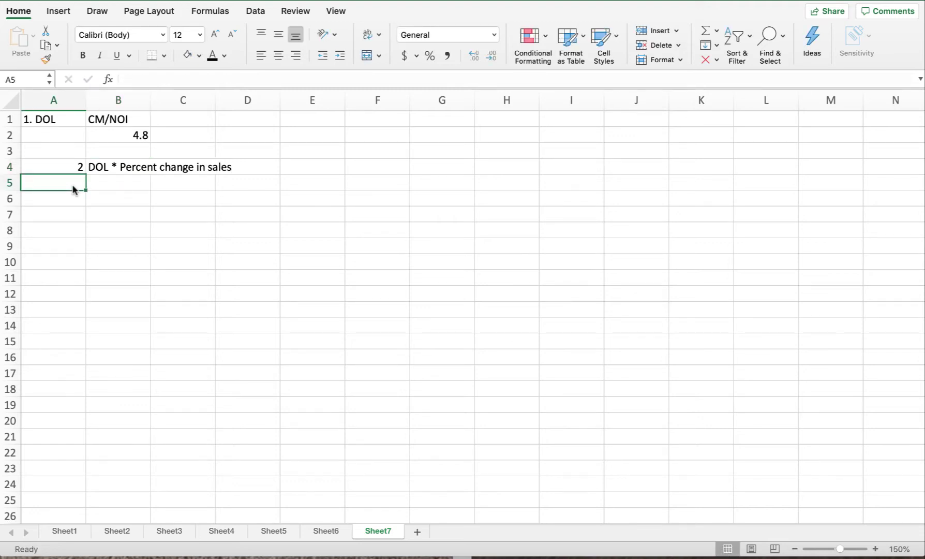
Calculate DOL times the percent change in sales in B6 with =B2*5 and format the cell as a percentage
{"action": "key", "text": "Down"}
{"action": "key", "text": "Right"}
{"action": "type", "text": "="}
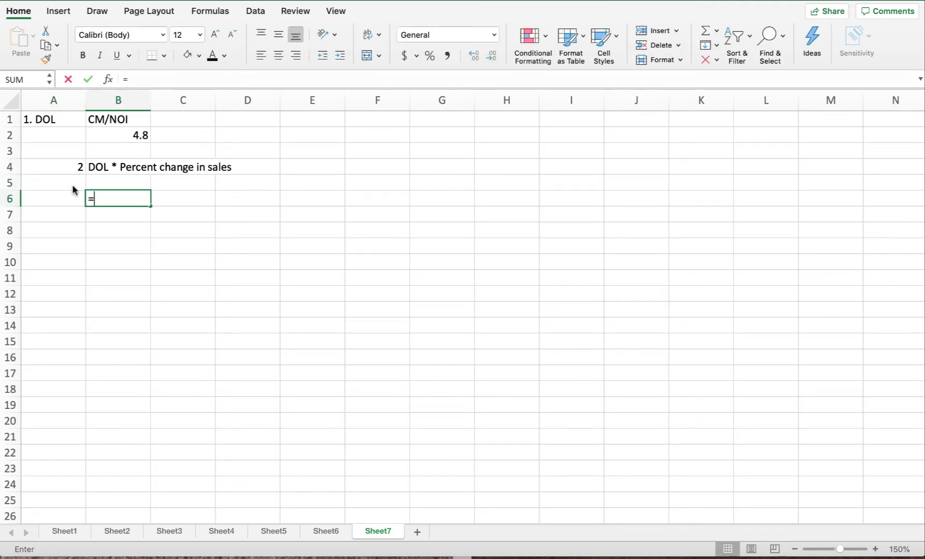
{"action": "left_click", "coordinate": [122, 137]}
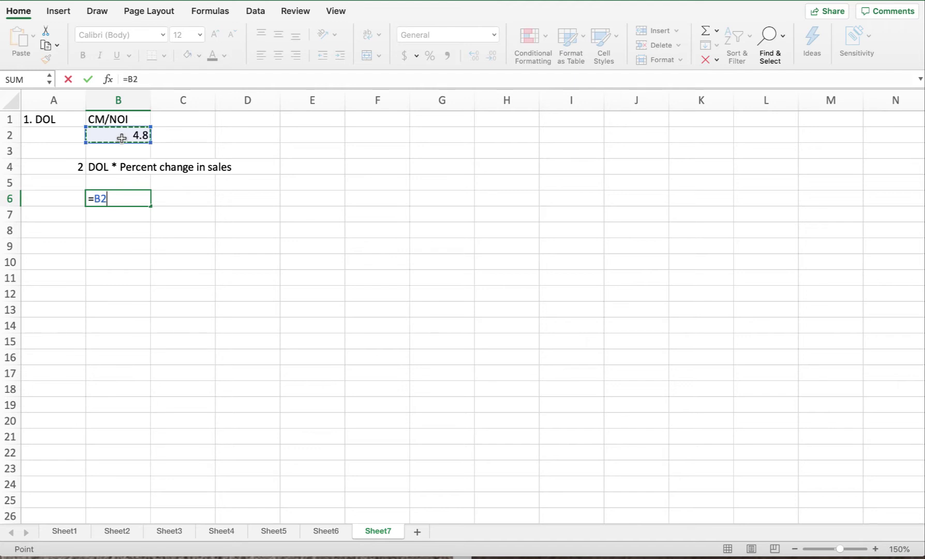
{"action": "type", "text": "*"}
{"action": "type", "text": "5"}
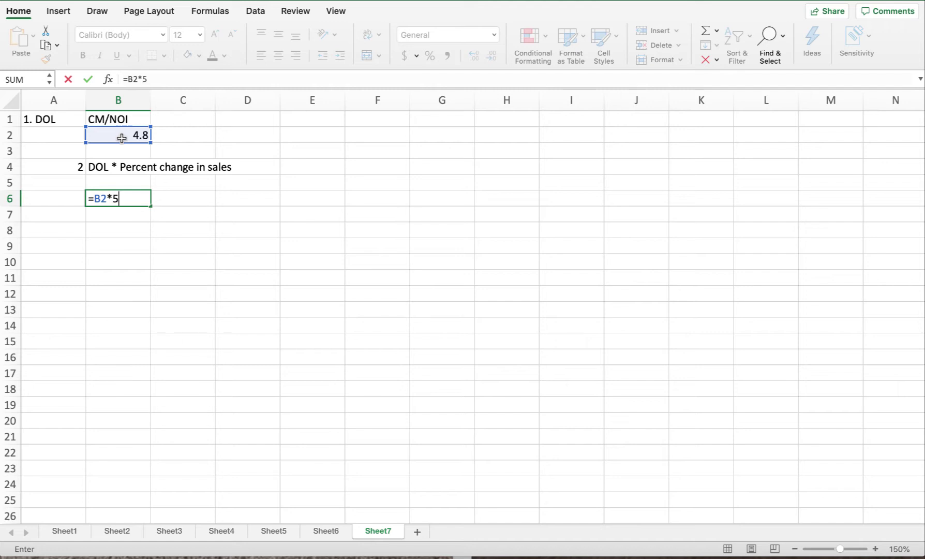
{"action": "key", "text": "Return"}
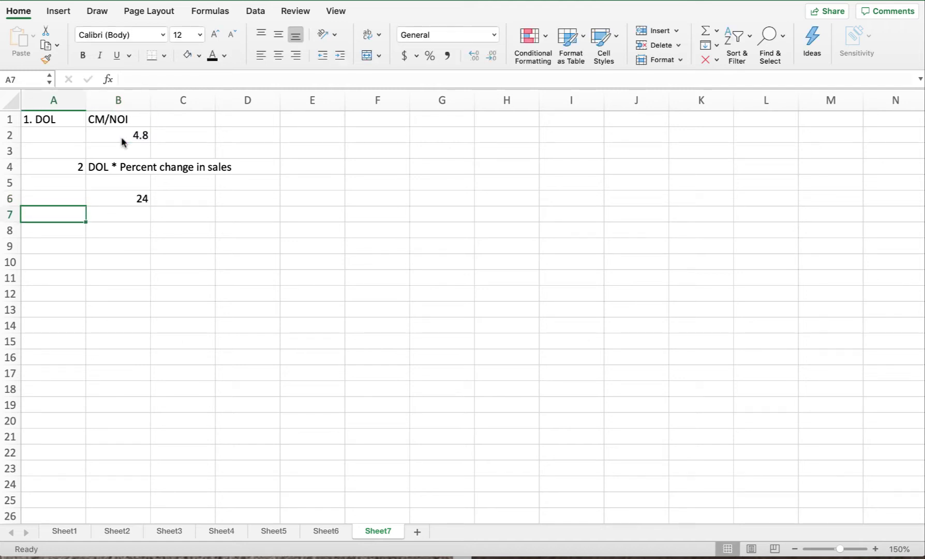
{"action": "left_click", "coordinate": [119, 197]}
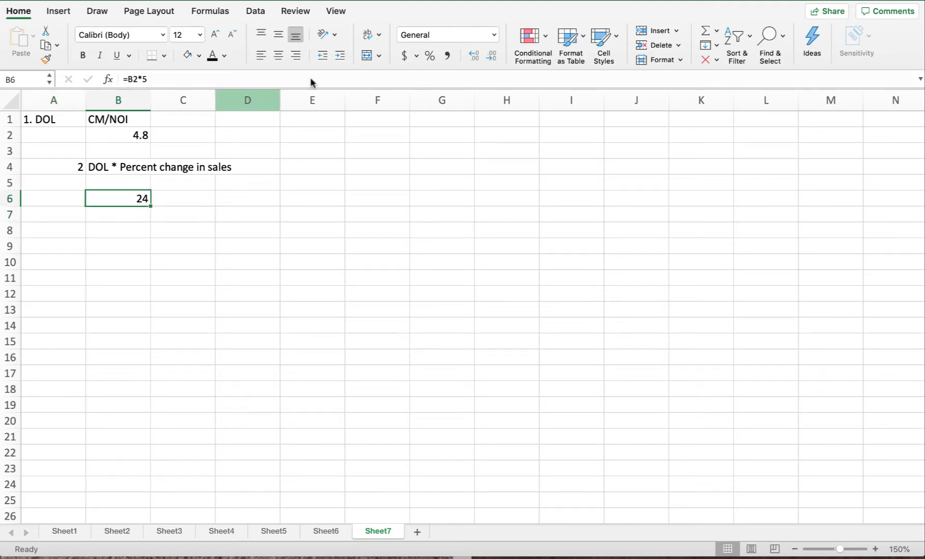
{"action": "left_click", "coordinate": [430, 55]}
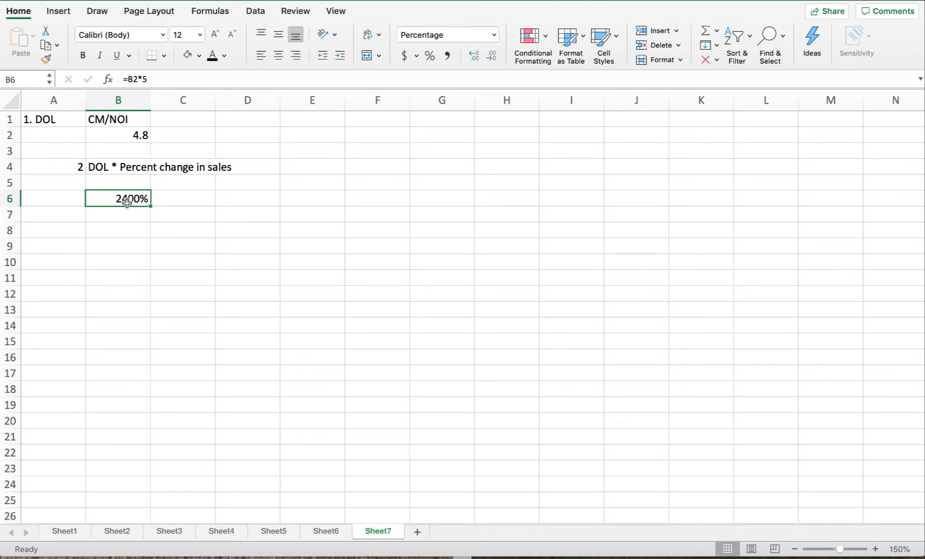
Replace the contents of B6 with the formula =.048/.05
{"action": "key", "text": "Delete"}
{"action": "type", "text": "="}
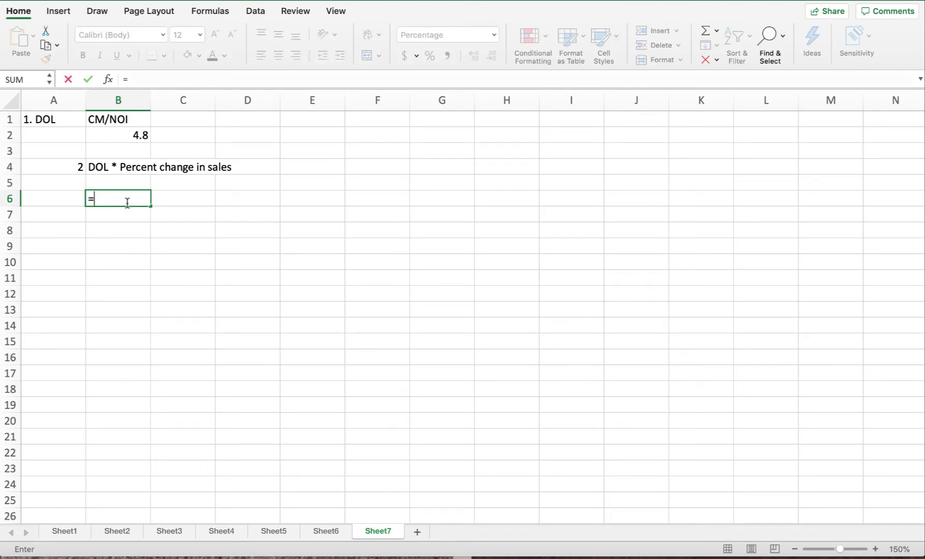
{"action": "type", "text": ".045/.05"}
{"action": "key", "text": "BackSpace"}
{"action": "key", "text": "BackSpace"}
{"action": "key", "text": "BackSpace"}
{"action": "key", "text": "BackSpace"}
{"action": "key", "text": "BackSpace"}
{"action": "key", "text": "BackSpace"}
{"action": "type", "text": "48/.05"}
{"action": "key", "text": "Return"}
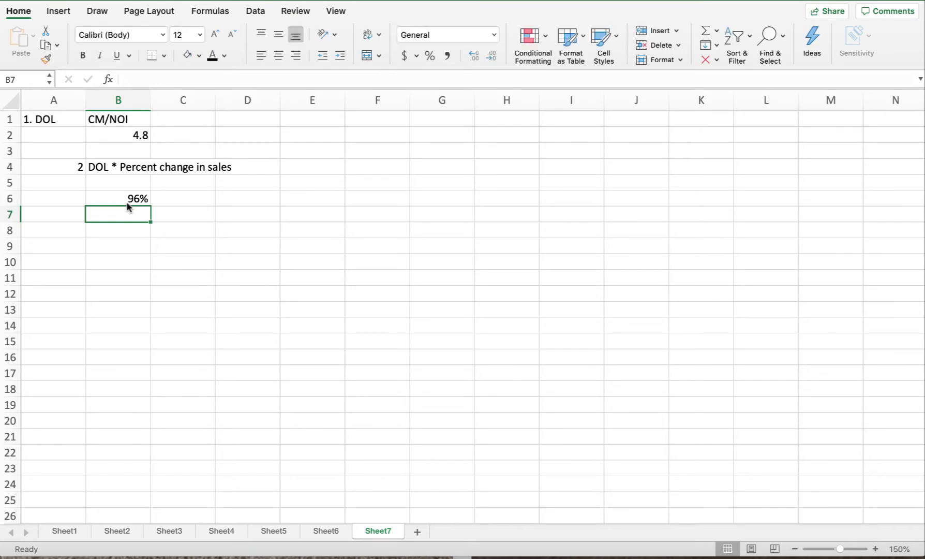
Replace the division in B6 with the multiplication formula =.048*.05
{"action": "left_click", "coordinate": [127, 203]}
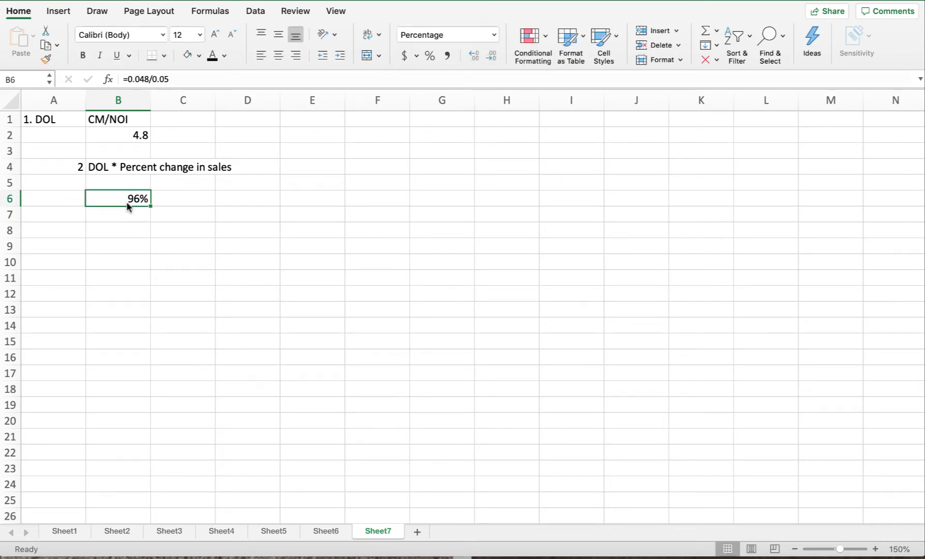
{"action": "type", "text": ".048"}
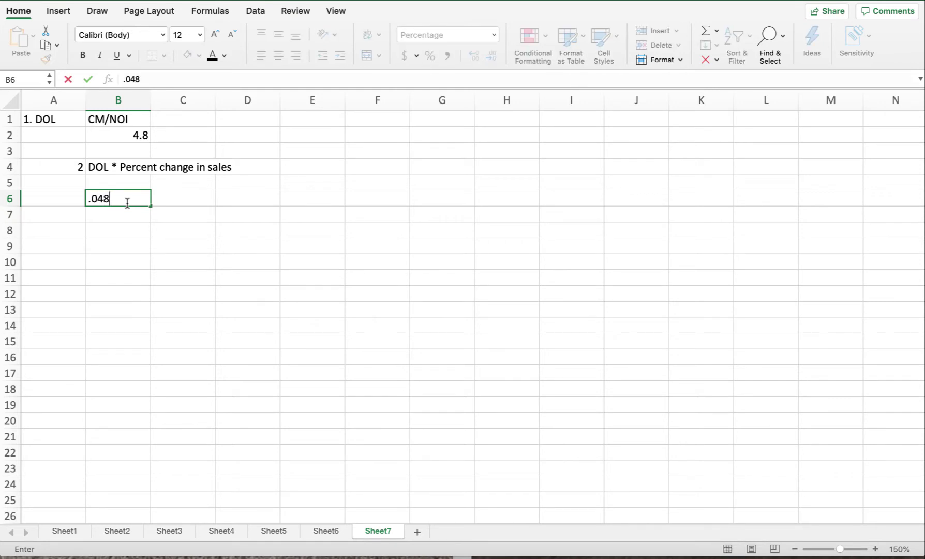
{"action": "type", "text": "*.05"}
{"action": "key", "text": "Return"}
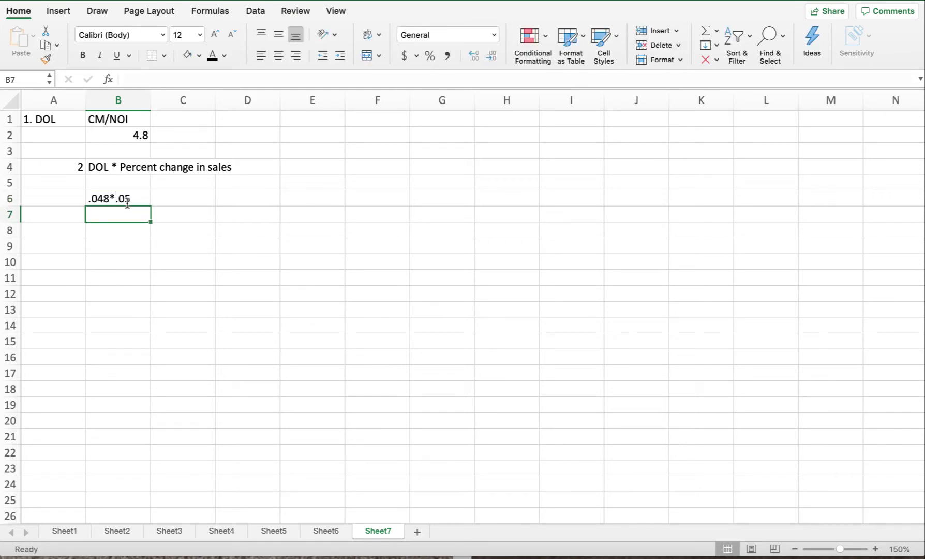
{"action": "left_click", "coordinate": [127, 202]}
{"action": "scroll", "coordinate": [121, 200], "scroll_direction": "right", "scroll_amount": 5}
{"action": "scroll", "coordinate": [121, 200], "scroll_direction": "down", "scroll_amount": 2}
{"action": "scroll", "coordinate": [161, 191], "scroll_direction": "left", "scroll_amount": 5}
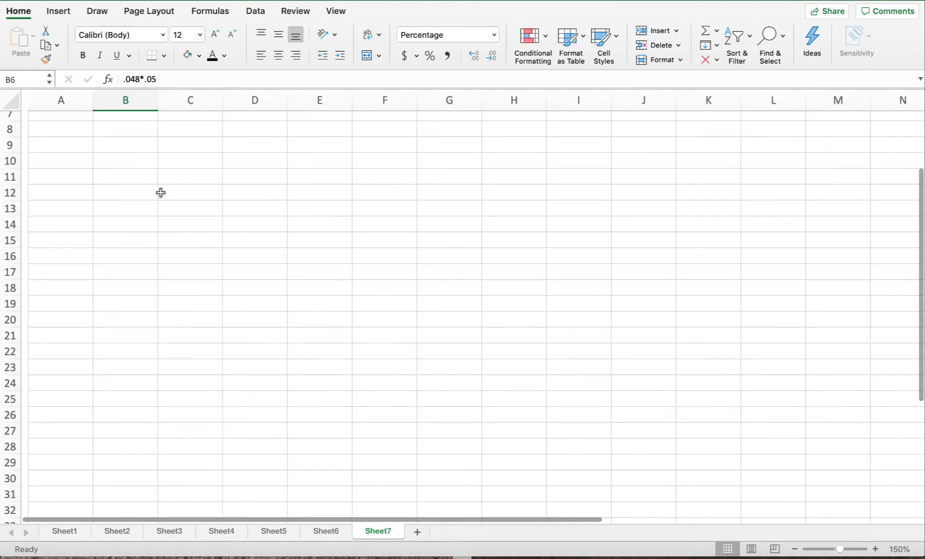
{"action": "scroll", "coordinate": [162, 191], "scroll_direction": "up", "scroll_amount": 3}
{"action": "left_click", "coordinate": [123, 78]}
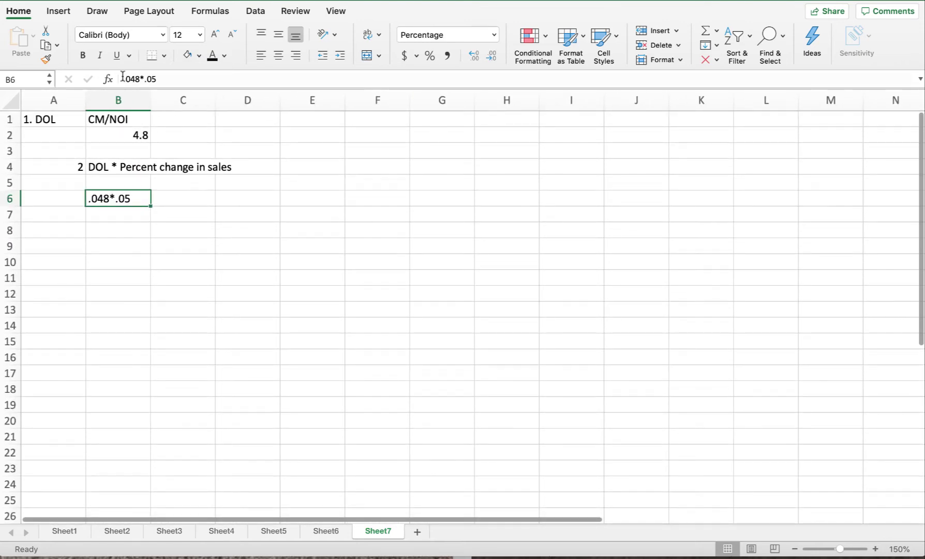
{"action": "type", "text": "="}
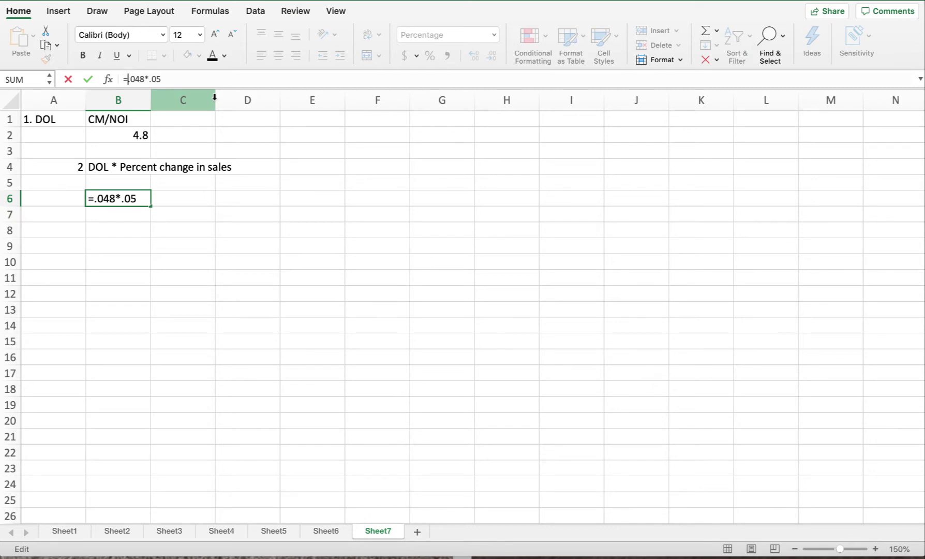
{"action": "key", "text": "Return"}
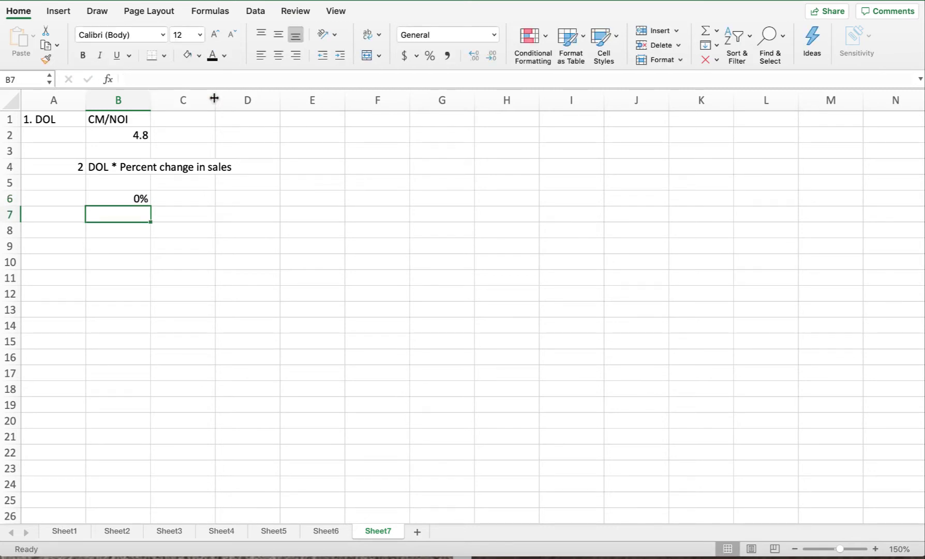
Clear the contents of B6
{"action": "left_click", "coordinate": [120, 199]}
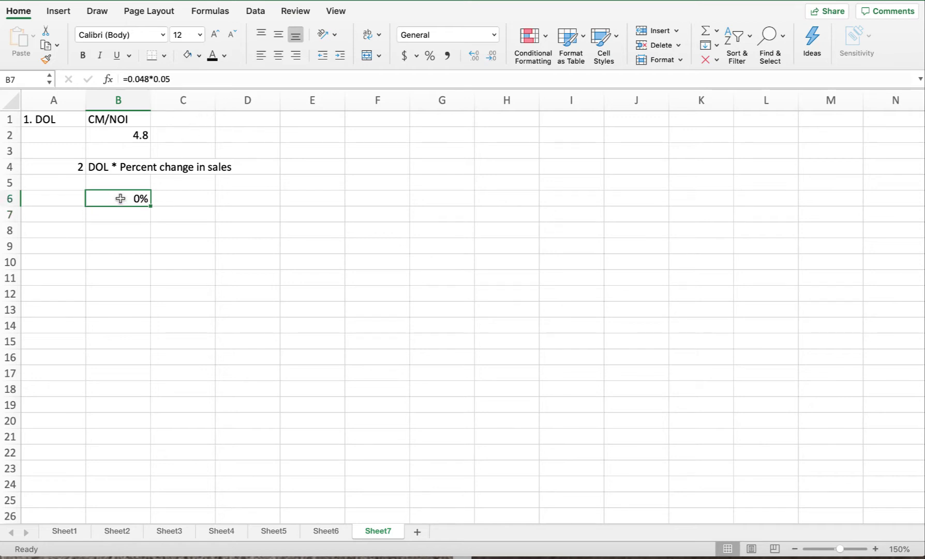
{"action": "type", "text": "4.8"}
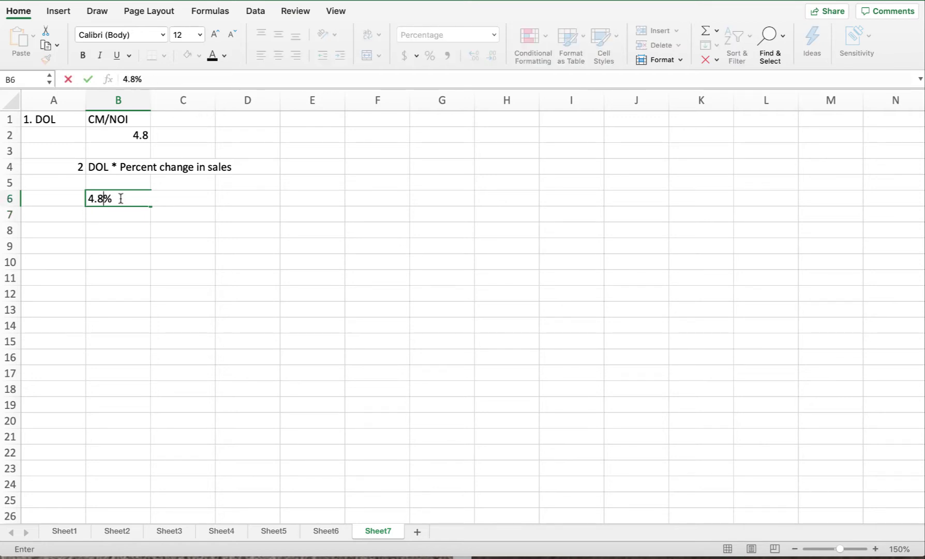
{"action": "key", "text": "BackSpace"}
{"action": "key", "text": "BackSpace"}
{"action": "left_click_drag", "start_coordinate": [120, 198], "coordinate": [80, 198]}
{"action": "scroll", "coordinate": [78, 197], "scroll_direction": "down", "scroll_amount": 1}
{"action": "key", "text": "BackSpace"}
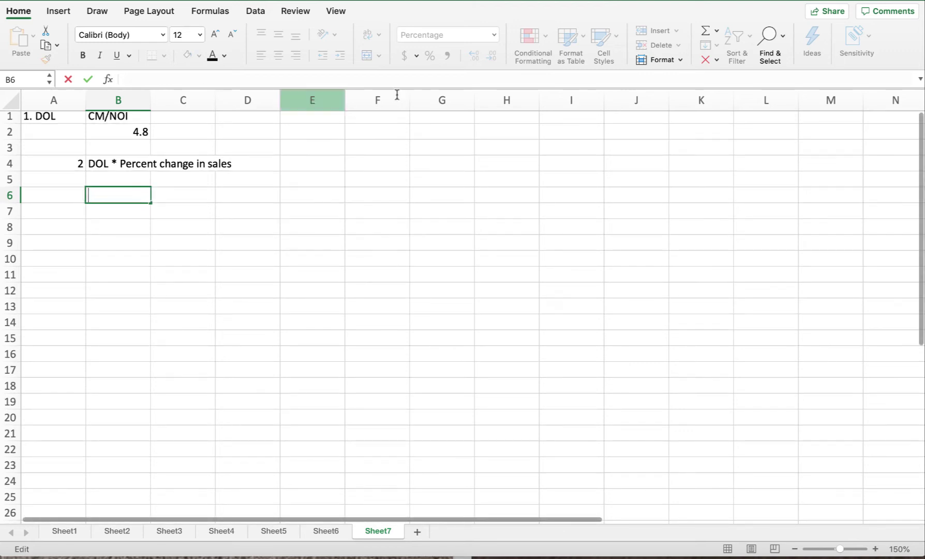
{"action": "left_click", "coordinate": [347, 182]}
{"action": "left_click", "coordinate": [148, 193]}
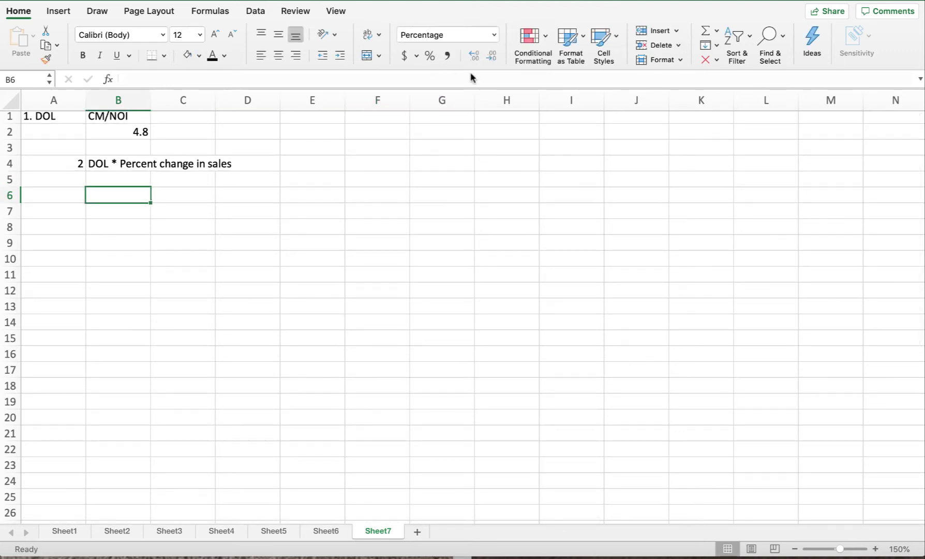
Set the format of B6 to Number and enter the expression 4.8*.05 in it
{"action": "left_click", "coordinate": [494, 35]}
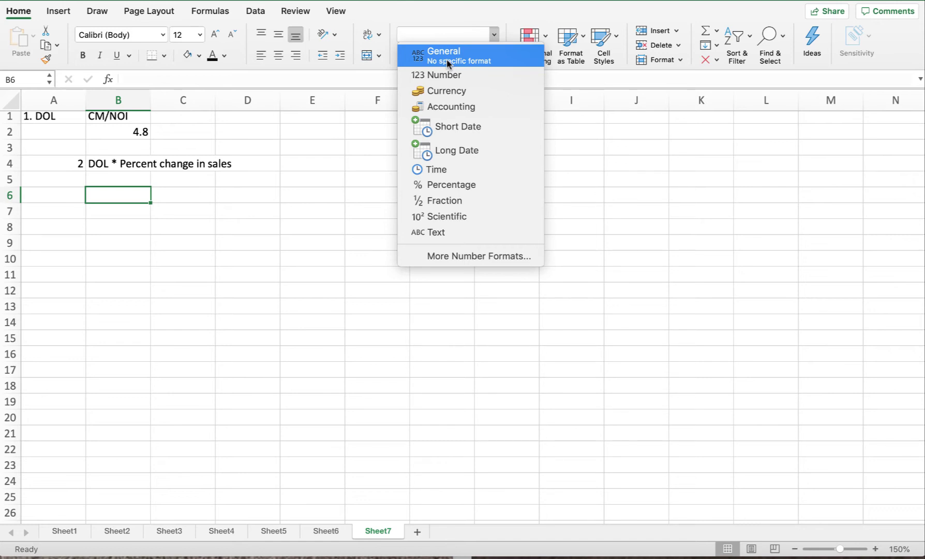
{"action": "left_click", "coordinate": [438, 75]}
{"action": "scroll", "coordinate": [91, 194], "scroll_direction": "right", "scroll_amount": 1}
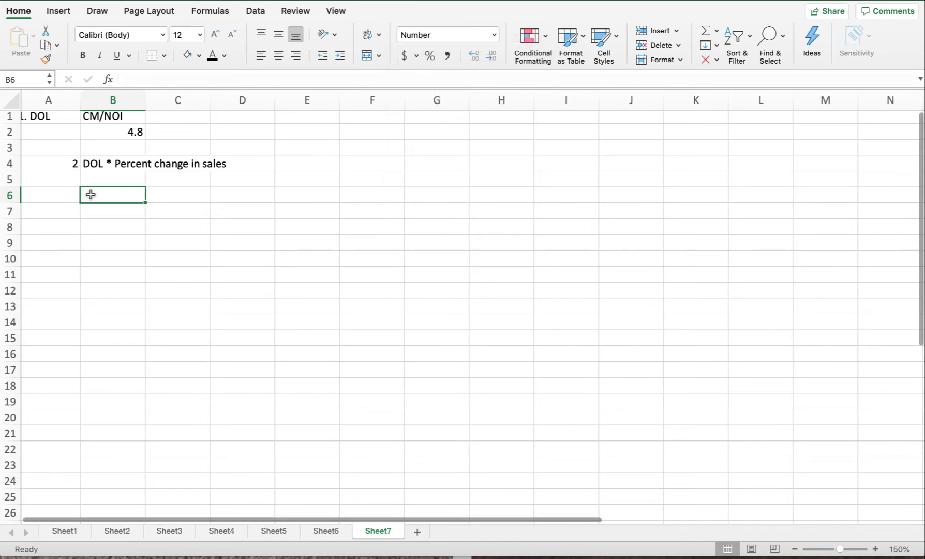
{"action": "type", "text": "4.8*"}
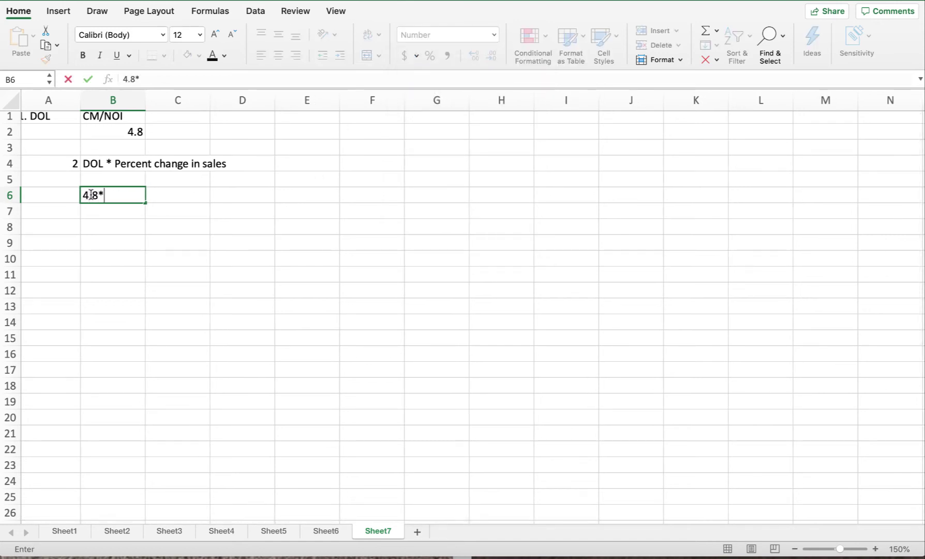
{"action": "type", "text": ".05"}
{"action": "key", "text": "Left"}
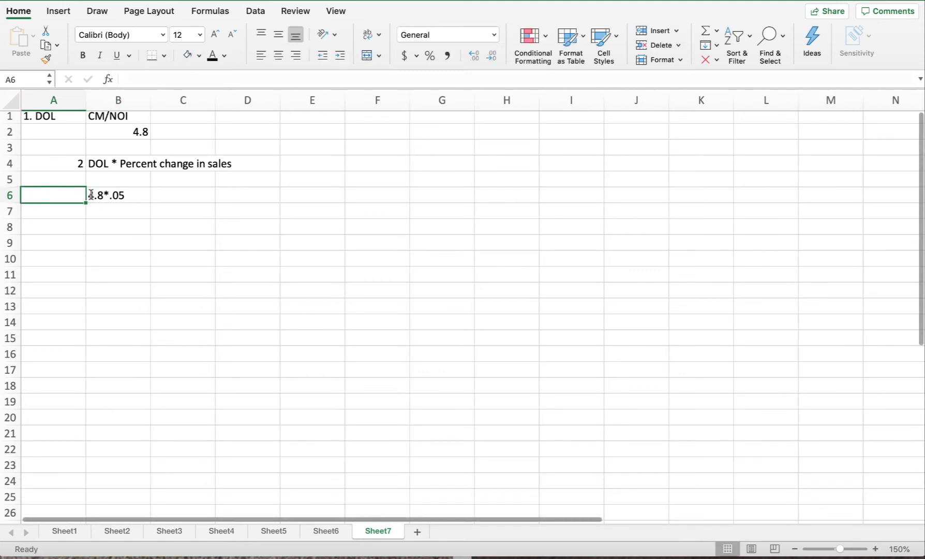
Try a formula in C6 that multiplies 4.8 by the percent change in sales, and clear the cell again
{"action": "scroll", "coordinate": [91, 195], "scroll_direction": "right", "scroll_amount": 3}
{"action": "scroll", "coordinate": [91, 194], "scroll_direction": "left", "scroll_amount": 3}
{"action": "scroll", "coordinate": [119, 200], "scroll_direction": "right", "scroll_amount": 1}
{"action": "left_click", "coordinate": [158, 198]}
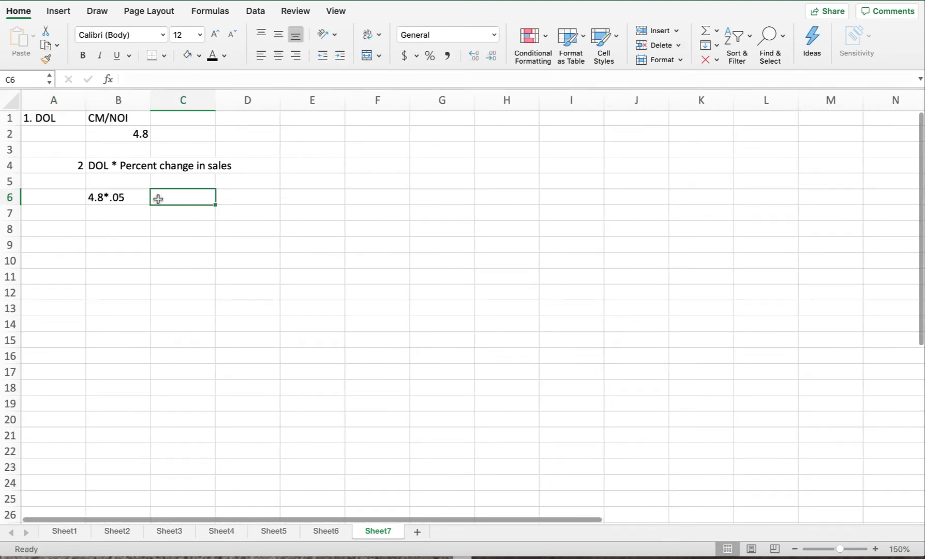
{"action": "type", "text": "=4."}
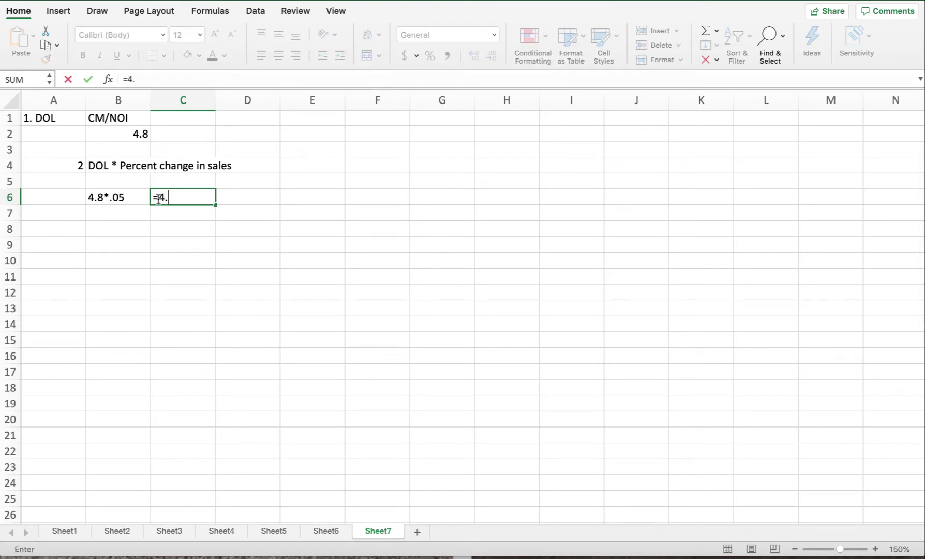
{"action": "type", "text": "8*.05"}
{"action": "key", "text": "Return"}
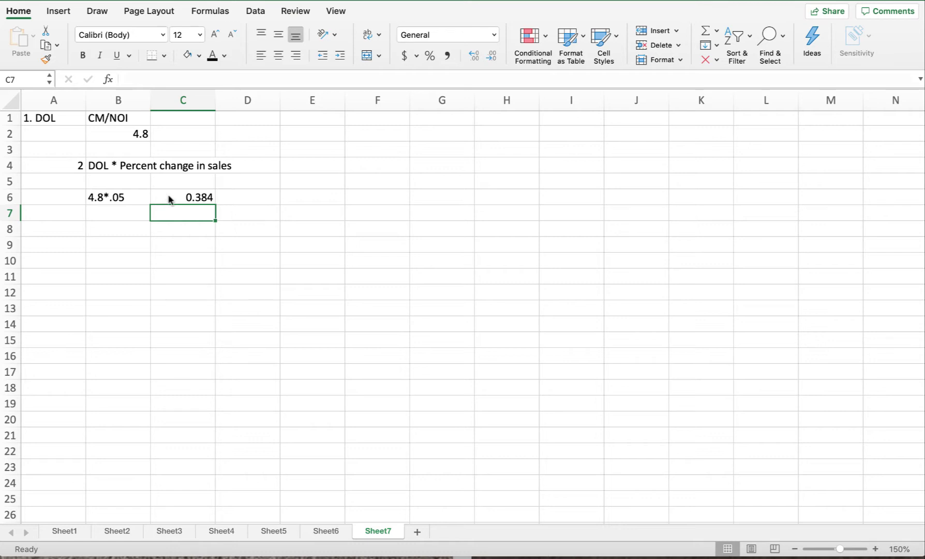
{"action": "left_click", "coordinate": [117, 197]}
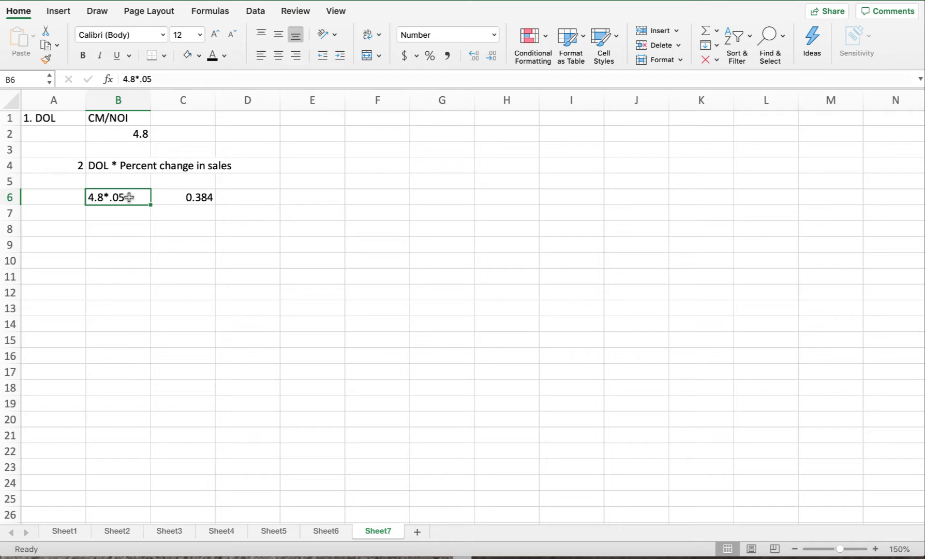
{"action": "left_click", "coordinate": [193, 198]}
{"action": "key", "text": "Delete"}
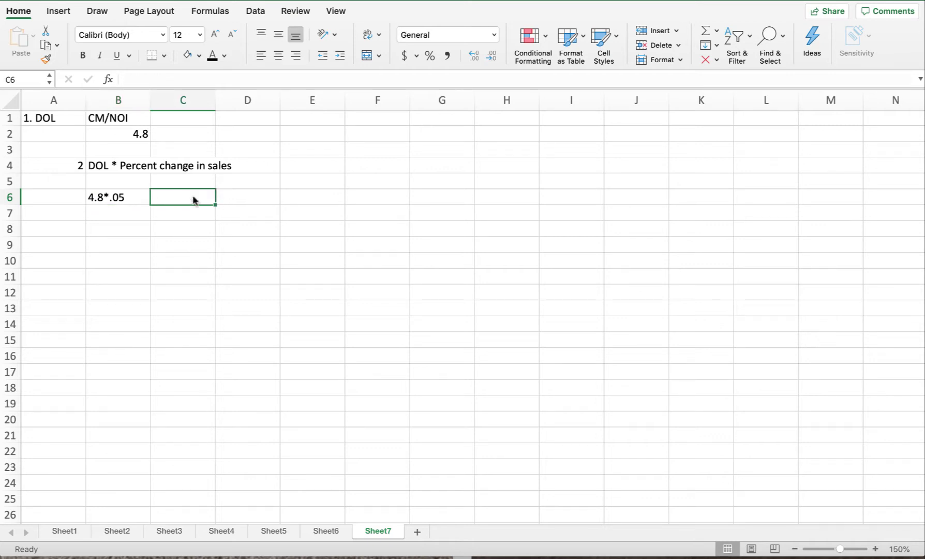
{"action": "left_click", "coordinate": [119, 196]}
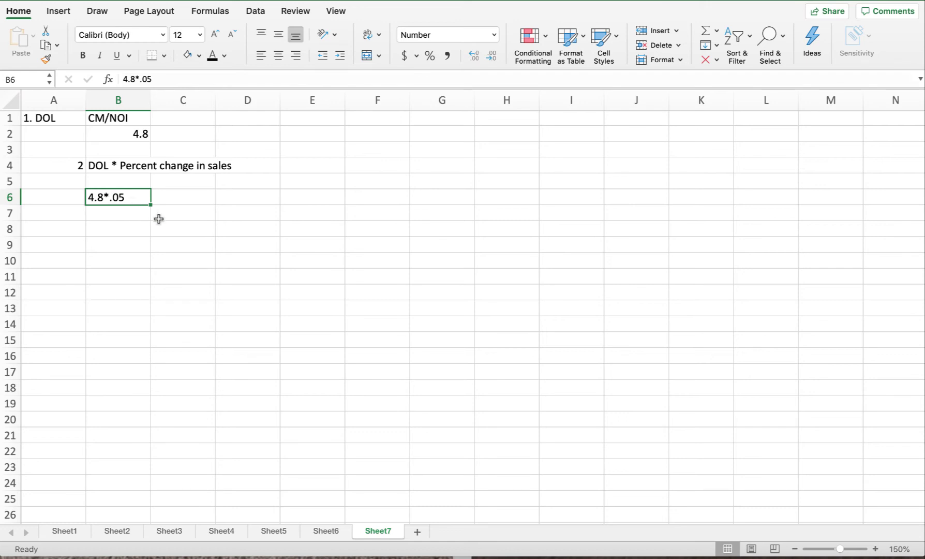
{"action": "left_click", "coordinate": [166, 202]}
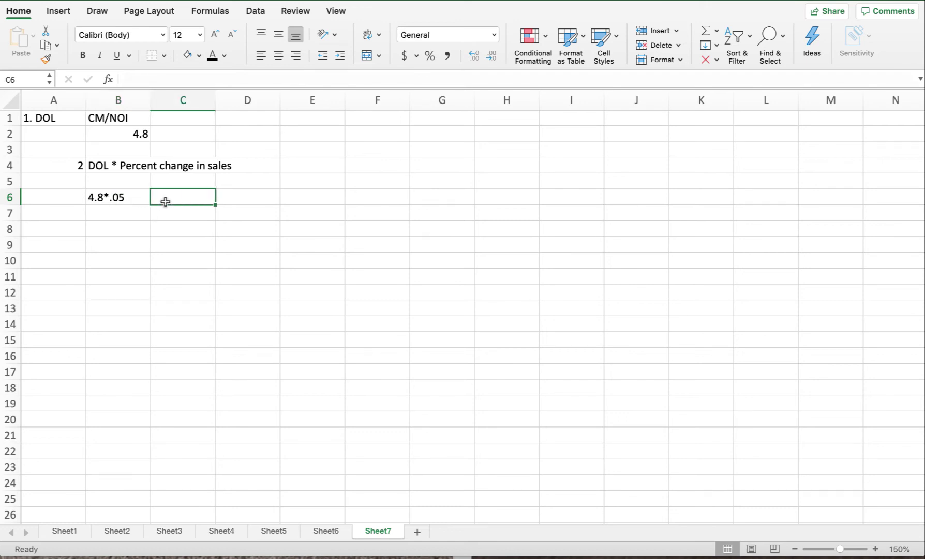
{"action": "type", "text": "4.8*"}
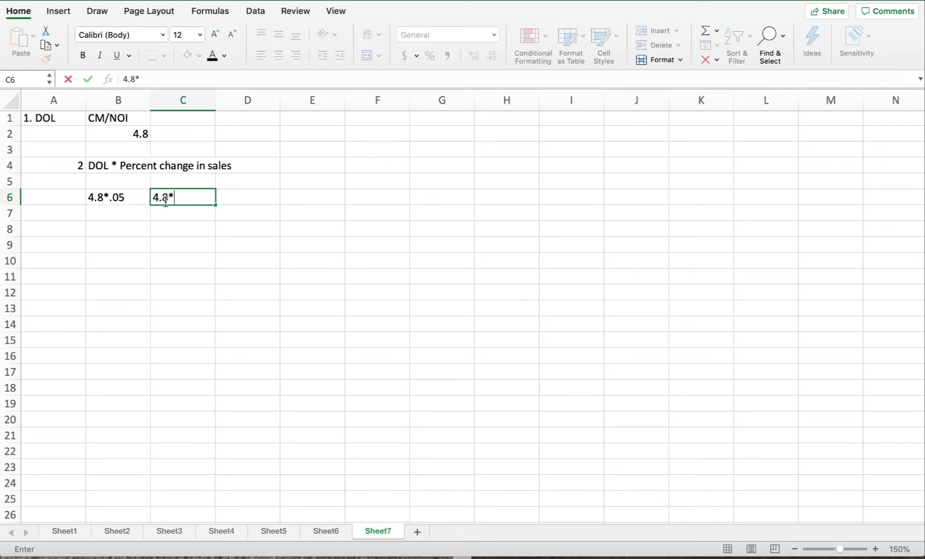
{"action": "type", "text": ".05"}
{"action": "key", "text": "BackSpace"}
{"action": "key", "text": "BackSpace"}
{"action": "key", "text": "BackSpace"}
{"action": "key", "text": "BackSpace"}
{"action": "key", "text": "BackSpace"}
{"action": "key", "text": "BackSpace"}
{"action": "key", "text": "BackSpace"}
Calculate the percent effect in C6 with the formula =4.8*.05 and format the cell as a percentage
{"action": "type", "text": "="}
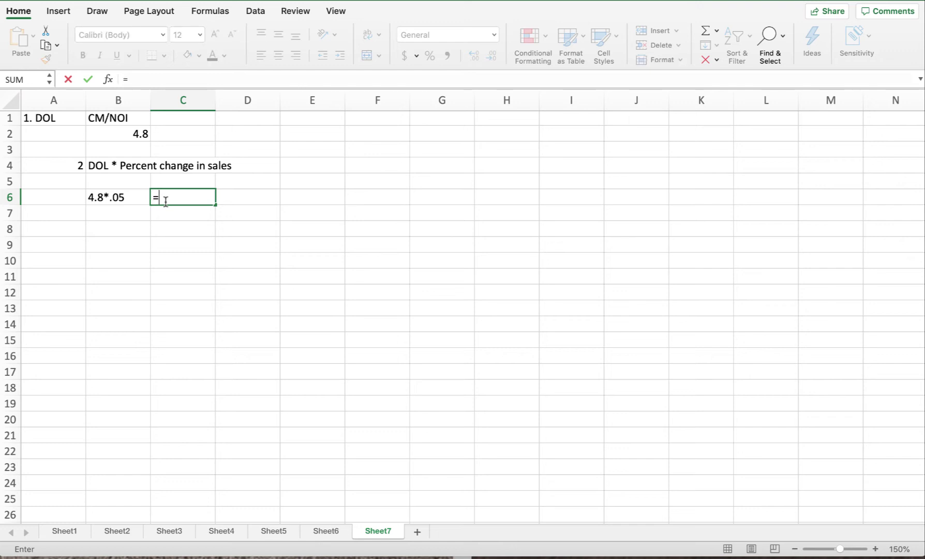
{"action": "type", "text": "4.8*.05"}
{"action": "key", "text": "Return"}
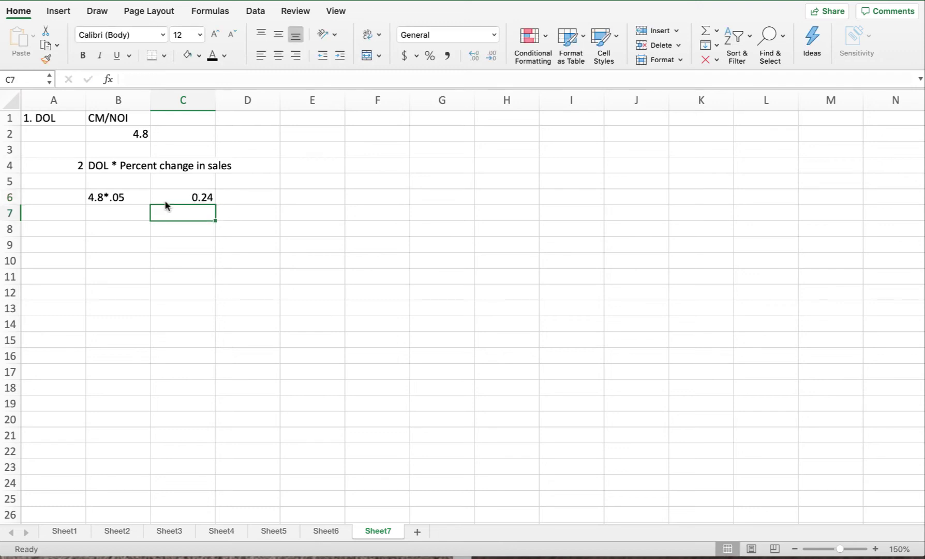
{"action": "left_click", "coordinate": [176, 197]}
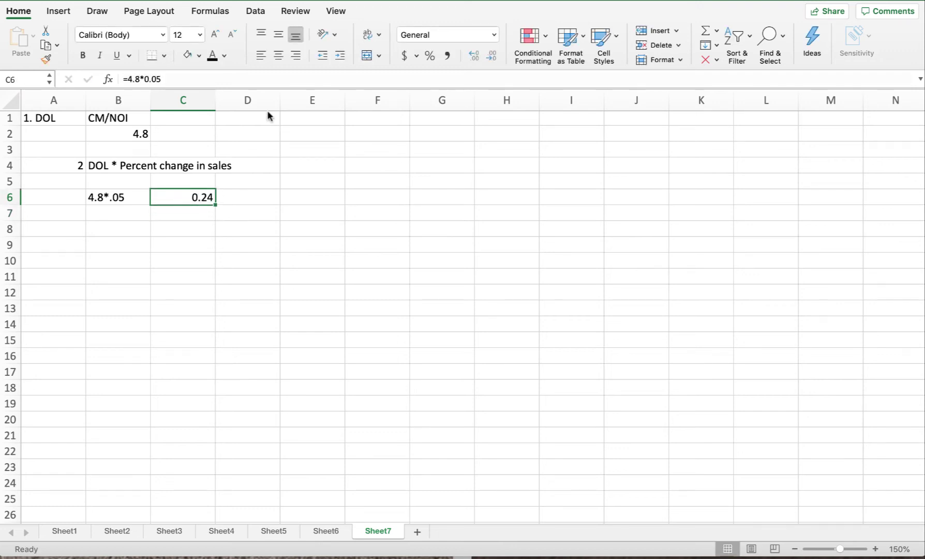
{"action": "left_click", "coordinate": [430, 56]}
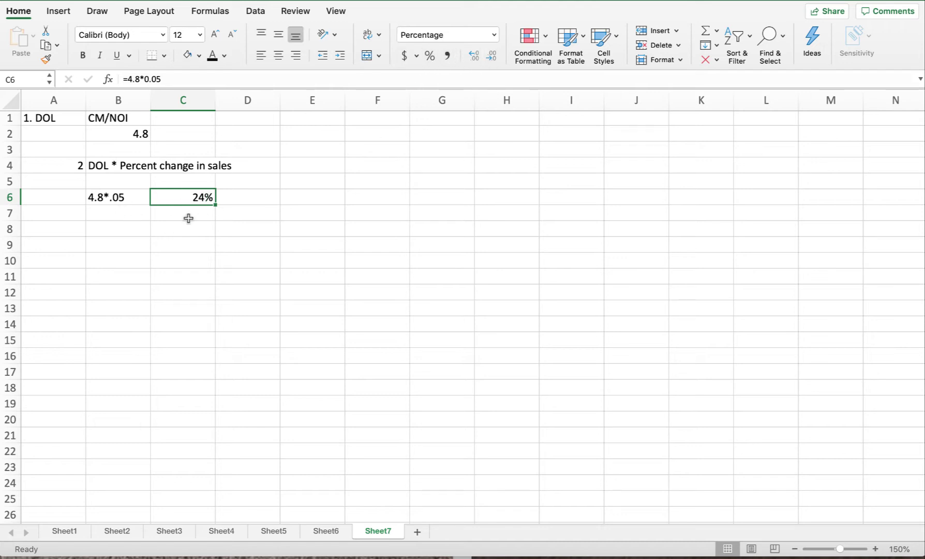
Enter the item number 1 in A8 to start a new section below the leverage calculation
{"action": "scroll", "coordinate": [165, 213], "scroll_direction": "up", "scroll_amount": 1}
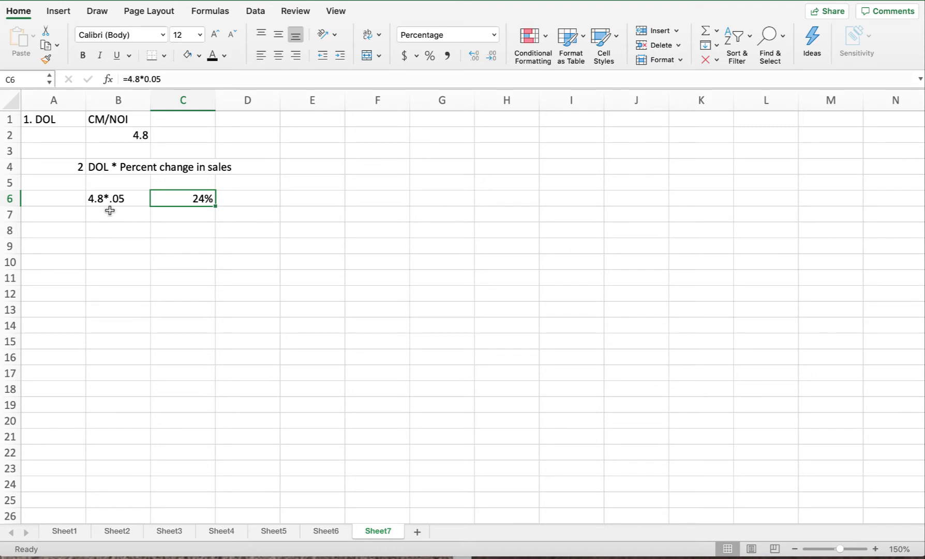
{"action": "key", "text": "Down"}
{"action": "key", "text": "Left"}
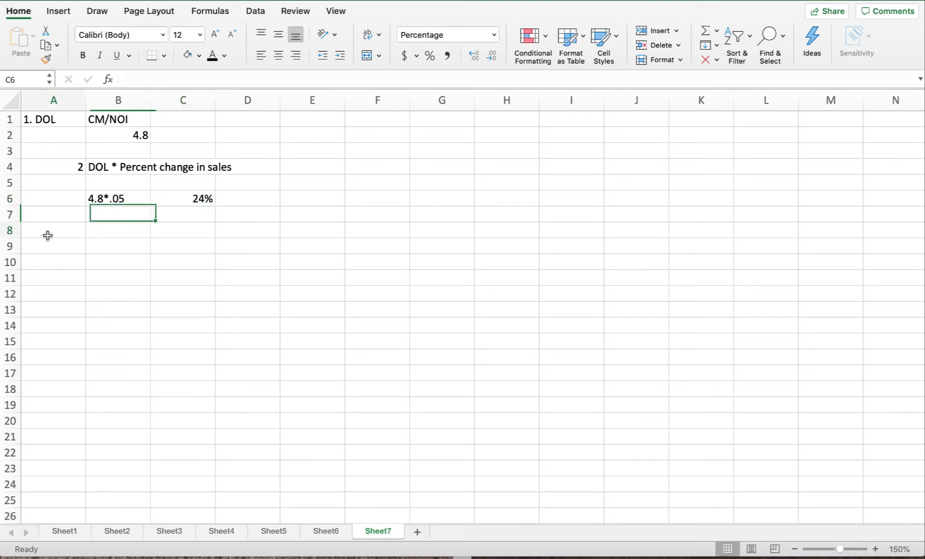
{"action": "left_click", "coordinate": [47, 235]}
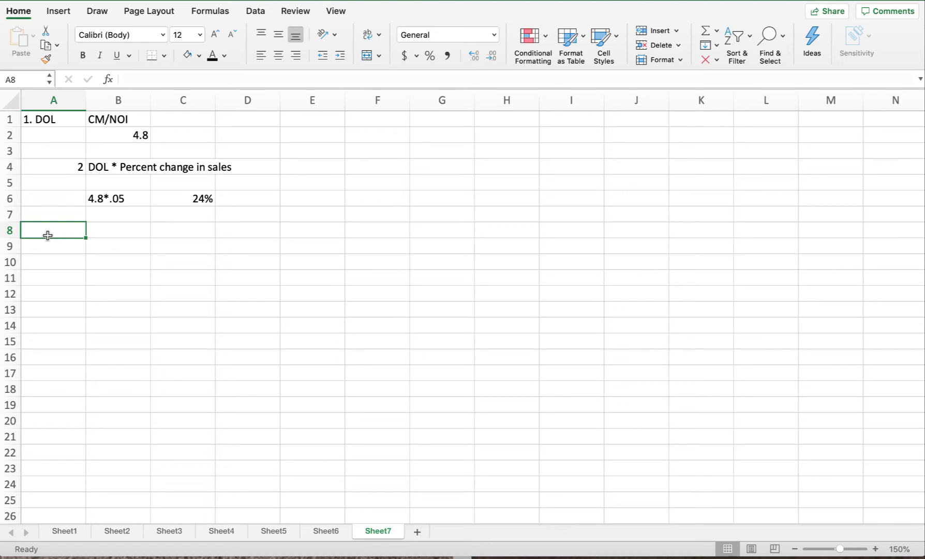
{"action": "type", "text": "1"}
{"action": "key", "text": "Tab"}
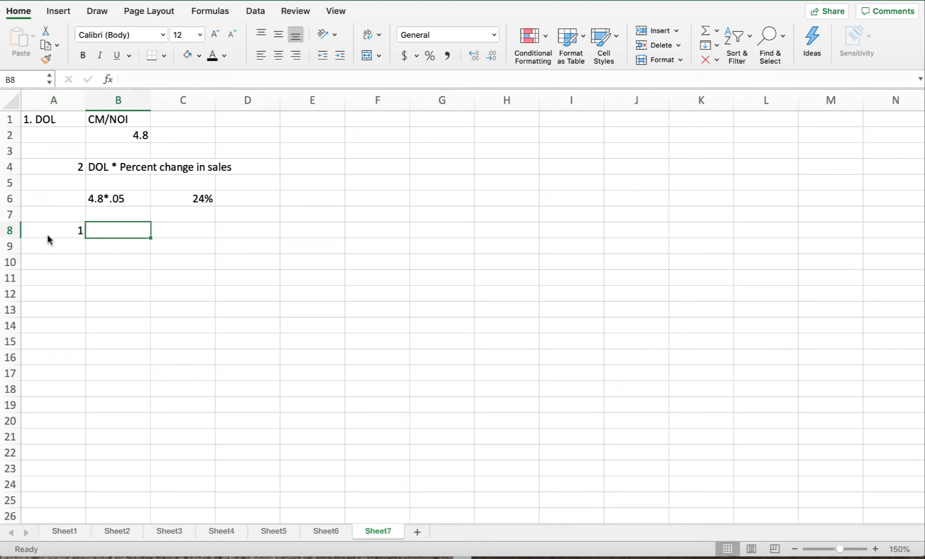
Enter the label Sales in B9 as the first line of the income statement
{"action": "key", "text": "Down"}
{"action": "key", "text": "Left"}
{"action": "key", "text": "Right"}
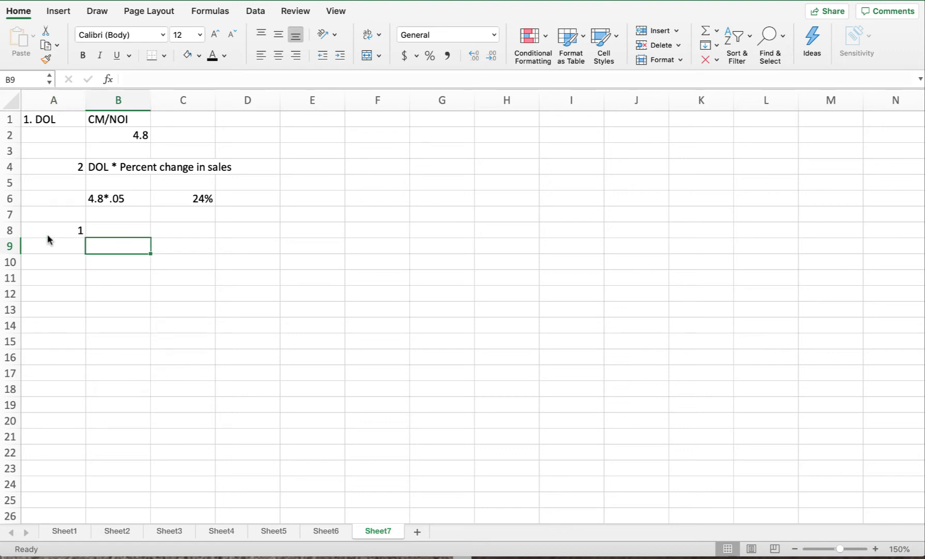
{"action": "type", "text": "Sp"}
{"action": "key", "text": "Return"}
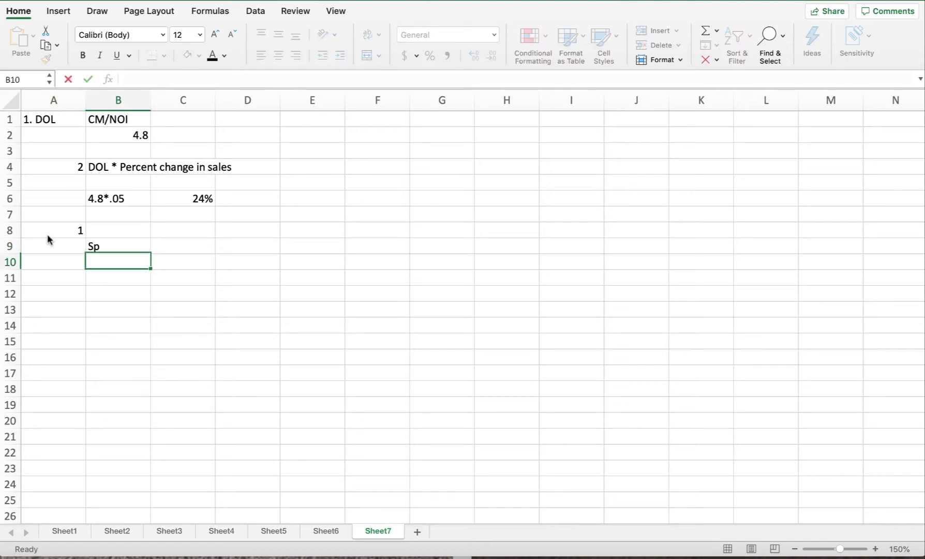
{"action": "key", "text": "Up"}
{"action": "type", "text": "S"}
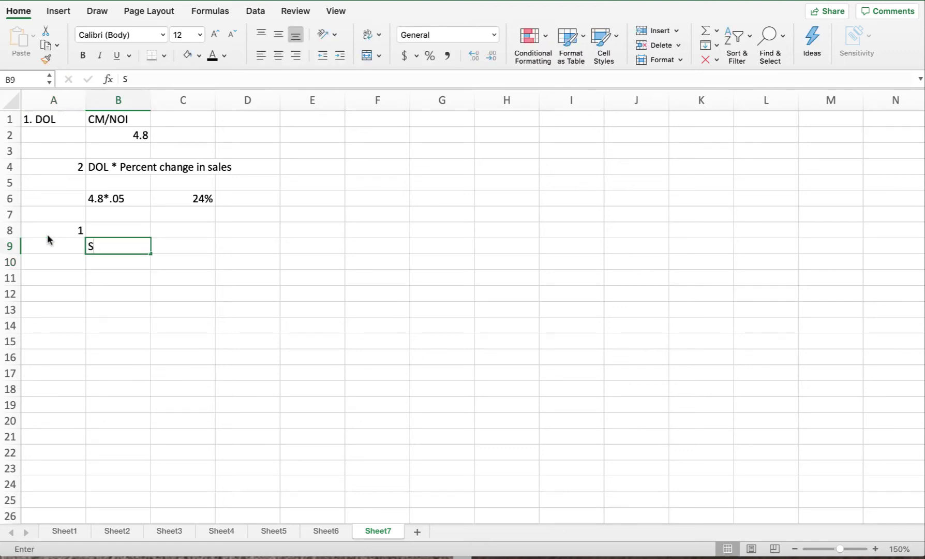
{"action": "type", "text": "ales"}
{"action": "key", "text": "Return"}
Label the remaining income statement lines in B10 through B13 as VC, CM, FC and NOI
{"action": "type", "text": "VC"}
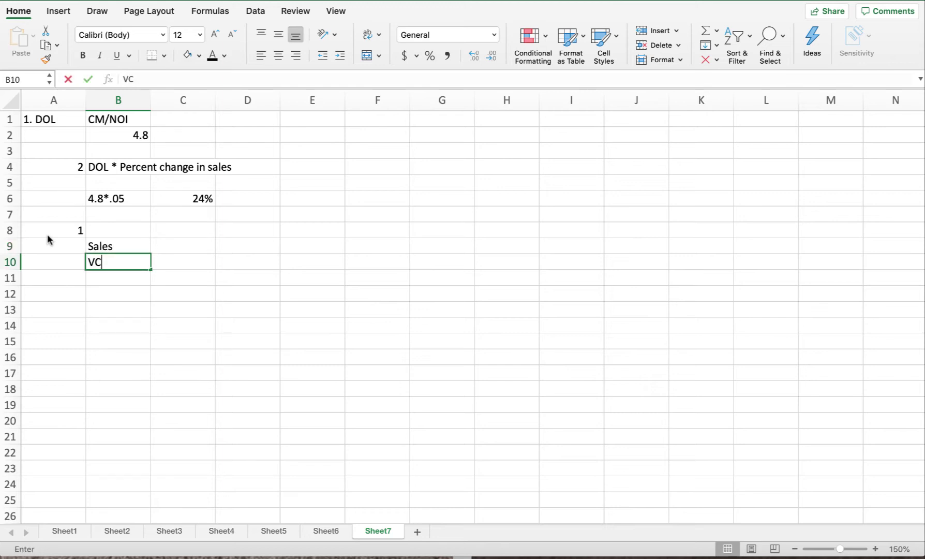
{"action": "key", "text": "Return"}
{"action": "type", "text": "CM"}
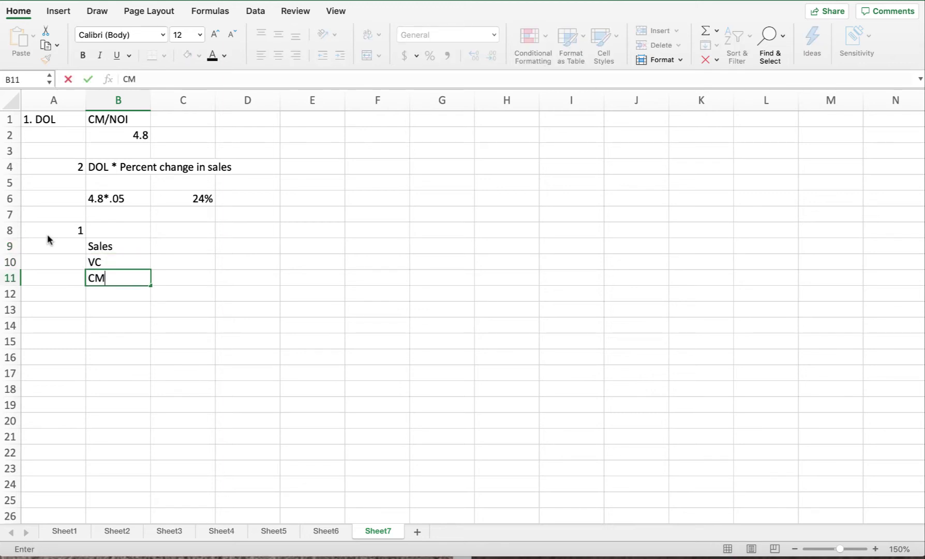
{"action": "key", "text": "Return"}
{"action": "type", "text": "FC"}
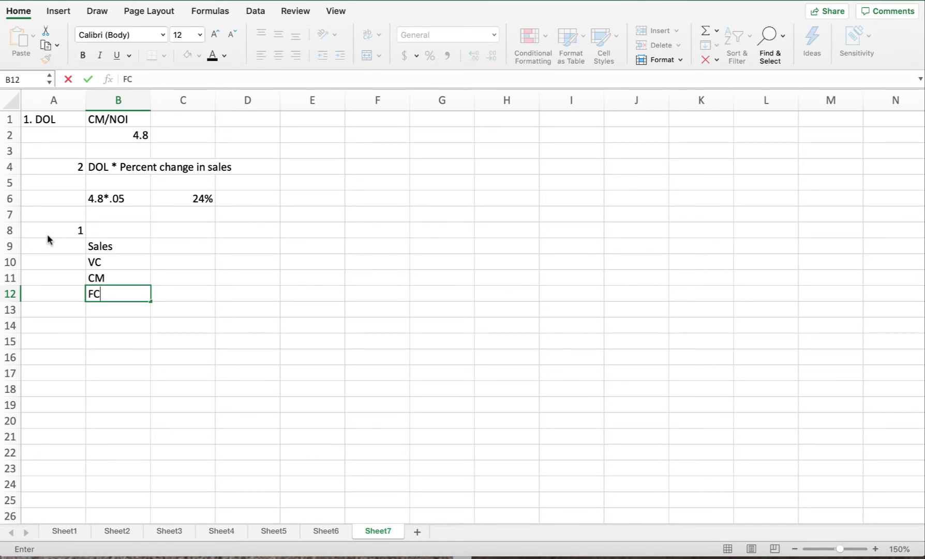
{"action": "key", "text": "Return"}
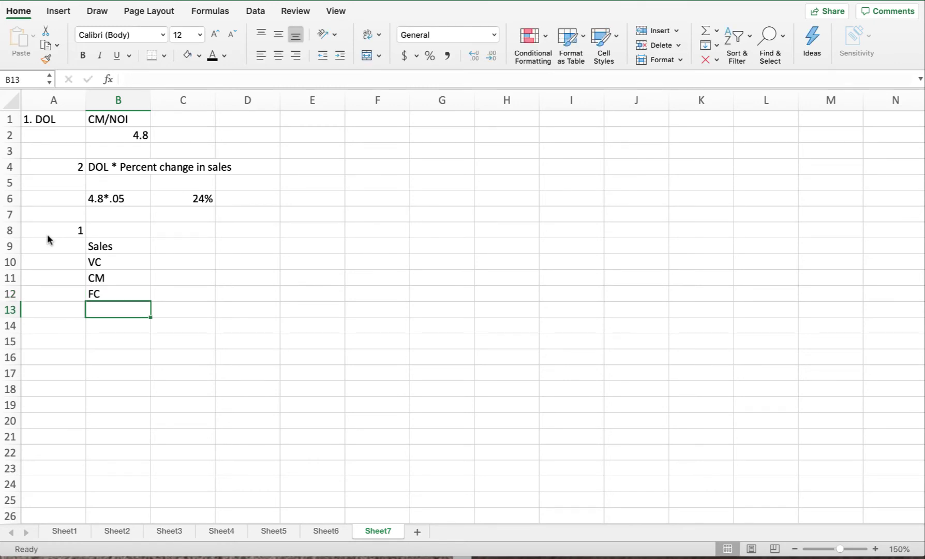
{"action": "type", "text": "NOI"}
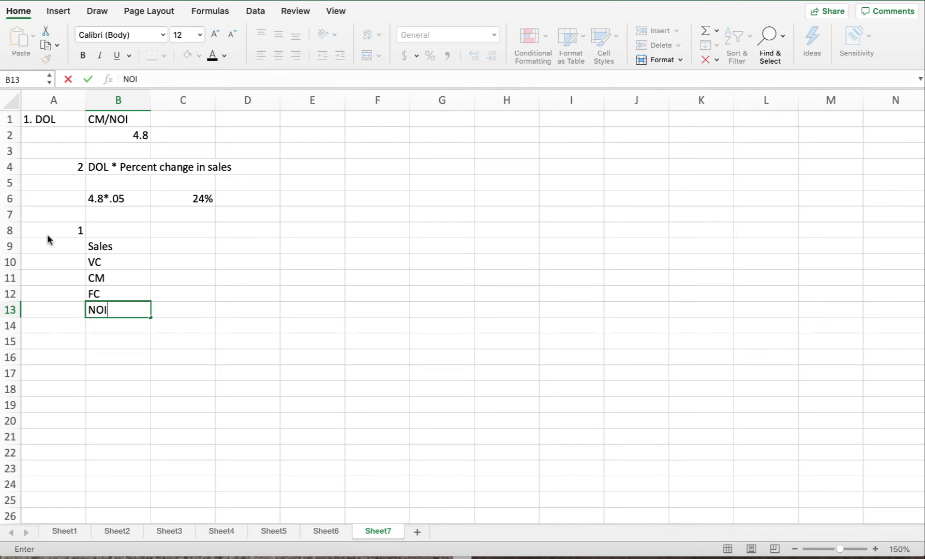
{"action": "key", "text": "Tab"}
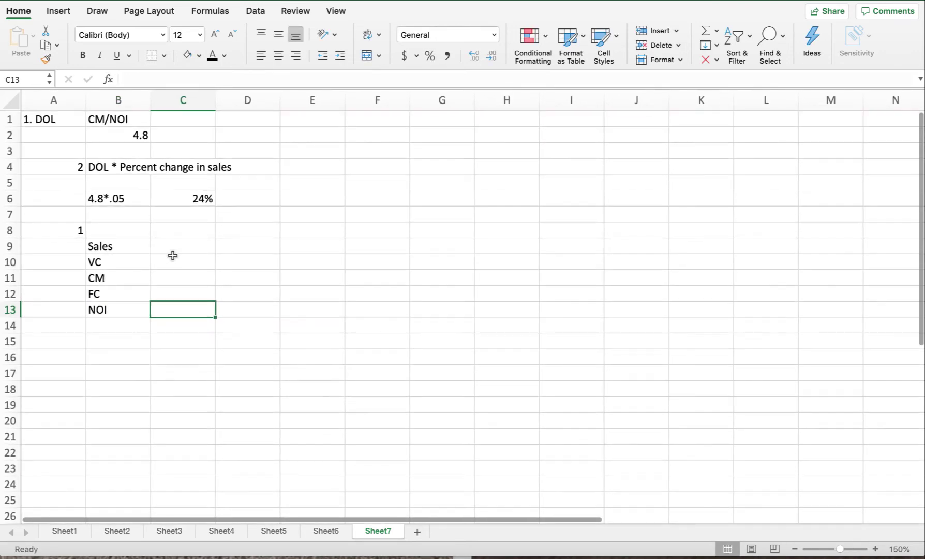
Try the formula =80000*.05 for the Sales amount in C9
{"action": "left_click", "coordinate": [171, 252]}
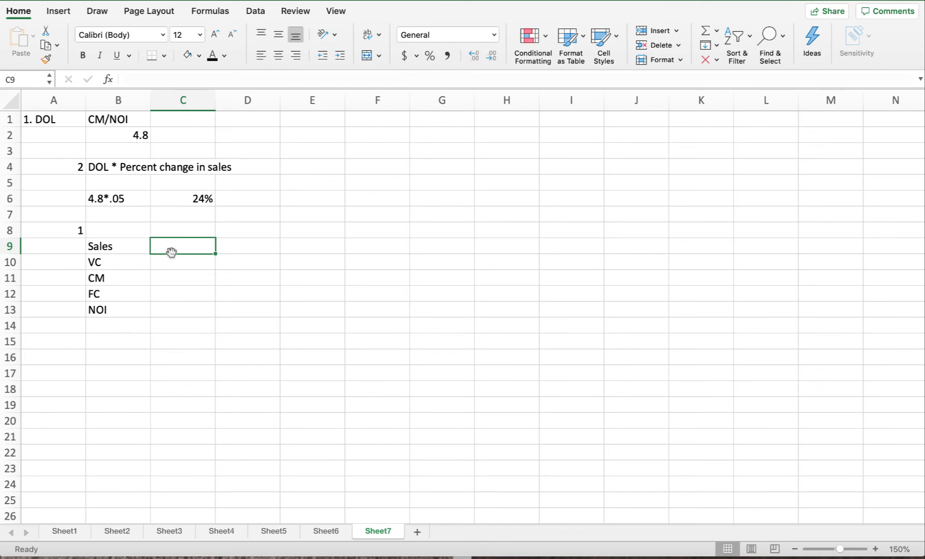
{"action": "type", "text": "=80"}
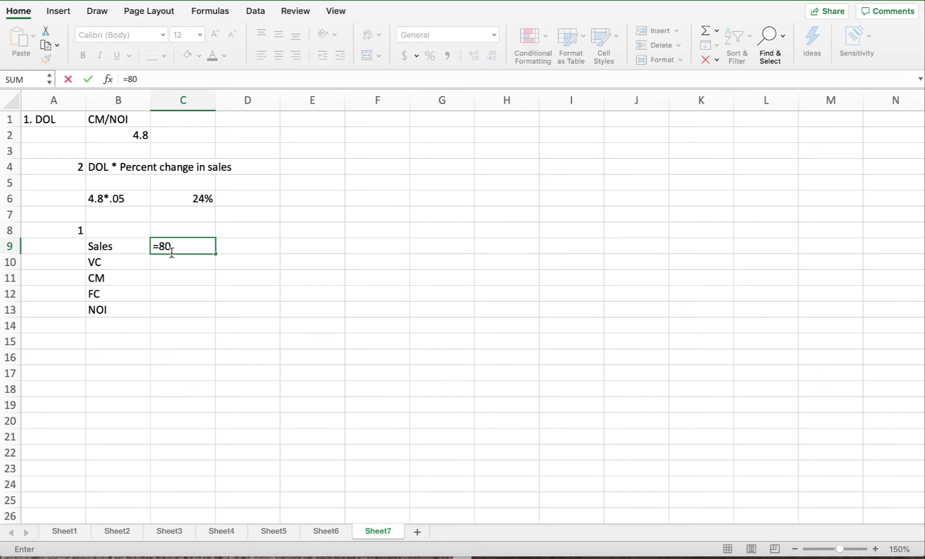
{"action": "type", "text": "000*.05"}
{"action": "key", "text": "Return"}
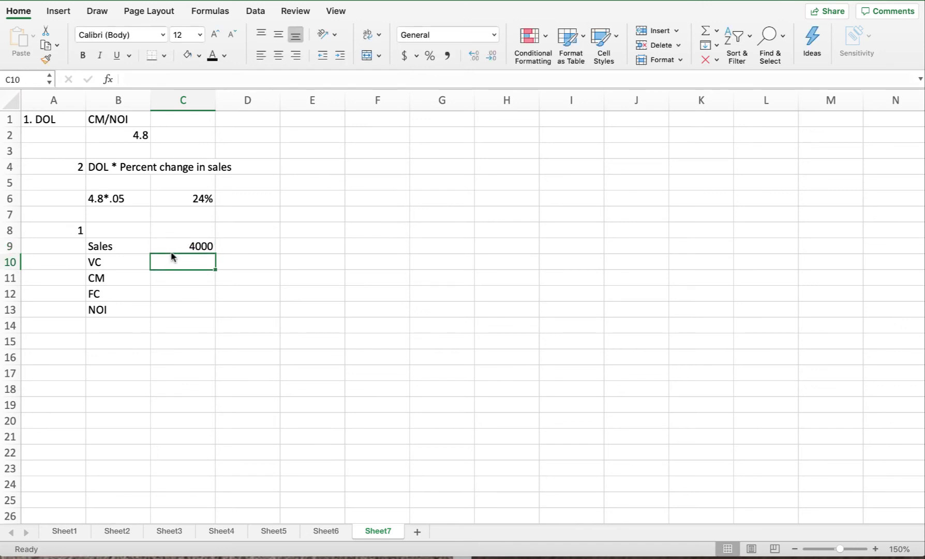
Replace the Sales formula in C9 with =80000*1.05
{"action": "left_click", "coordinate": [172, 246]}
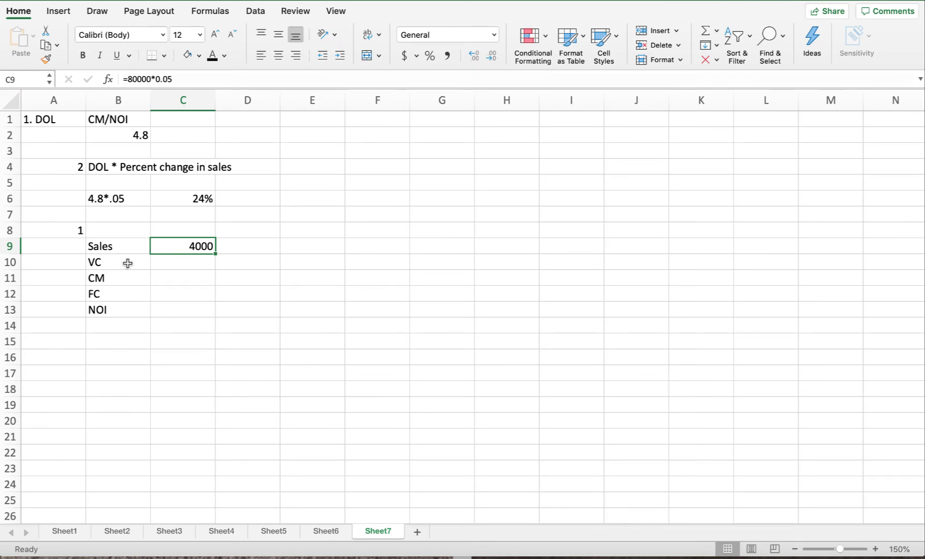
{"action": "type", "text": "=80"}
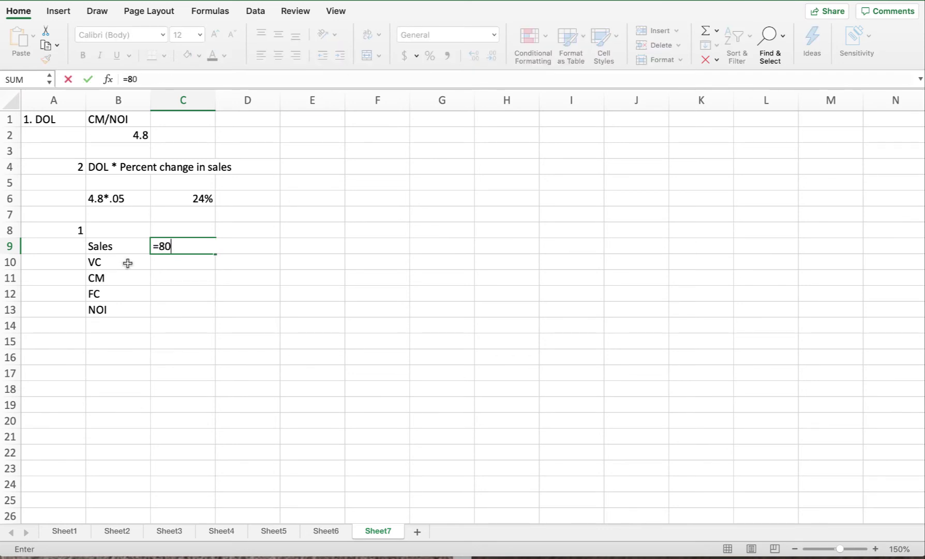
{"action": "type", "text": "000*1.05"}
{"action": "key", "text": "Return"}
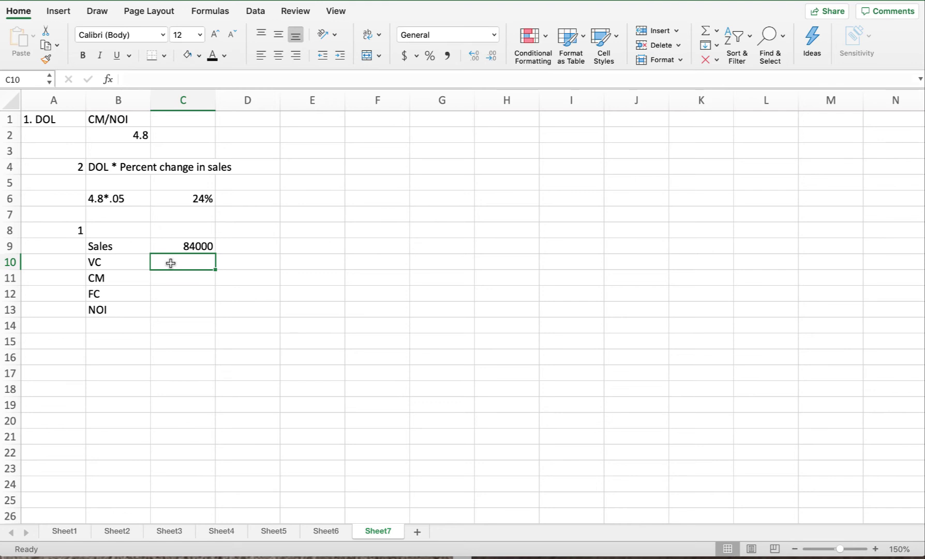
Enter 100, 40 and 60 in D9 through D11 beside Sales, VC and CM, and format these cells as percentages
{"action": "left_click", "coordinate": [233, 248]}
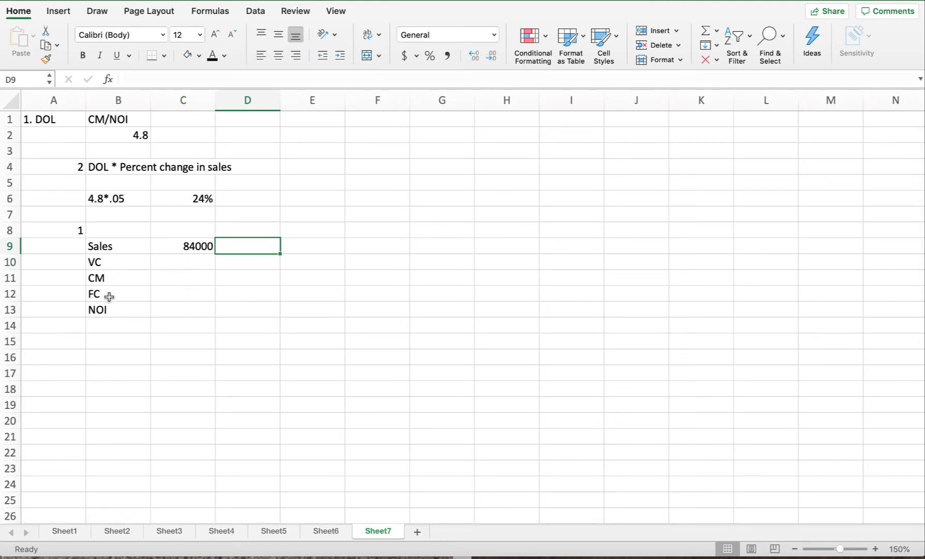
{"action": "type", "text": "100"}
{"action": "key", "text": "Return"}
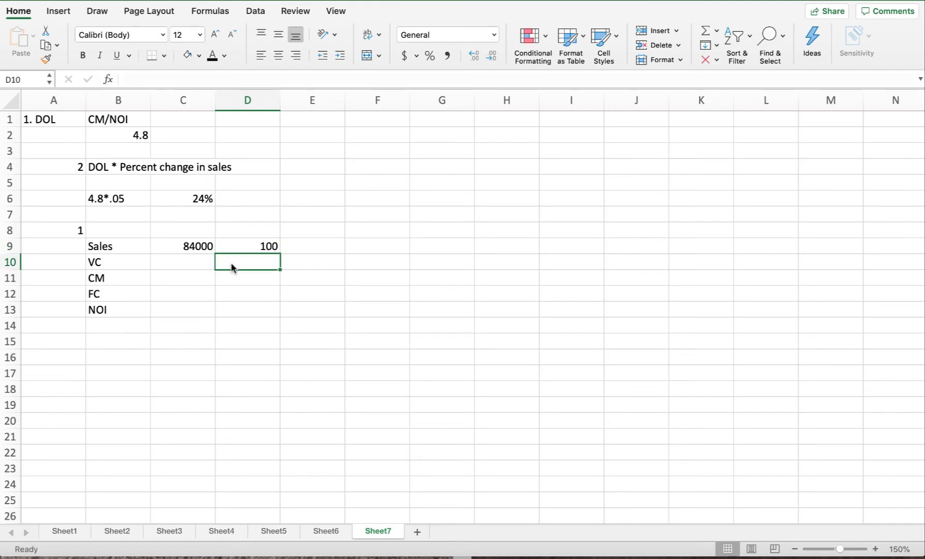
{"action": "type", "text": "40"}
{"action": "key", "text": "Return"}
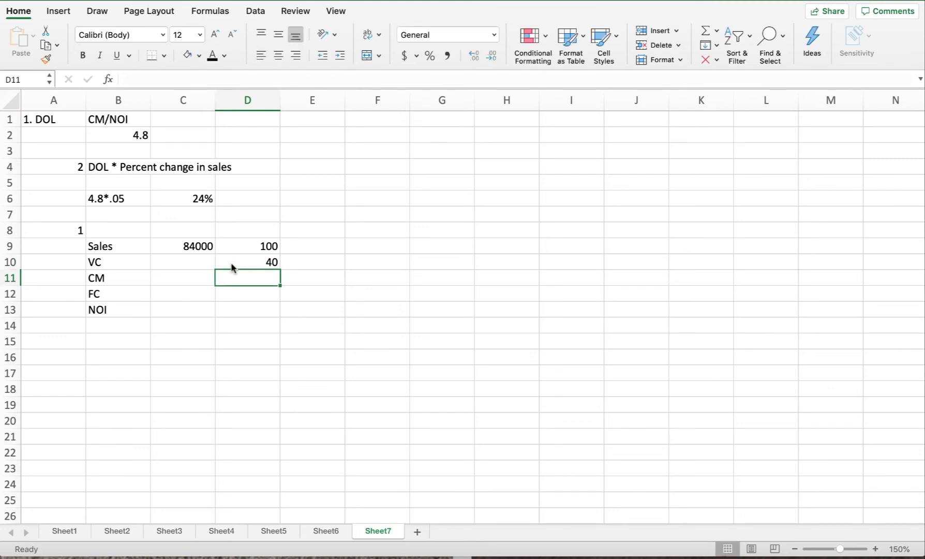
{"action": "type", "text": "60"}
{"action": "key", "text": "Return"}
{"action": "left_click_drag", "start_coordinate": [240, 248], "coordinate": [242, 272]}
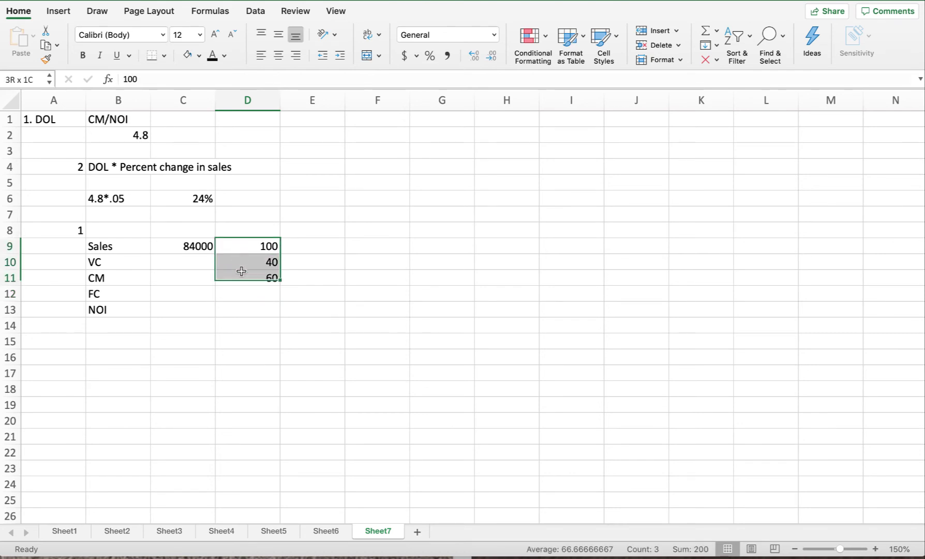
{"action": "left_click", "coordinate": [429, 55]}
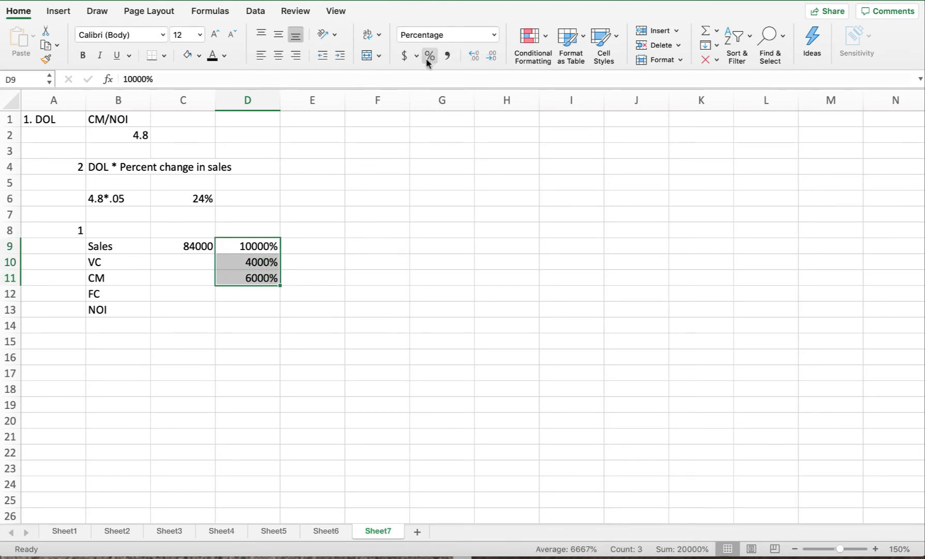
Try 1 and 10 as the Sales percentage in D9
{"action": "left_click", "coordinate": [263, 244]}
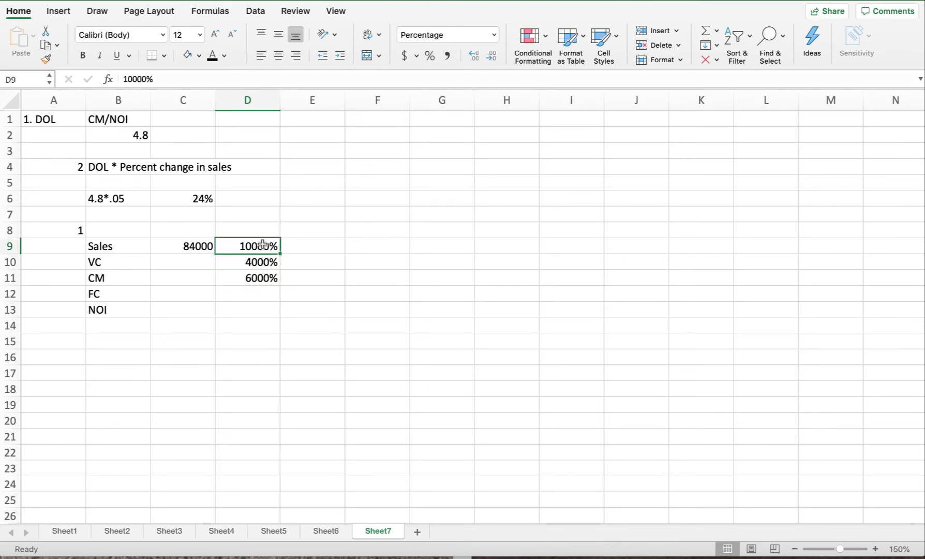
{"action": "type", "text": "1"}
{"action": "key", "text": "Return"}
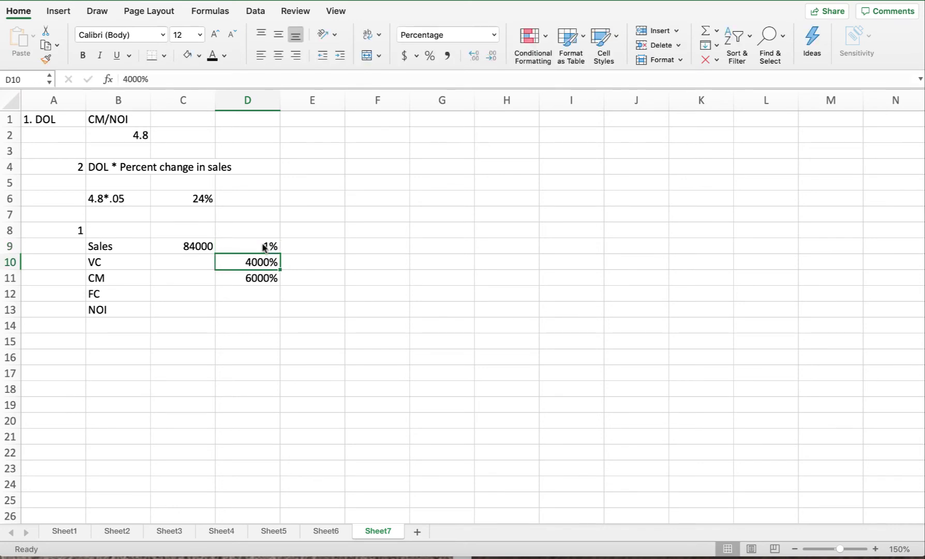
{"action": "left_click", "coordinate": [264, 247]}
{"action": "type", "text": "10"}
{"action": "key", "text": "Return"}
Enter 100%, 40% and 60% in D9 through D11 for Sales, VC and CM, and add a bottom border to D10
{"action": "left_click", "coordinate": [264, 248]}
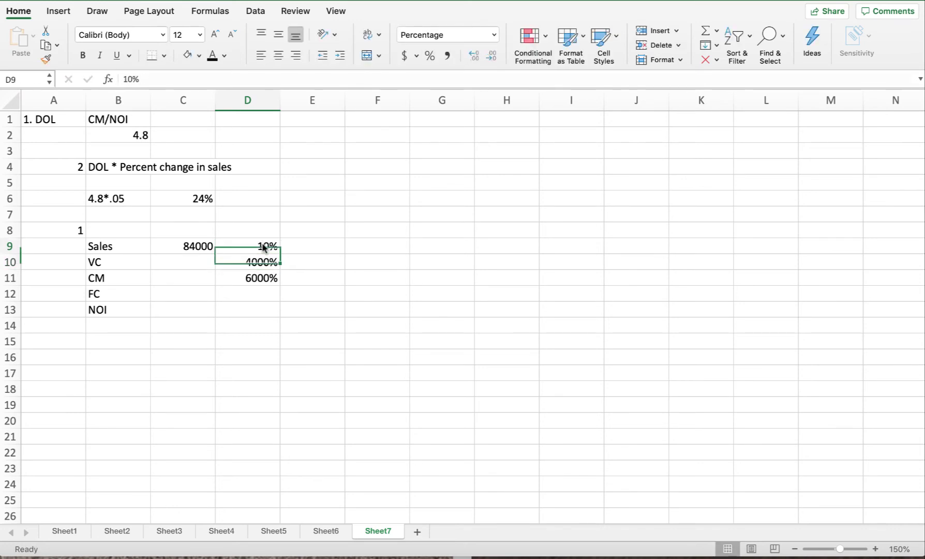
{"action": "type", "text": "100"}
{"action": "key", "text": "Return"}
{"action": "type", "text": "4"}
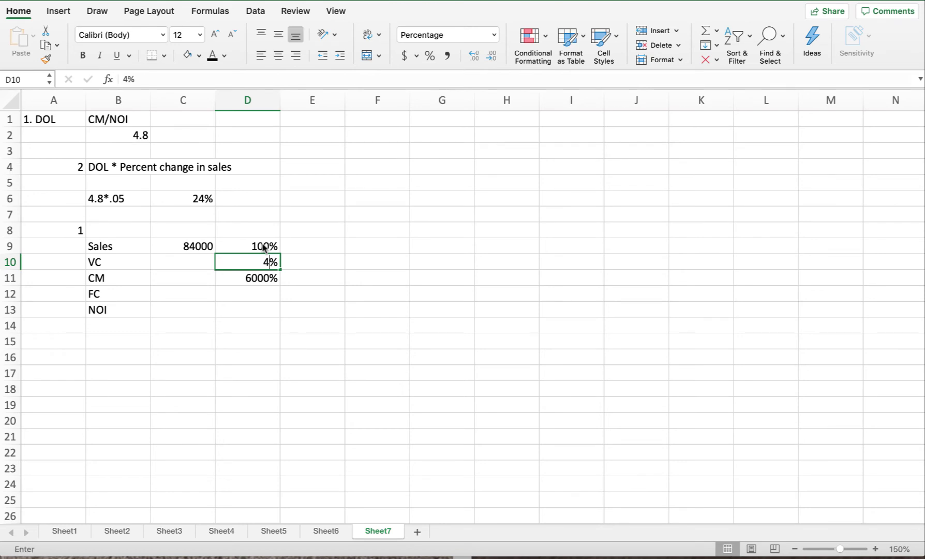
{"action": "type", "text": "0"}
{"action": "key", "text": "Return"}
{"action": "type", "text": "60"}
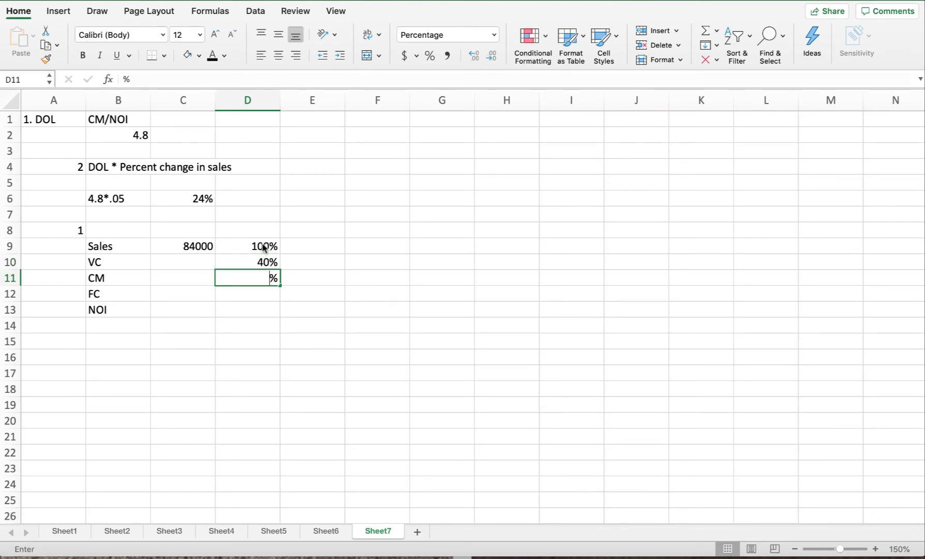
{"action": "key", "text": "Return"}
{"action": "left_click", "coordinate": [244, 262]}
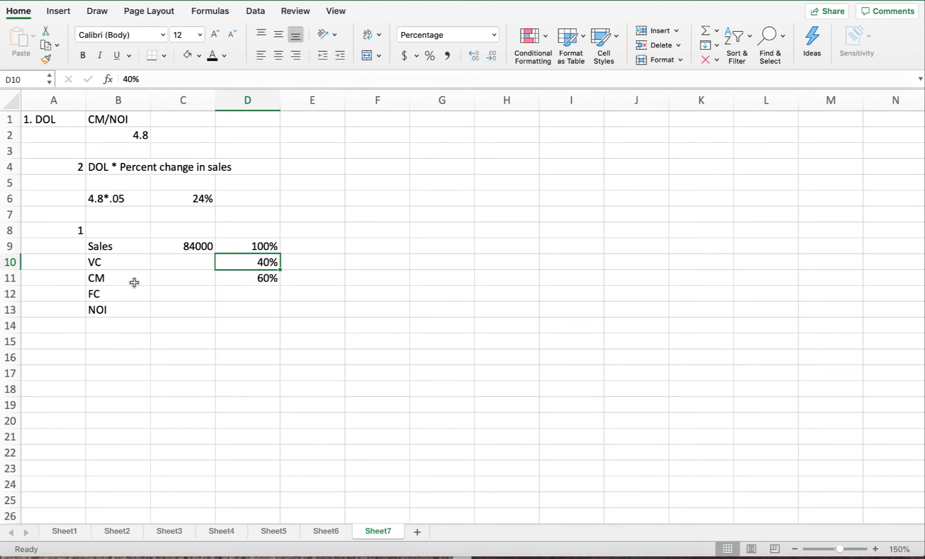
Calculate the VC amount in C10 as Sales times its percentage with =C9*D10
{"action": "left_click", "coordinate": [187, 259]}
{"action": "type", "text": "="}
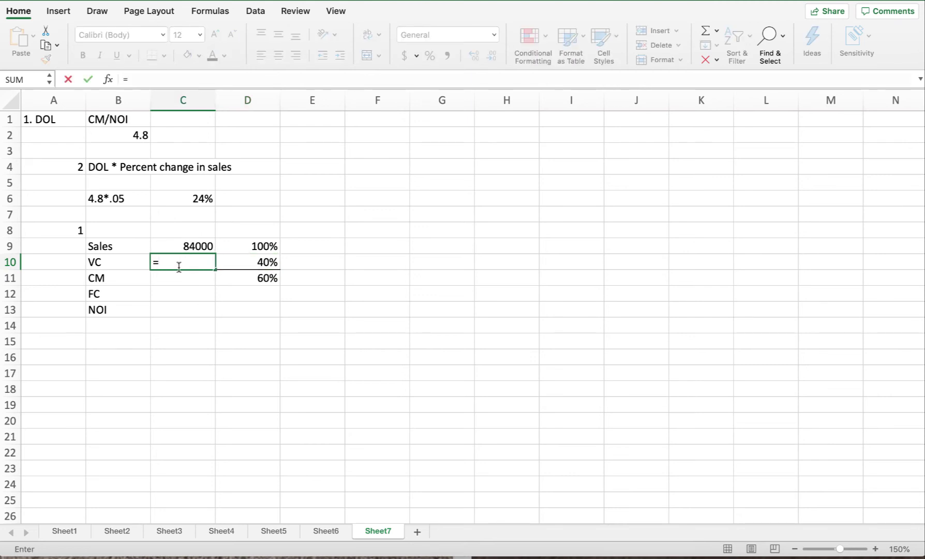
{"action": "left_click", "coordinate": [194, 247]}
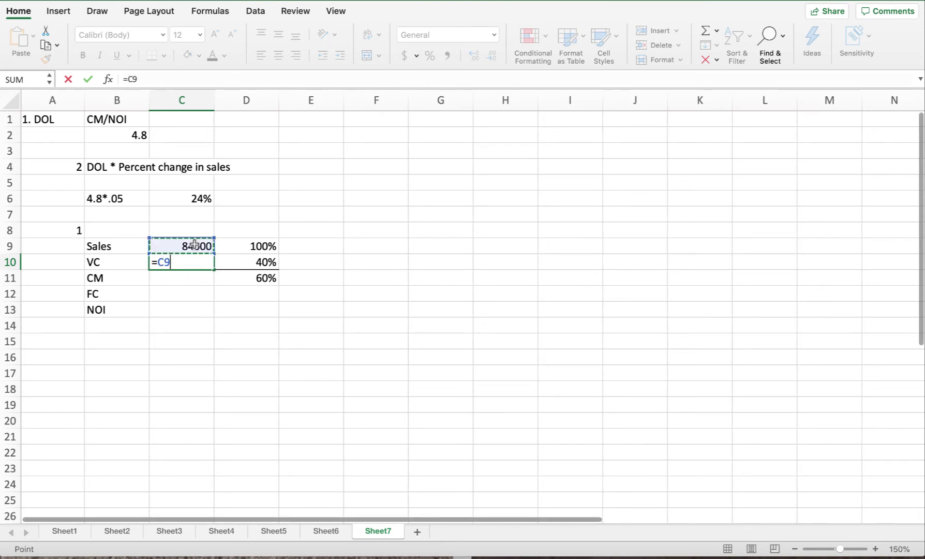
{"action": "type", "text": "*"}
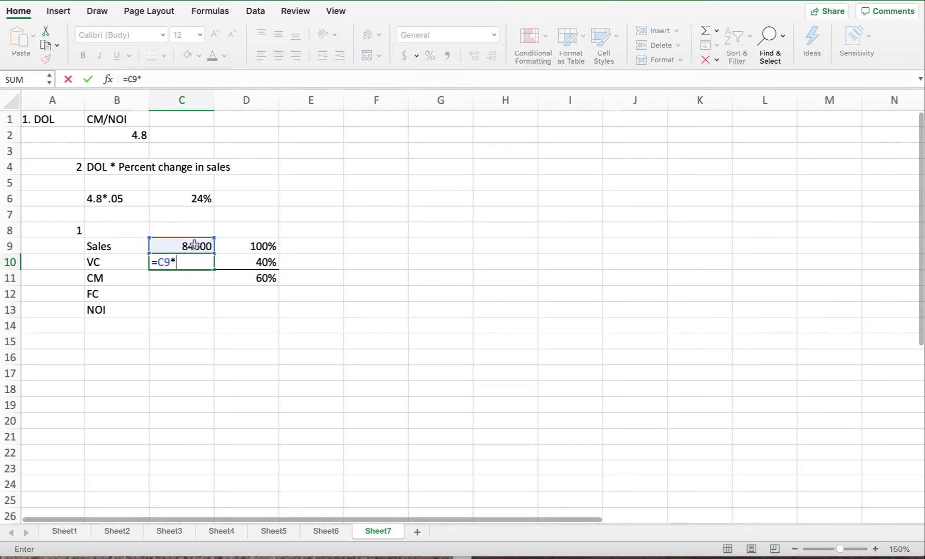
{"action": "left_click", "coordinate": [259, 262]}
{"action": "key", "text": "Return"}
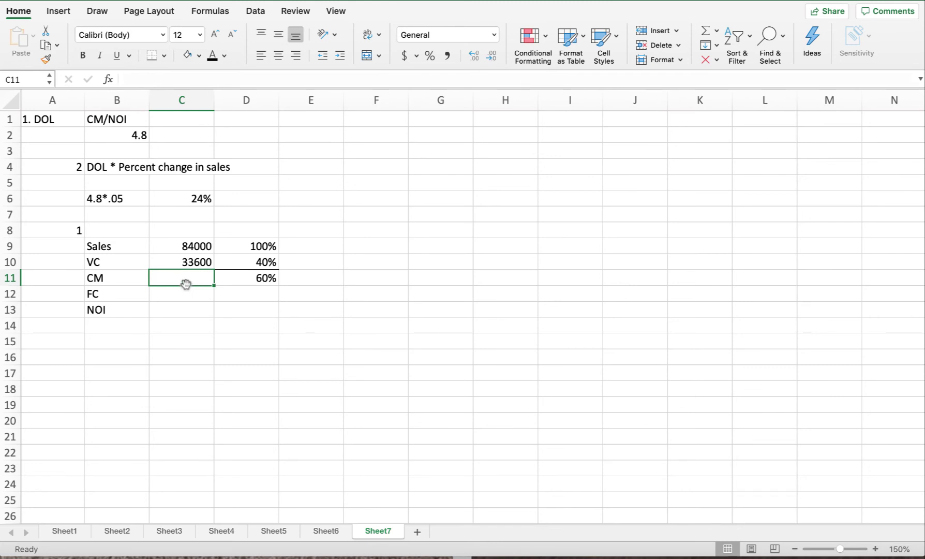
Calculate the CM amount in C11 as Sales times its percentage with =C9*D11
{"action": "type", "text": "="}
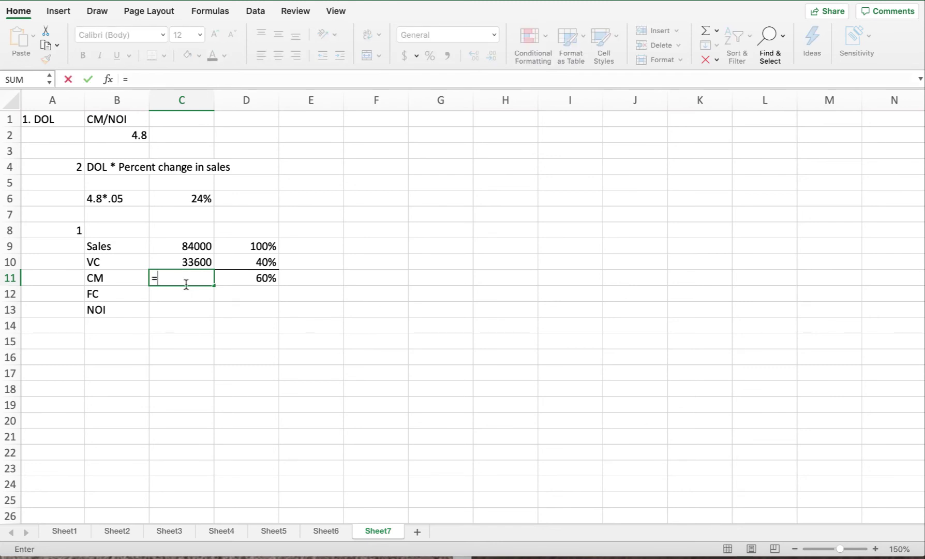
{"action": "left_click", "coordinate": [197, 242]}
{"action": "type", "text": "*"}
{"action": "left_click", "coordinate": [256, 279]}
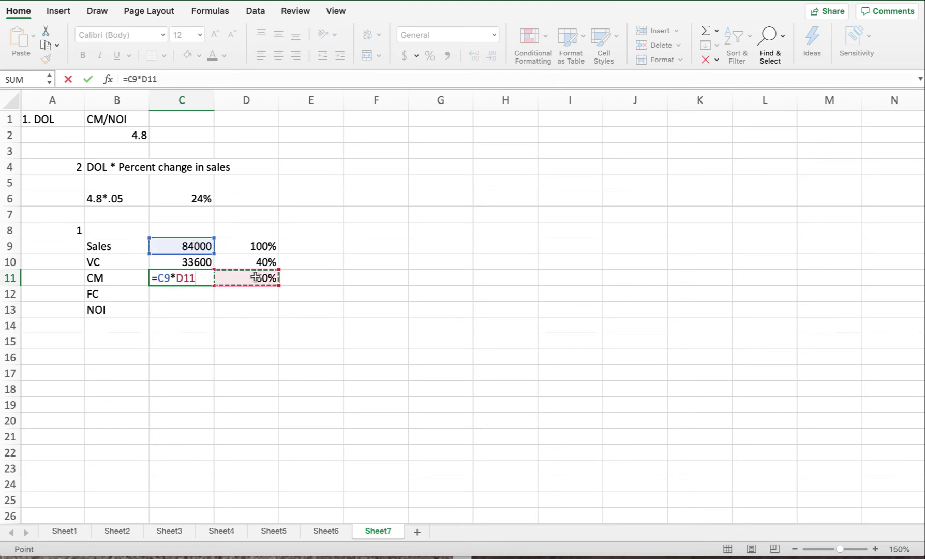
{"action": "key", "text": "Return"}
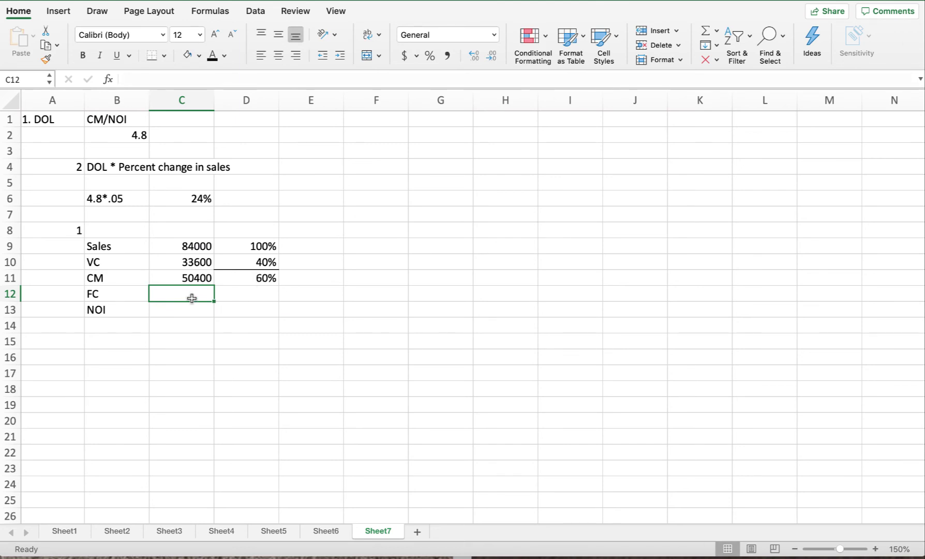
Enter 38000 as FC in C12 and calculate NOI in C13 with =C11-C12
{"action": "type", "text": "38000"}
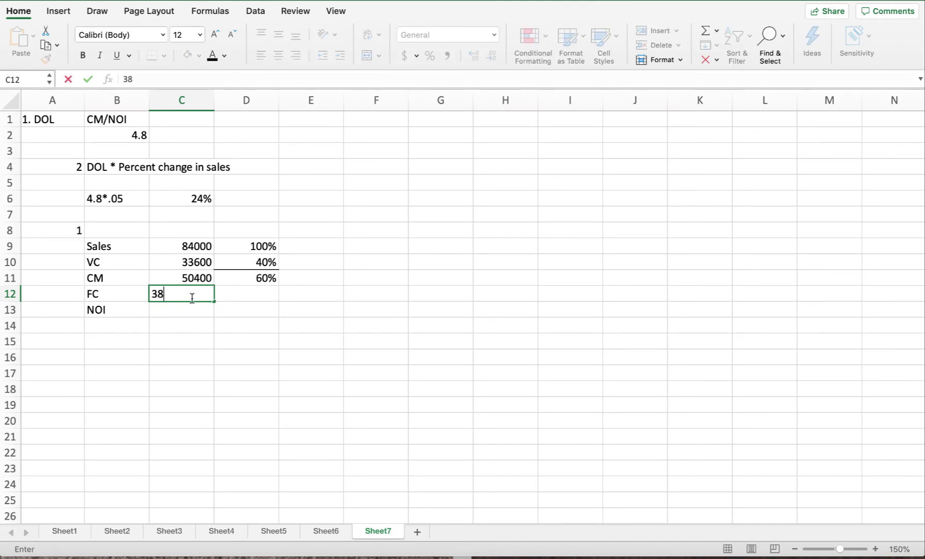
{"action": "key", "text": "Return"}
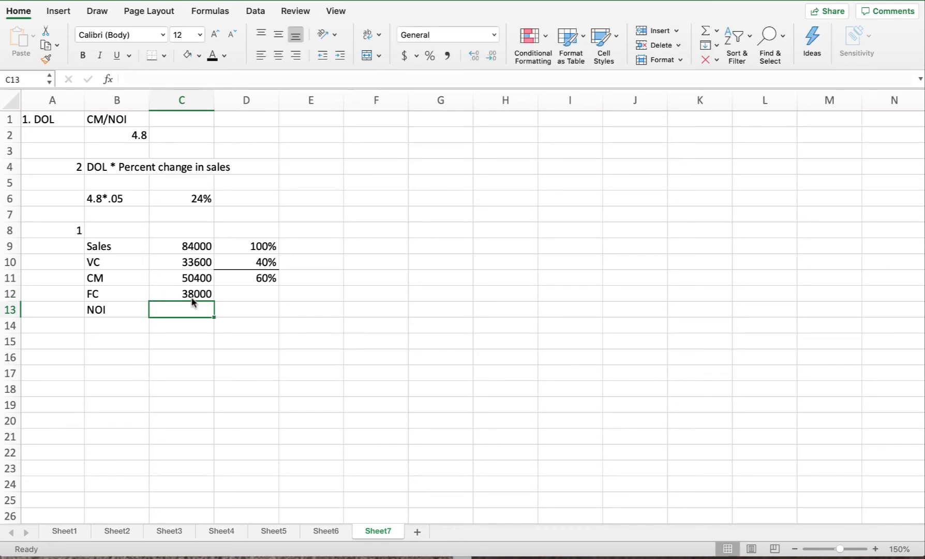
{"action": "type", "text": "="}
{"action": "left_click", "coordinate": [189, 277]}
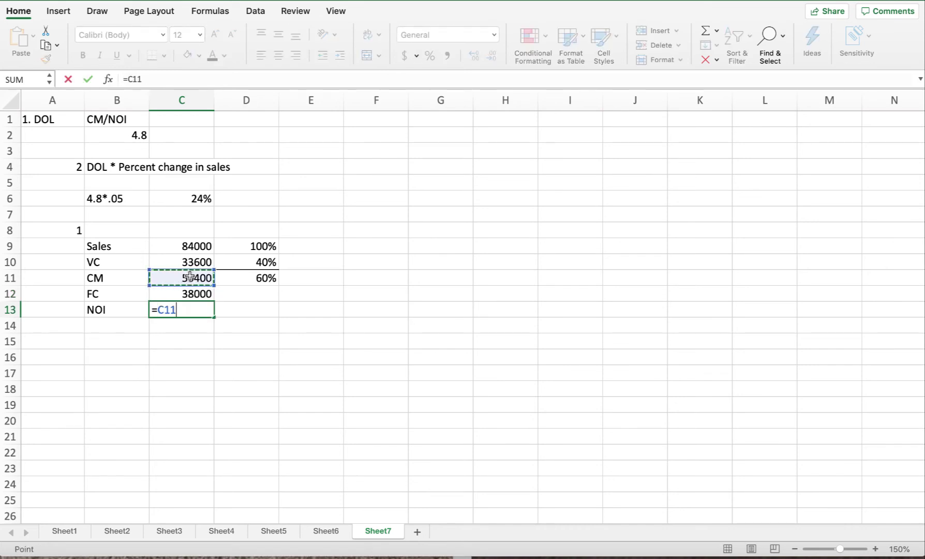
{"action": "type", "text": "-"}
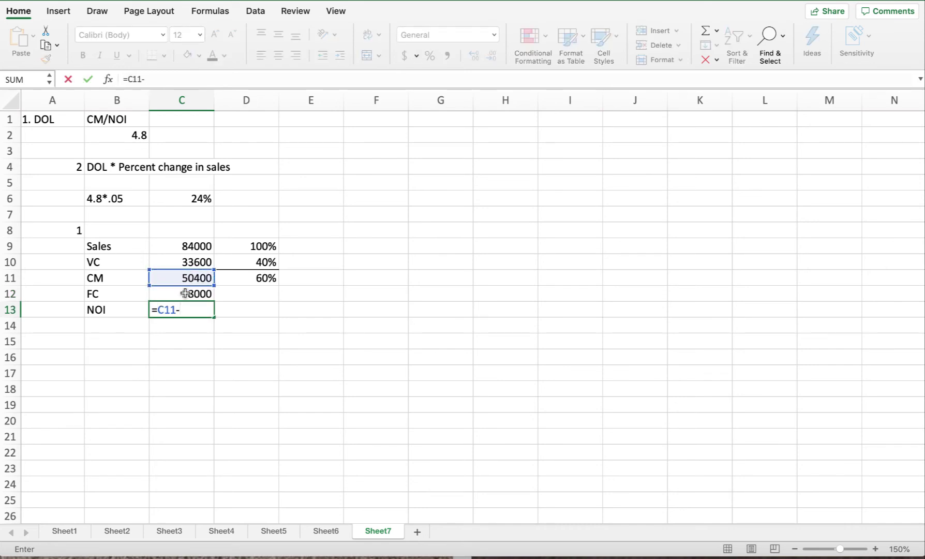
{"action": "left_click", "coordinate": [185, 293]}
{"action": "key", "text": "Return"}
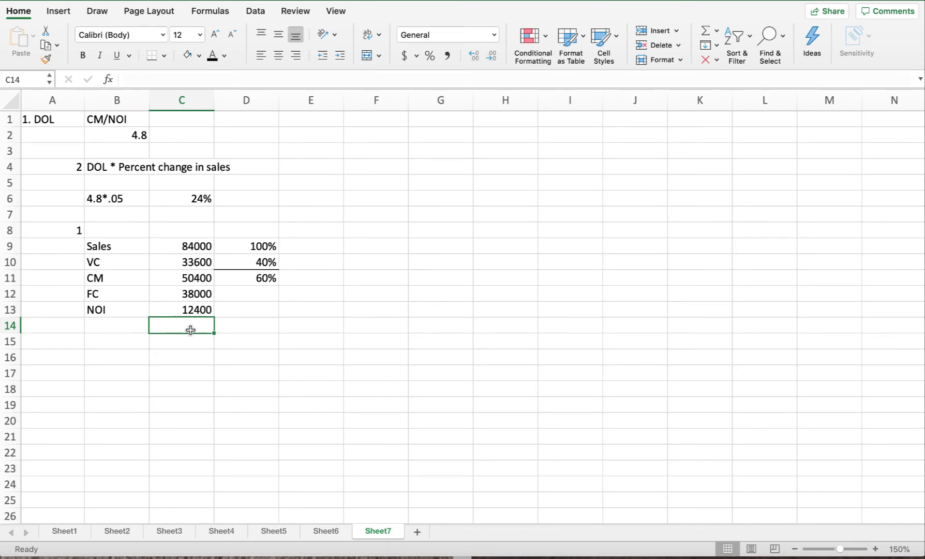
Label B16 and B17 as NOI and enter 10000 in C16 and 12400 in C17 for comparison
{"action": "left_click", "coordinate": [117, 358]}
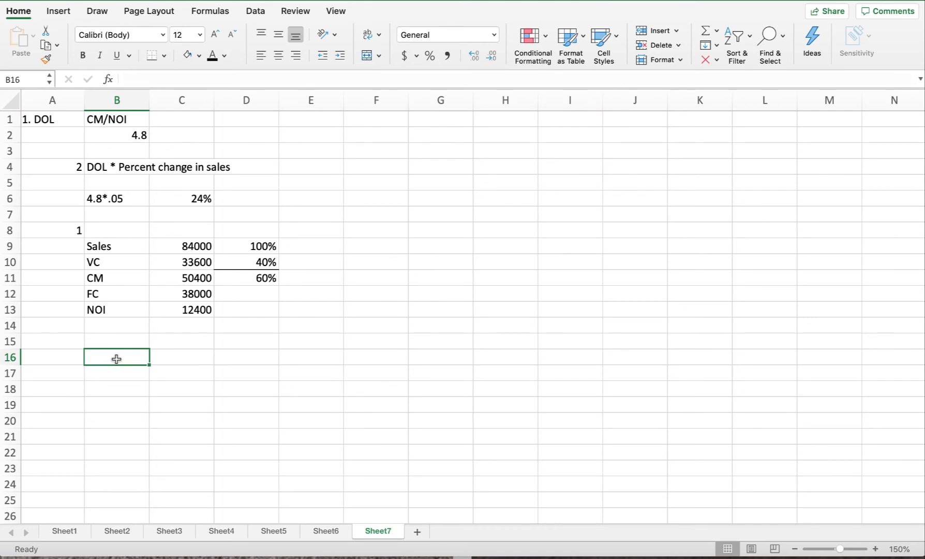
{"action": "type", "text": "NOI"}
{"action": "key", "text": "Tab"}
{"action": "type", "text": "10"}
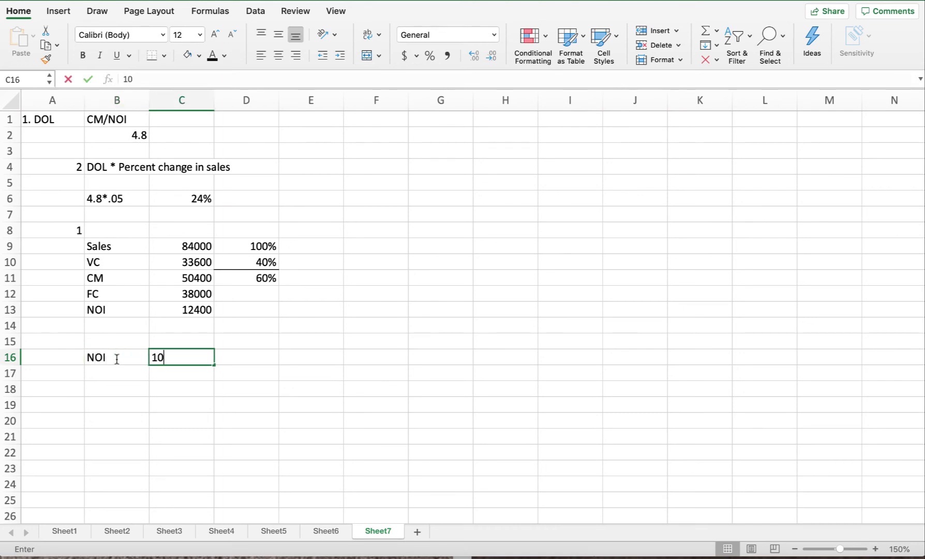
{"action": "type", "text": "000"}
{"action": "key", "text": "Return"}
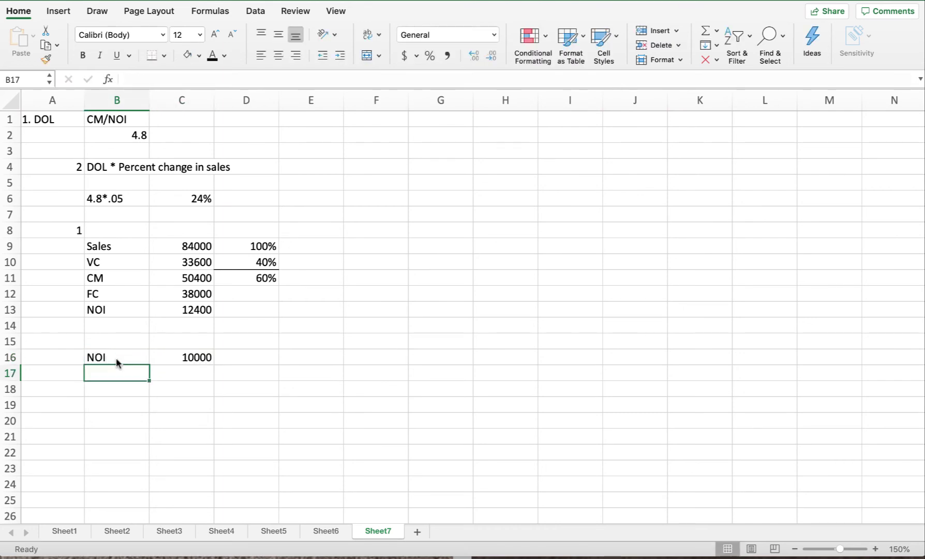
{"action": "type", "text": "NOI"}
{"action": "key", "text": "Tab"}
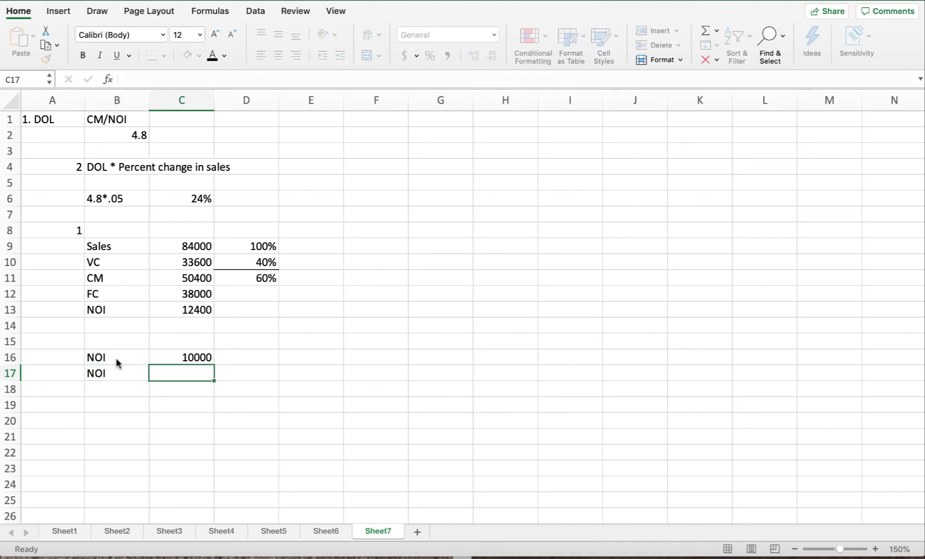
{"action": "type", "text": "12400"}
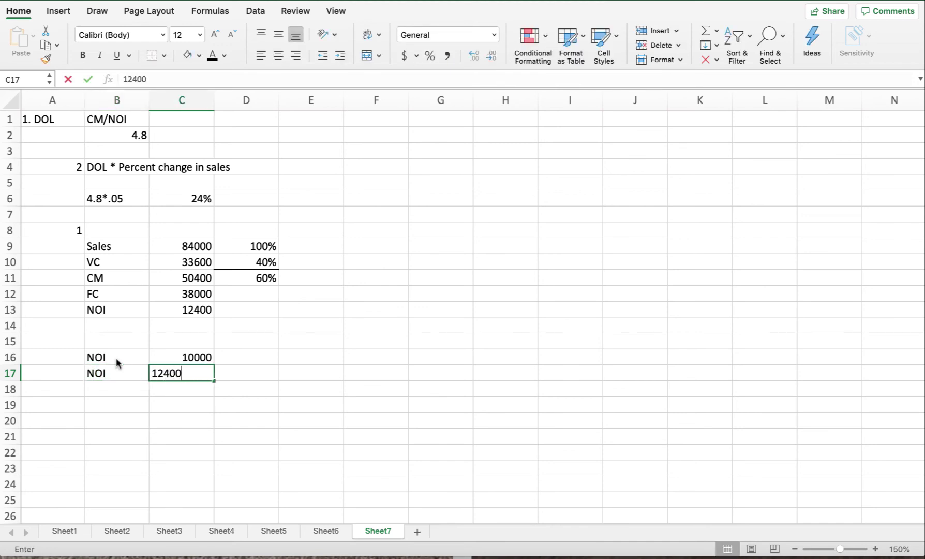
{"action": "key", "text": "Return"}
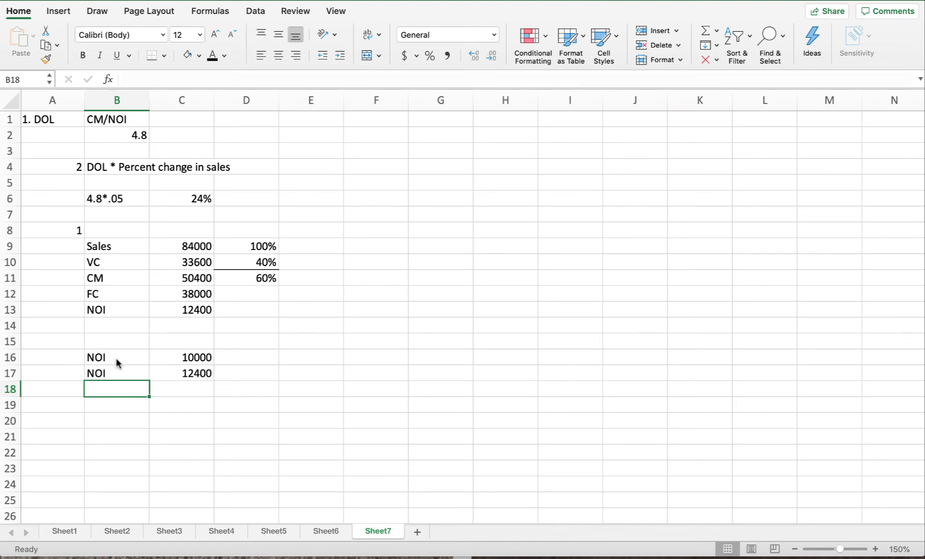
Try the formula =C16/C17 in B18 and clear the cell again
{"action": "type", "text": "="}
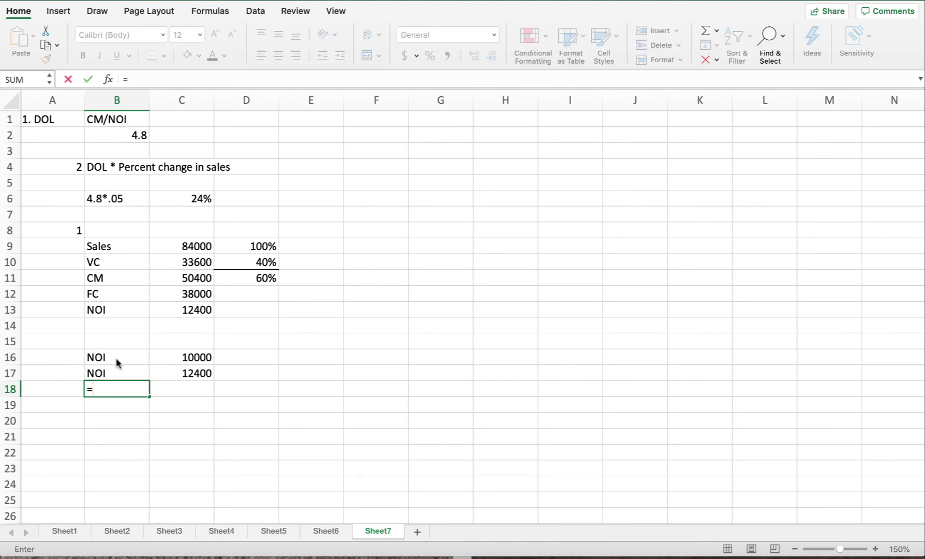
{"action": "scroll", "coordinate": [116, 357], "scroll_direction": "right", "scroll_amount": 1}
{"action": "scroll", "coordinate": [161, 377], "scroll_direction": "down", "scroll_amount": 1}
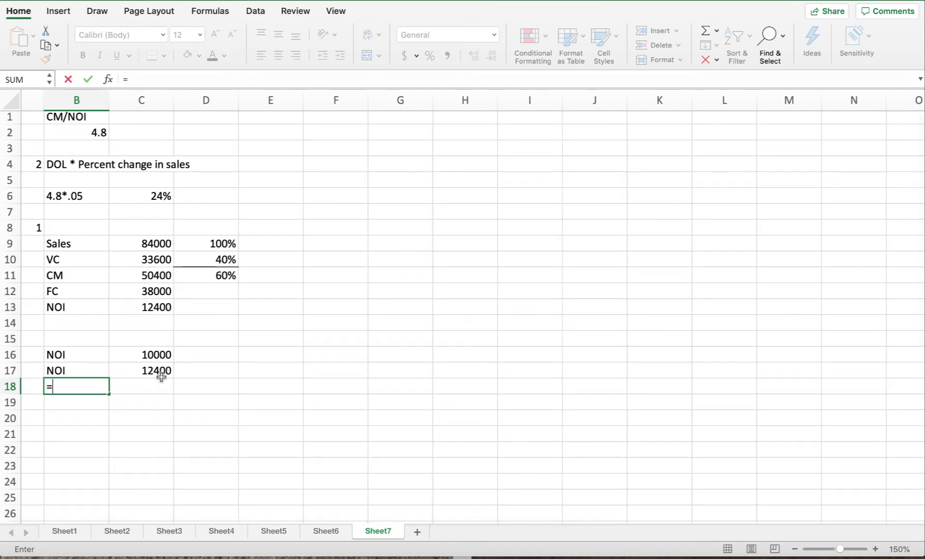
{"action": "scroll", "coordinate": [161, 372], "scroll_direction": "right", "scroll_amount": 1}
{"action": "left_click", "coordinate": [162, 360]}
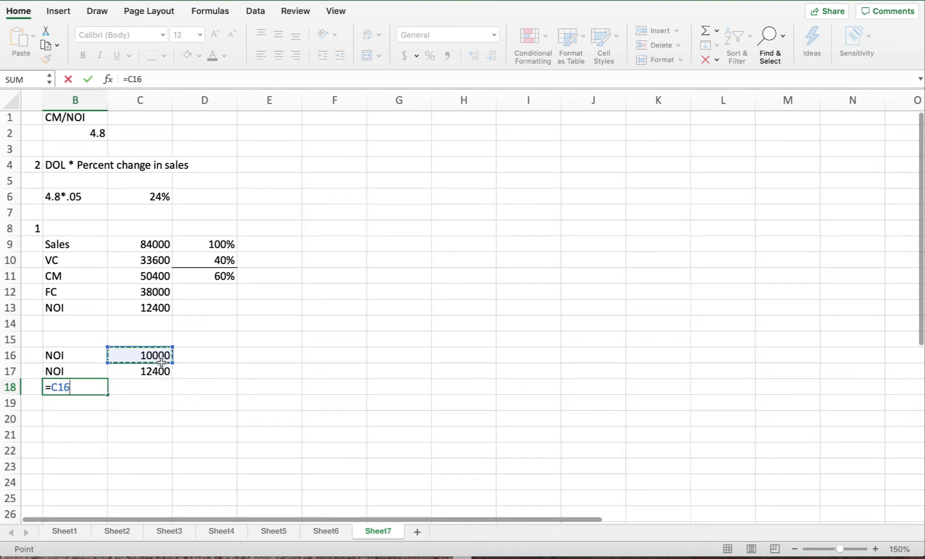
{"action": "type", "text": "/"}
{"action": "left_click", "coordinate": [155, 371]}
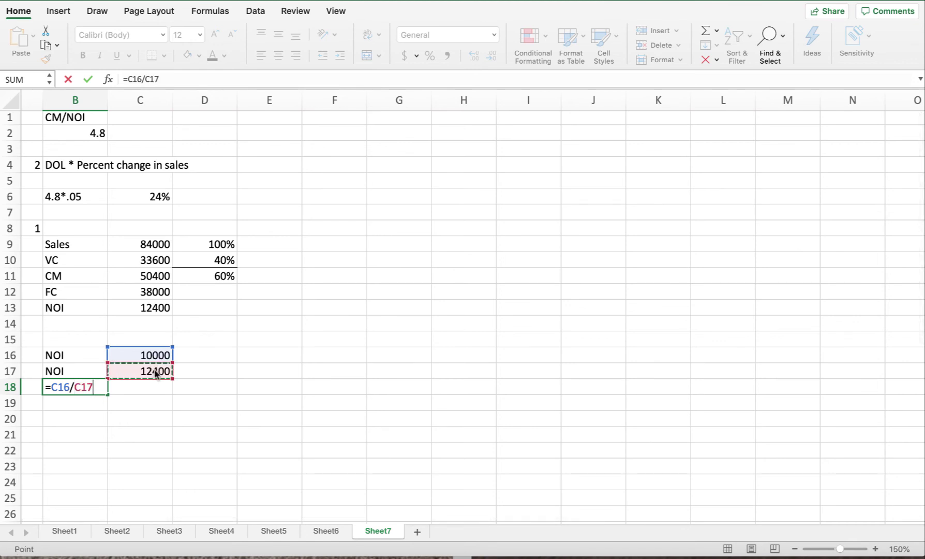
{"action": "key", "text": "Return"}
{"action": "scroll", "coordinate": [121, 388], "scroll_direction": "right", "scroll_amount": 1}
{"action": "scroll", "coordinate": [91, 403], "scroll_direction": "left", "scroll_amount": 2}
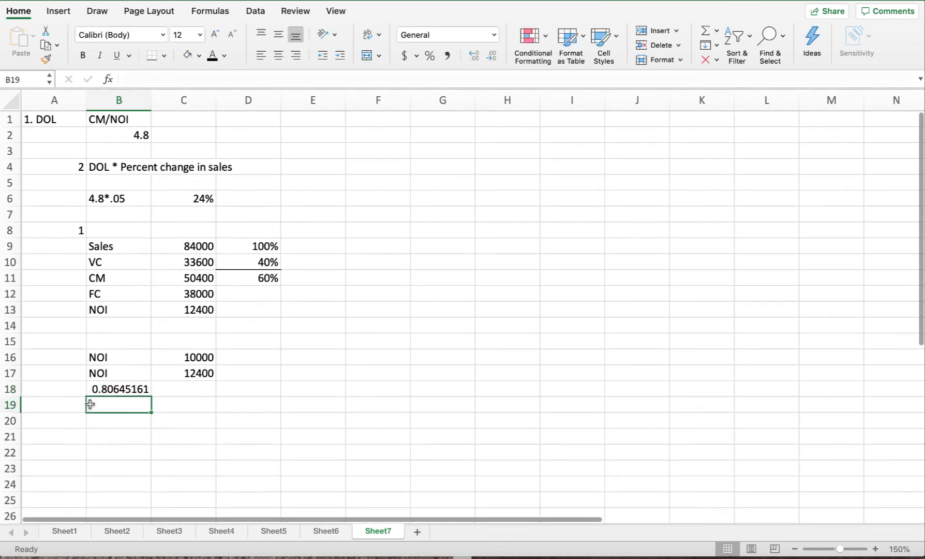
{"action": "left_click", "coordinate": [98, 391]}
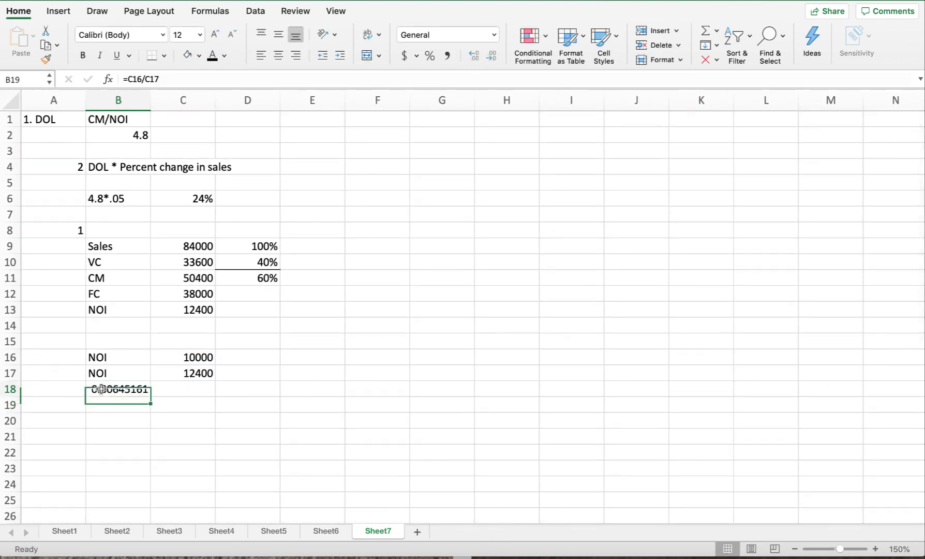
{"action": "key", "text": "Delete"}
Calculate the change in NOI in C18 with =C17-C16
{"action": "key", "text": "Right"}
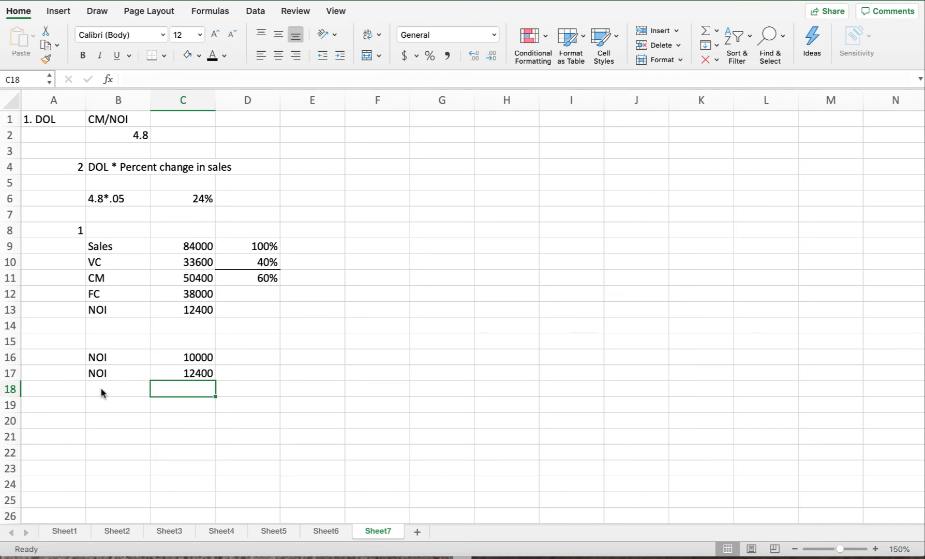
{"action": "type", "text": "="}
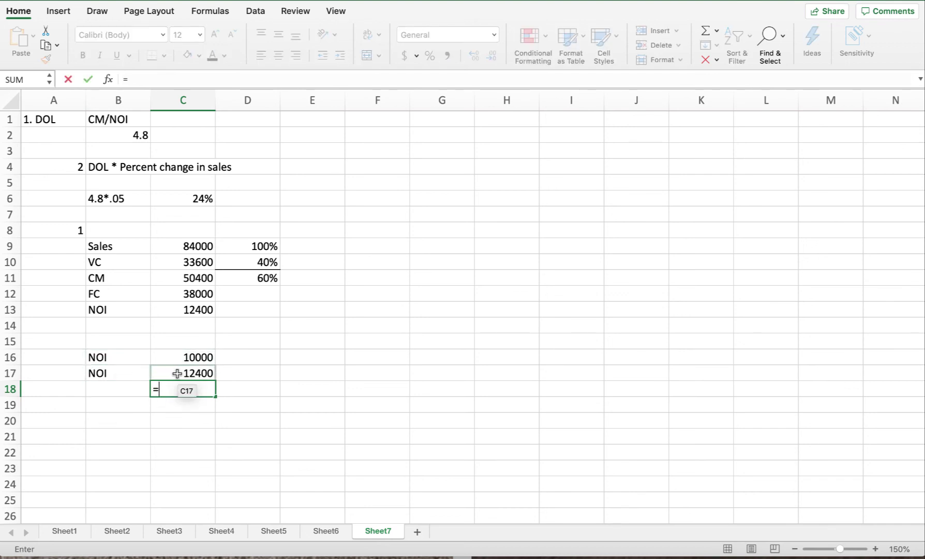
{"action": "left_click", "coordinate": [177, 373]}
{"action": "type", "text": "-"}
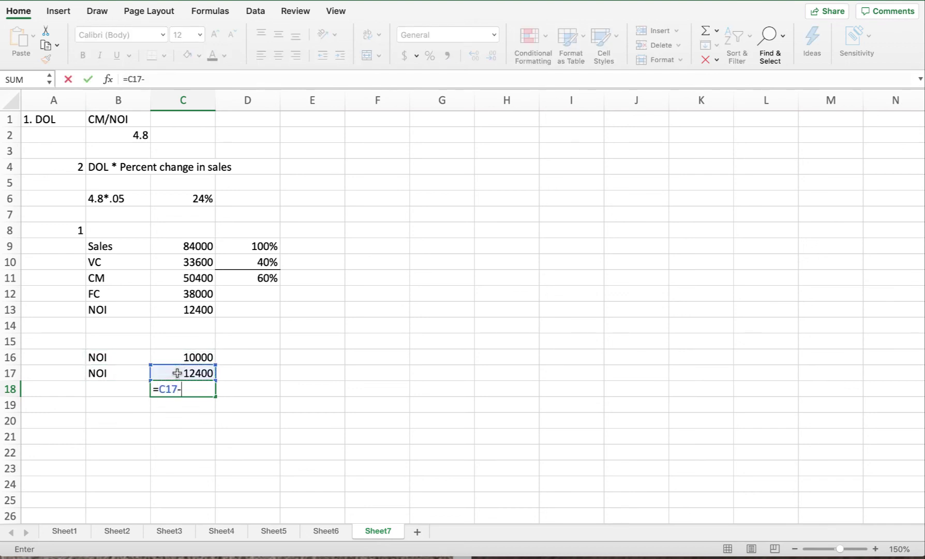
{"action": "scroll", "coordinate": [177, 373], "scroll_direction": "down", "scroll_amount": 1}
{"action": "left_click", "coordinate": [181, 329]}
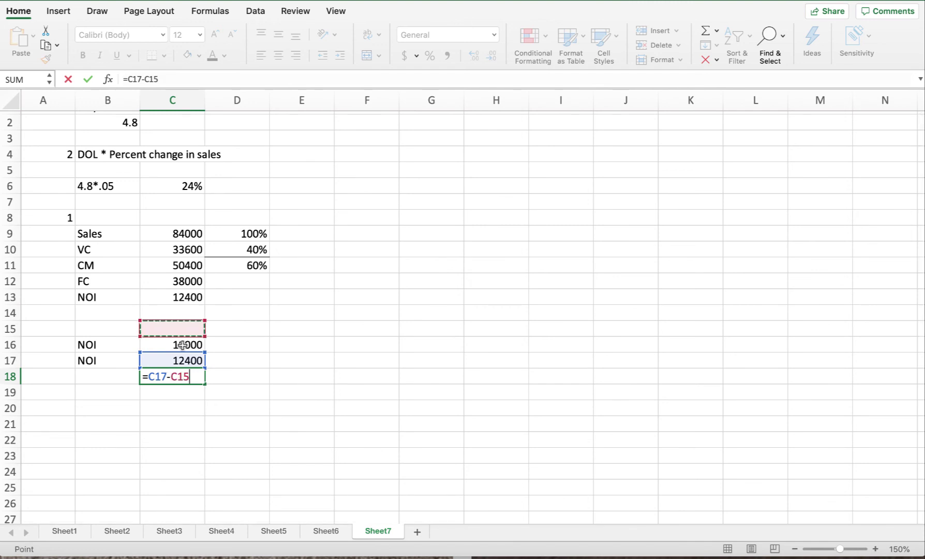
{"action": "left_click", "coordinate": [182, 345]}
{"action": "key", "text": "Return"}
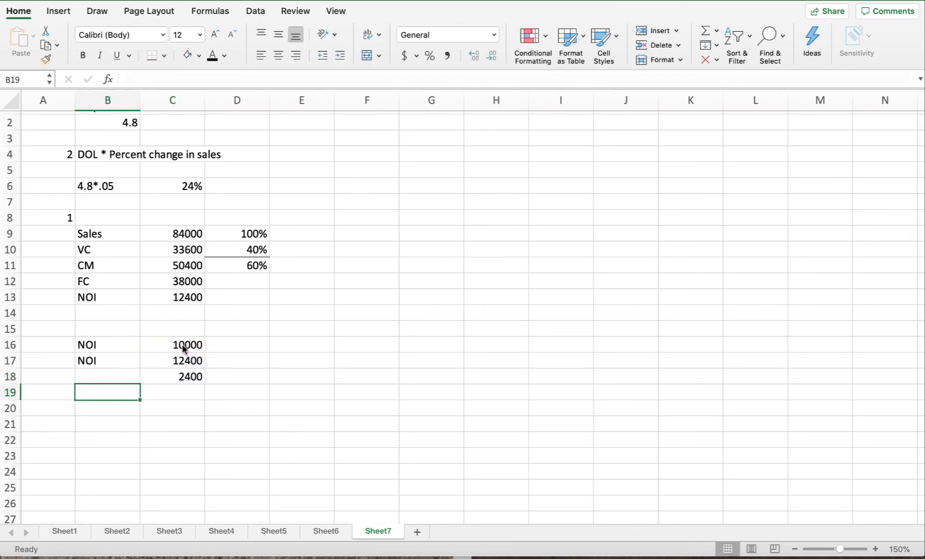
Add a bottom border to C17 and calculate the relative change in NOI in D18 with =C18/C16
{"action": "left_click", "coordinate": [175, 358]}
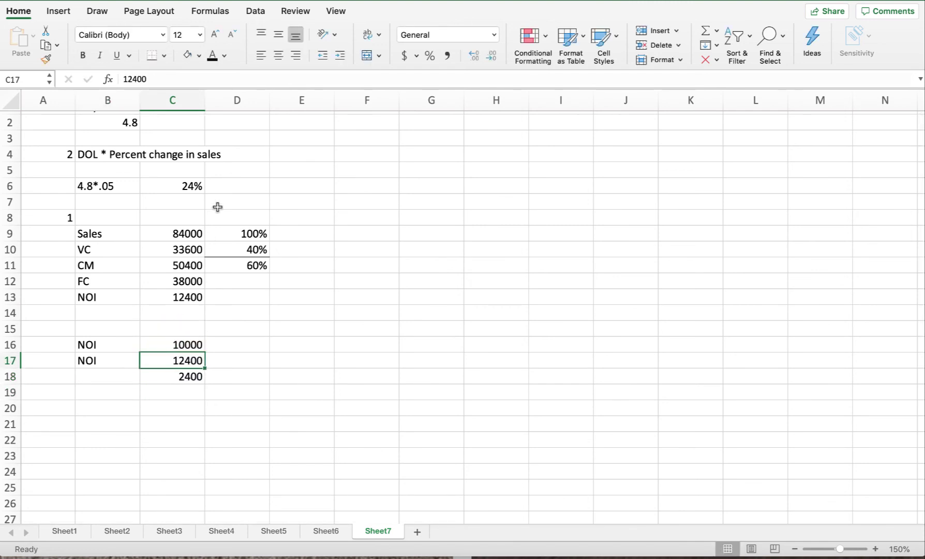
{"action": "left_click", "coordinate": [151, 58]}
{"action": "left_click", "coordinate": [235, 379]}
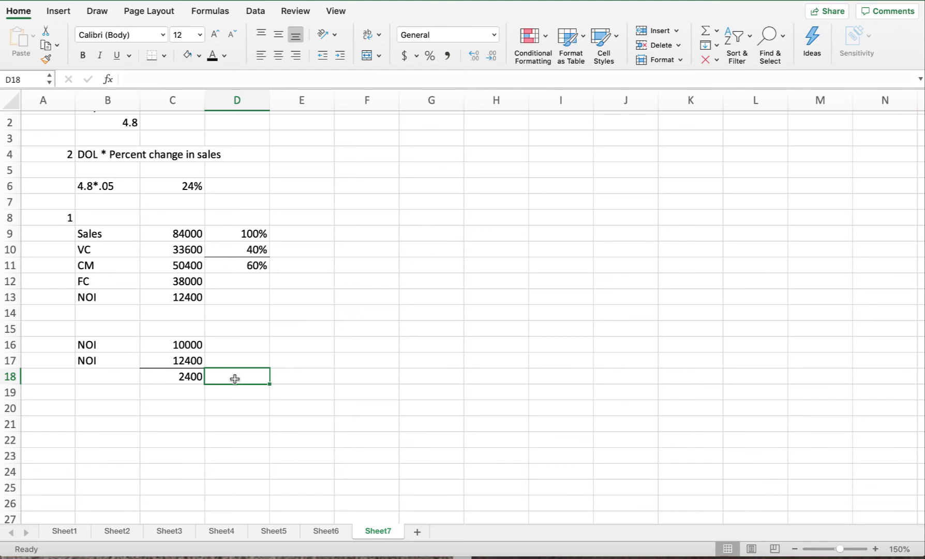
{"action": "type", "text": "="}
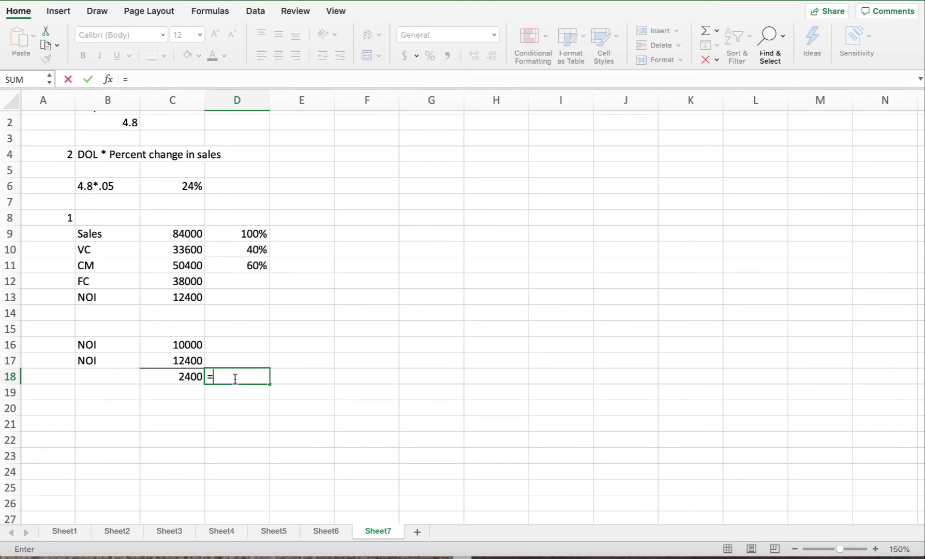
{"action": "left_click", "coordinate": [181, 377]}
{"action": "type", "text": "/"}
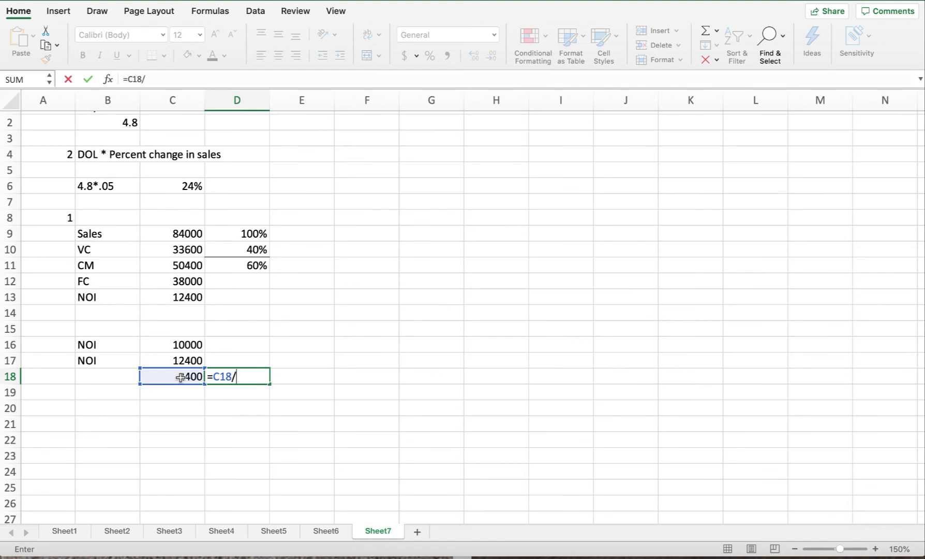
{"action": "left_click", "coordinate": [172, 349]}
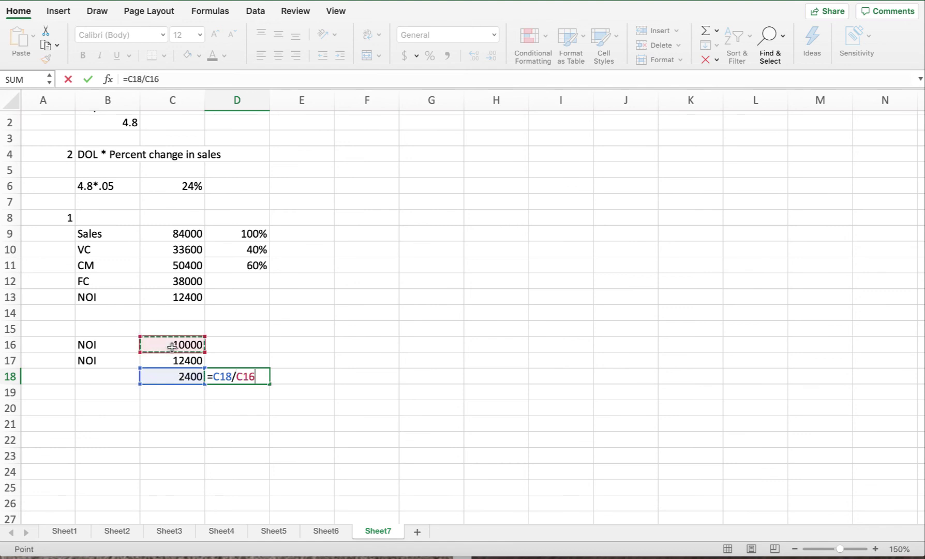
{"action": "key", "text": "Return"}
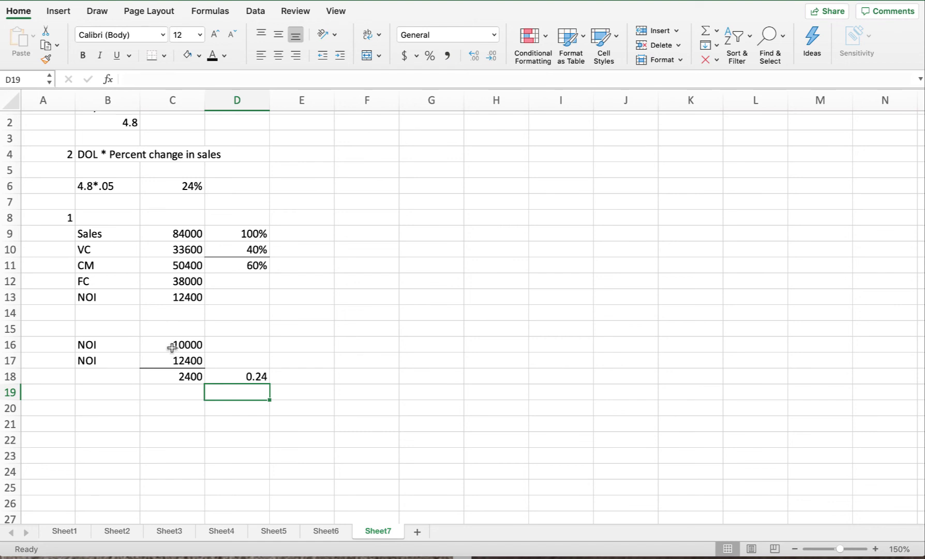